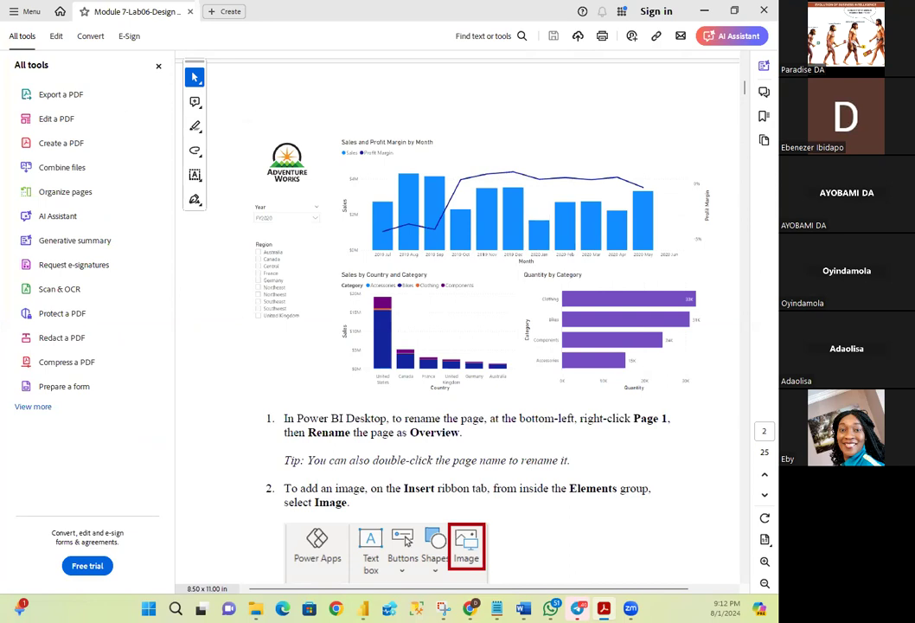
# - Switch to Snipping Tool and capture a new snip of the sample Adventure Works dashboard shown in the lab PDF
pyautogui.hotkey('alt', 'Tab')
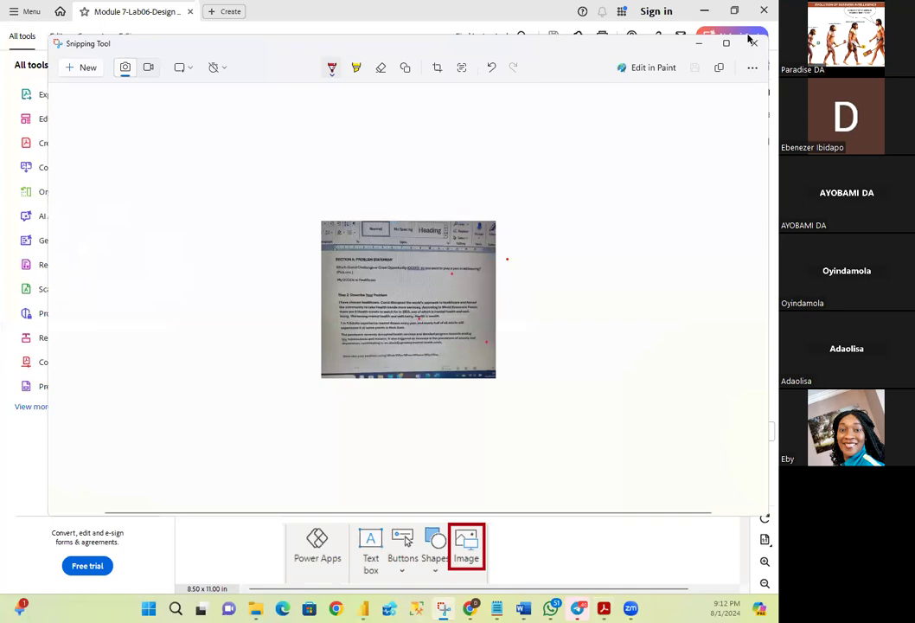
pyautogui.click(753, 42)
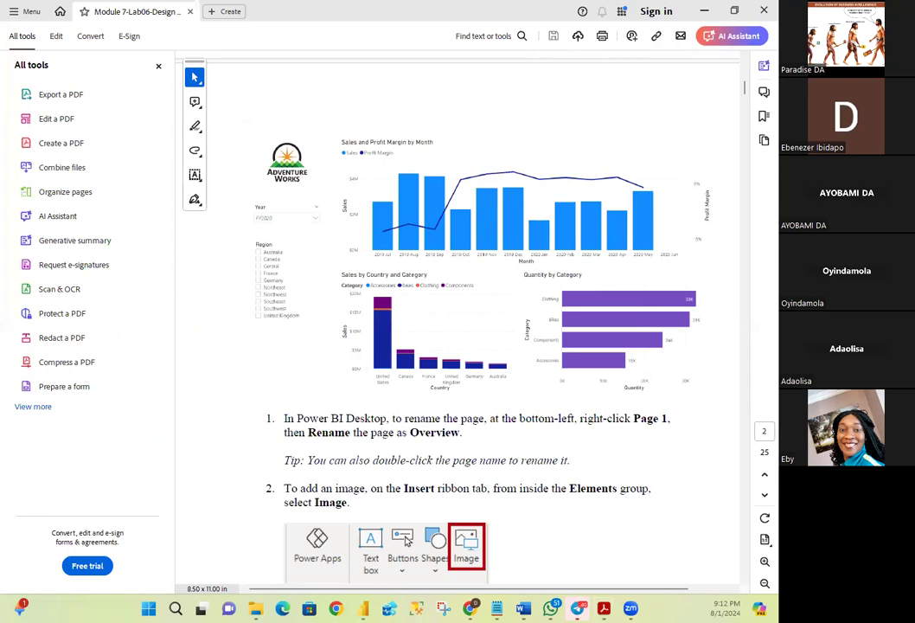
pyautogui.hotkey('alt', 'Tab')
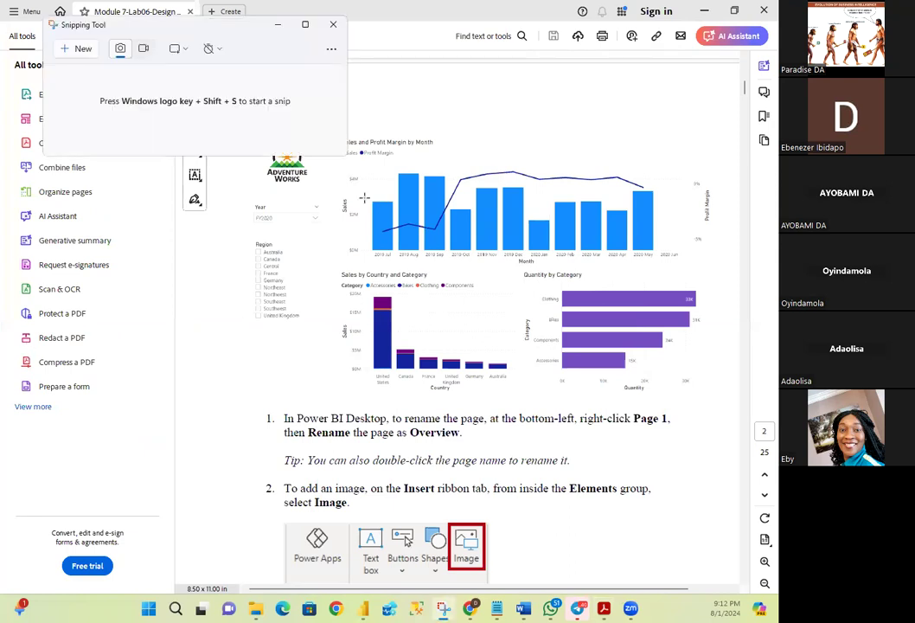
pyautogui.click(74, 50)
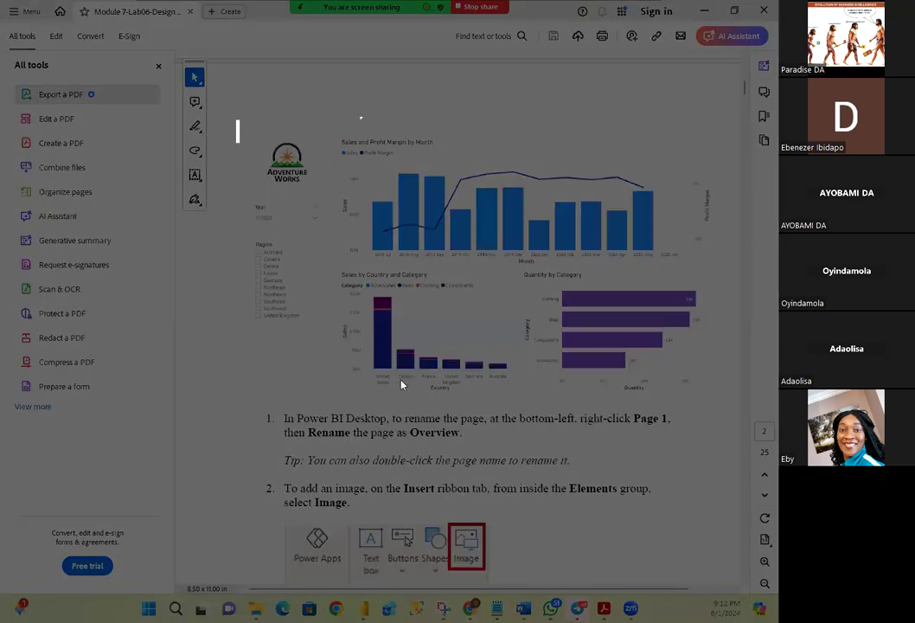
pyautogui.moveTo(236, 119); pyautogui.dragTo(725, 409)
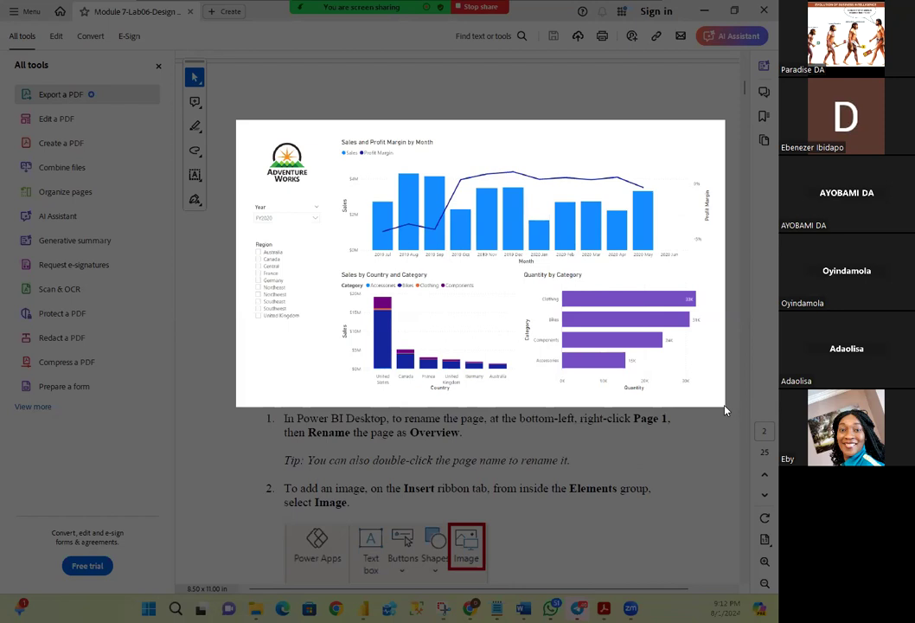
pyautogui.moveTo(725, 410); pyautogui.dragTo(725, 409)
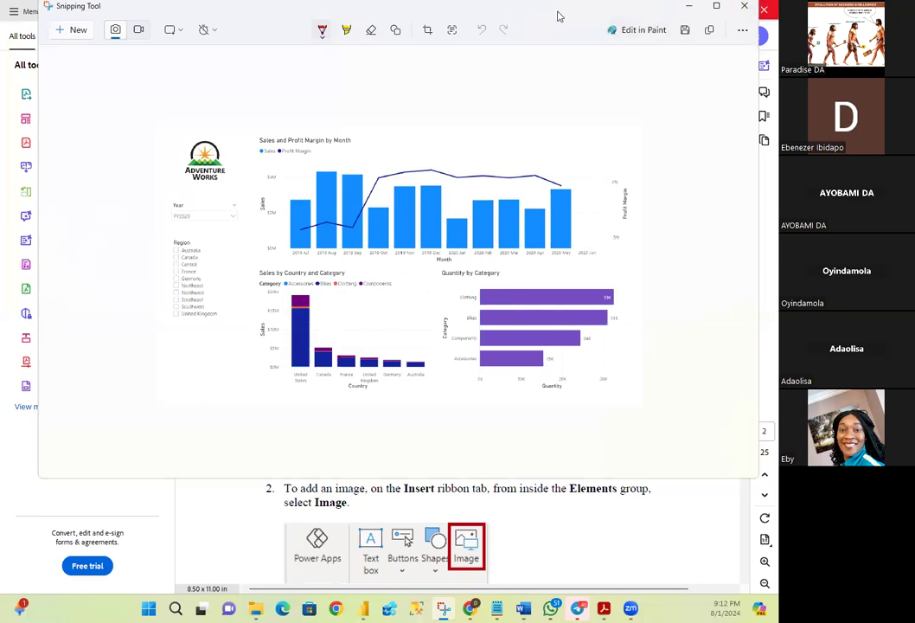
pyautogui.click(690, 10)
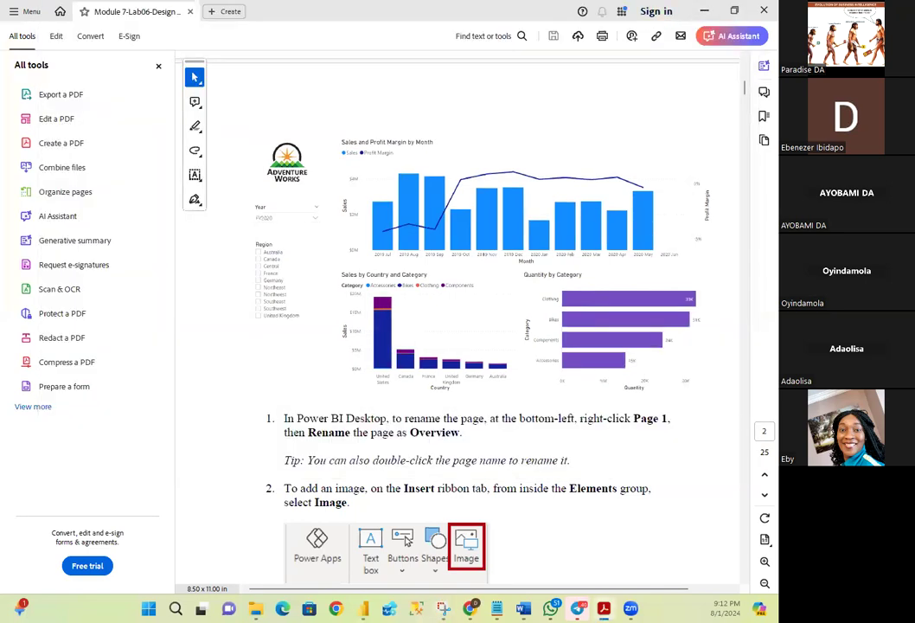
# - Switch to Power BI Desktop, add a new report page after Page 2 and rename it Overview
pyautogui.click(704, 10)
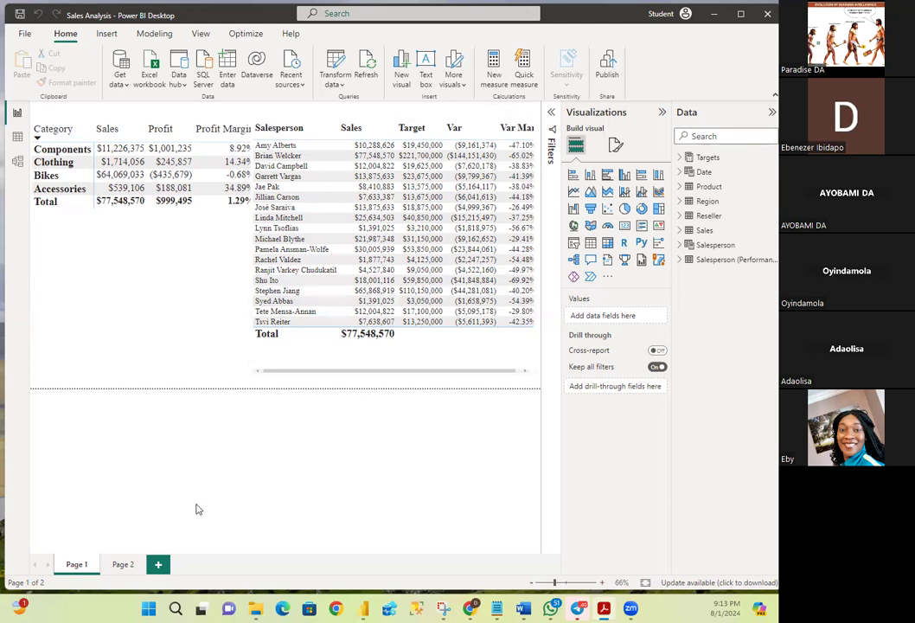
pyautogui.click(124, 564)
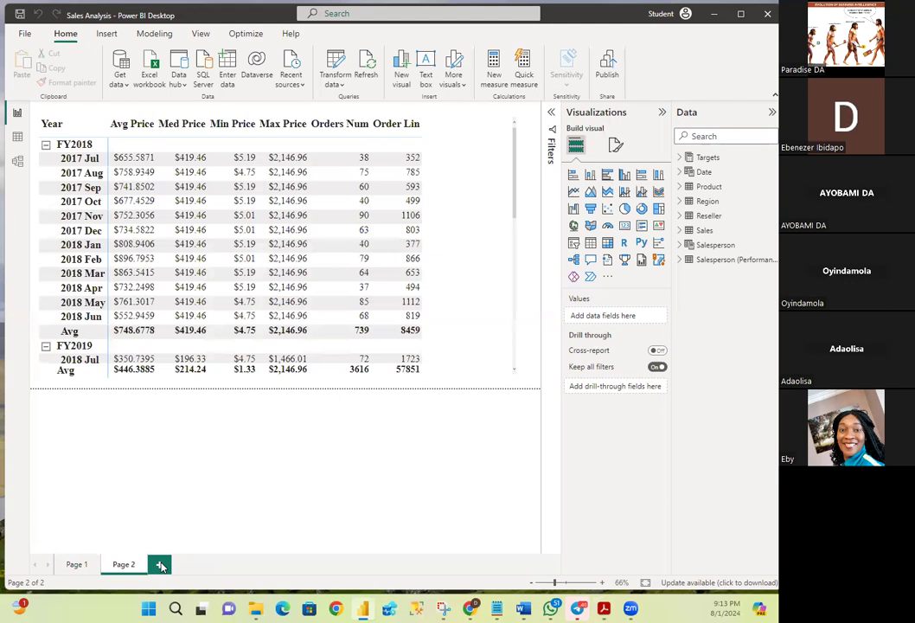
pyautogui.click(161, 566)
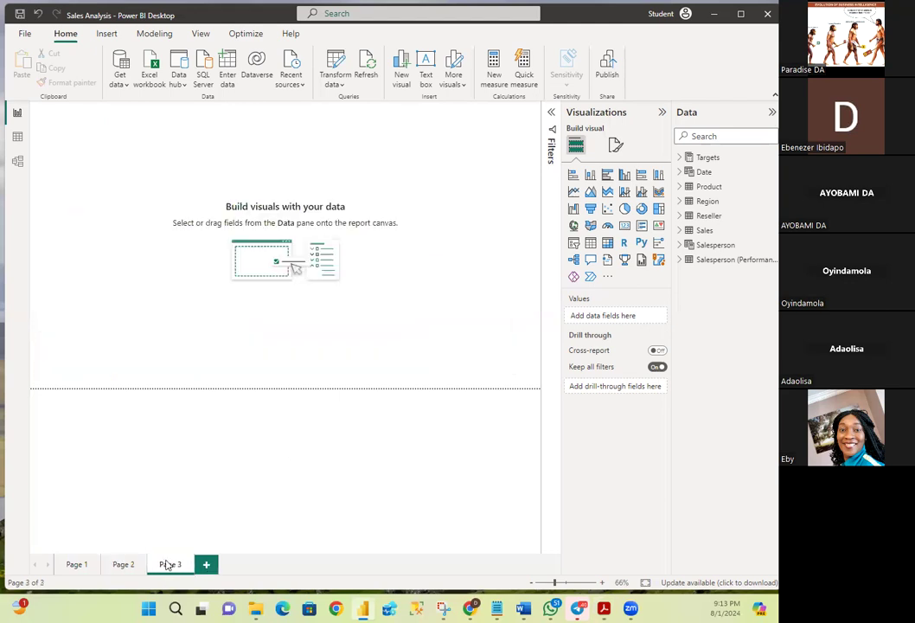
pyautogui.doubleClick(169, 564)
pyautogui.write('Overv')
pyautogui.write('iew')
pyautogui.press('Return')
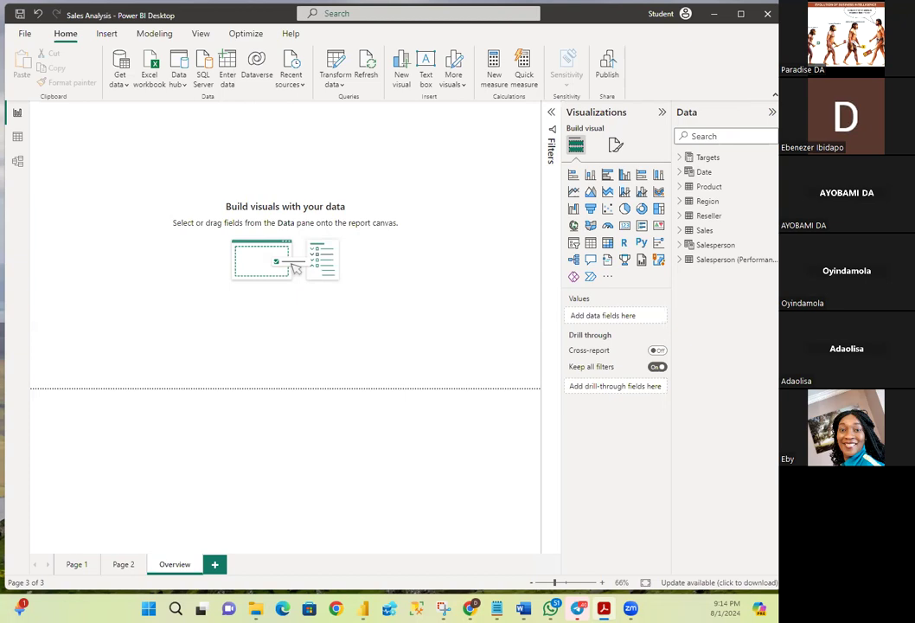
# - Insert the AdventureWorksLogo.jpg image from the PL300 Resources folder onto the Overview page
pyautogui.click(111, 36)
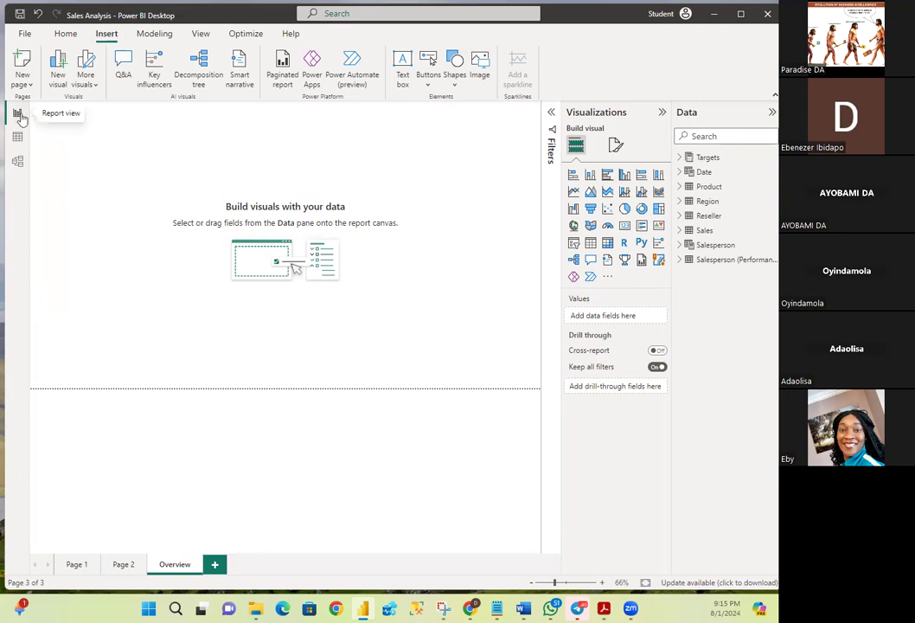
pyautogui.click(481, 70)
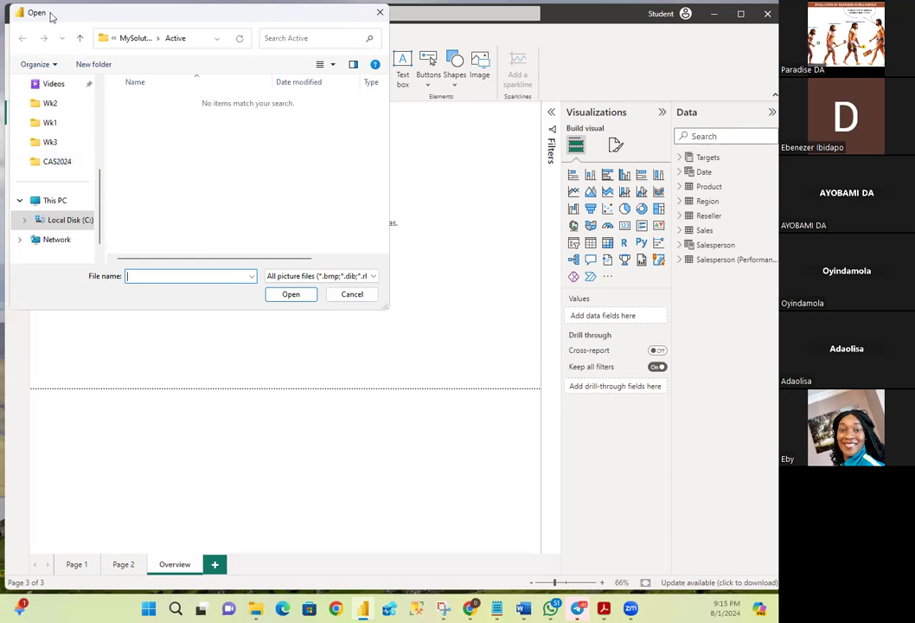
pyautogui.moveTo(54, 15); pyautogui.dragTo(158, 118)
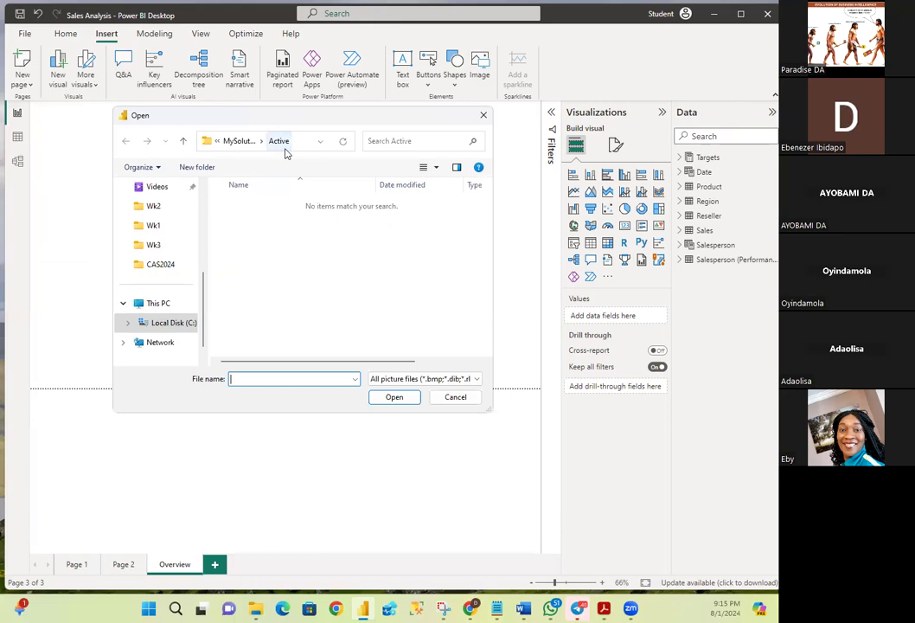
pyautogui.click(184, 142)
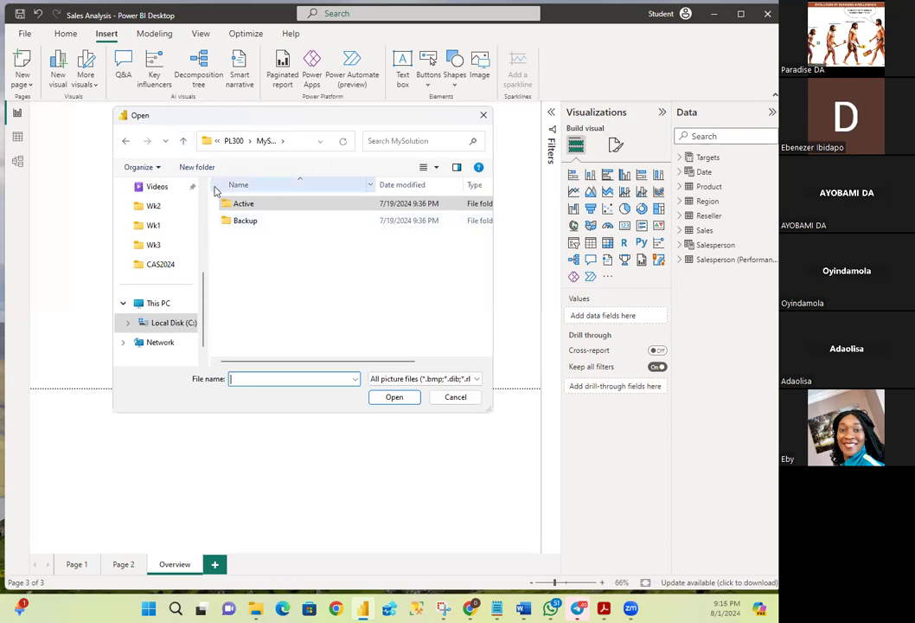
pyautogui.click(185, 143)
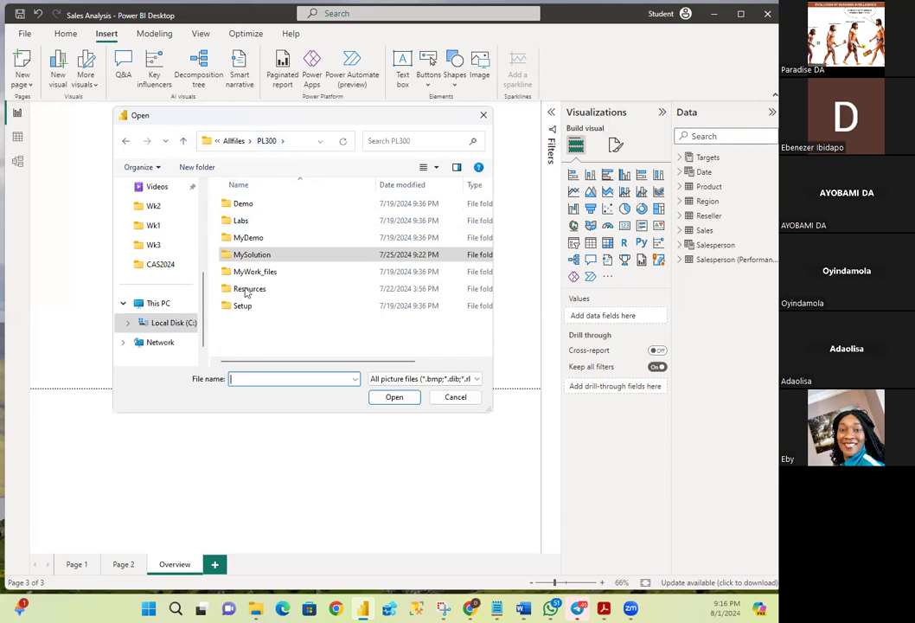
pyautogui.moveTo(246, 293)
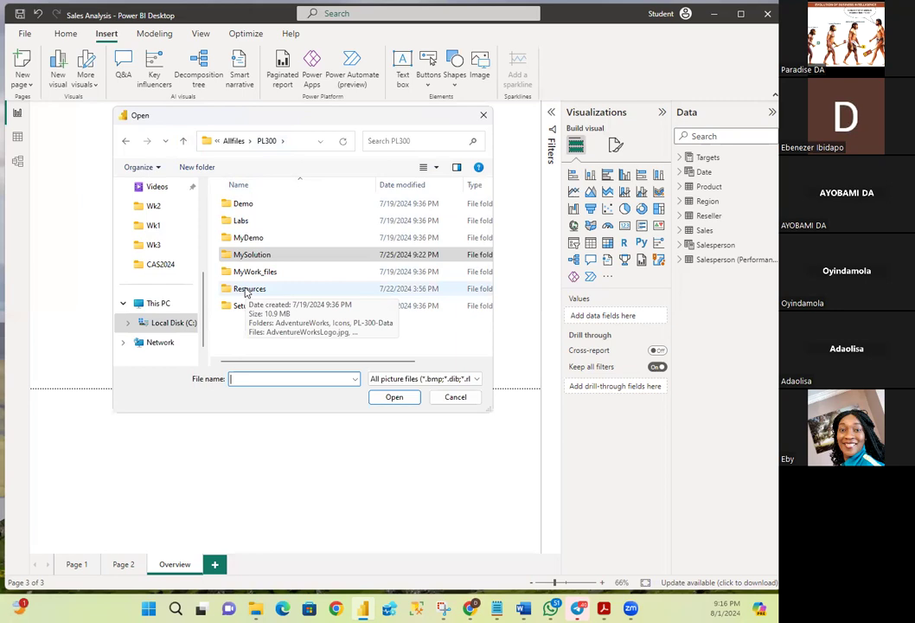
pyautogui.doubleClick(245, 290)
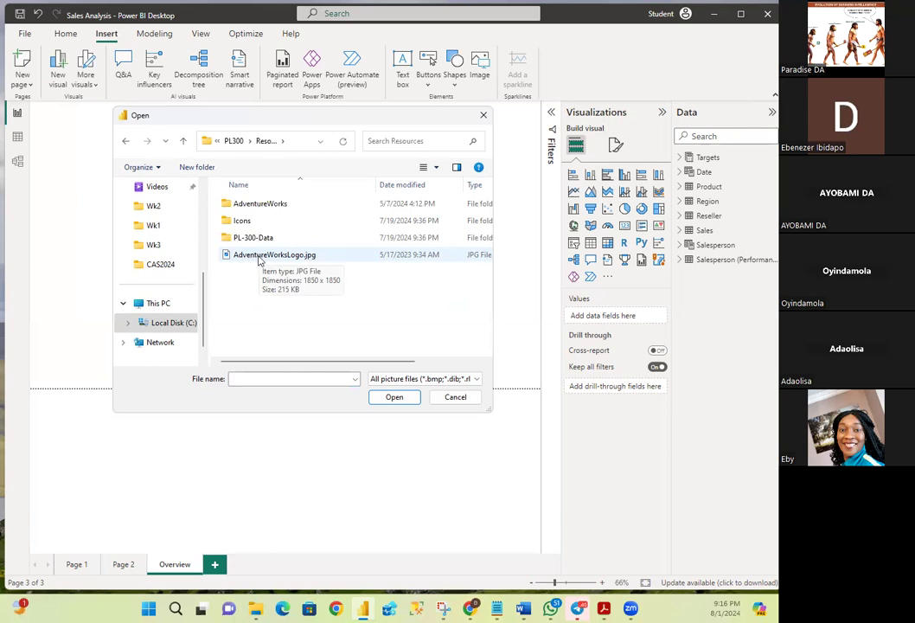
pyautogui.click(259, 258)
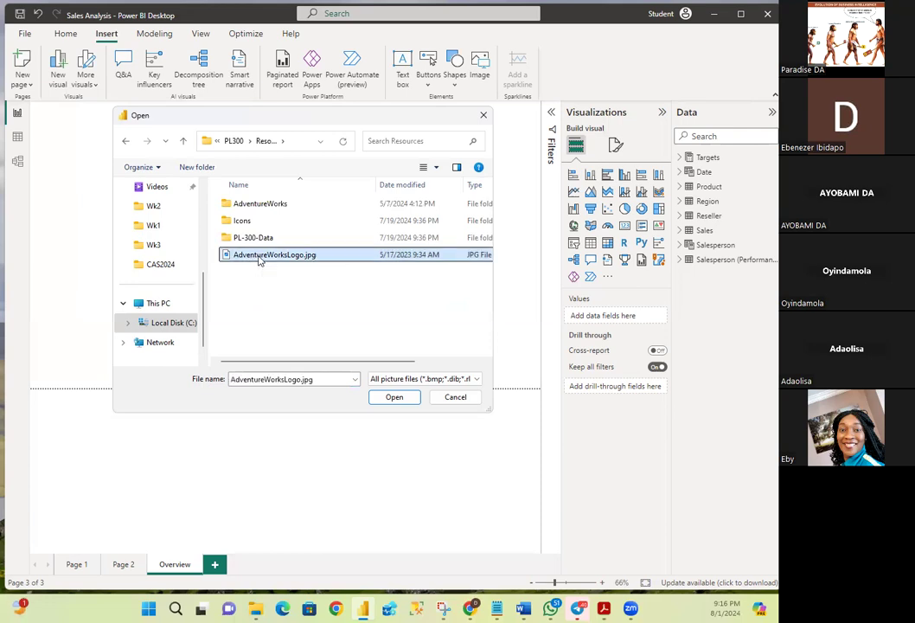
pyautogui.click(380, 398)
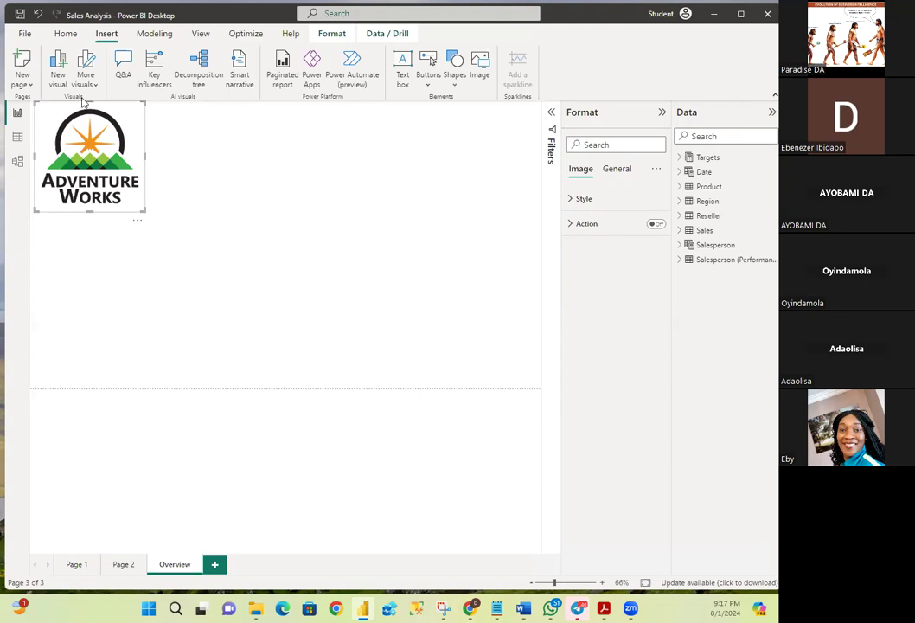
# - Shrink the Adventure Works logo to a small size and position it in the upper-left corner of the report page
pyautogui.moveTo(122, 110); pyautogui.dragTo(128, 124)
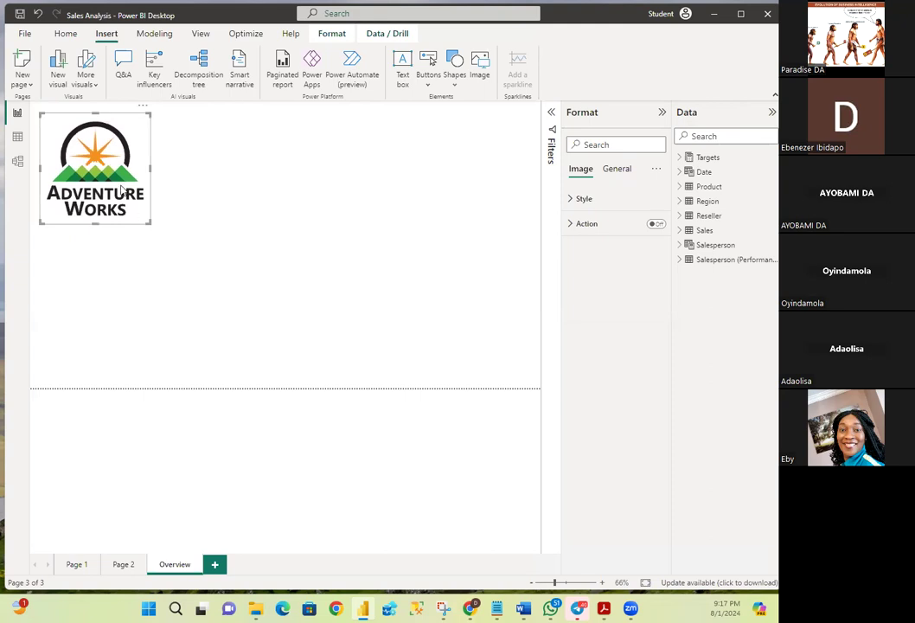
pyautogui.moveTo(150, 222); pyautogui.dragTo(75, 134)
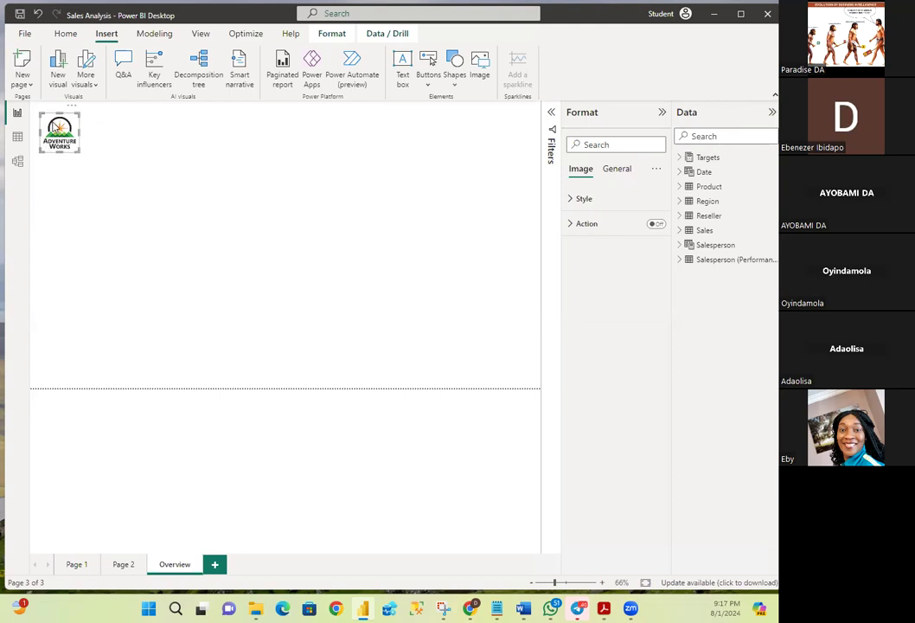
pyautogui.moveTo(57, 125); pyautogui.dragTo(57, 125)
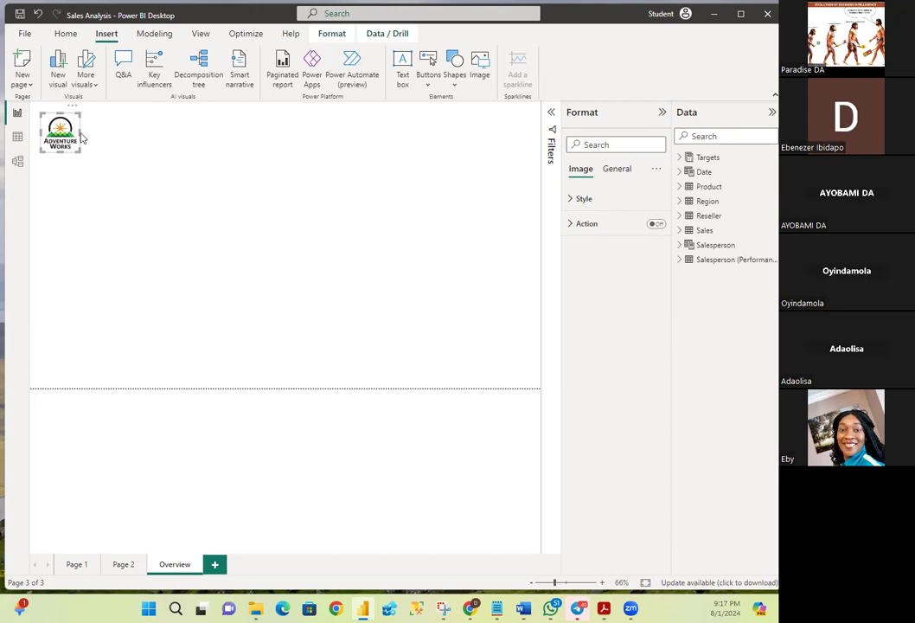
pyautogui.moveTo(94, 132)
pyautogui.mouseDown()
pyautogui.moveTo(82, 135)
pyautogui.moveTo(87, 152)
pyautogui.mouseUp()
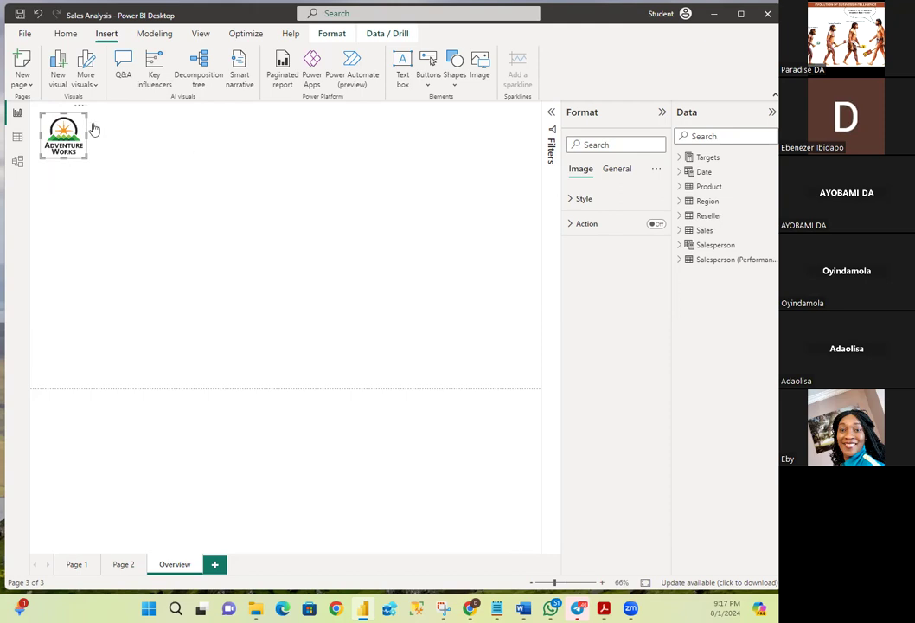
pyautogui.click(58, 198)
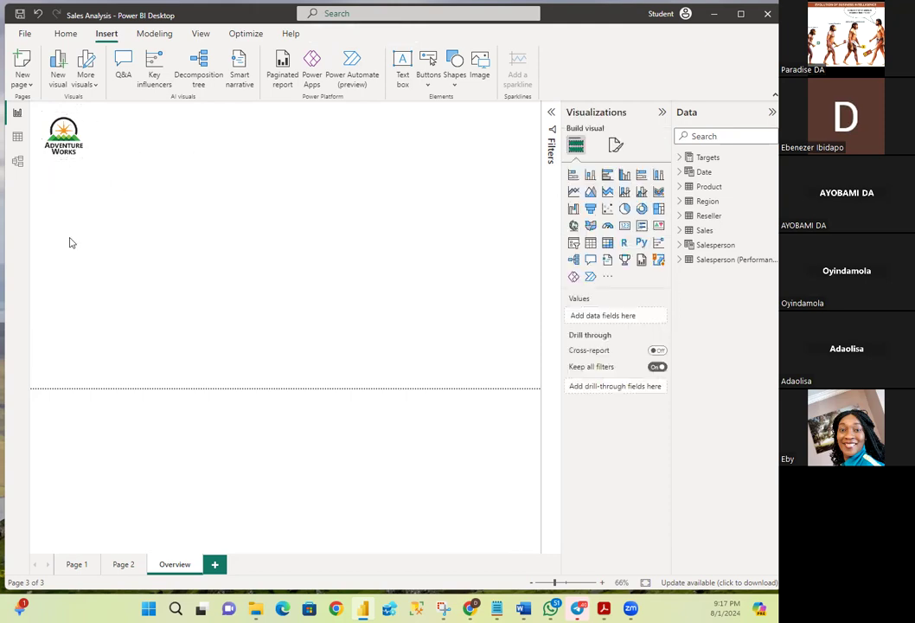
pyautogui.click(70, 137)
pyautogui.moveTo(69, 137); pyautogui.dragTo(69, 131)
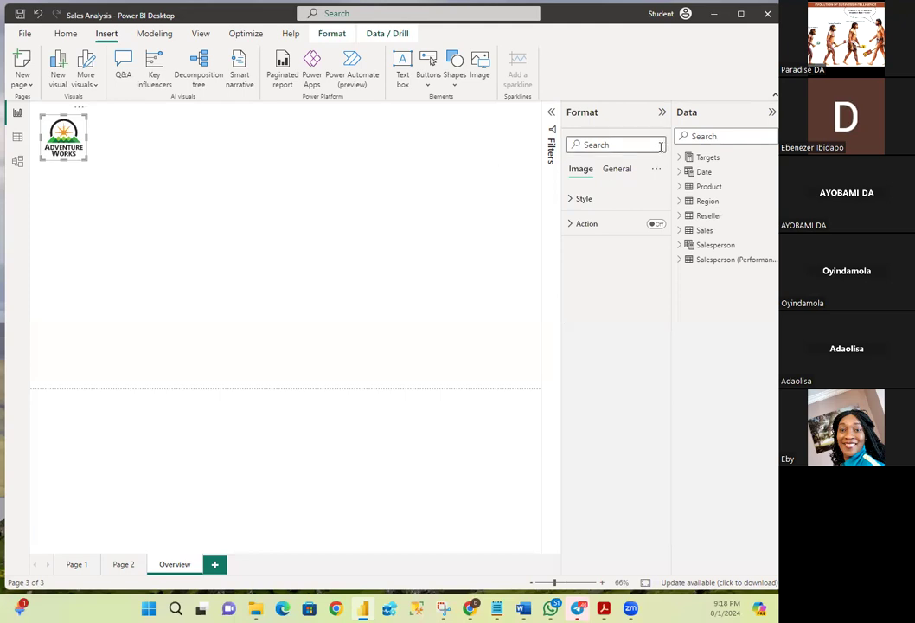
pyautogui.click(286, 163)
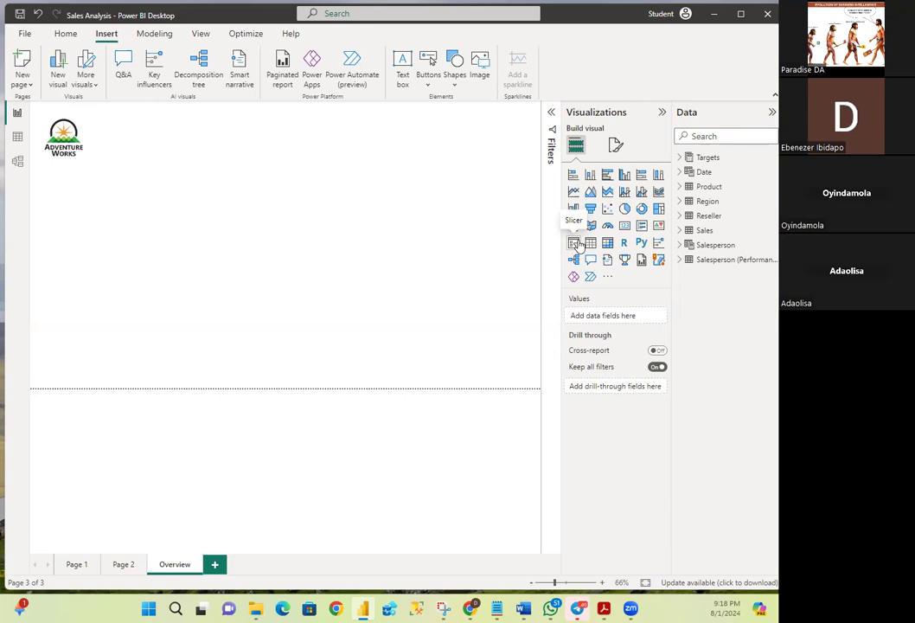
pyautogui.click(574, 245)
pyautogui.moveTo(116, 210); pyautogui.dragTo(78, 171)
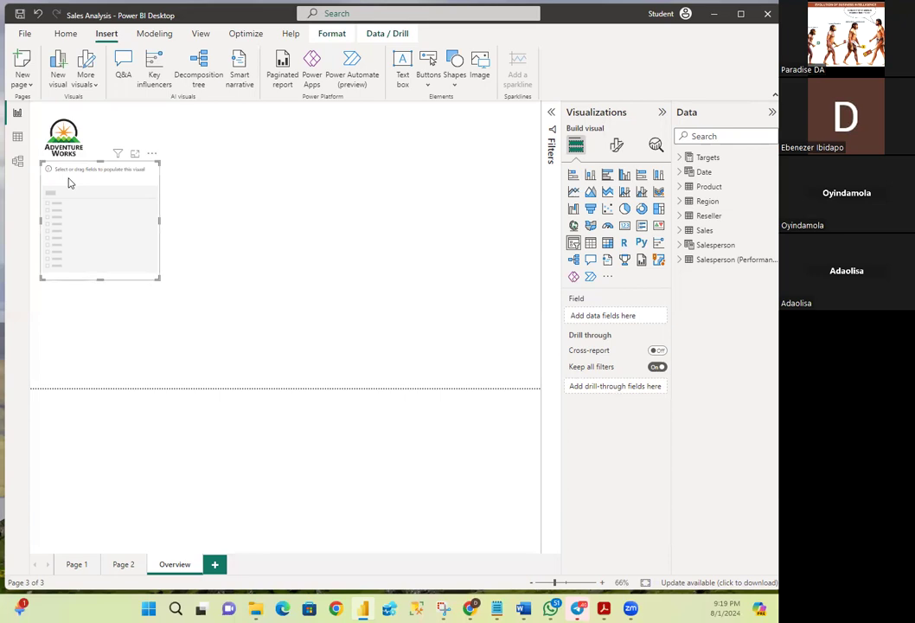
pyautogui.press('Delete')
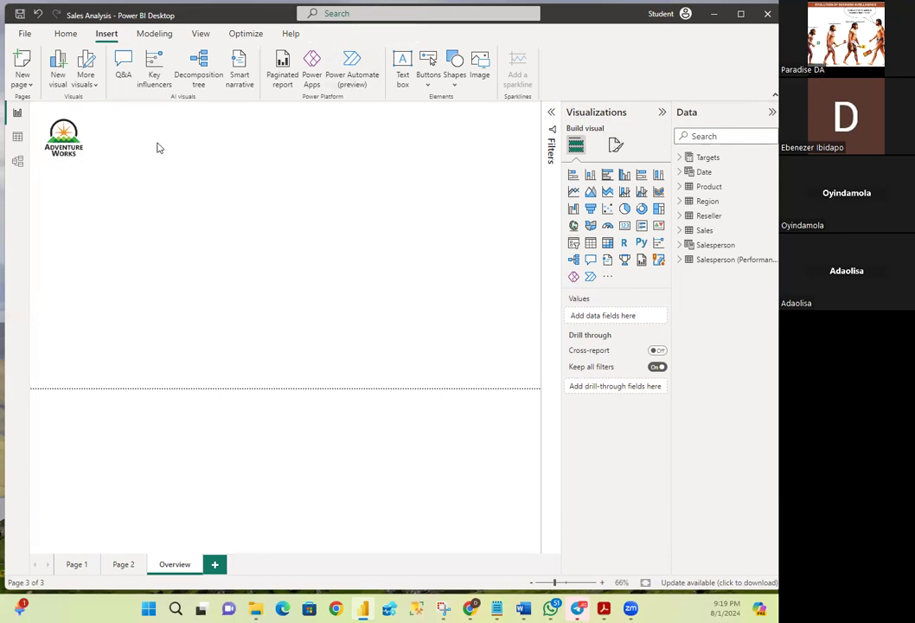
pyautogui.click(72, 130)
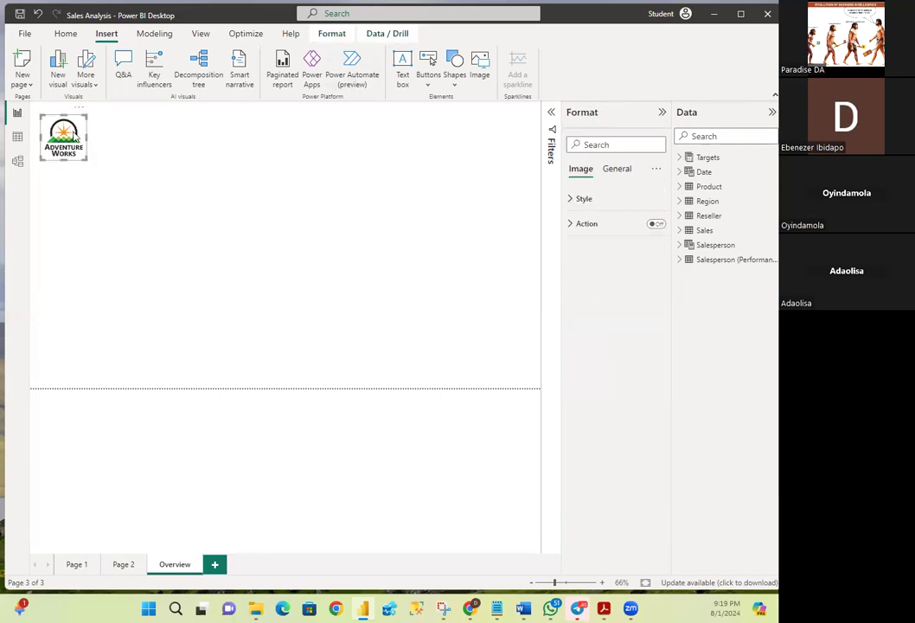
pyautogui.click(201, 139)
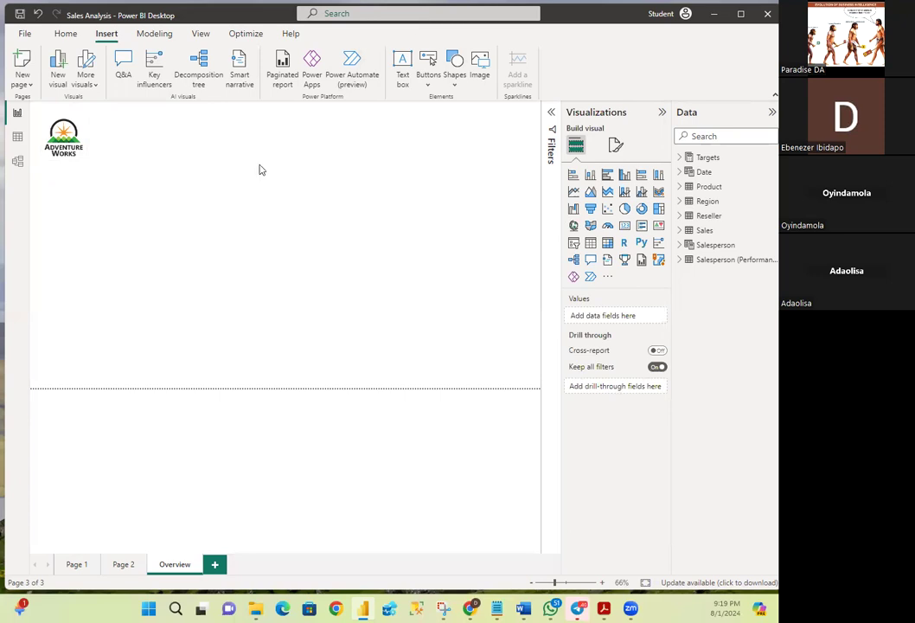
pyautogui.click(617, 115)
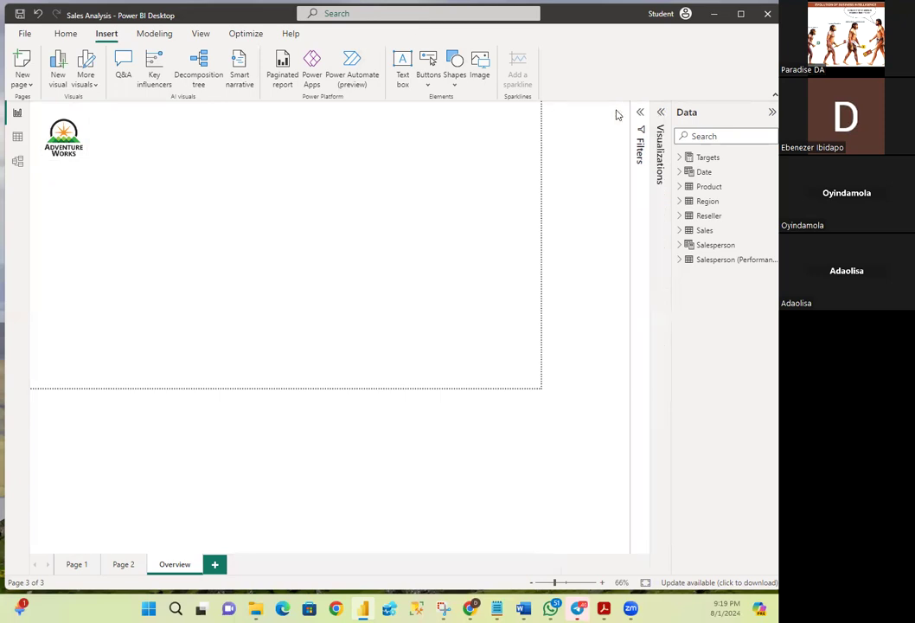
pyautogui.click(660, 152)
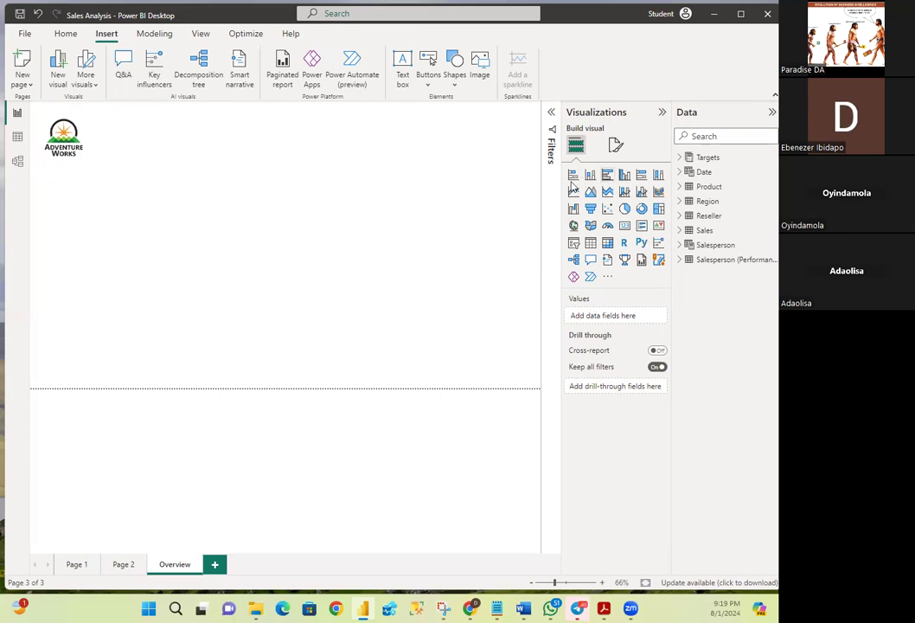
# - Add a slicer visual to the Overview page and place it directly below the Adventure Works logo
pyautogui.click(575, 245)
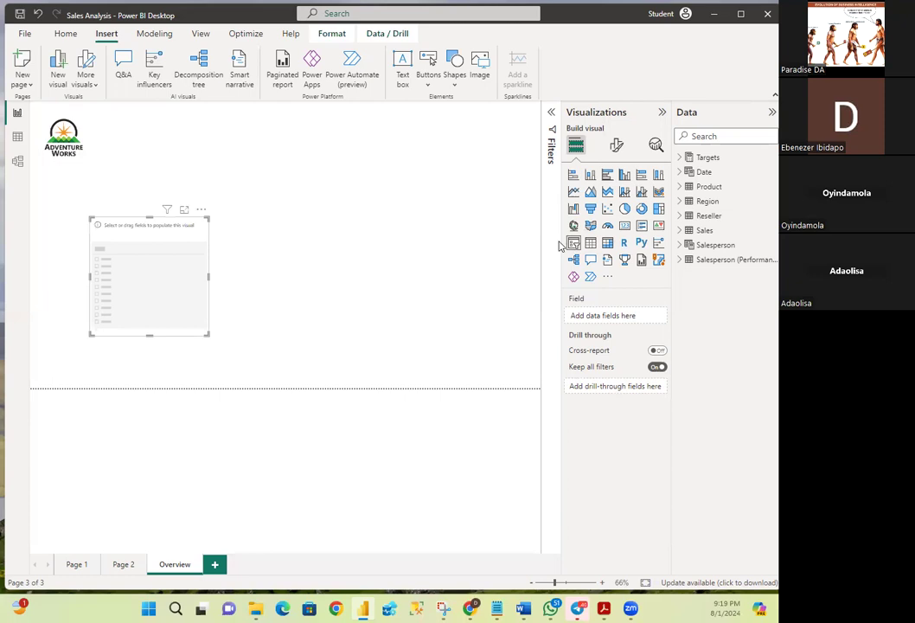
pyautogui.moveTo(183, 207); pyautogui.dragTo(134, 176)
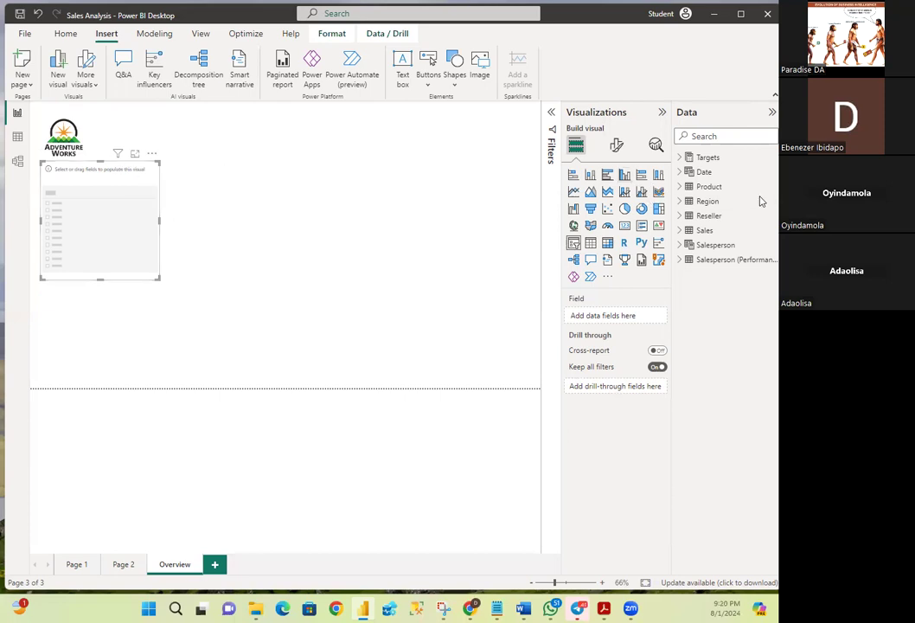
# - Populate the slicer under the logo with the Year field from the Date table
pyautogui.click(681, 173)
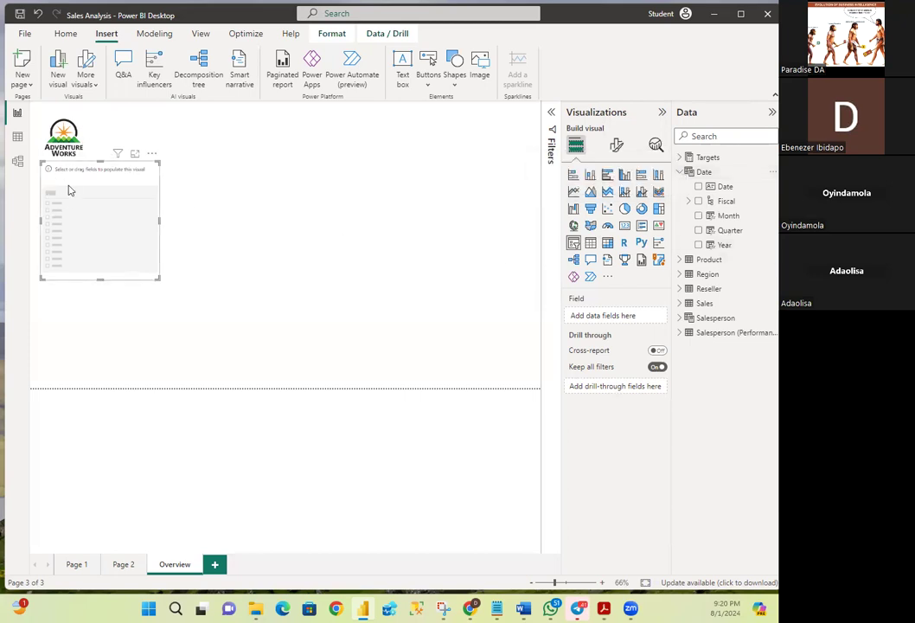
pyautogui.click(699, 245)
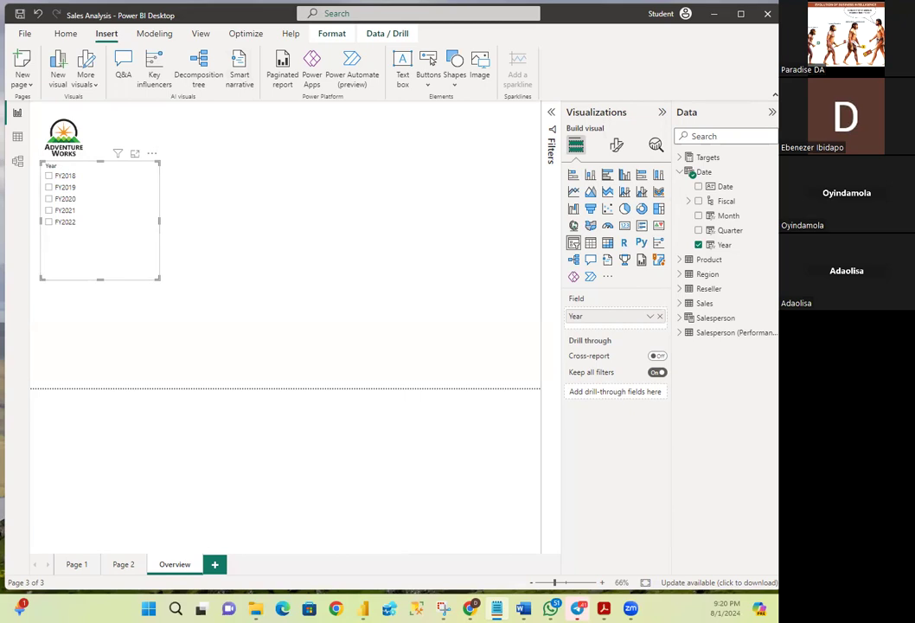
# - Switch to Notepad and write "Date|Year" without spaces around the bar in the blank untitled note
pyautogui.hotkey('alt', 'Tab')
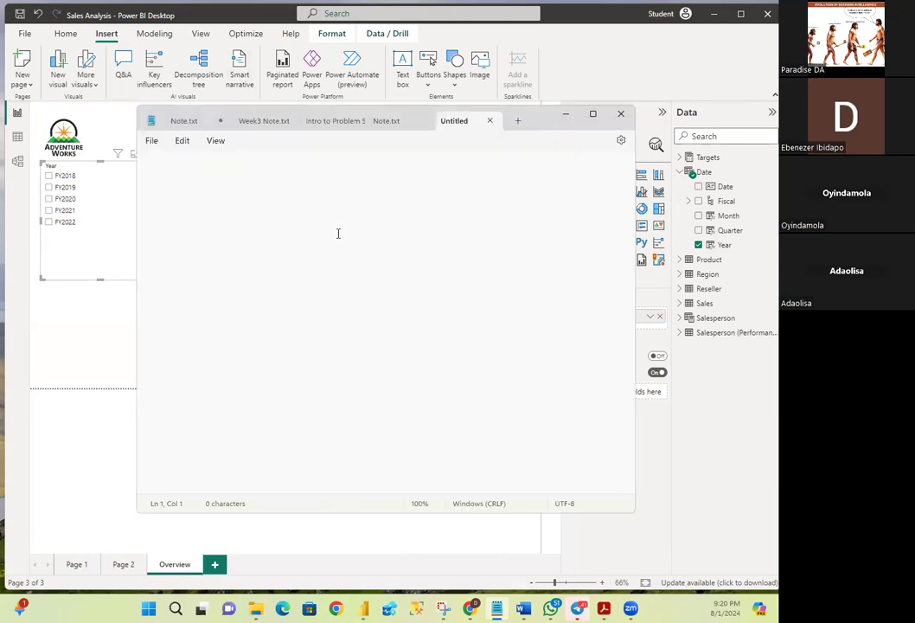
pyautogui.scroll(5, 339, 240)
pyautogui.scroll(4, 338, 236)
pyautogui.write('DA')
pyautogui.press('BackSpace')
pyautogui.write('ate')
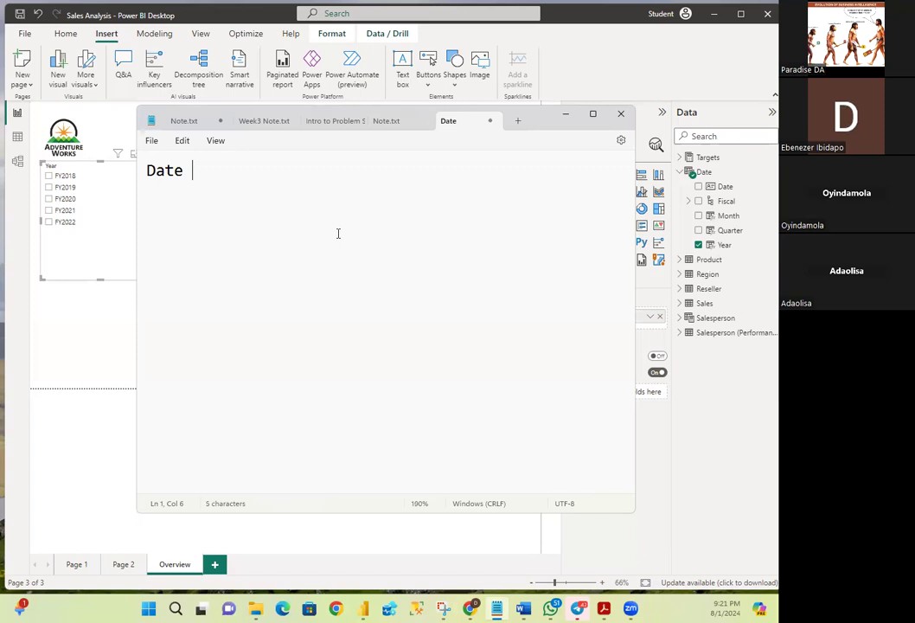
pyautogui.write('| Year')
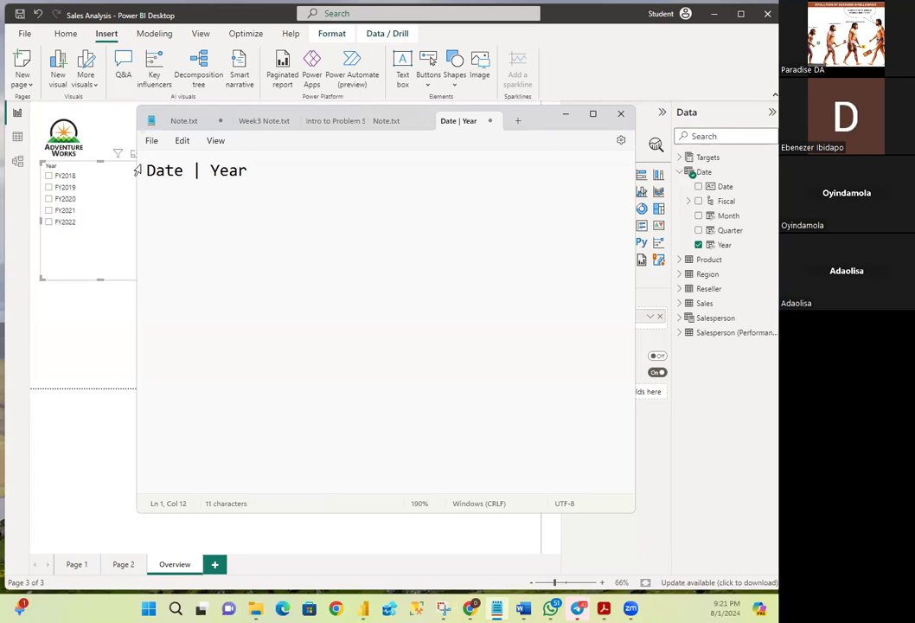
pyautogui.click(198, 171)
pyautogui.press('BackSpace')
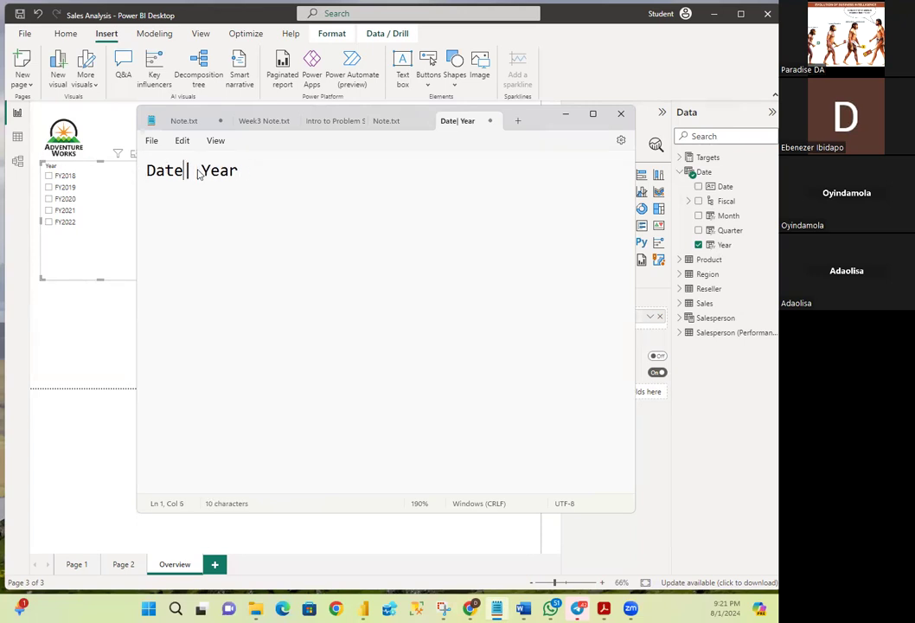
pyautogui.click(202, 170)
pyautogui.press('BackSpace')
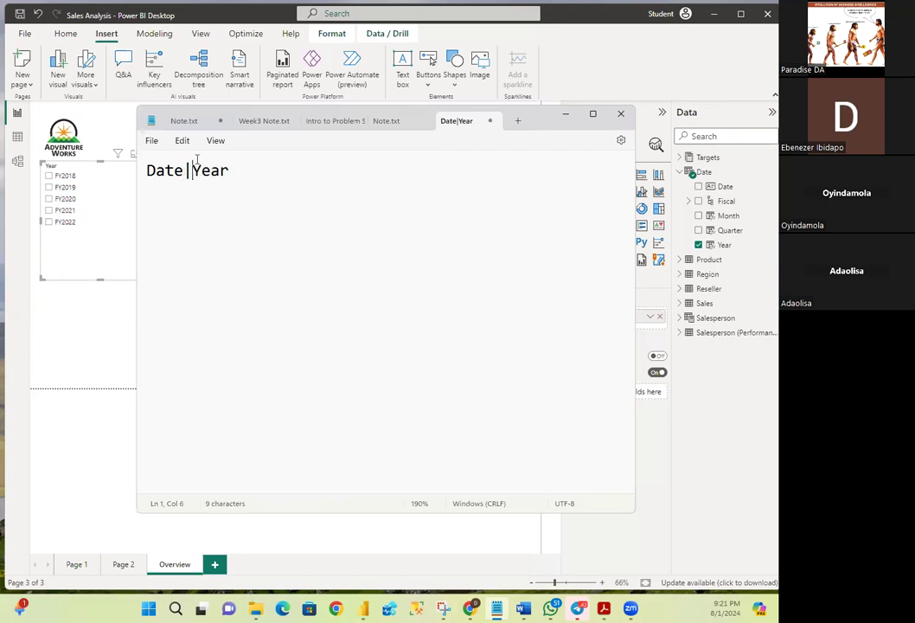
pyautogui.hotkey('ctrl', 'a')
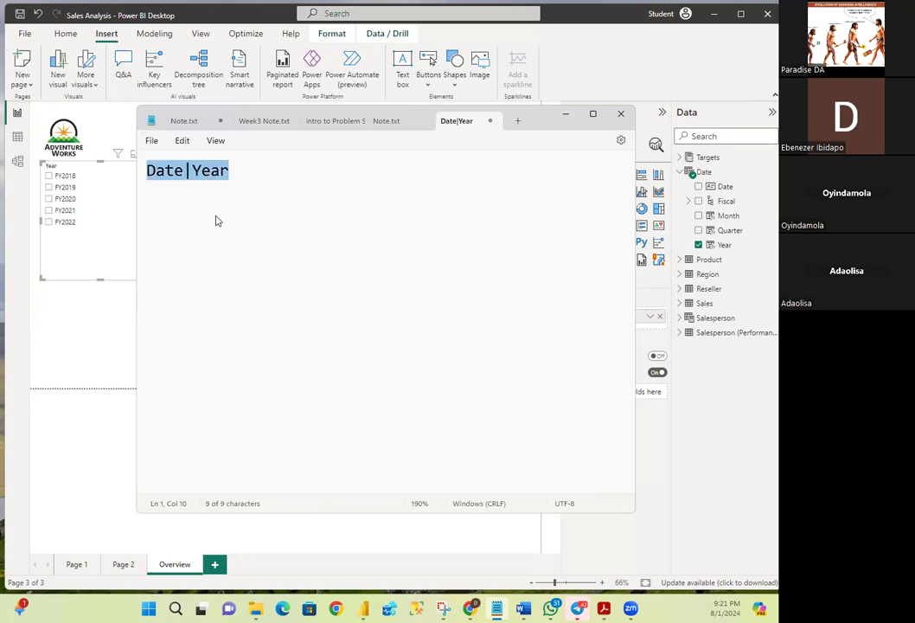
pyautogui.click(173, 171)
pyautogui.hotkey('ctrl', 'a')
pyautogui.click(203, 190)
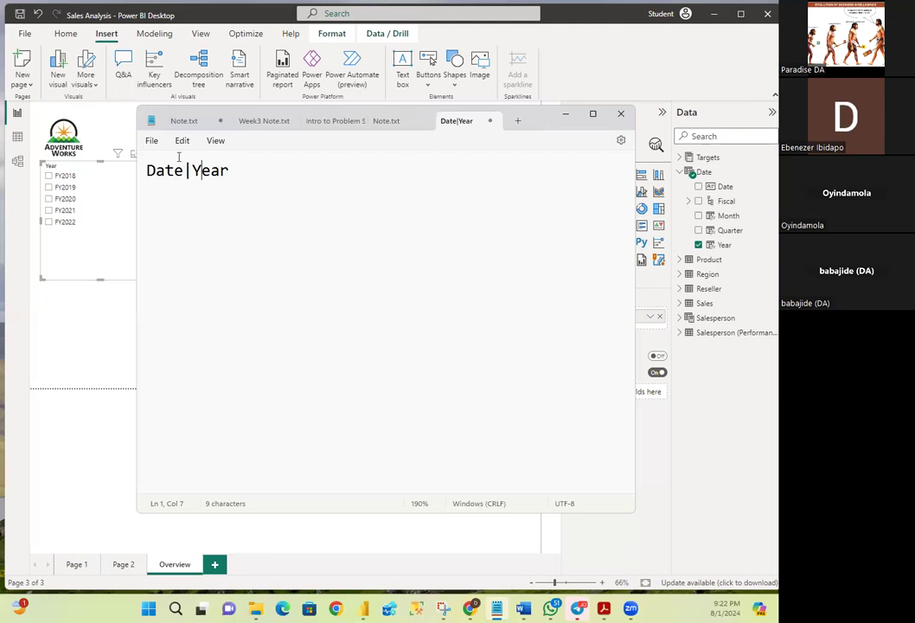
pyautogui.click(183, 169)
pyautogui.doubleClick(187, 171)
pyautogui.click(224, 268)
pyautogui.click(144, 173)
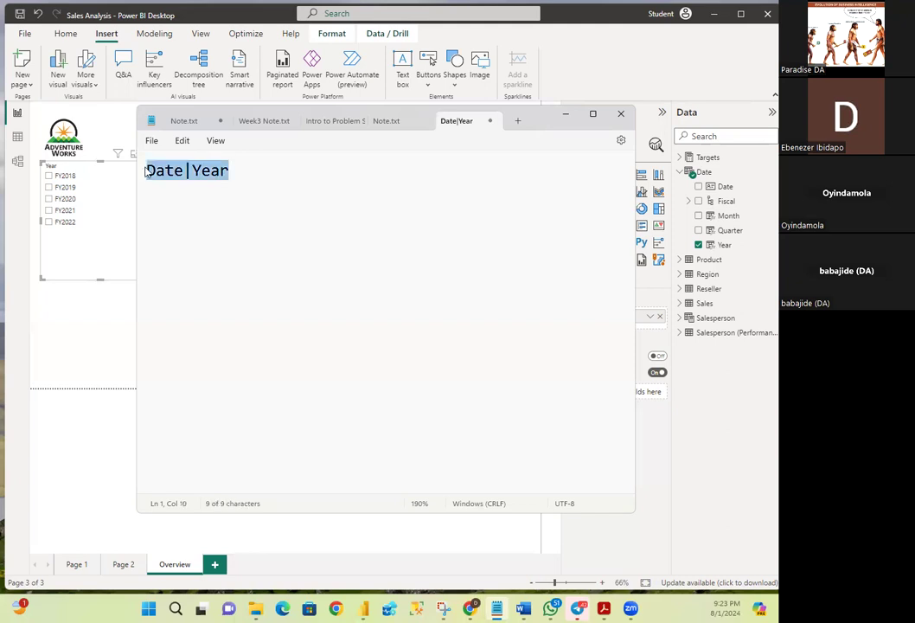
pyautogui.click(169, 189)
pyautogui.moveTo(147, 171); pyautogui.dragTo(185, 174)
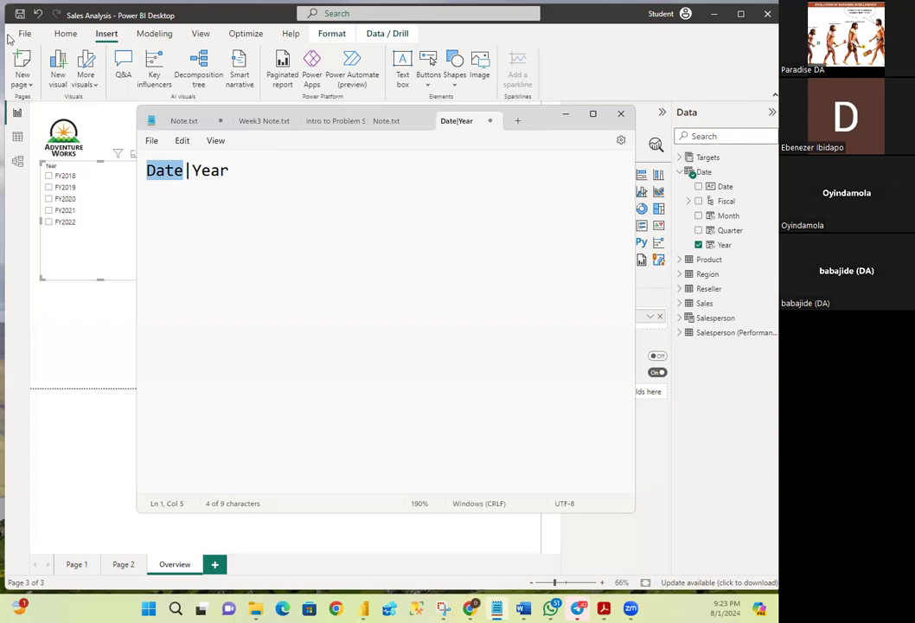
# - Return to the Power BI report and set the Year slicer's header font to Times New Roman
pyautogui.click(567, 114)
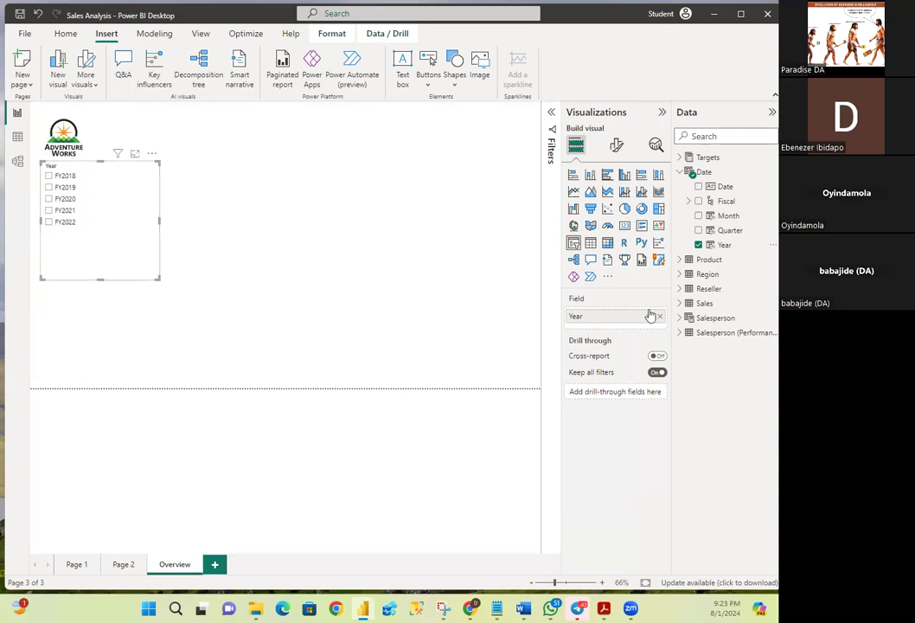
pyautogui.click(617, 147)
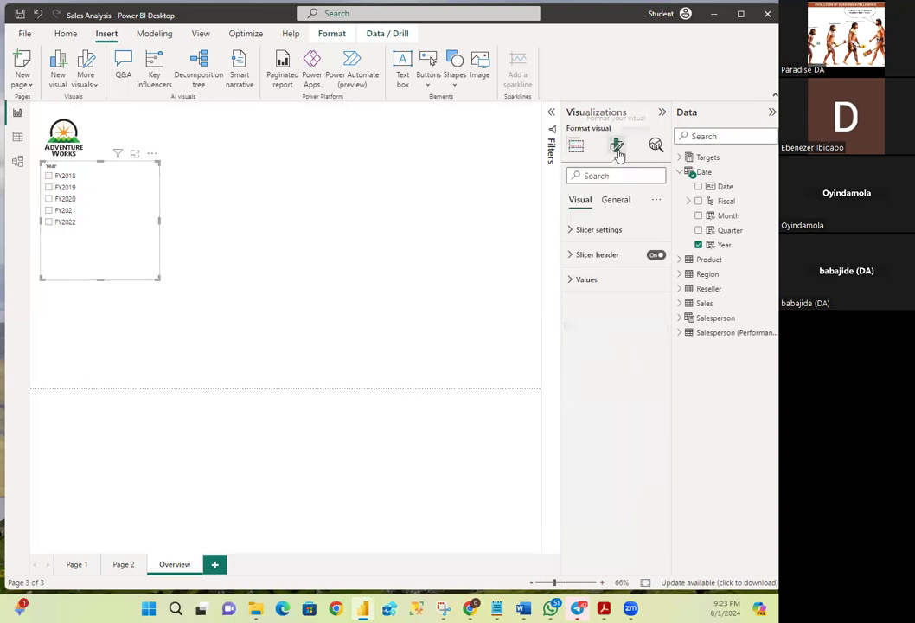
pyautogui.click(572, 256)
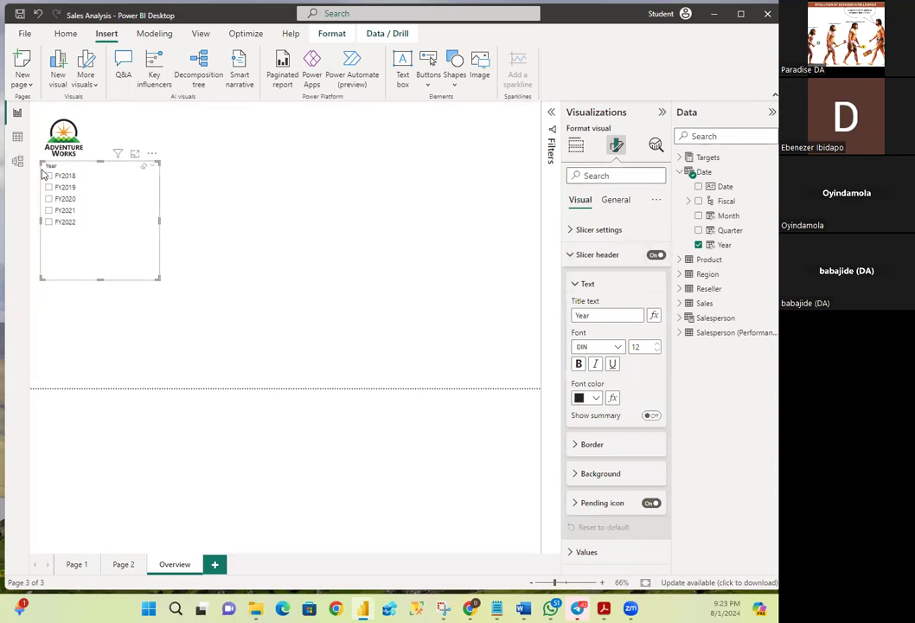
pyautogui.click(626, 317)
pyautogui.click(623, 349)
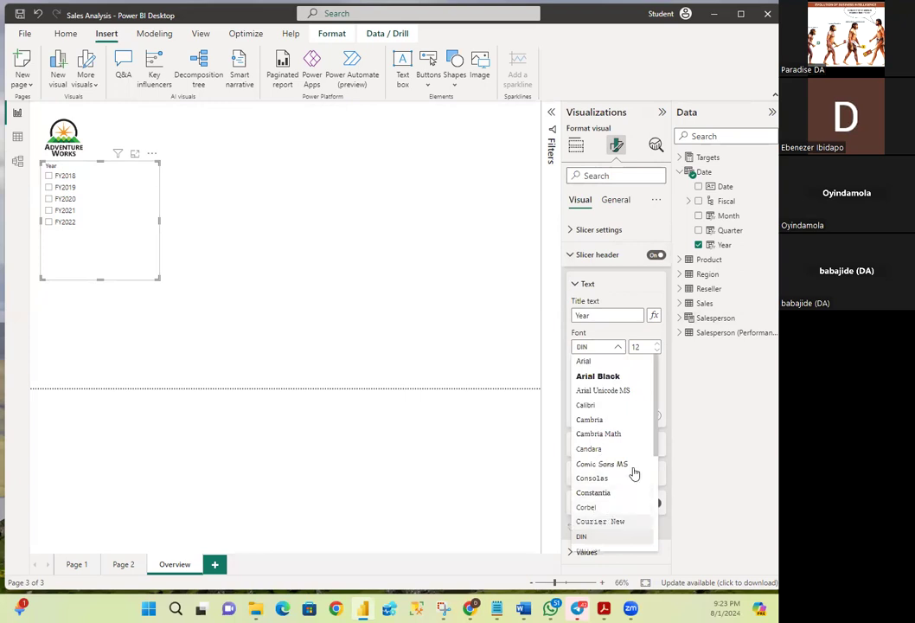
pyautogui.scroll(-3, 634, 471)
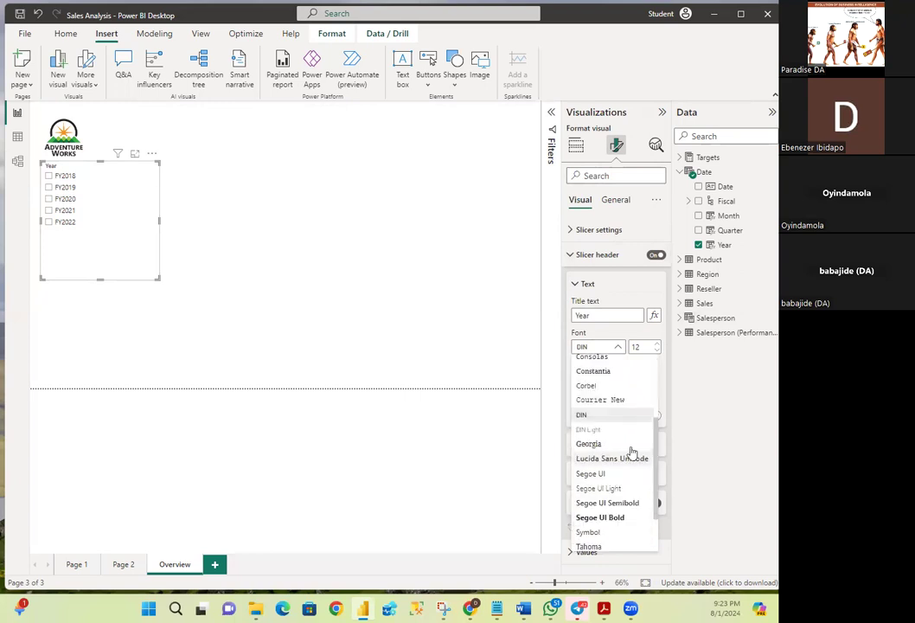
pyautogui.scroll(-2, 629, 454)
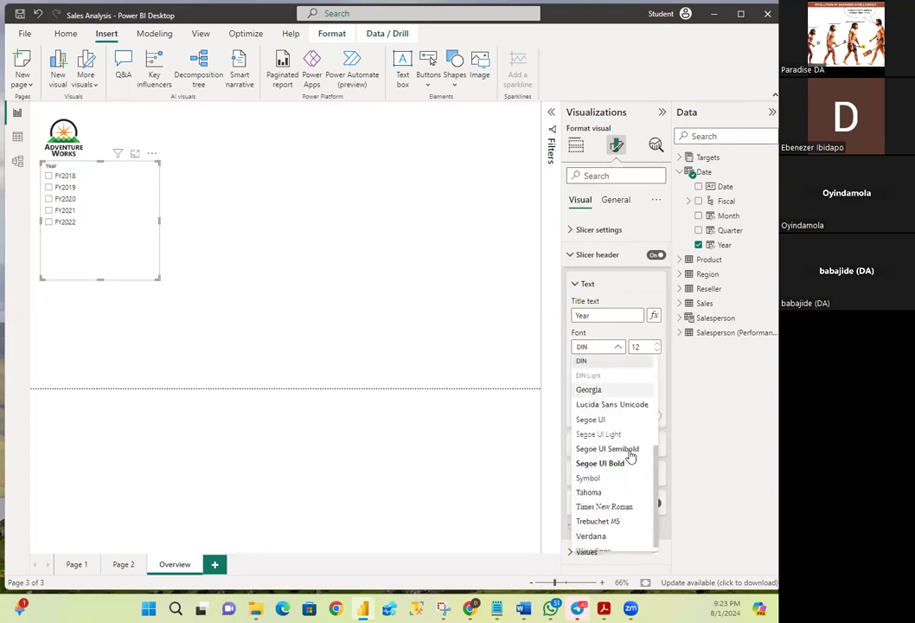
pyautogui.click(623, 500)
# - Make the Year slicer's header text bold with a font size of 20
pyautogui.click(654, 355)
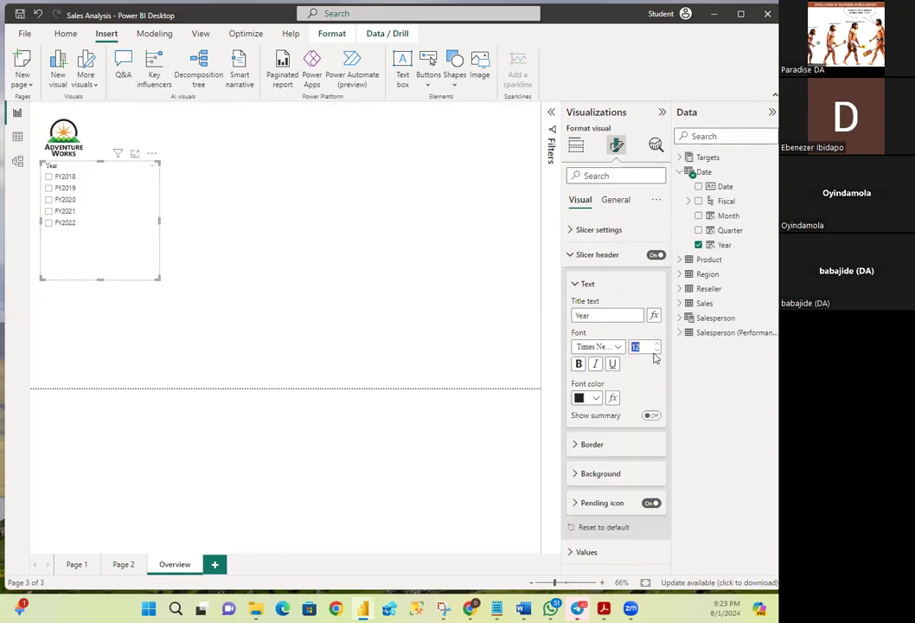
pyautogui.write('15')
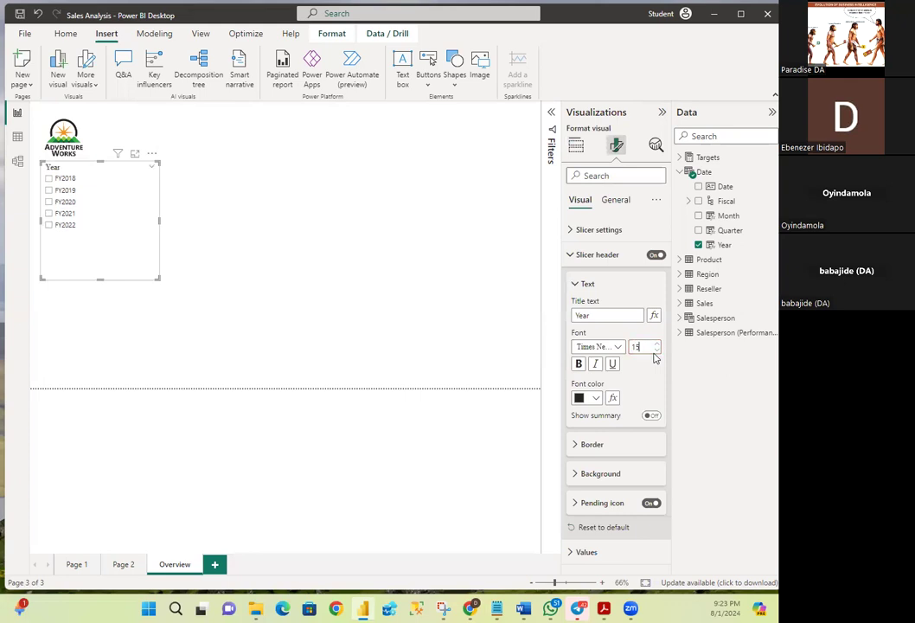
pyautogui.click(579, 363)
pyautogui.doubleClick(644, 347)
pyautogui.write('20')
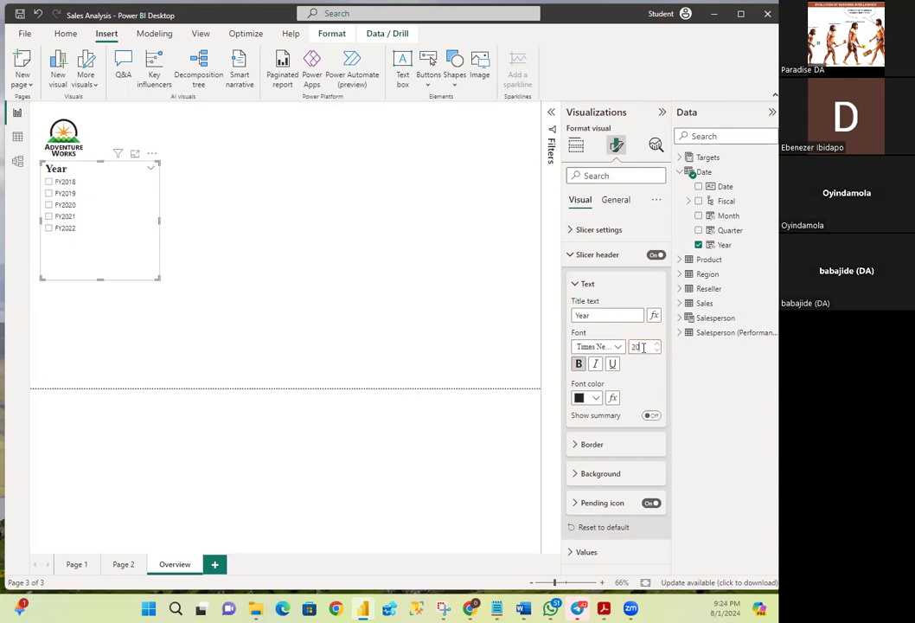
pyautogui.click(571, 256)
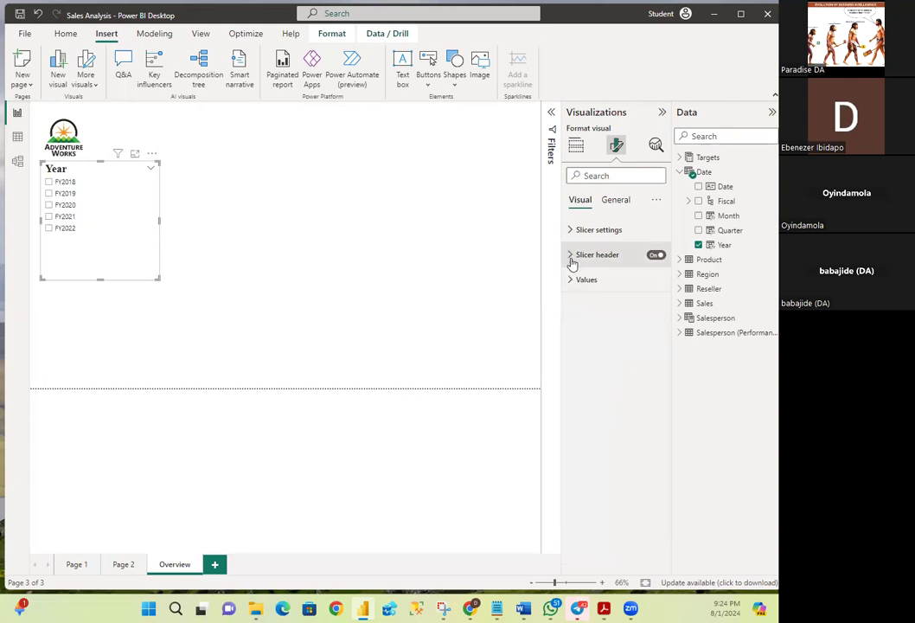
pyautogui.click(572, 258)
pyautogui.click(571, 258)
# - Set the Year slicer's values to Times New Roman at font size 15
pyautogui.click(566, 281)
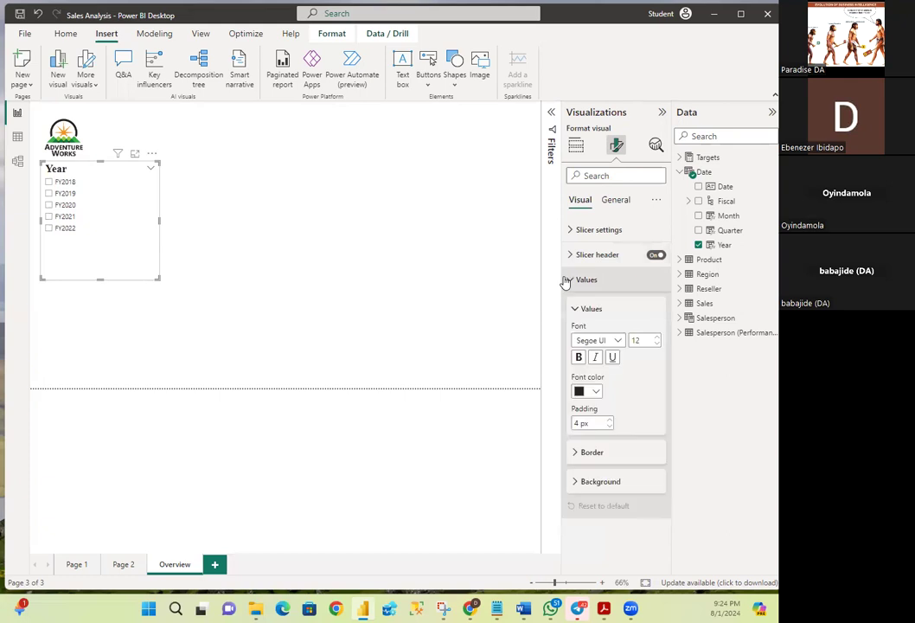
pyautogui.click(619, 341)
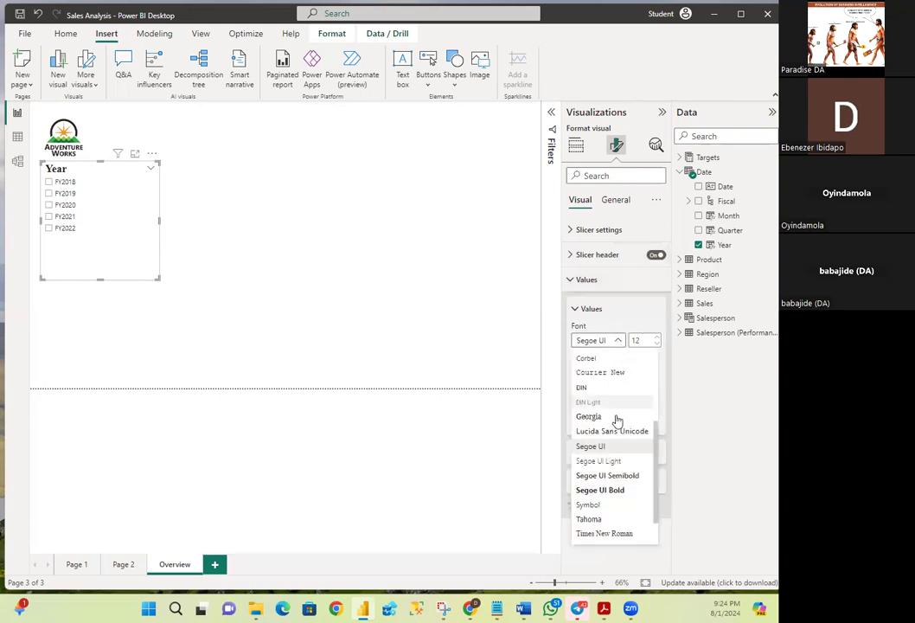
pyautogui.click(604, 534)
pyautogui.doubleClick(638, 340)
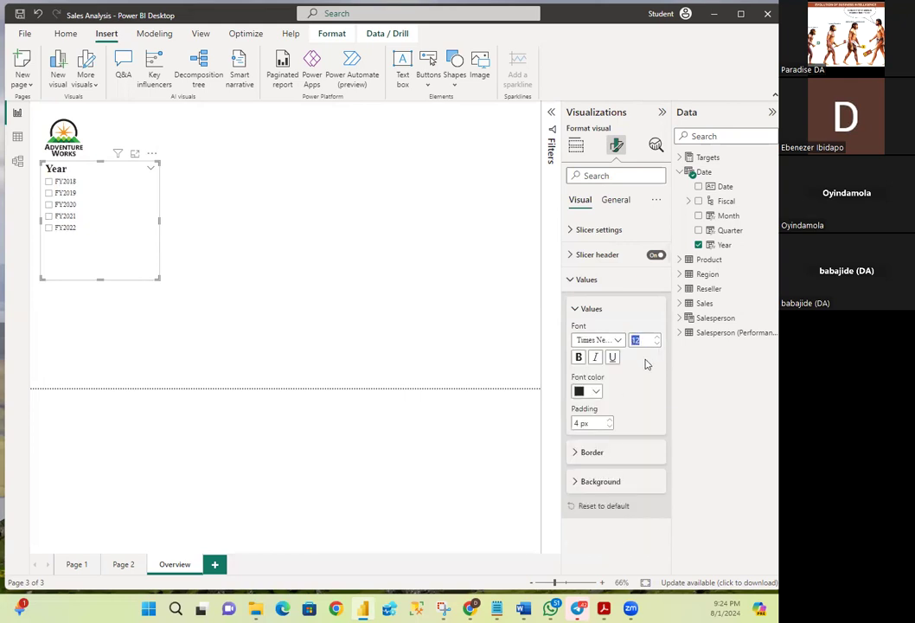
pyautogui.write('15')
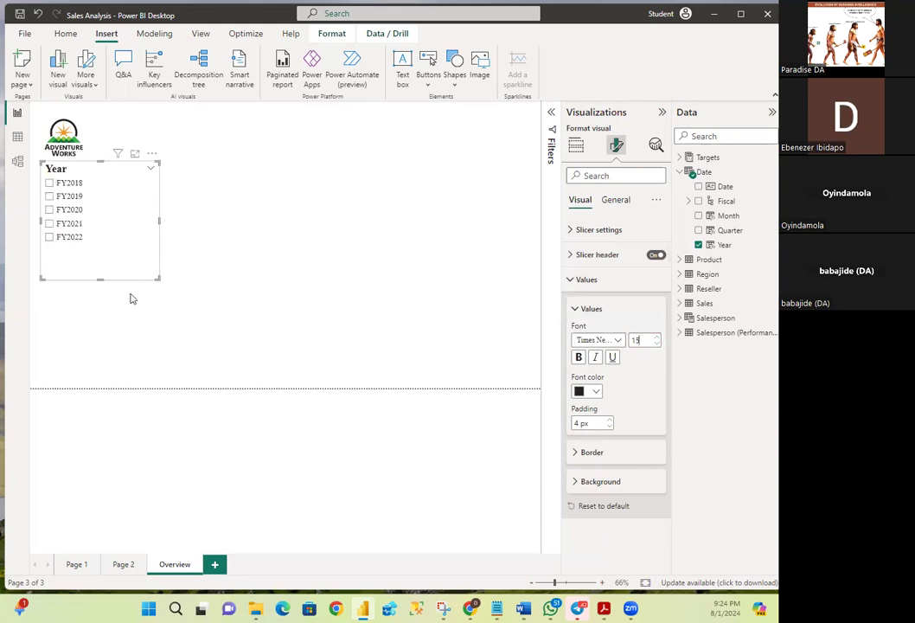
pyautogui.click(570, 285)
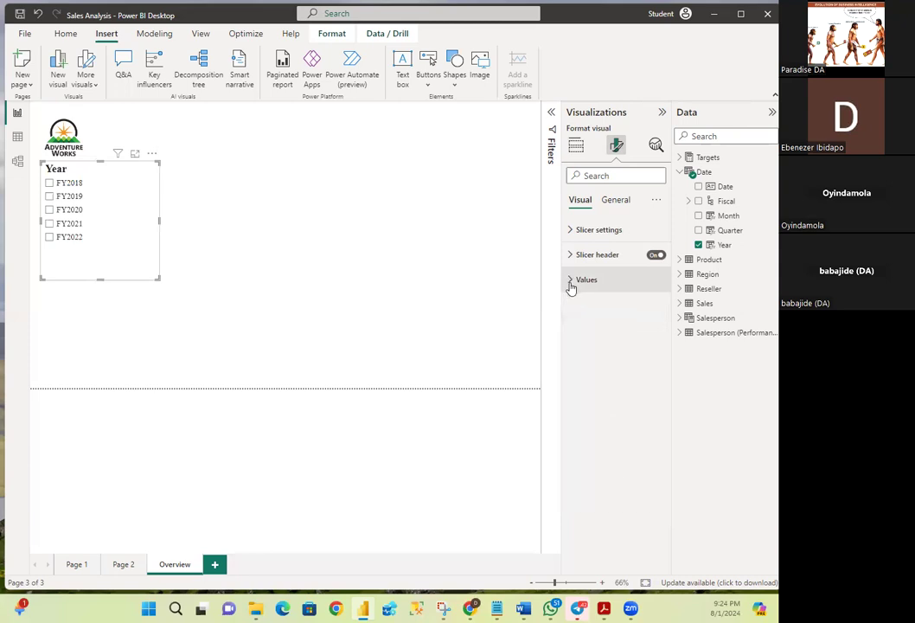
# - Try the Dropdown style on the Year slicer and switch it back to Vertical list
pyautogui.click(569, 232)
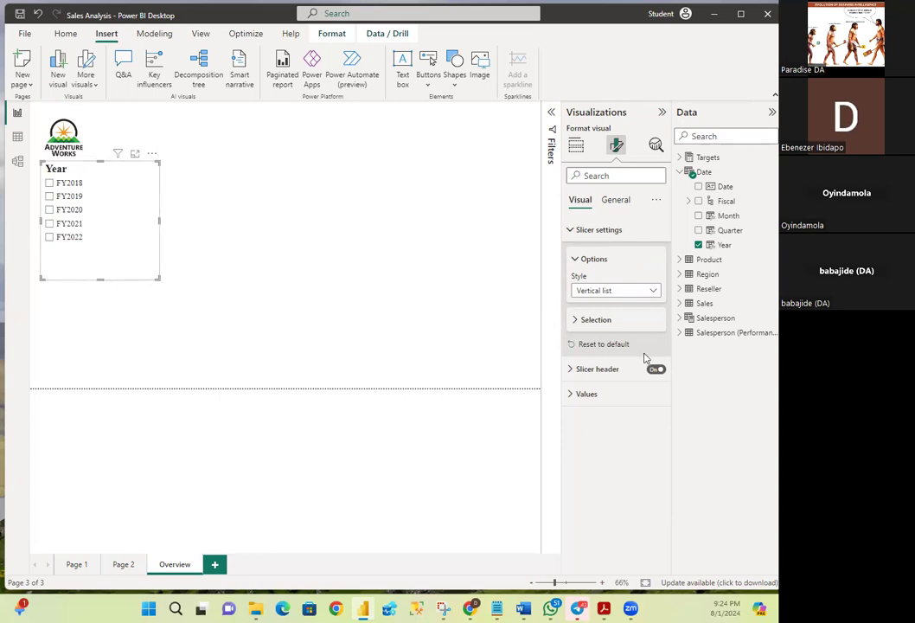
pyautogui.click(626, 294)
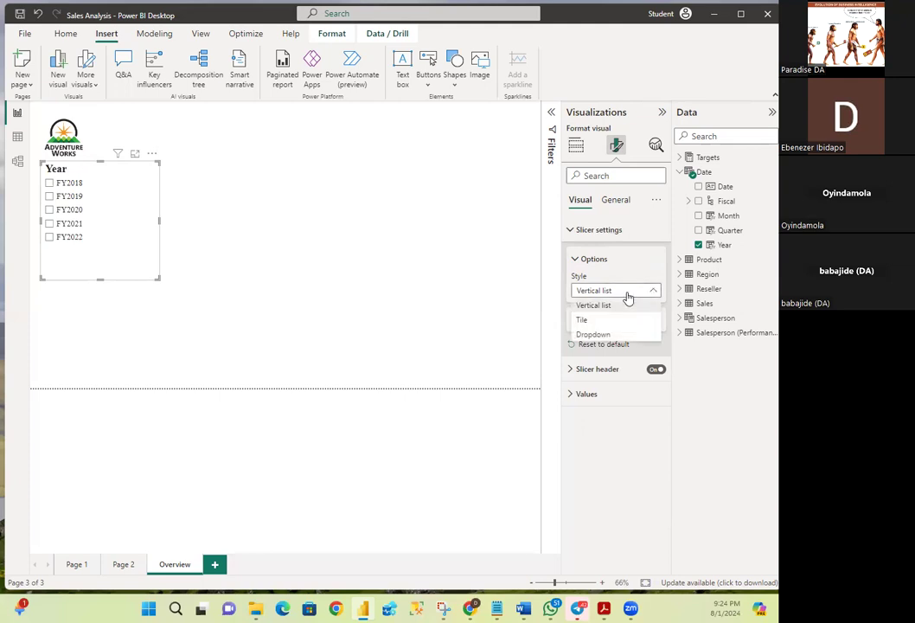
pyautogui.click(595, 335)
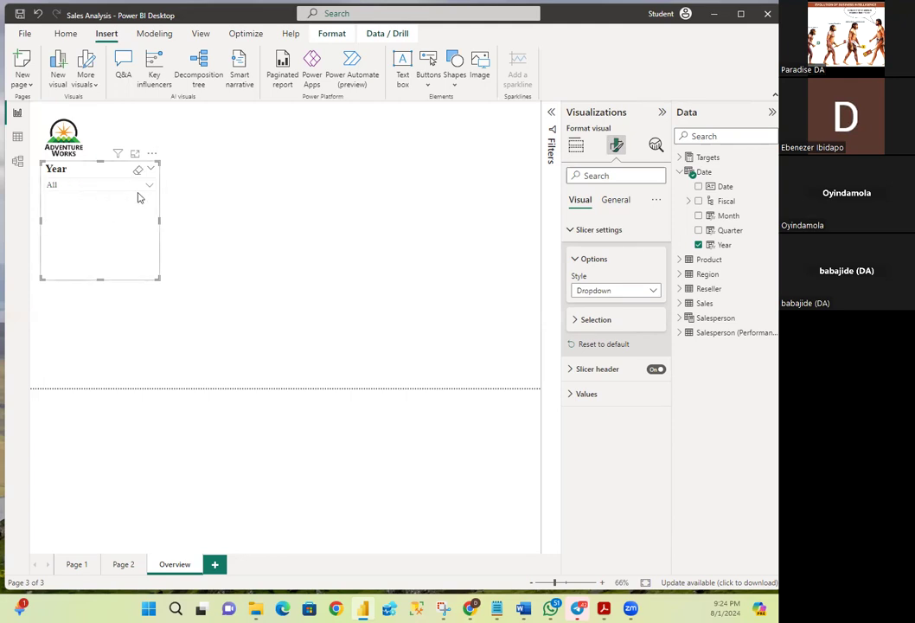
pyautogui.click(610, 296)
pyautogui.click(572, 304)
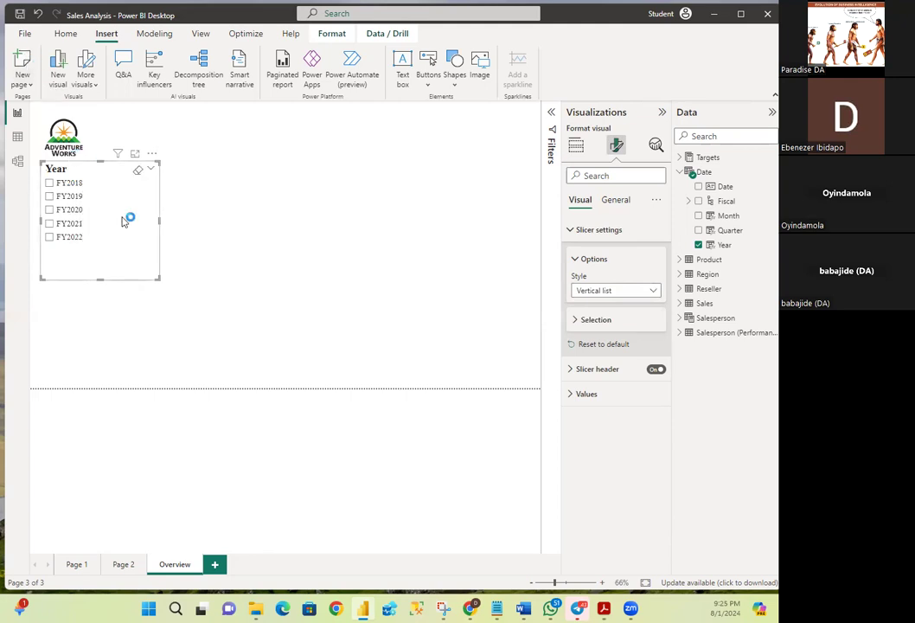
# - Launch Power BI Desktop again from the desktop and enlarge its window to nearly fill the screen
pyautogui.press('super+d')
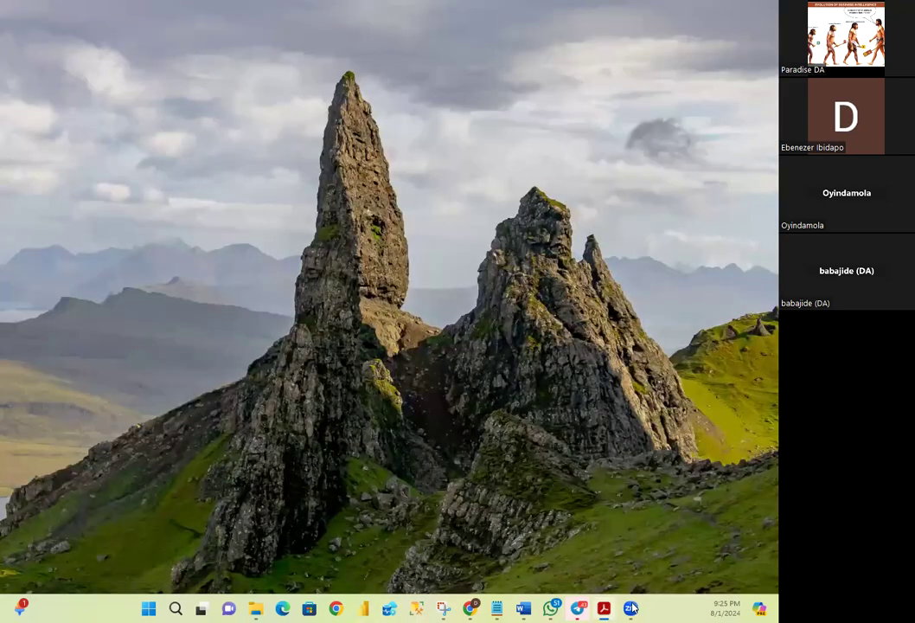
pyautogui.click(363, 608)
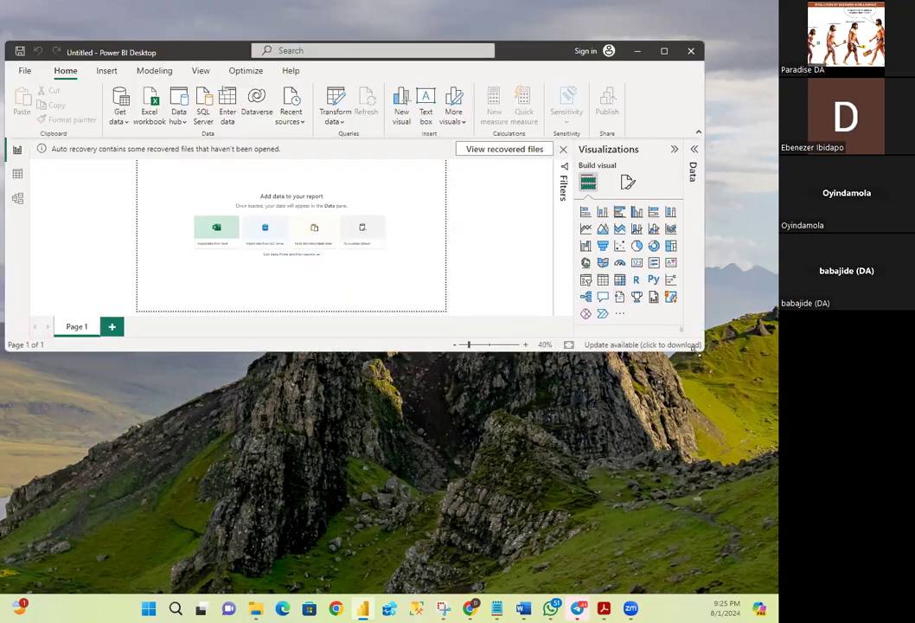
pyautogui.moveTo(697, 351); pyautogui.dragTo(772, 583)
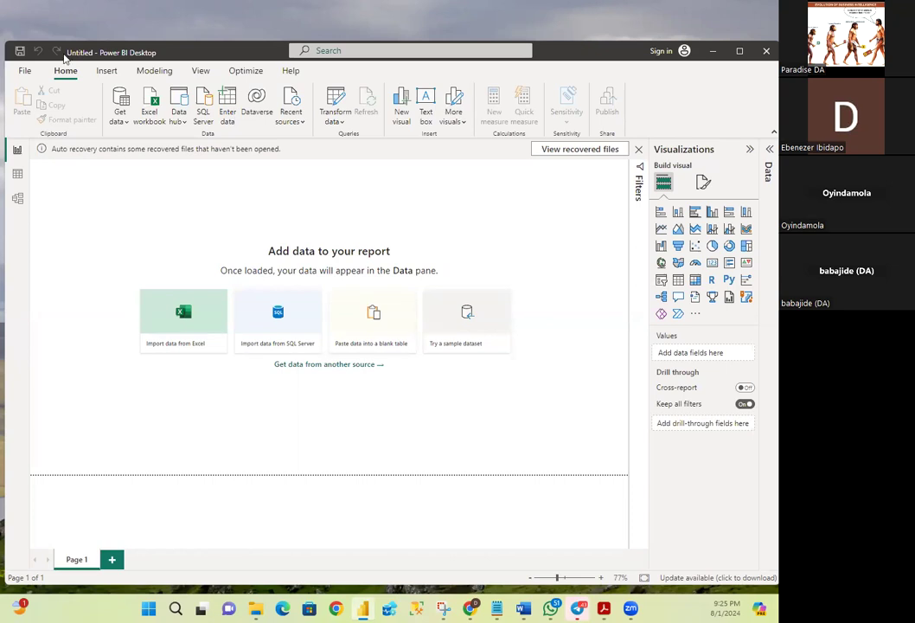
# - Open Sales Analysis.pbix from the Active folder in PL300's MySolution folder, dismissing the sign-in prompt and the visual queries tip
pyautogui.click(25, 70)
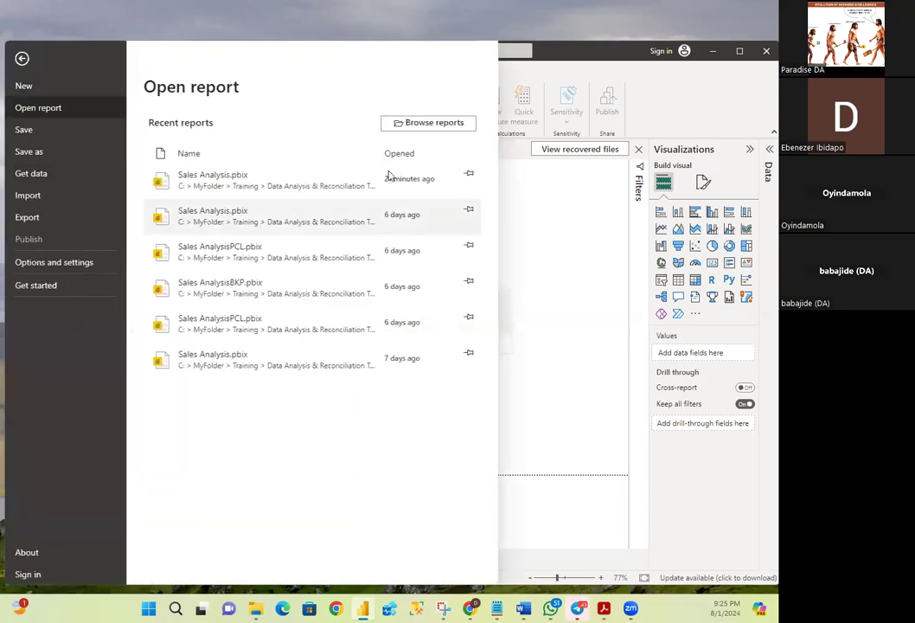
pyautogui.click(416, 124)
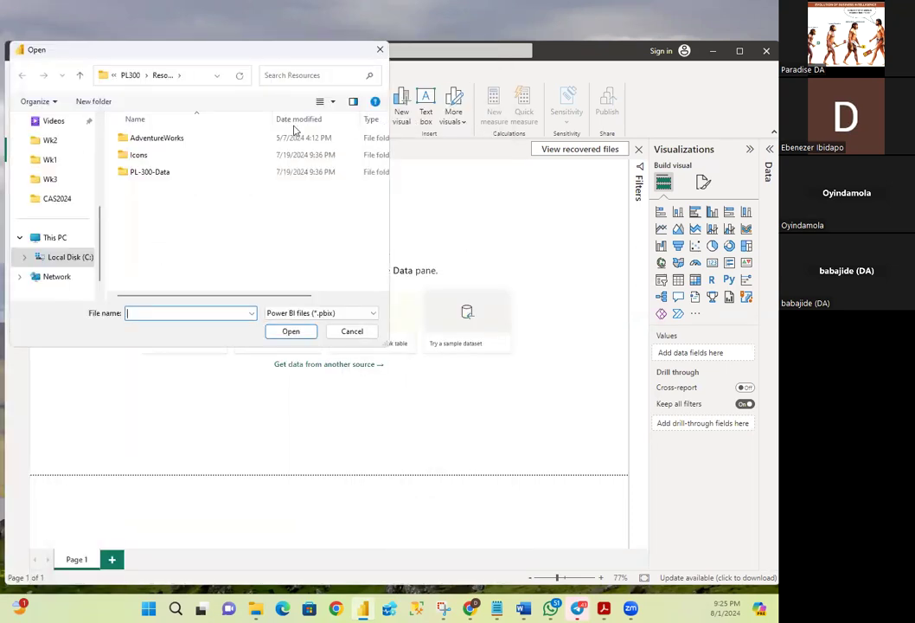
pyautogui.click(78, 75)
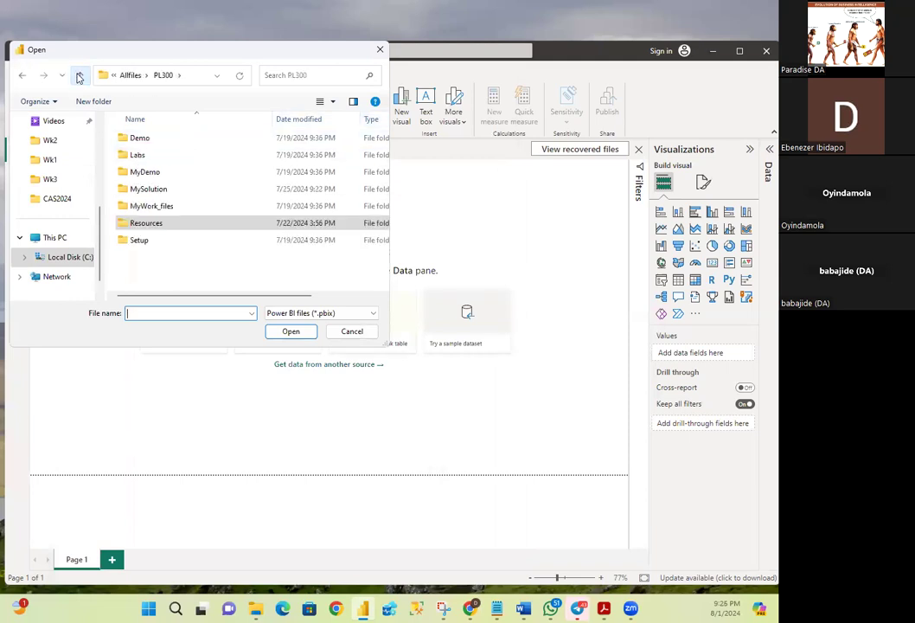
pyautogui.doubleClick(142, 189)
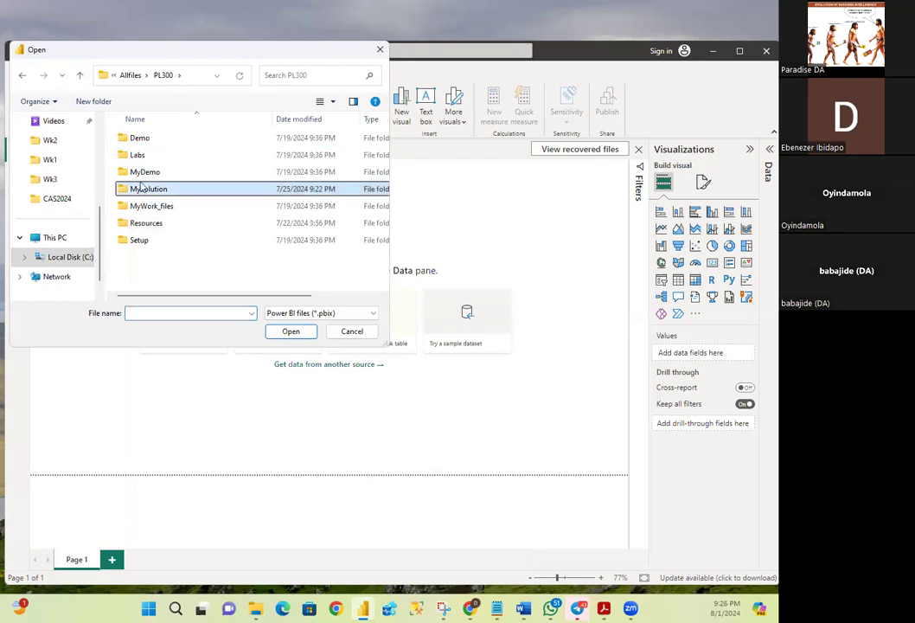
pyautogui.click(143, 141)
pyautogui.doubleClick(140, 138)
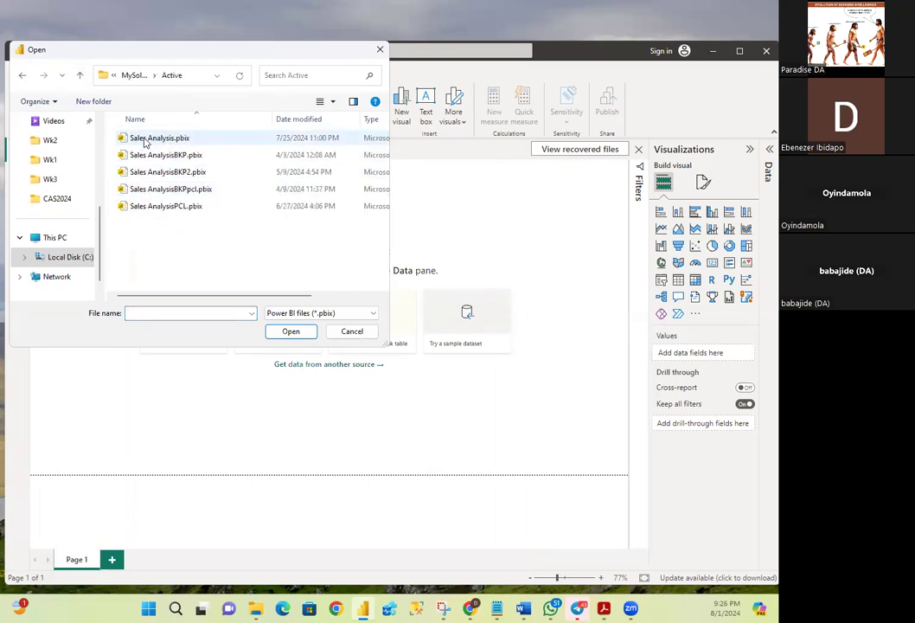
pyautogui.doubleClick(144, 140)
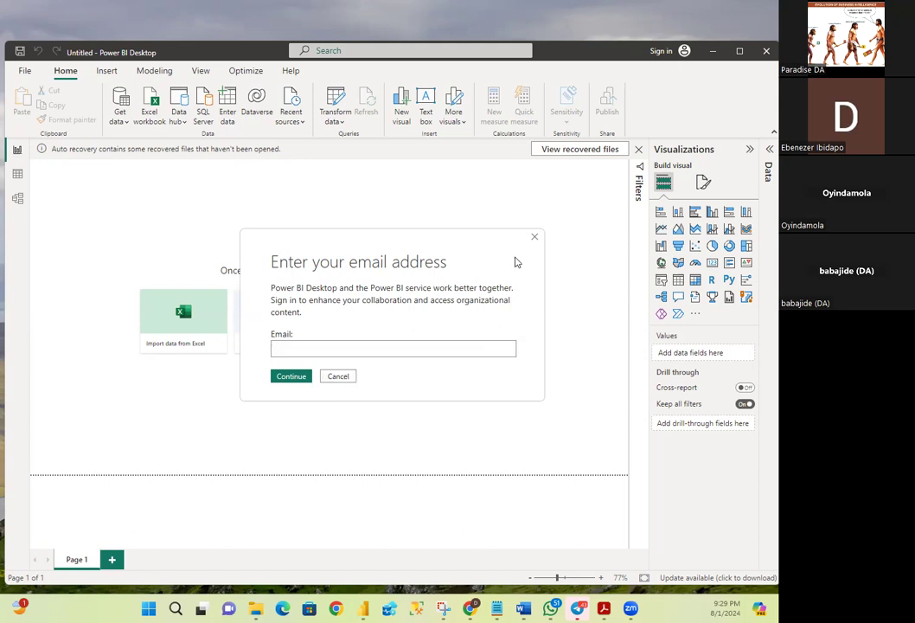
pyautogui.click(535, 237)
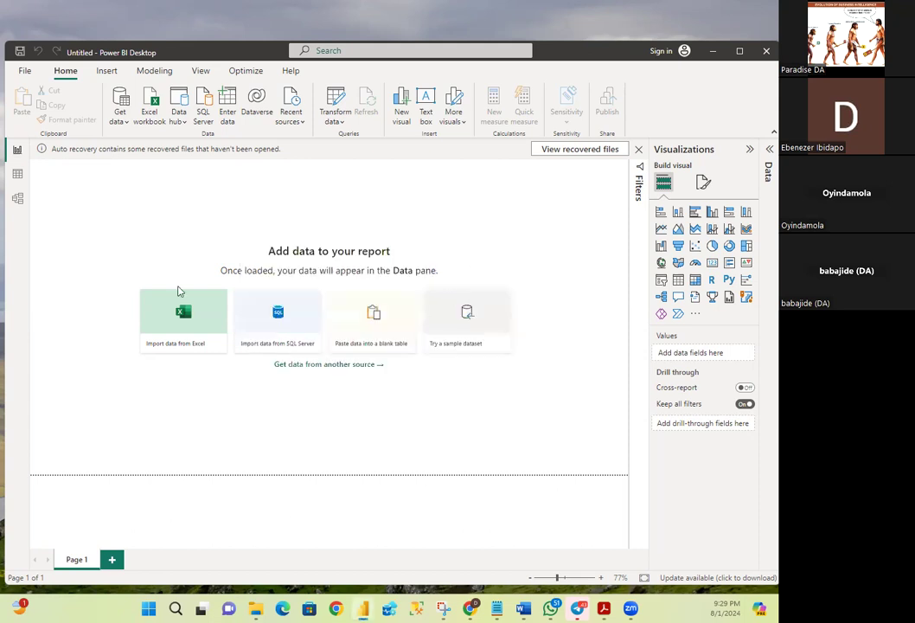
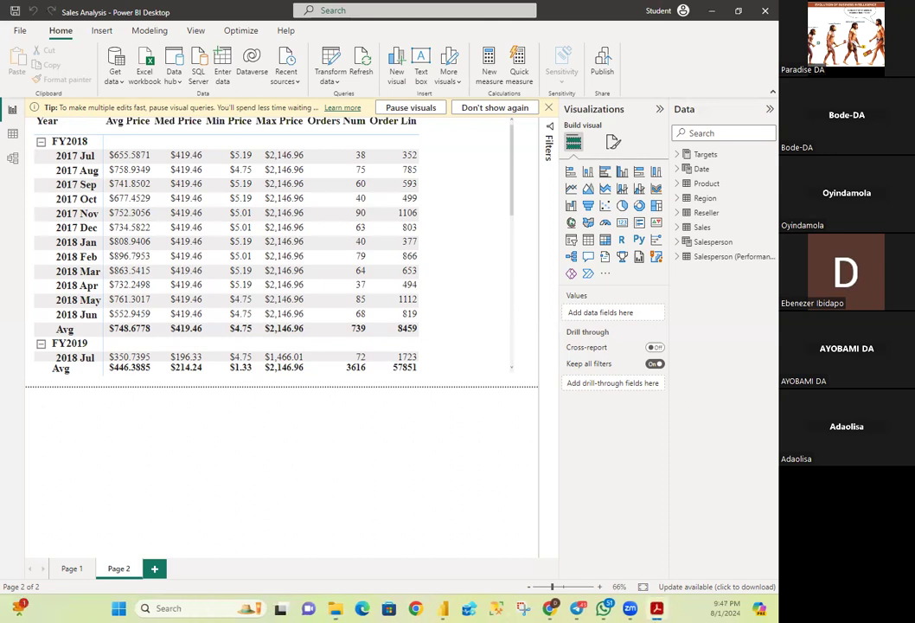
pyautogui.click(547, 107)
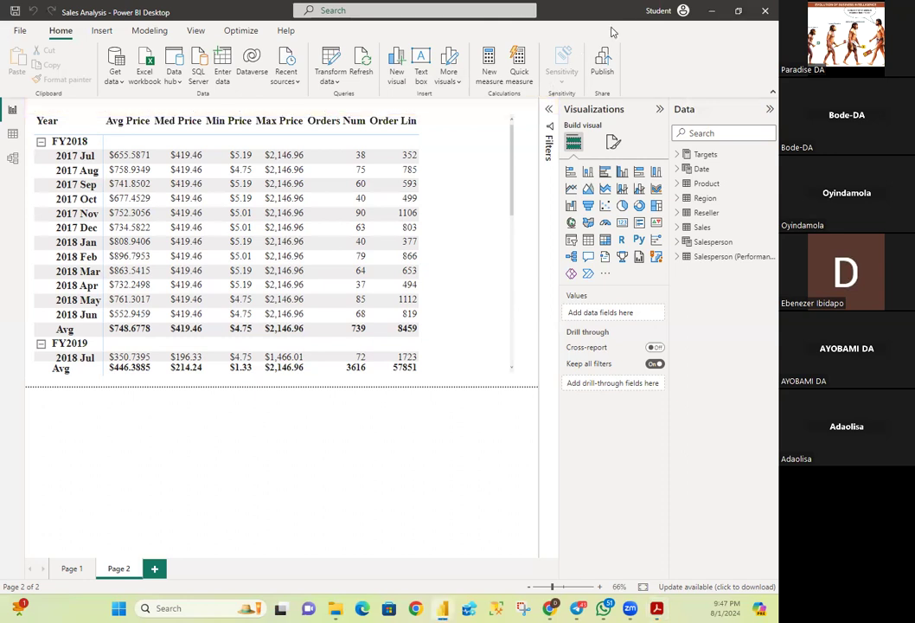
# - Add a new report page and name it Overview
pyautogui.click(154, 569)
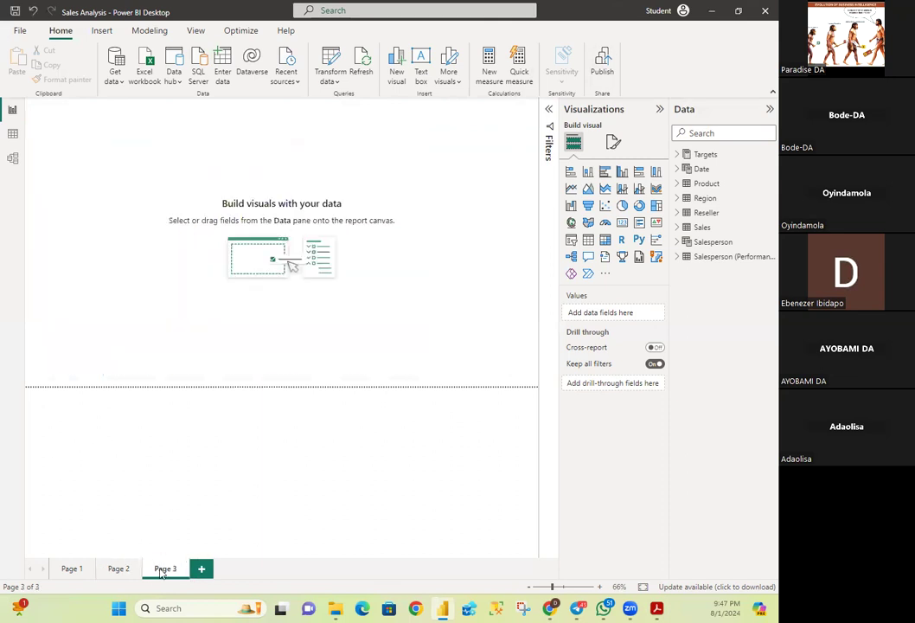
pyautogui.doubleClick(165, 568)
pyautogui.write('Overv')
pyautogui.write('iew')
pyautogui.press('Return')
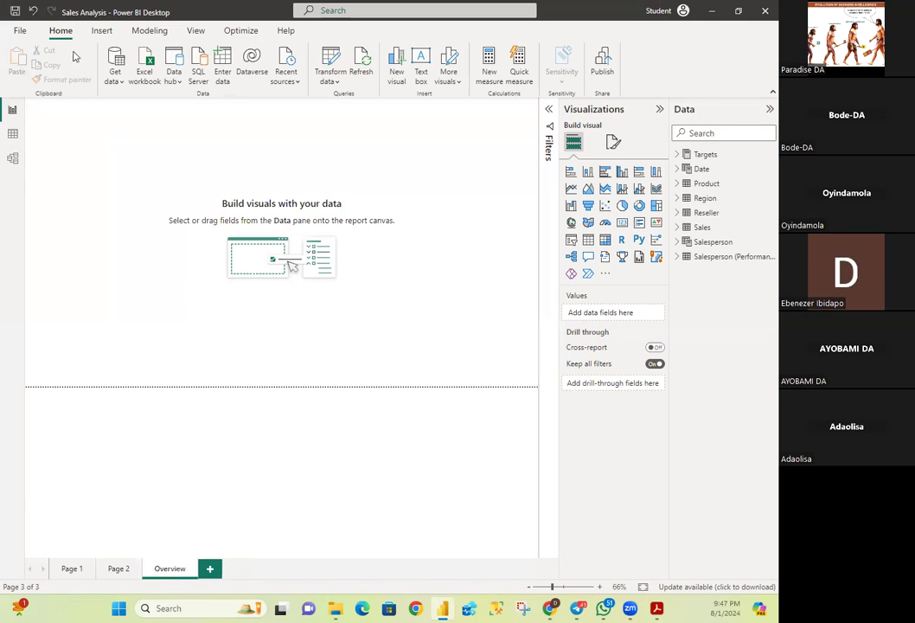
# - Insert the Adventure Works logo from PL300's Resources folder, shrink it and place it near the page's upper-left corner
pyautogui.click(98, 33)
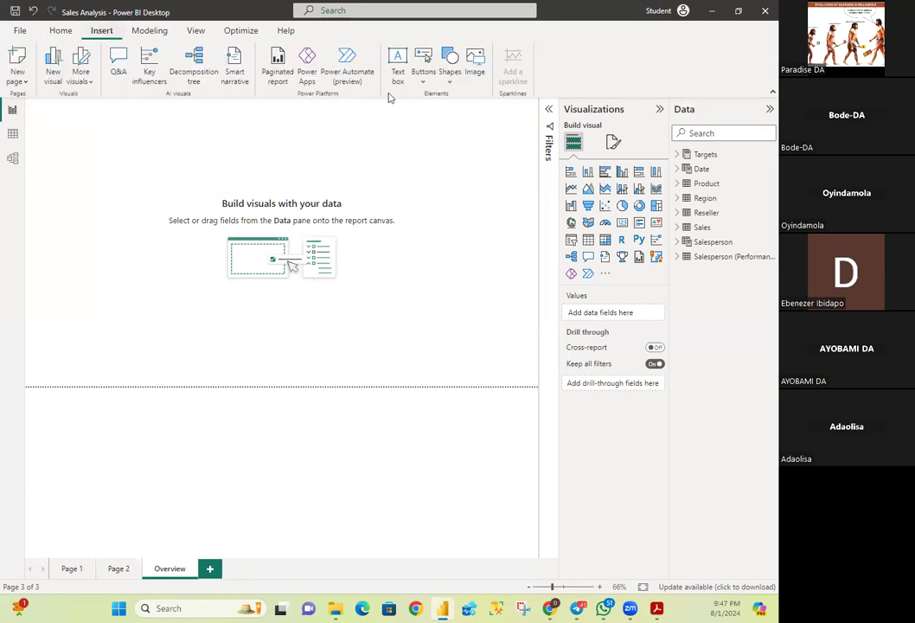
pyautogui.click(481, 69)
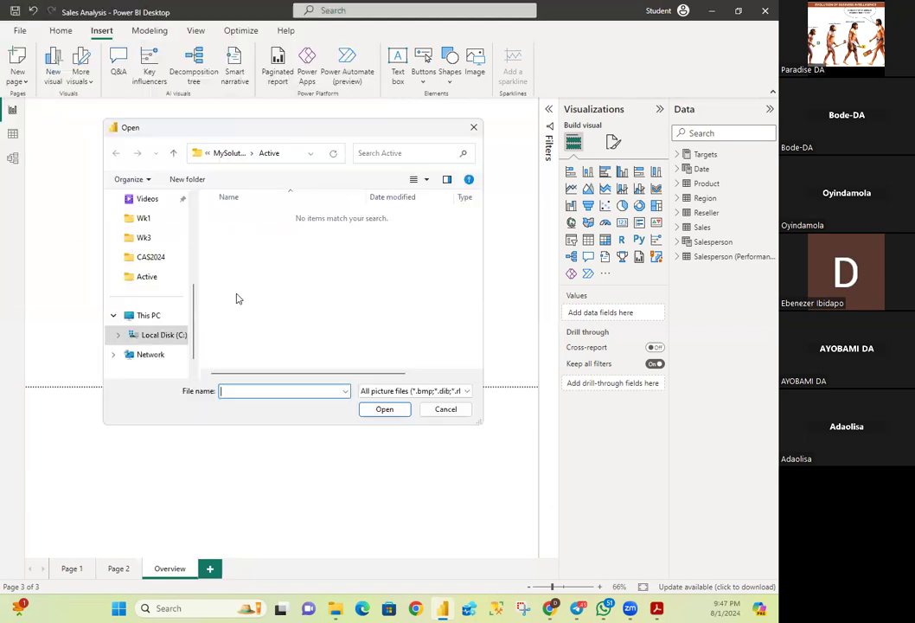
pyautogui.click(174, 153)
pyautogui.click(174, 153)
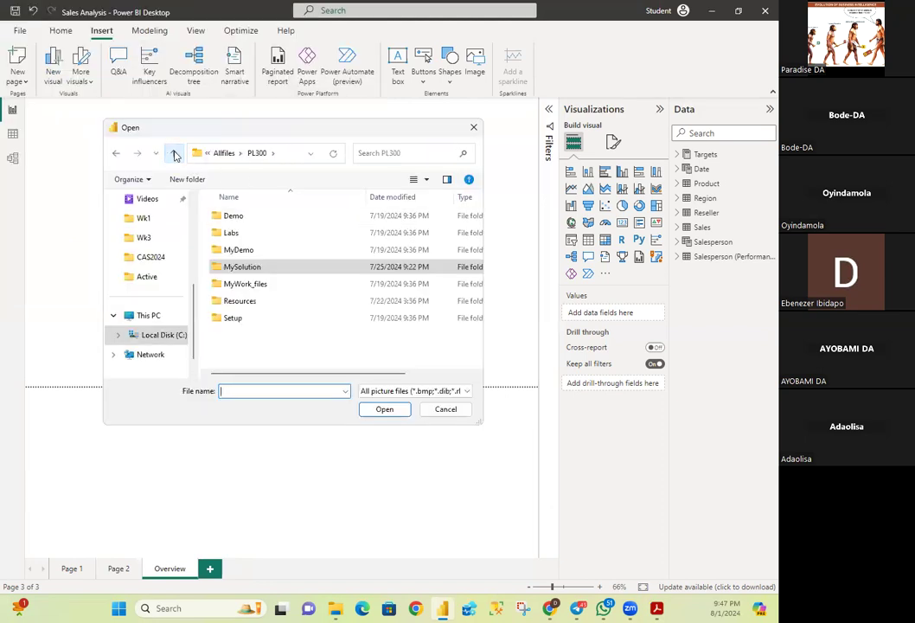
pyautogui.click(246, 302)
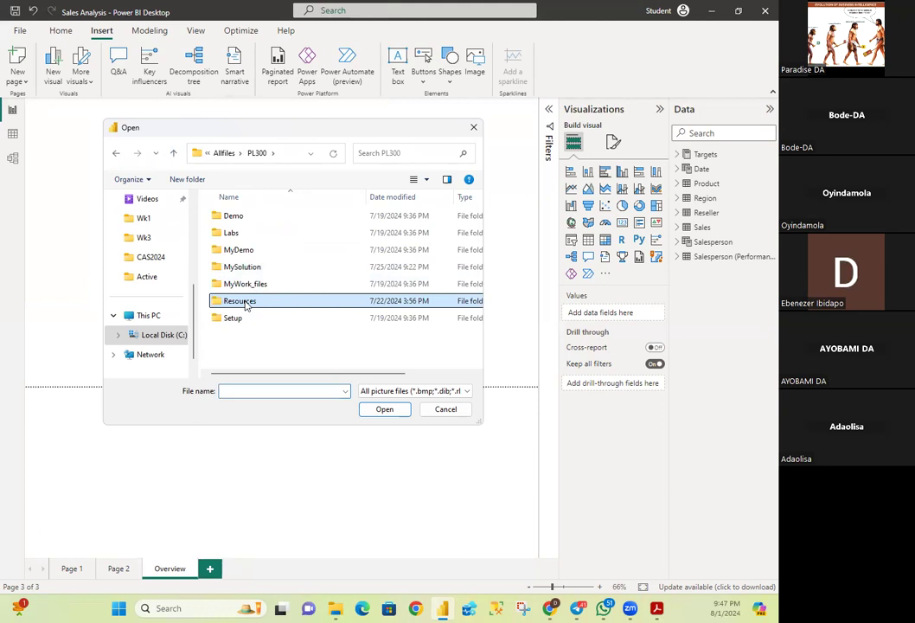
pyautogui.doubleClick(247, 303)
pyautogui.doubleClick(252, 267)
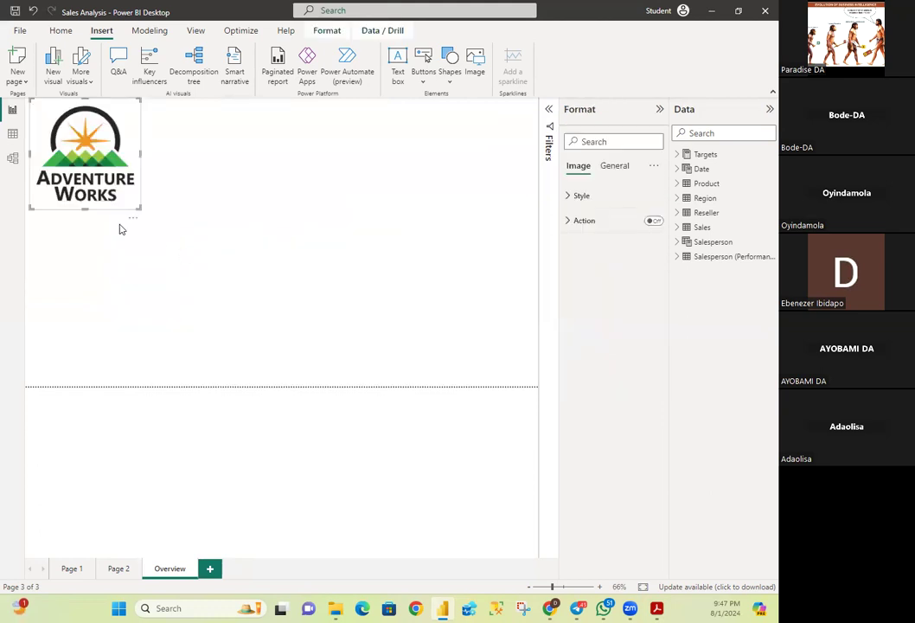
pyautogui.click(329, 366)
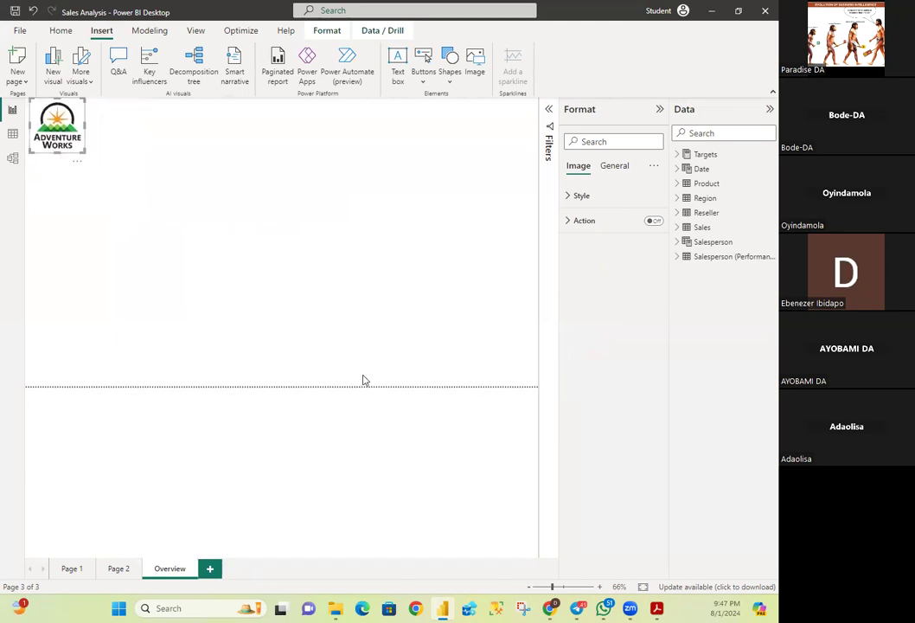
pyautogui.click(76, 198)
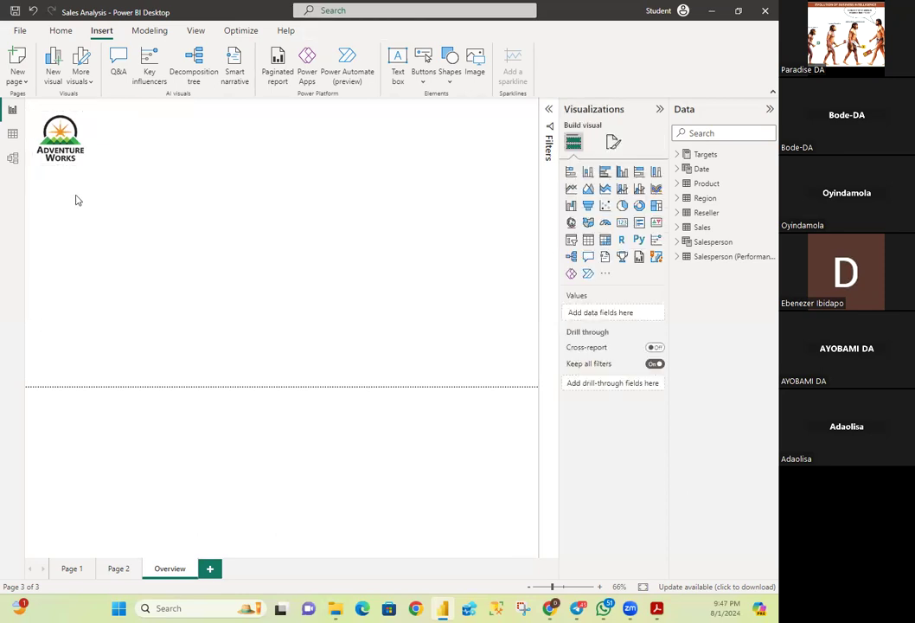
# - Add a narrow slicer directly below the logo and fill it with the Year field from the Date table
pyautogui.click(57, 199)
pyautogui.moveTo(55, 198); pyautogui.dragTo(57, 169)
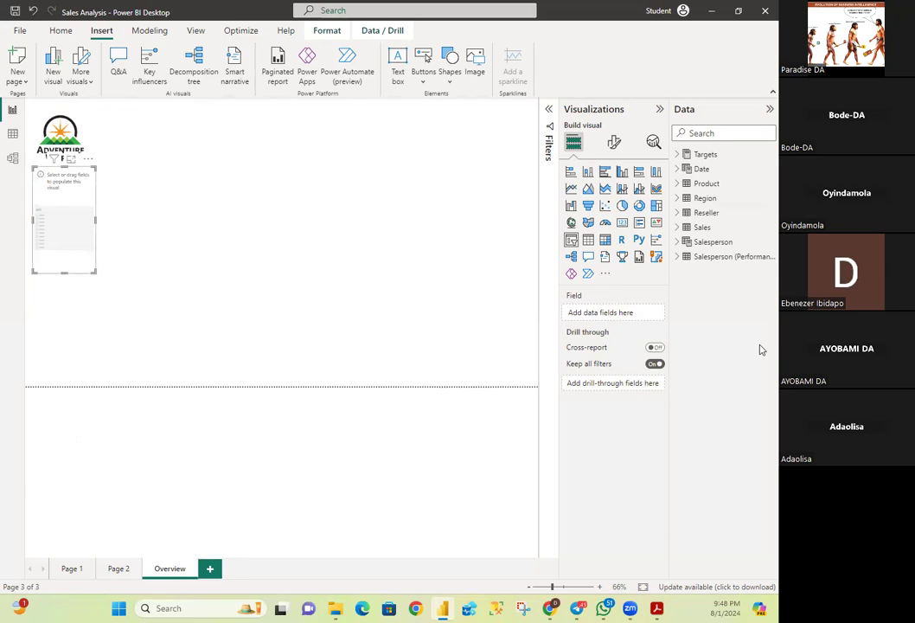
pyautogui.click(685, 176)
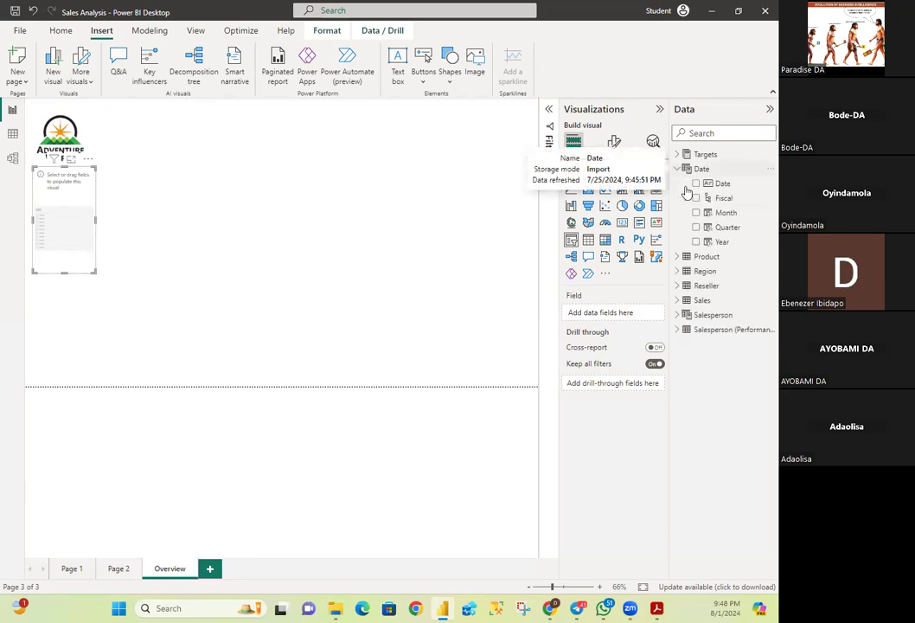
pyautogui.click(697, 242)
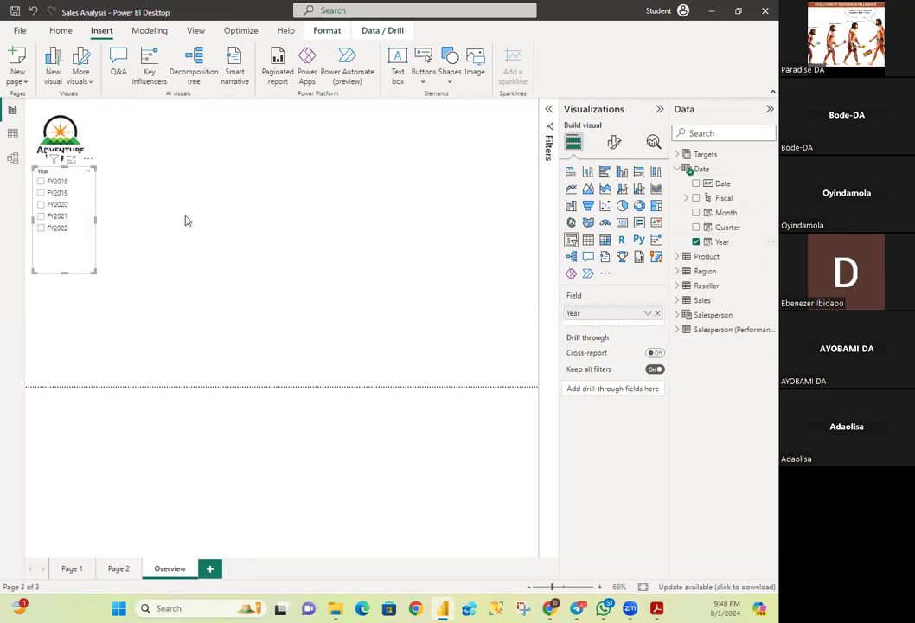
# - Format the Year slicer's header text as bold Times New Roman with a font size of 20
pyautogui.click(614, 142)
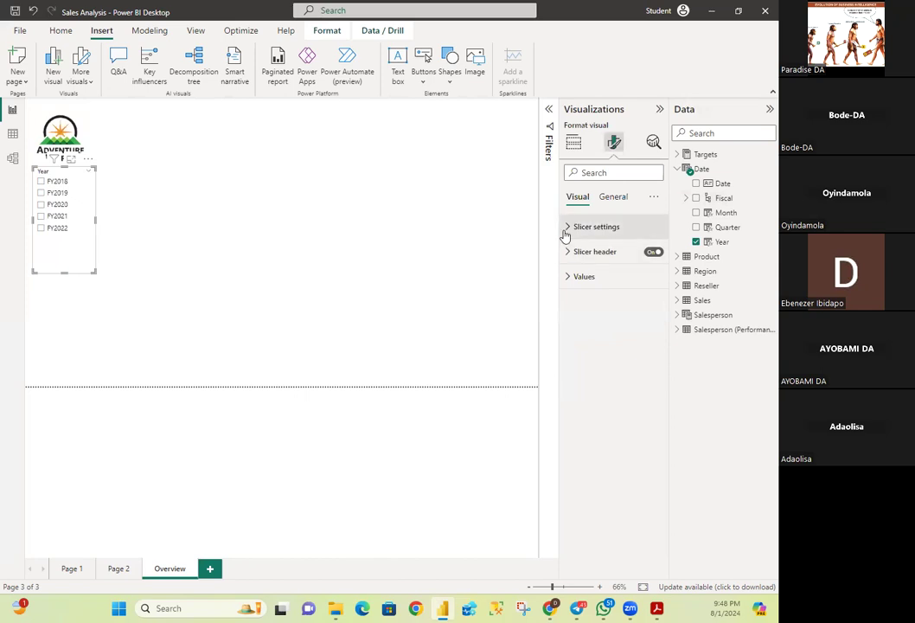
pyautogui.click(565, 233)
pyautogui.click(567, 227)
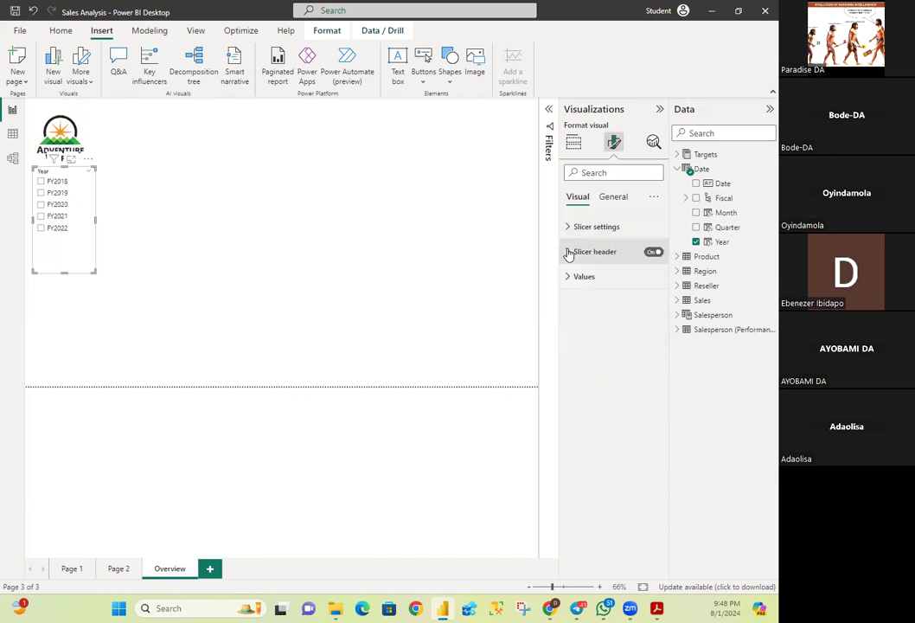
pyautogui.click(568, 251)
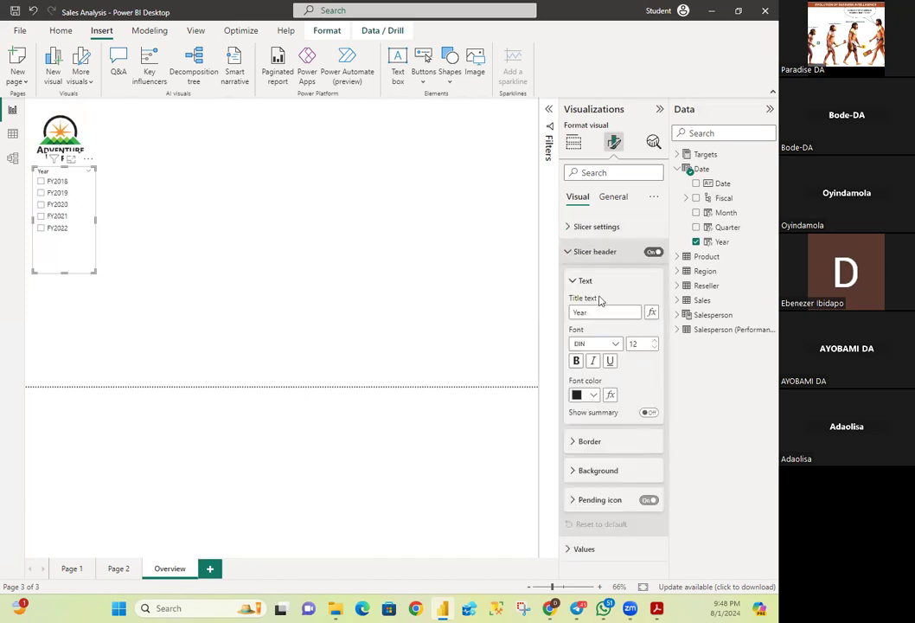
pyautogui.click(615, 346)
pyautogui.scroll(-5, 592, 489)
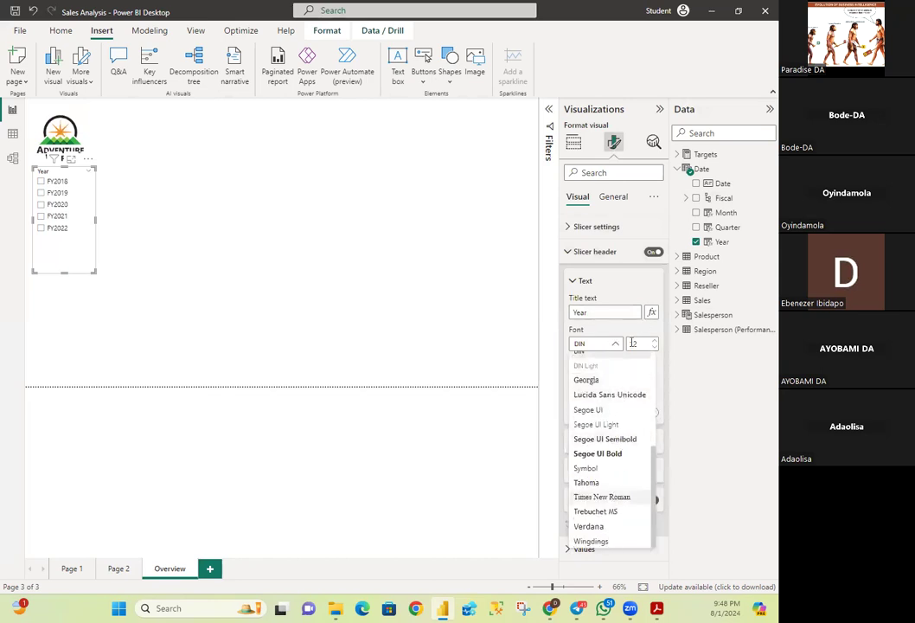
pyautogui.click(614, 497)
pyautogui.click(647, 343)
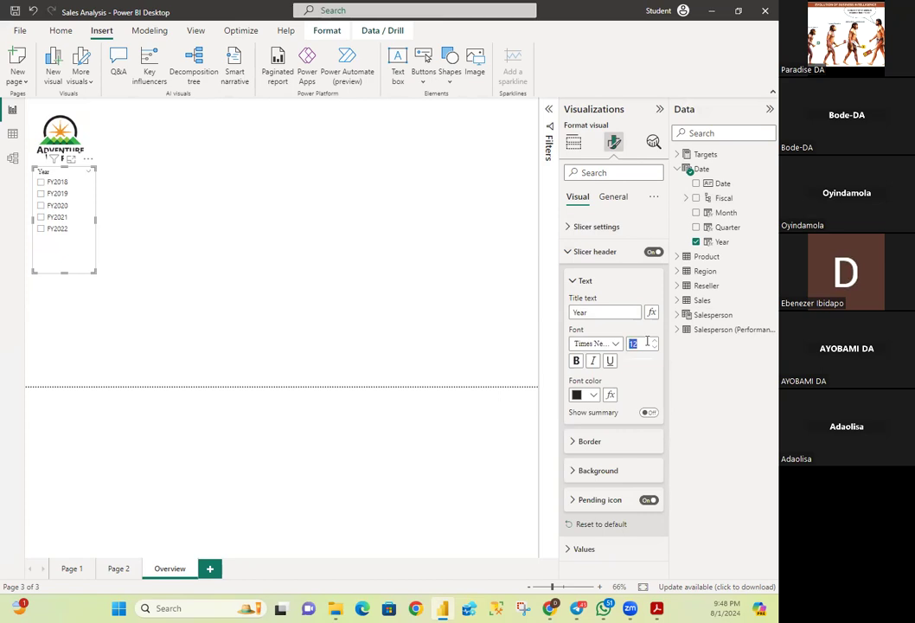
pyautogui.write('20')
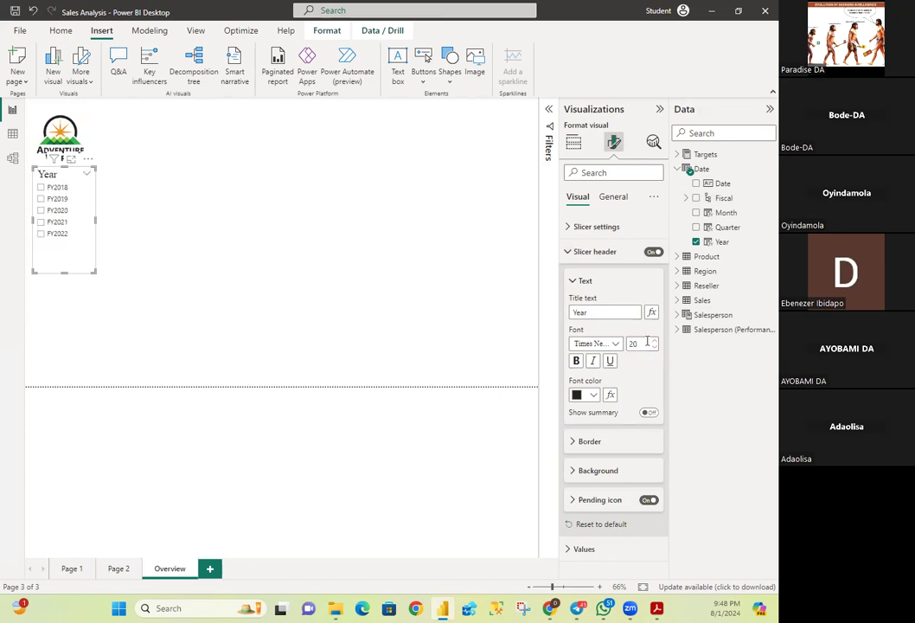
pyautogui.click(576, 361)
pyautogui.click(568, 254)
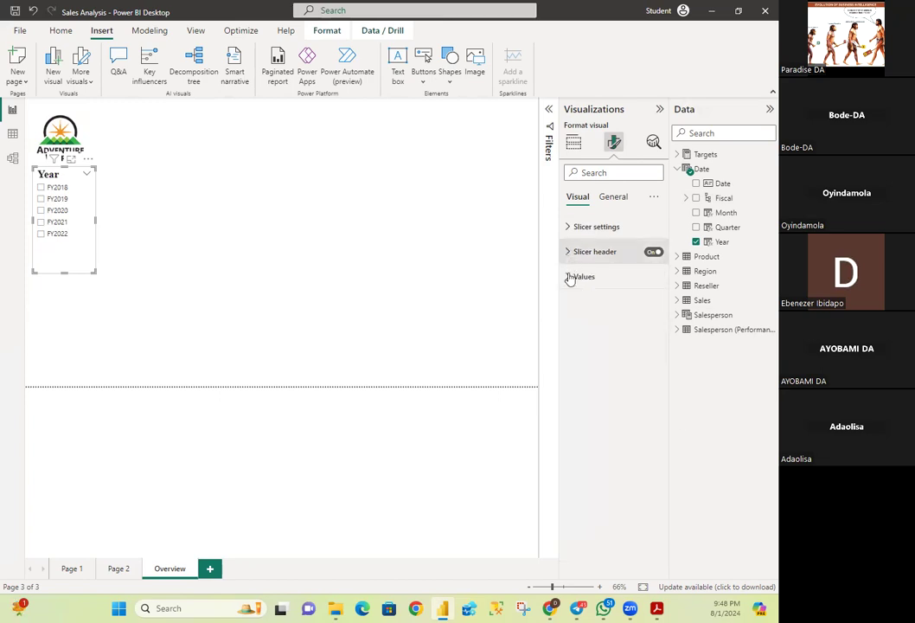
# - Set the Year slicer's values to Times New Roman with a font size of 15
pyautogui.click(570, 278)
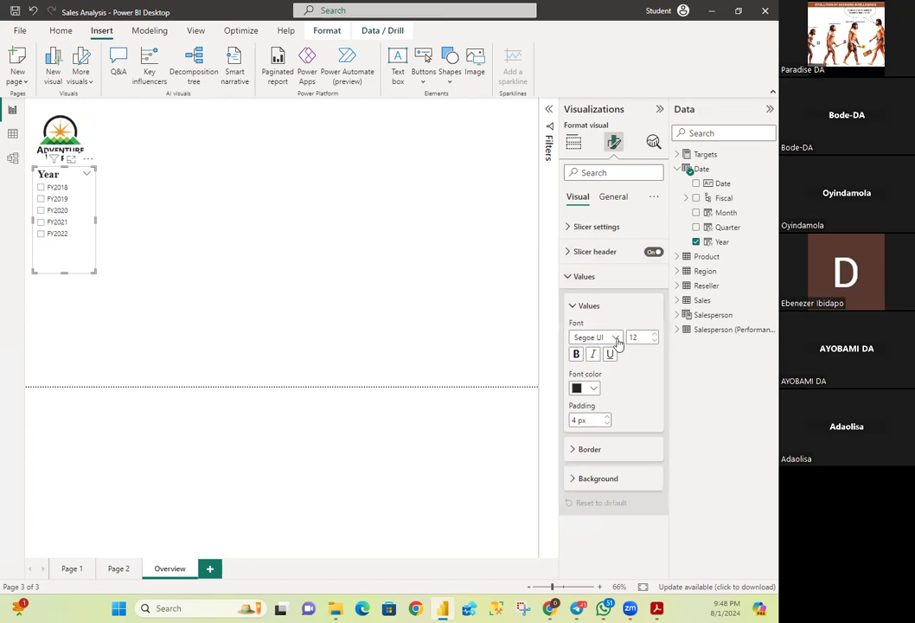
pyautogui.click(617, 341)
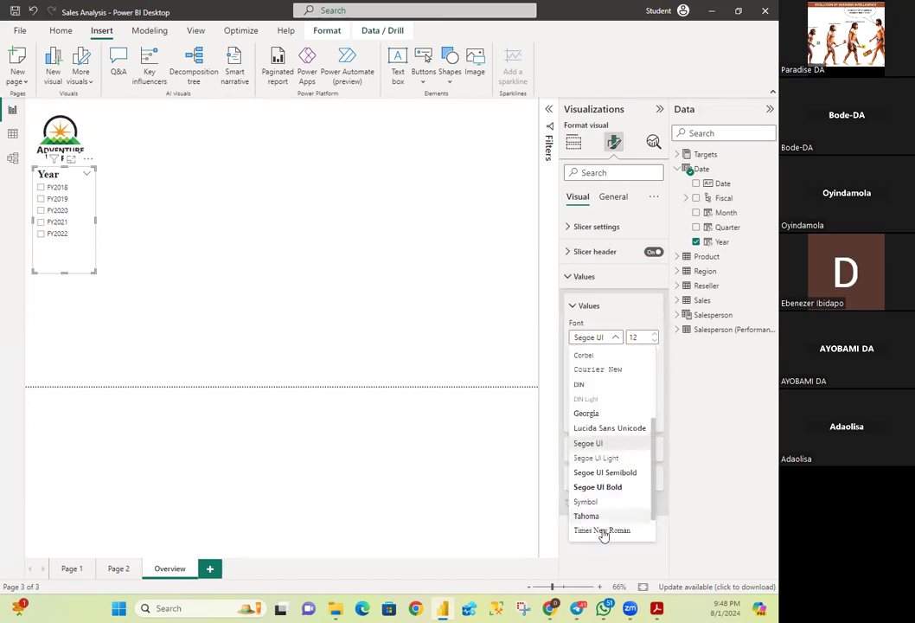
pyautogui.click(637, 337)
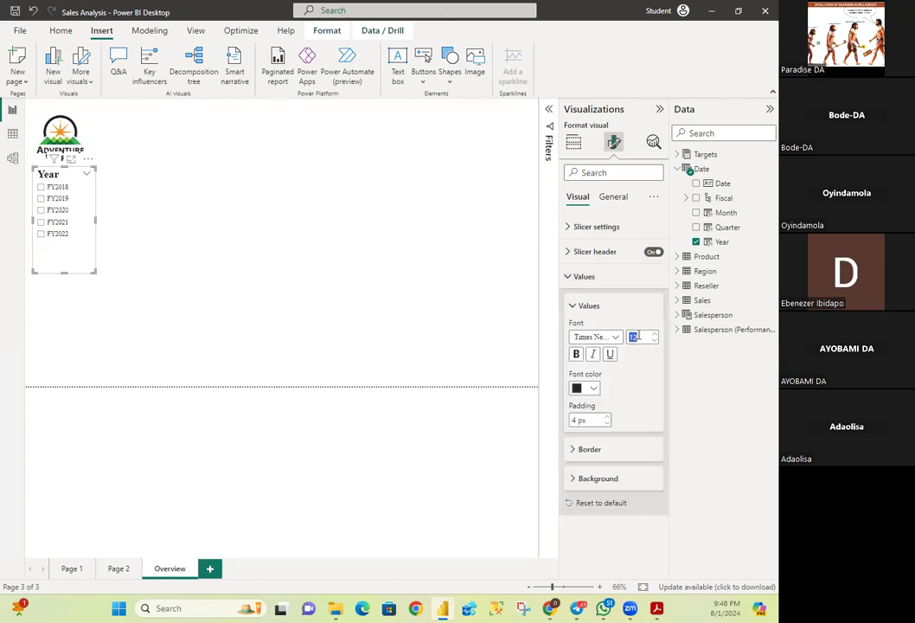
pyautogui.write('15')
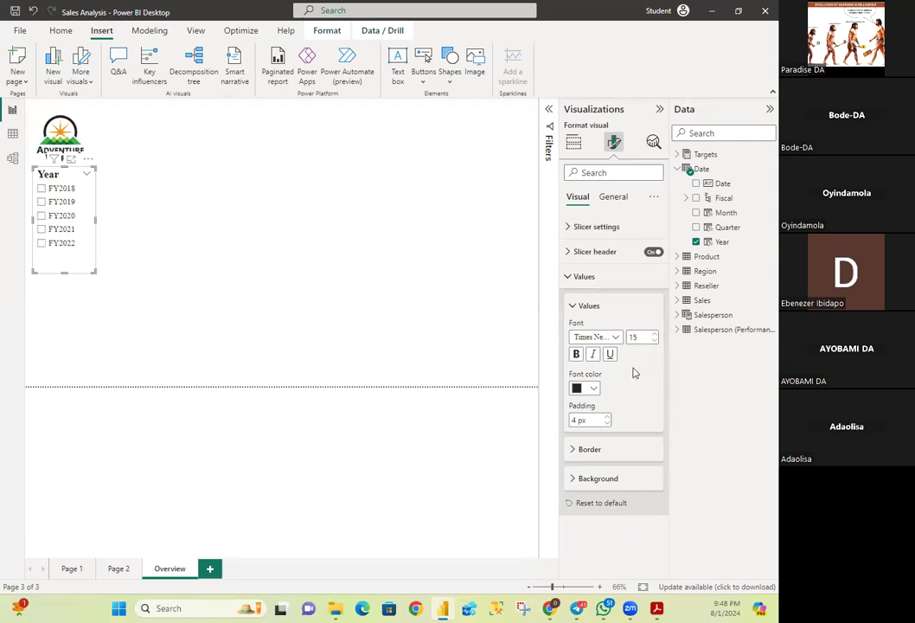
# - Change the Year slicer to the Dropdown style and turn on its "Select all" option
pyautogui.click(571, 278)
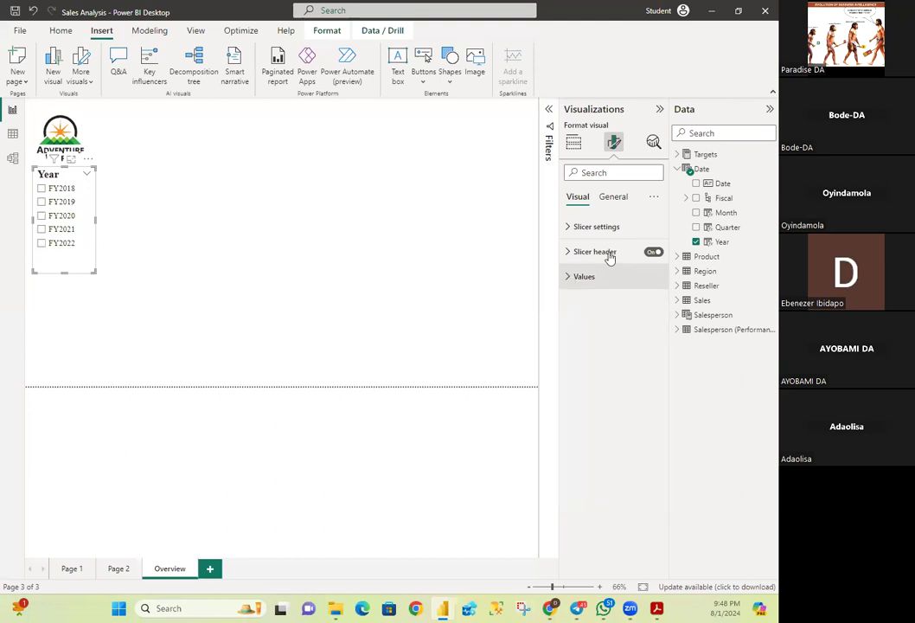
pyautogui.click(573, 228)
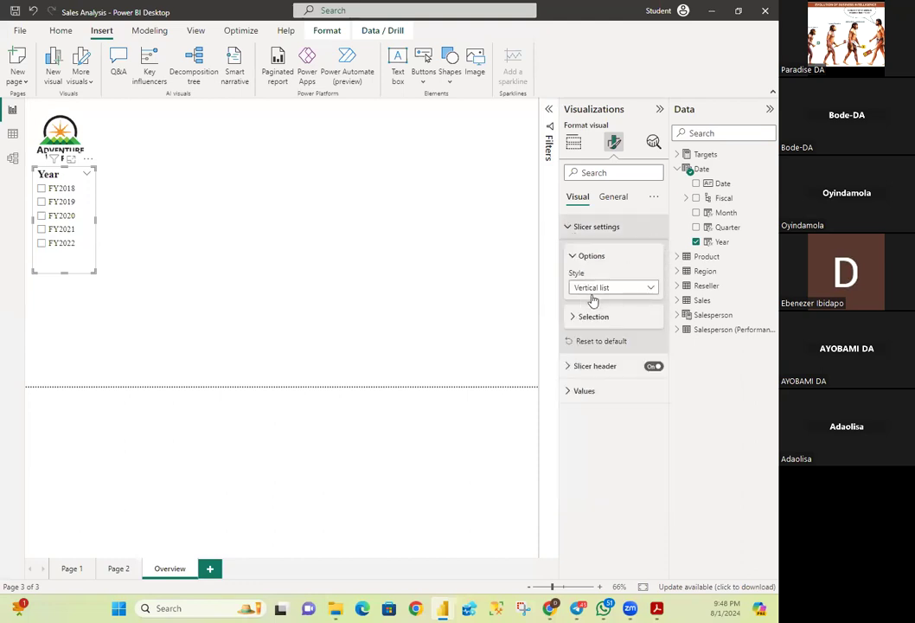
pyautogui.click(593, 289)
pyautogui.click(597, 332)
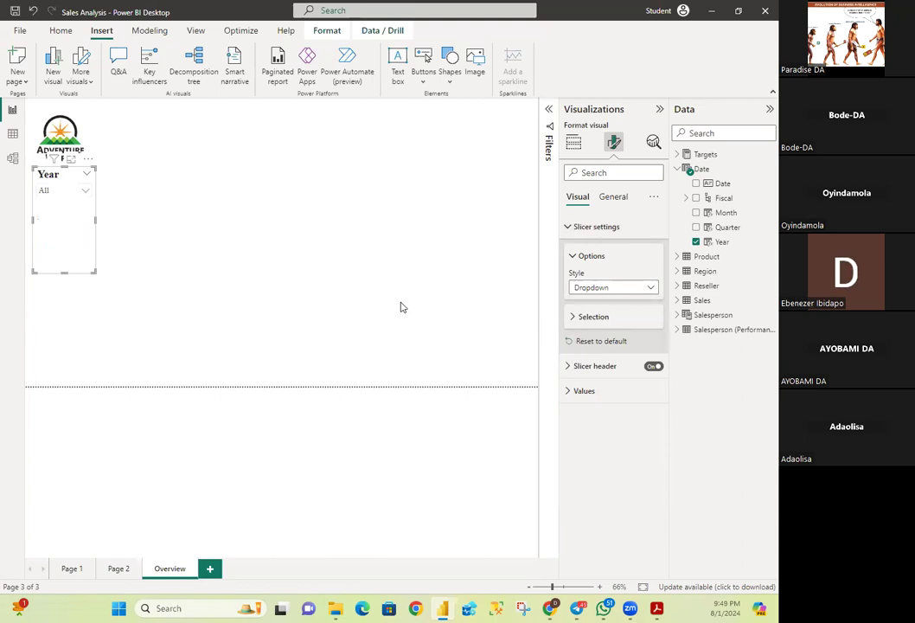
pyautogui.click(85, 192)
pyautogui.click(85, 192)
pyautogui.click(86, 192)
pyautogui.click(85, 192)
pyautogui.click(571, 320)
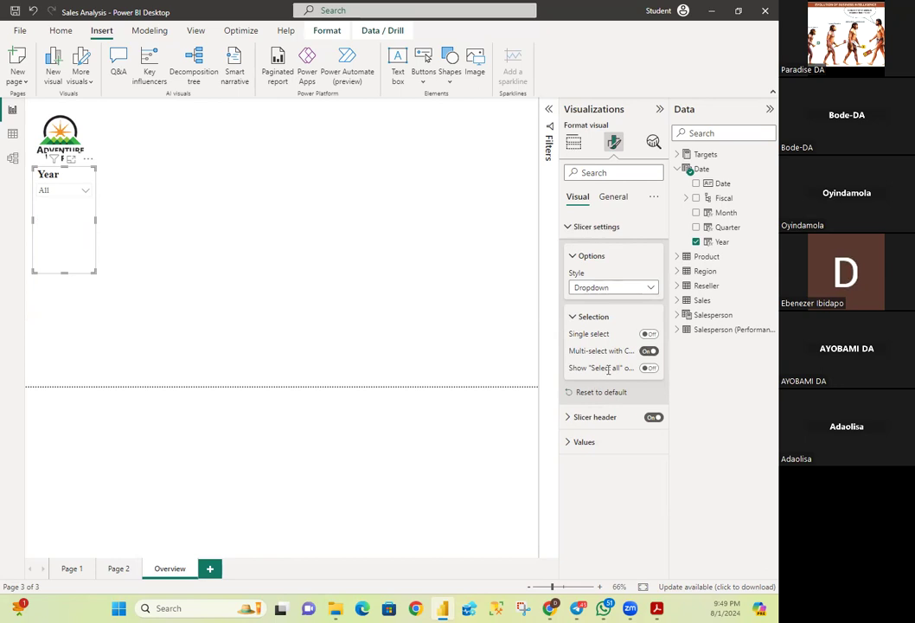
pyautogui.click(647, 370)
# - Choose FY2022 in the Year slicer and shorten the slicer's frame to fit the collapsed dropdown
pyautogui.click(87, 196)
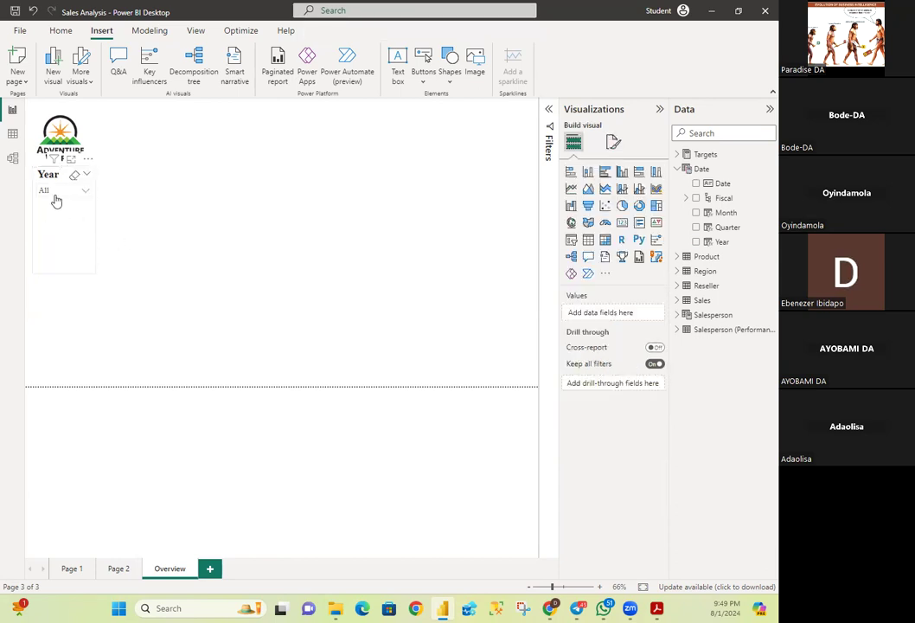
pyautogui.click(55, 196)
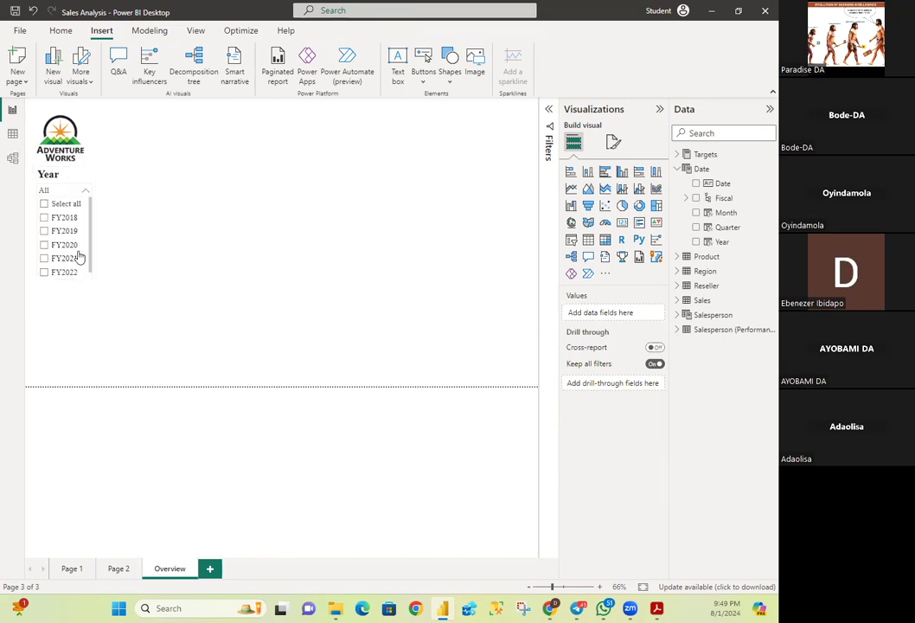
pyautogui.click(64, 272)
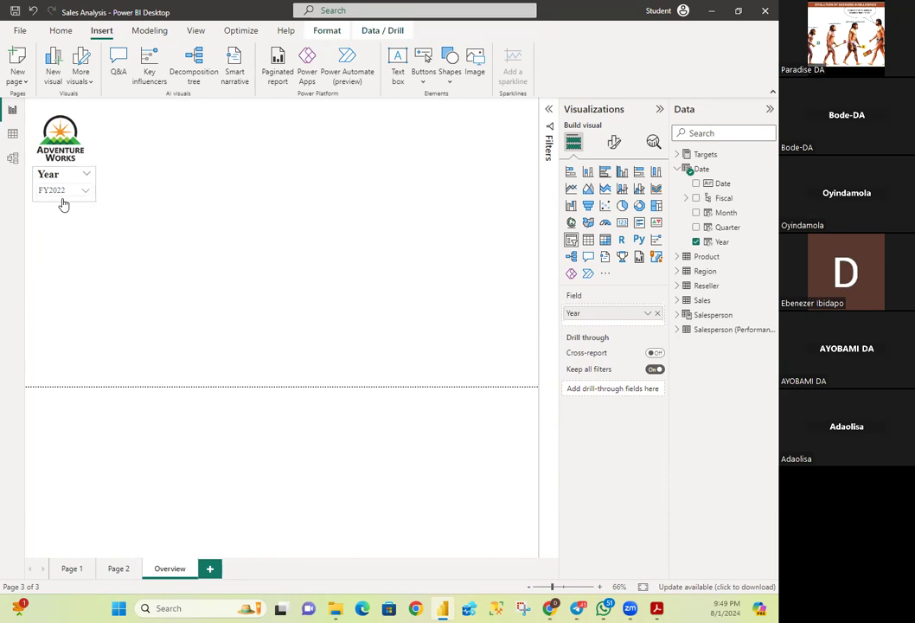
# - Make the values in the Year slicer bold
pyautogui.click(61, 199)
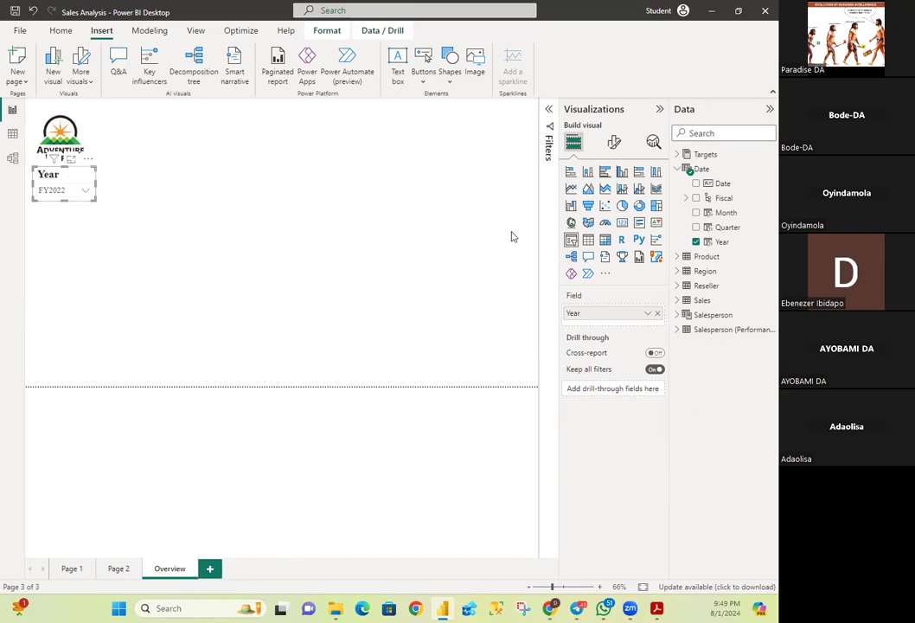
pyautogui.click(615, 143)
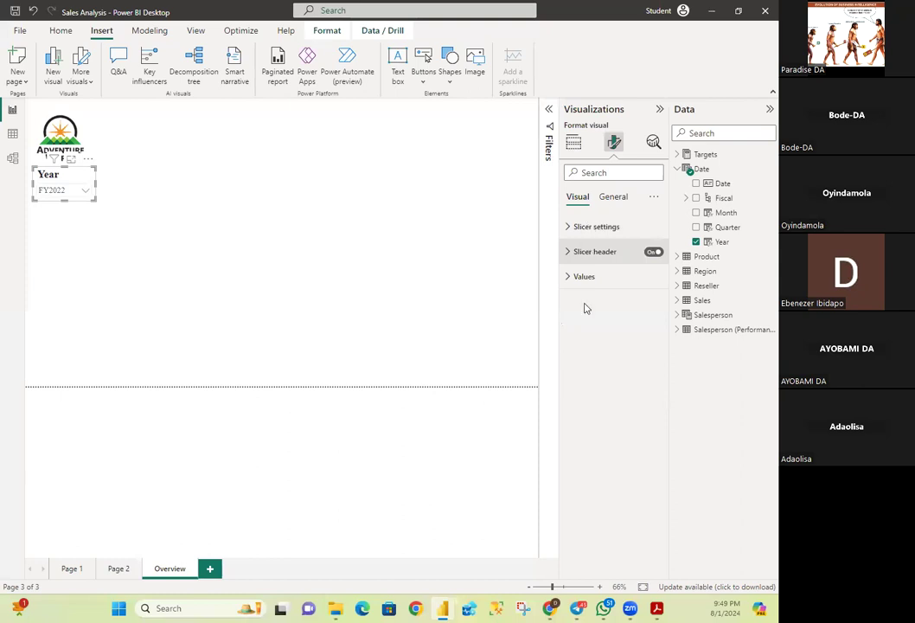
pyautogui.click(580, 276)
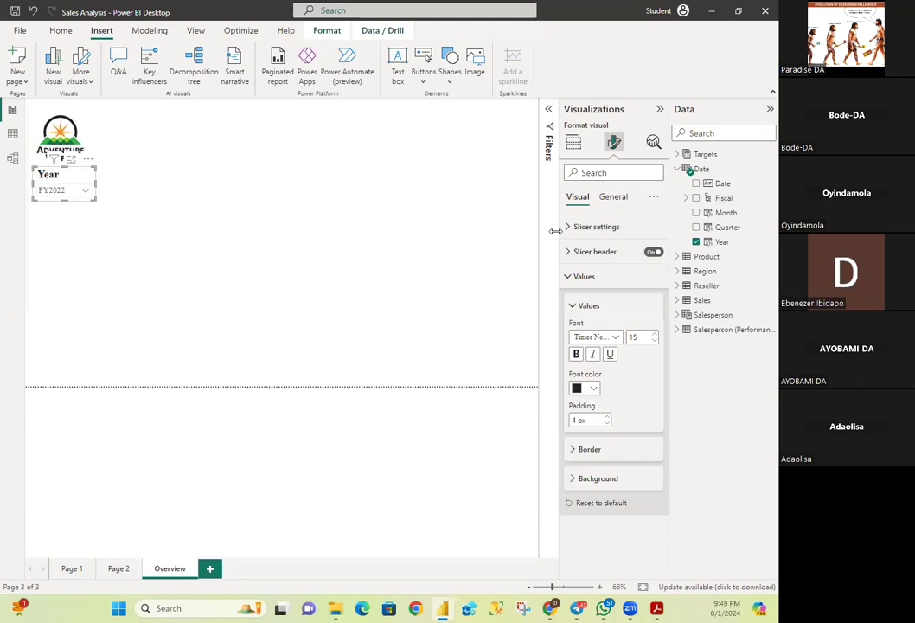
# - Test the Year slicer with FY2019 and leave it set to FY2020
pyautogui.click(85, 190)
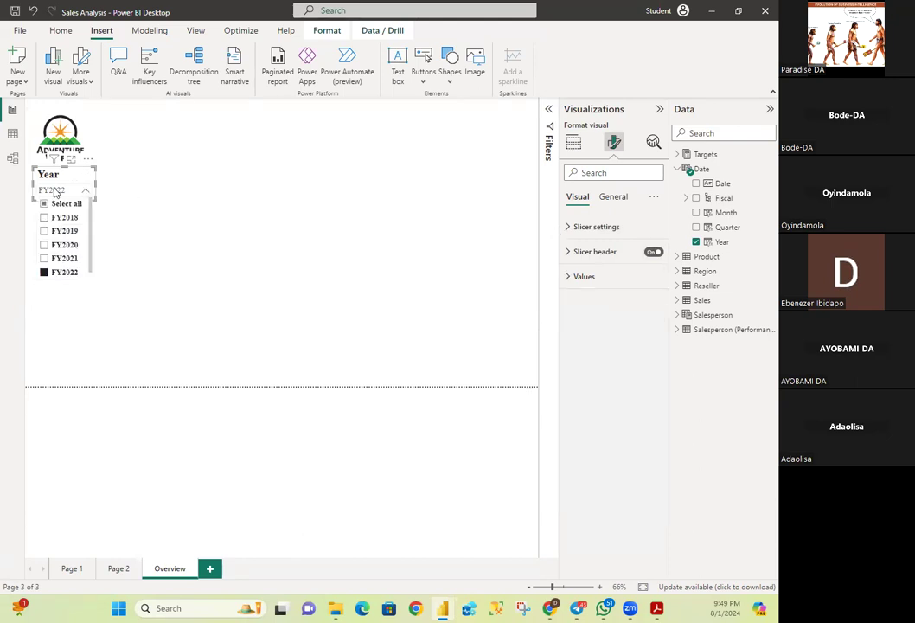
pyautogui.click(45, 244)
pyautogui.click(45, 231)
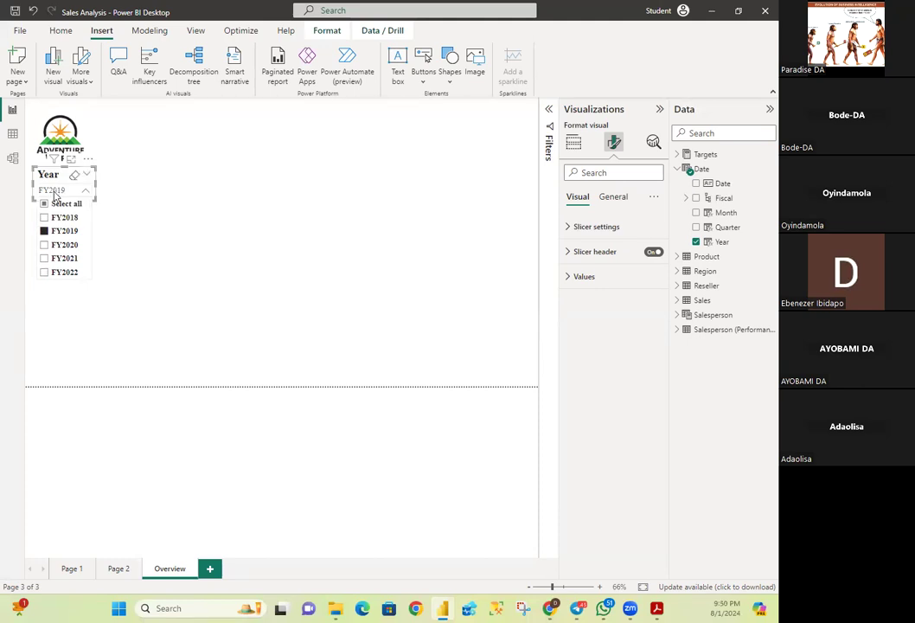
pyautogui.click(84, 191)
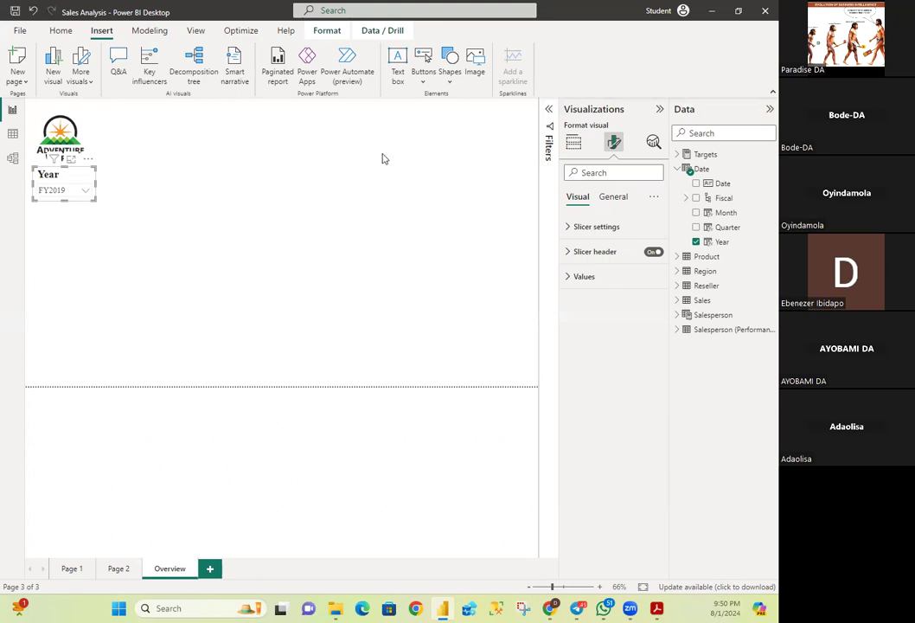
pyautogui.click(87, 192)
pyautogui.click(63, 246)
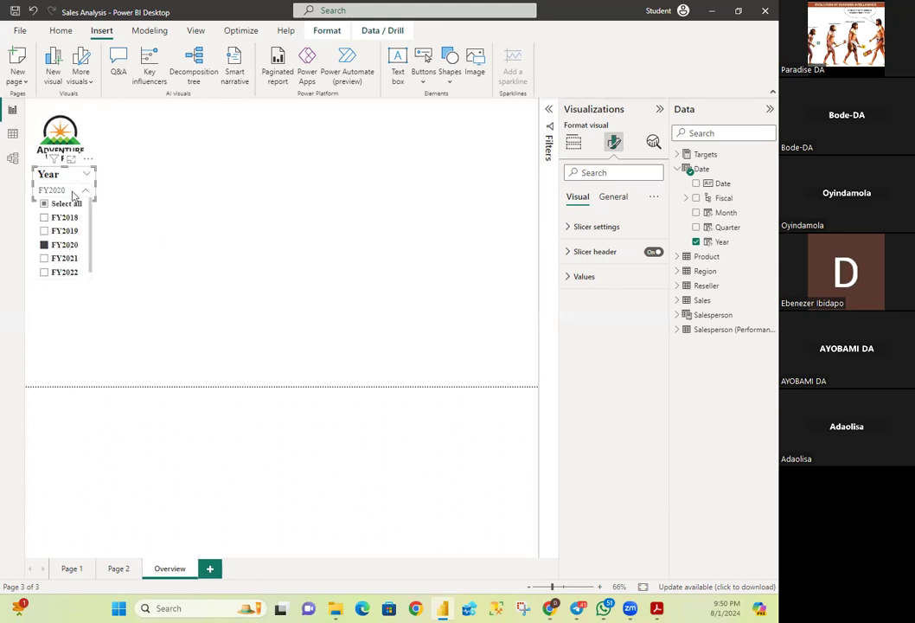
pyautogui.click(247, 206)
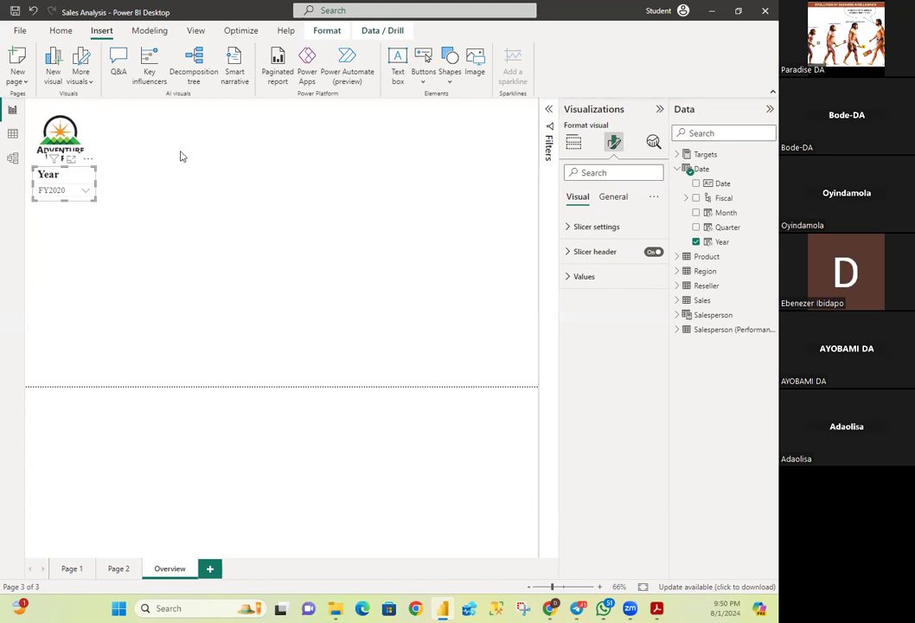
# - Add a slicer directly below the Year slicer, stretch it to near the page's lower edge and fill it with Region from the Region table
pyautogui.click(39, 252)
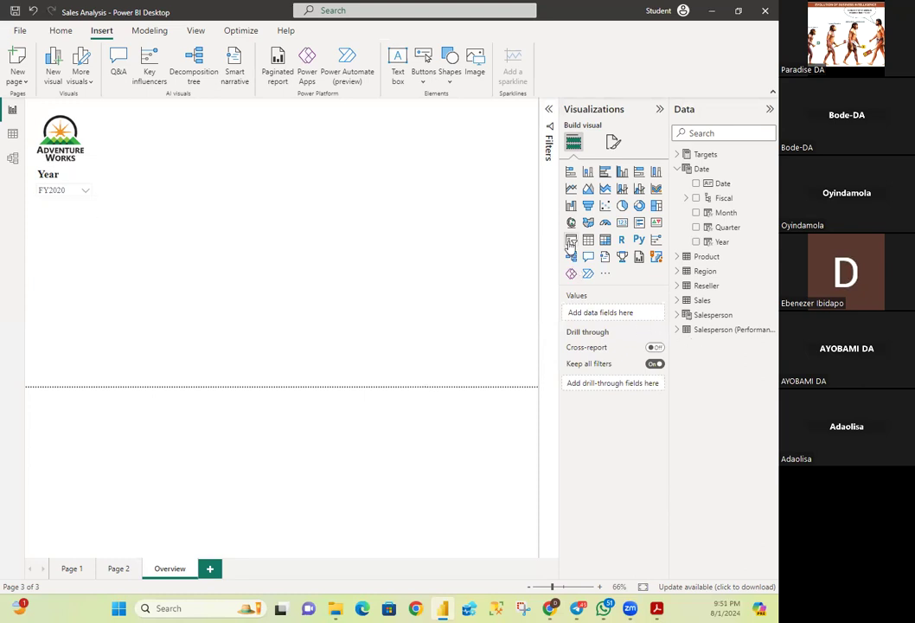
pyautogui.click(571, 241)
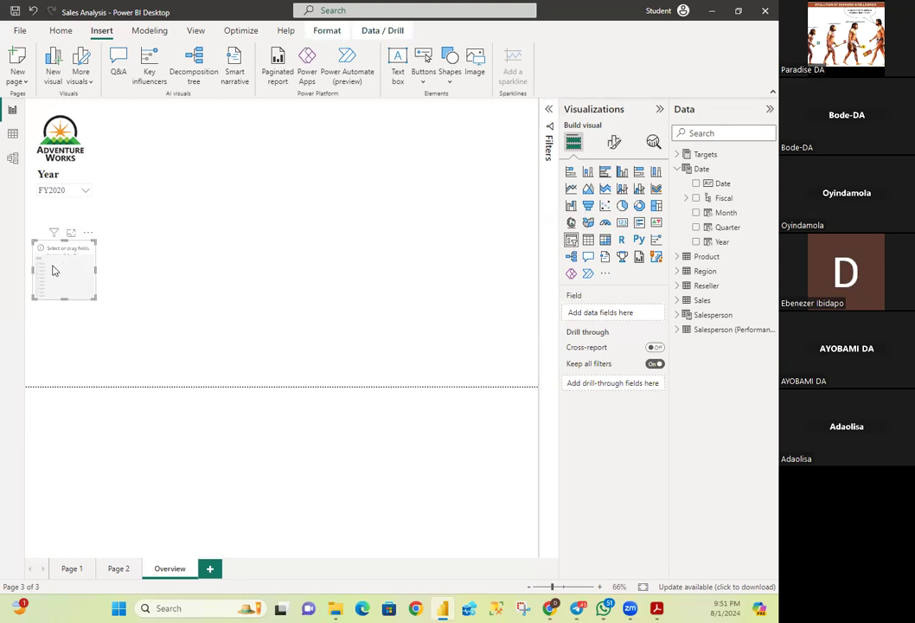
pyautogui.moveTo(62, 232); pyautogui.dragTo(63, 193)
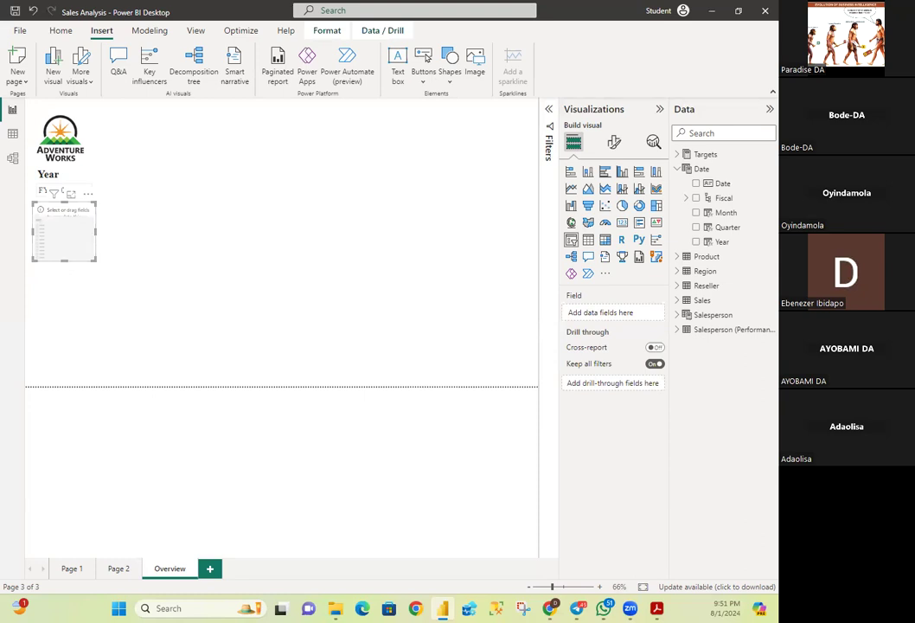
pyautogui.moveTo(63, 259); pyautogui.dragTo(62, 376)
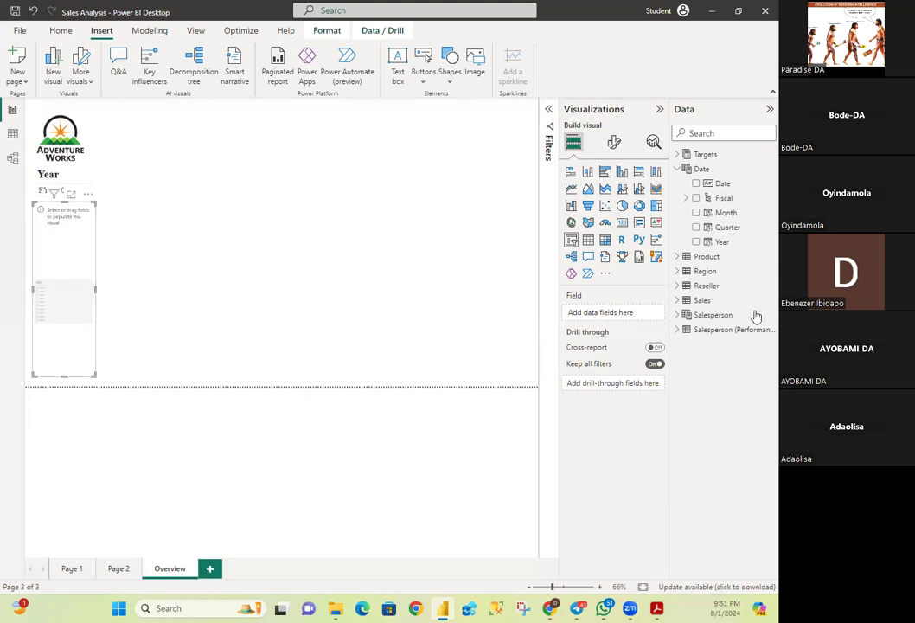
pyautogui.click(678, 171)
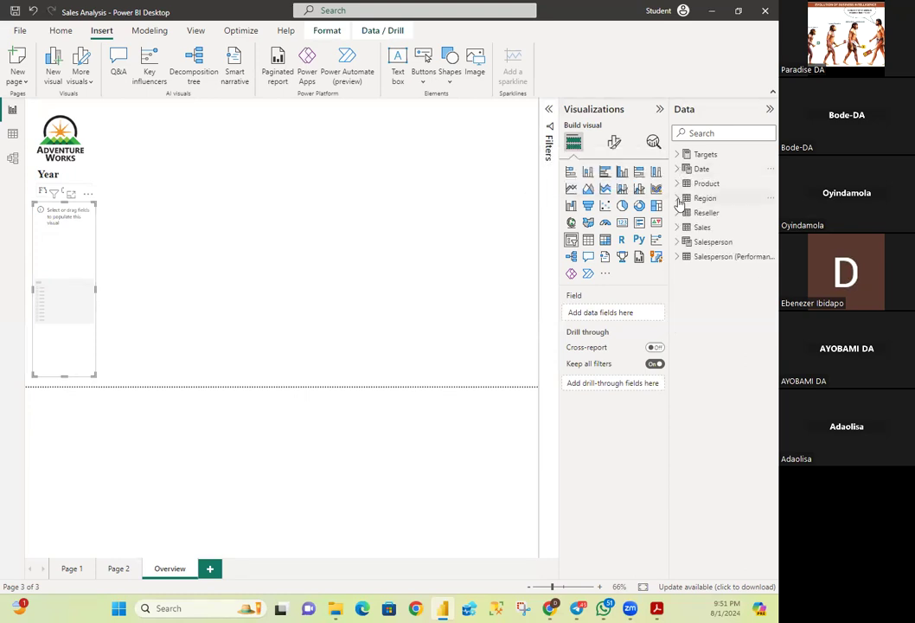
pyautogui.click(678, 199)
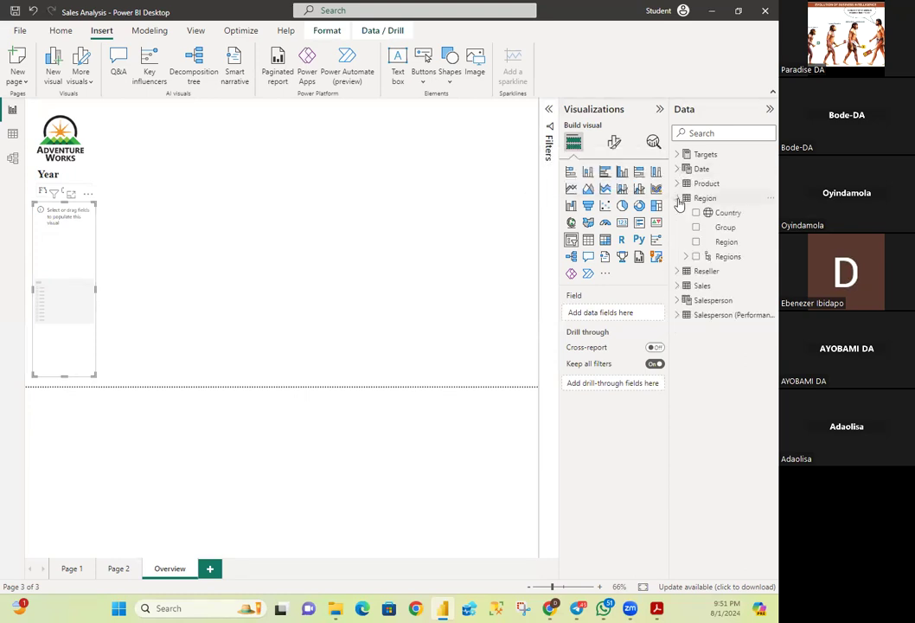
pyautogui.click(697, 242)
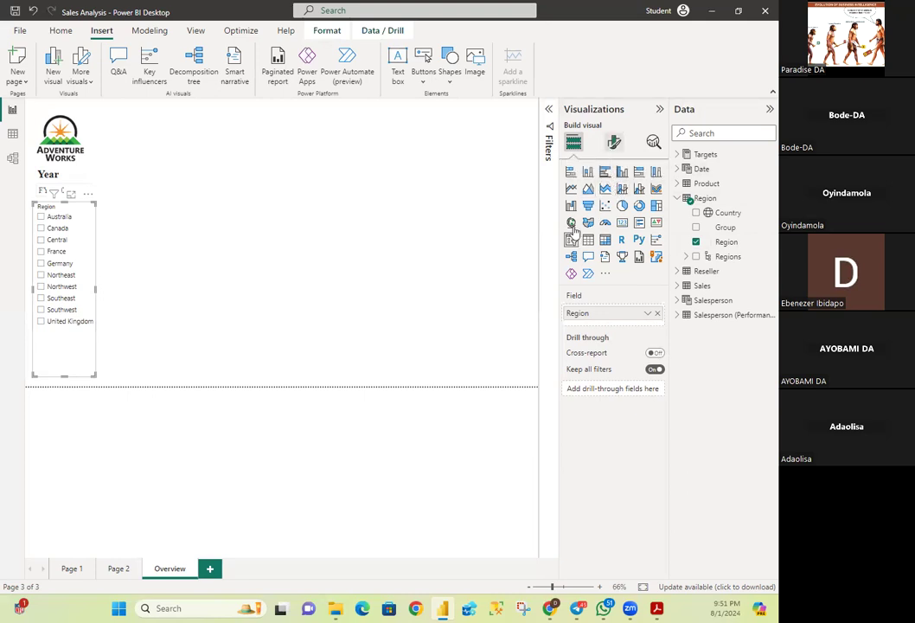
# - Turn on the "Select all" option for the Region slicer, keeping the Vertical list style
pyautogui.click(614, 142)
pyautogui.click(569, 227)
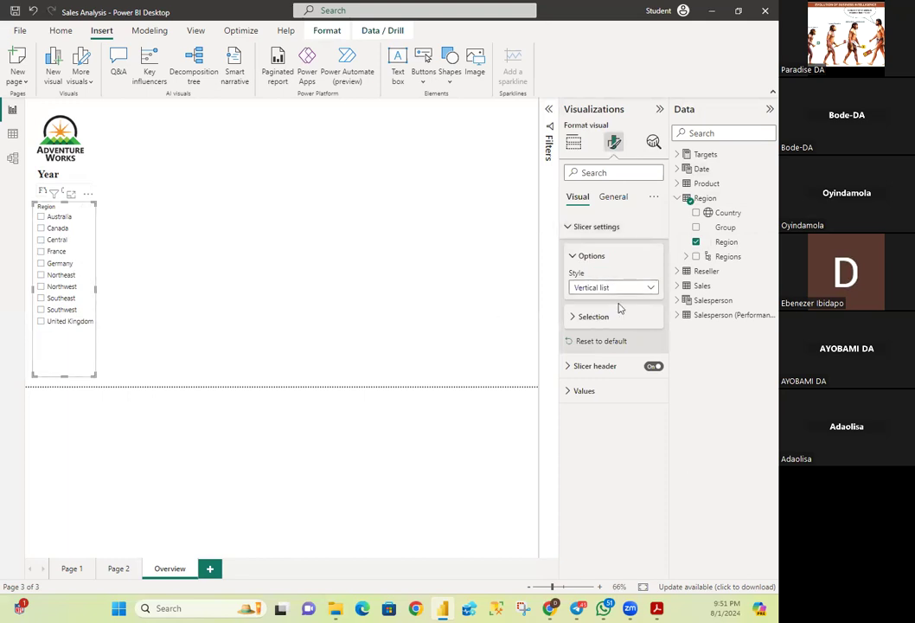
pyautogui.click(571, 319)
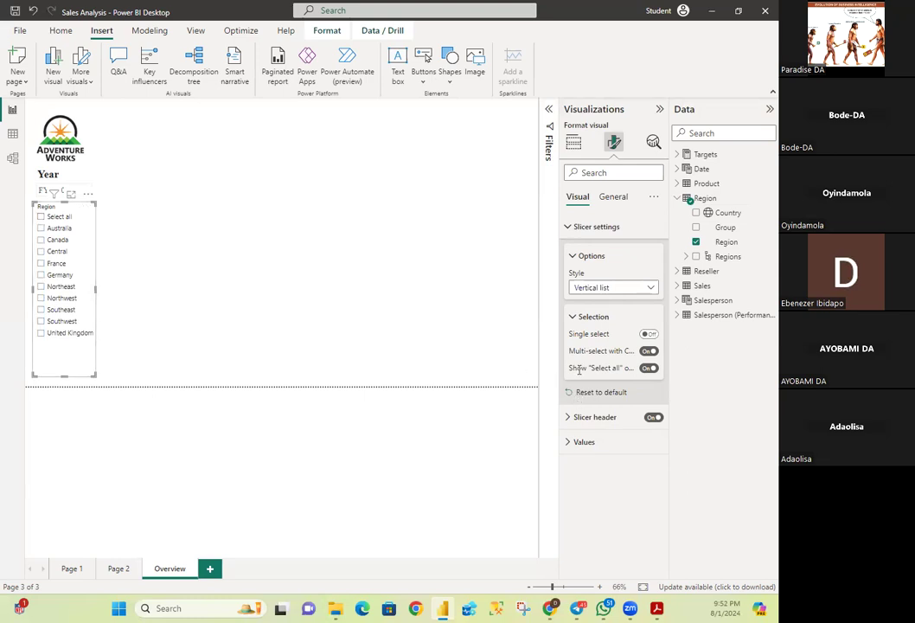
pyautogui.click(571, 258)
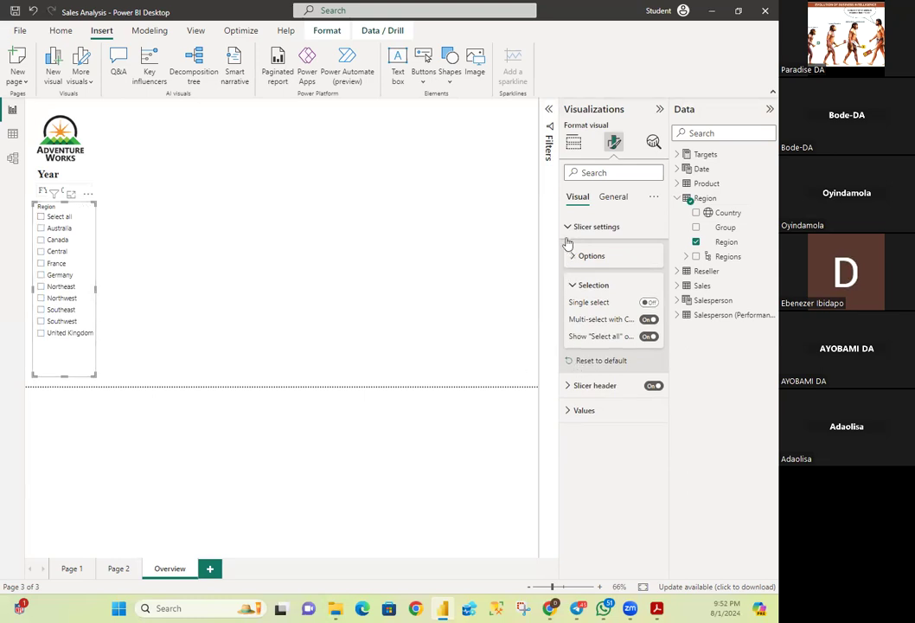
pyautogui.click(564, 229)
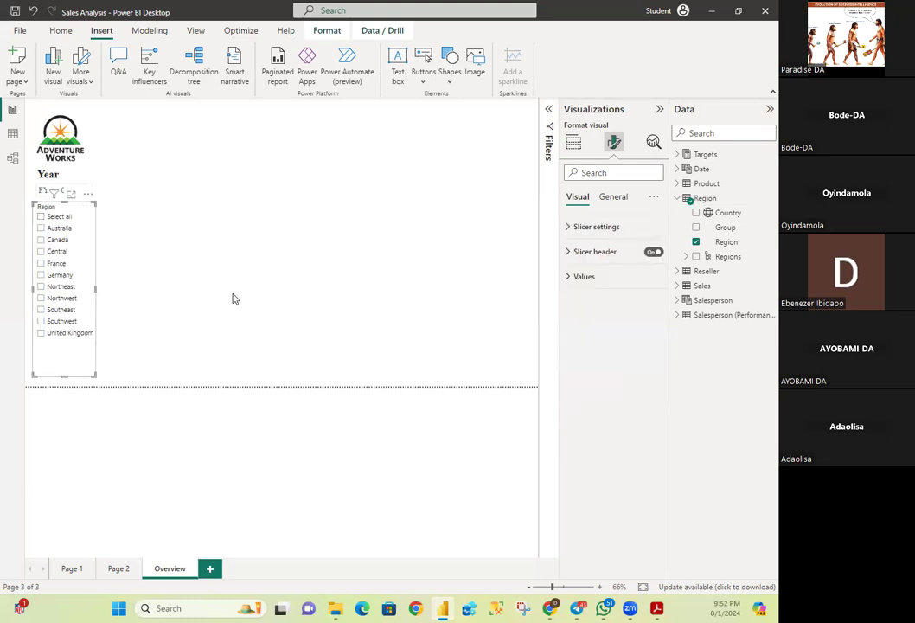
# - Set the Region slicer's header font to Times New Roman
pyautogui.click(571, 252)
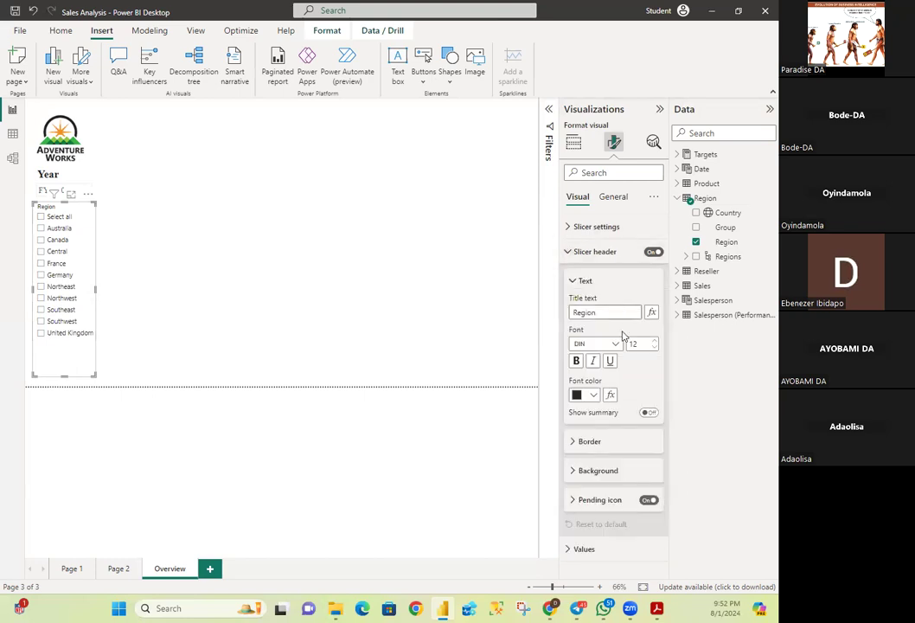
pyautogui.click(619, 344)
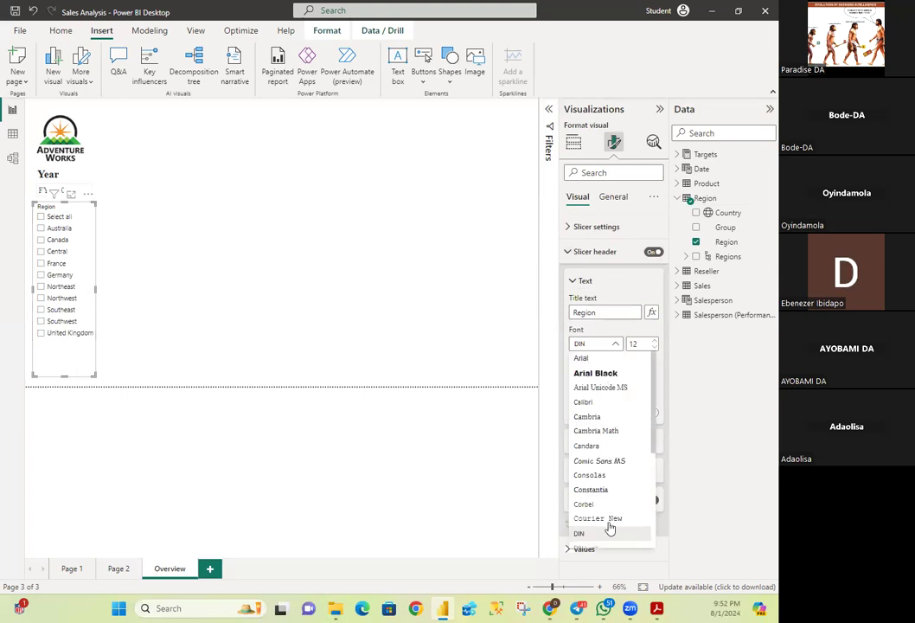
pyautogui.scroll(-2, 614, 517)
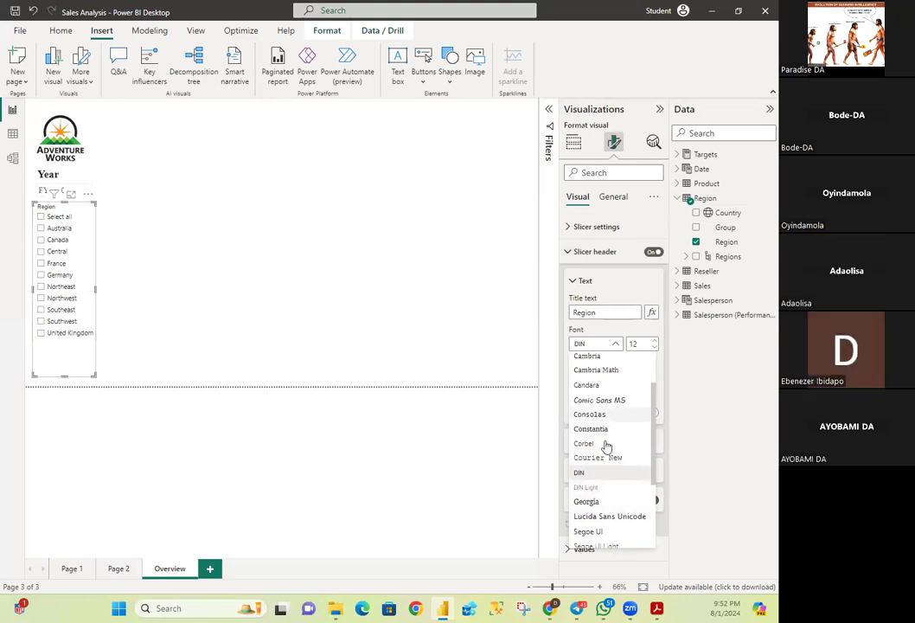
pyautogui.scroll(-3, 607, 511)
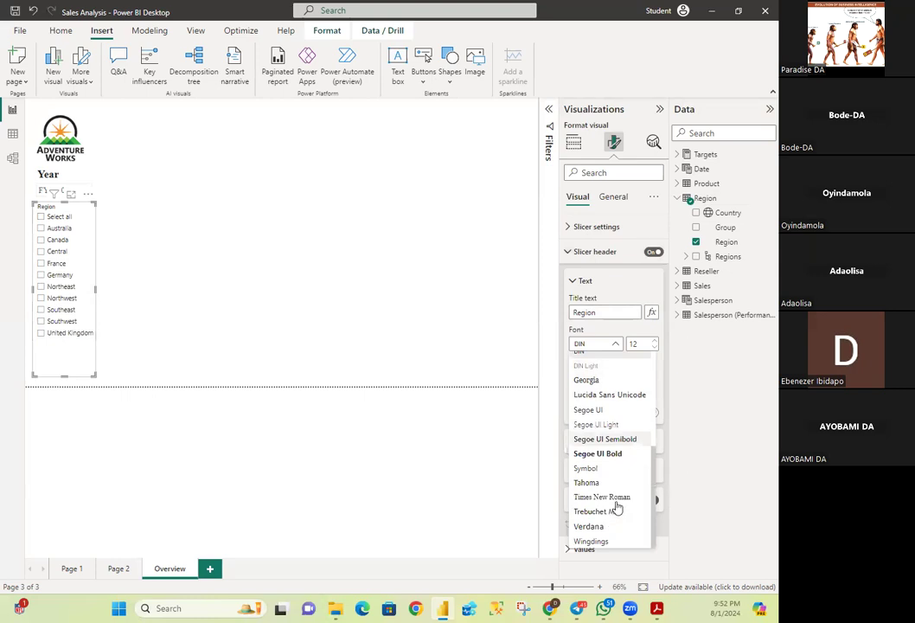
pyautogui.click(602, 498)
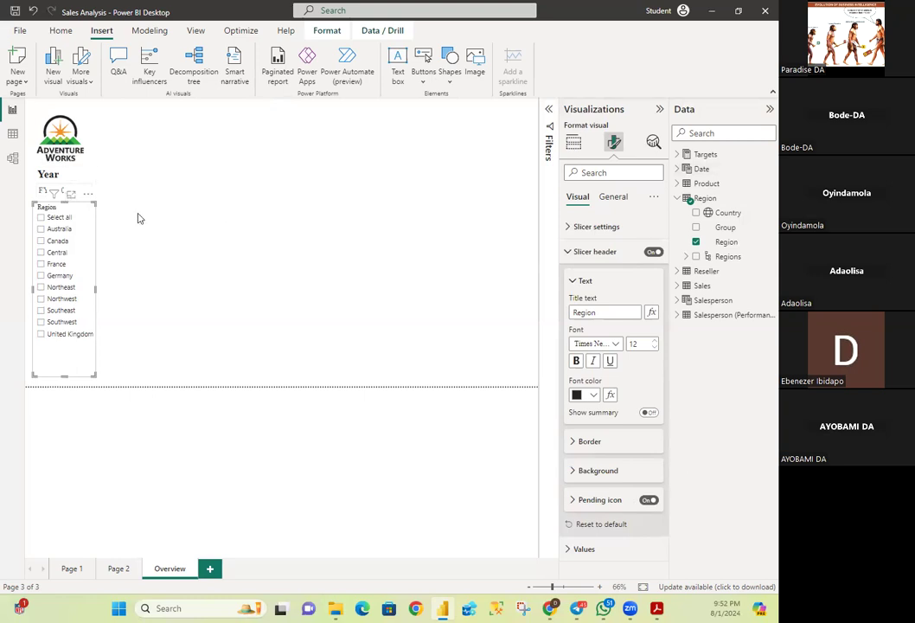
# - Set the Region slicer's header text to size 20 and make it bold
pyautogui.click(61, 204)
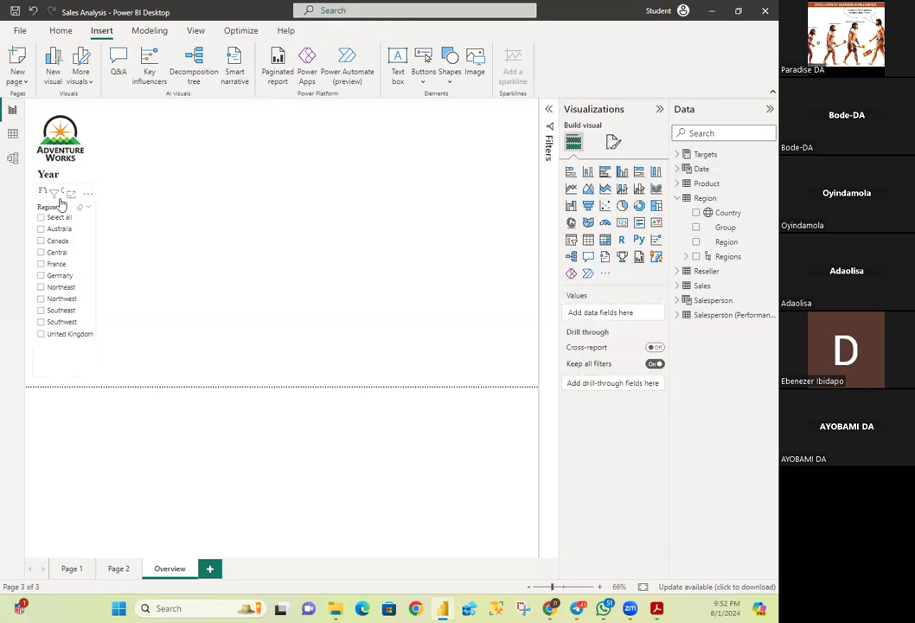
pyautogui.click(62, 204)
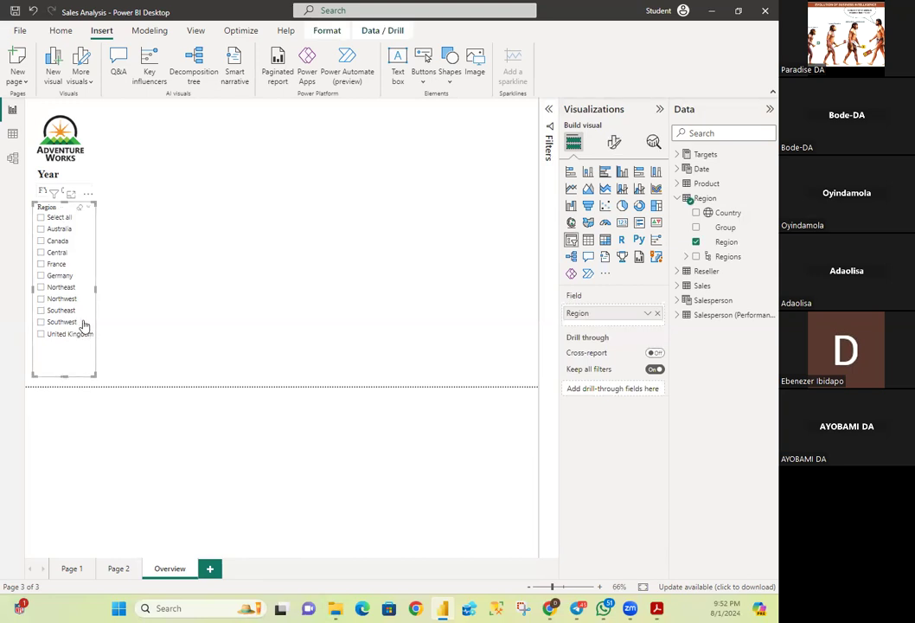
pyautogui.click(613, 141)
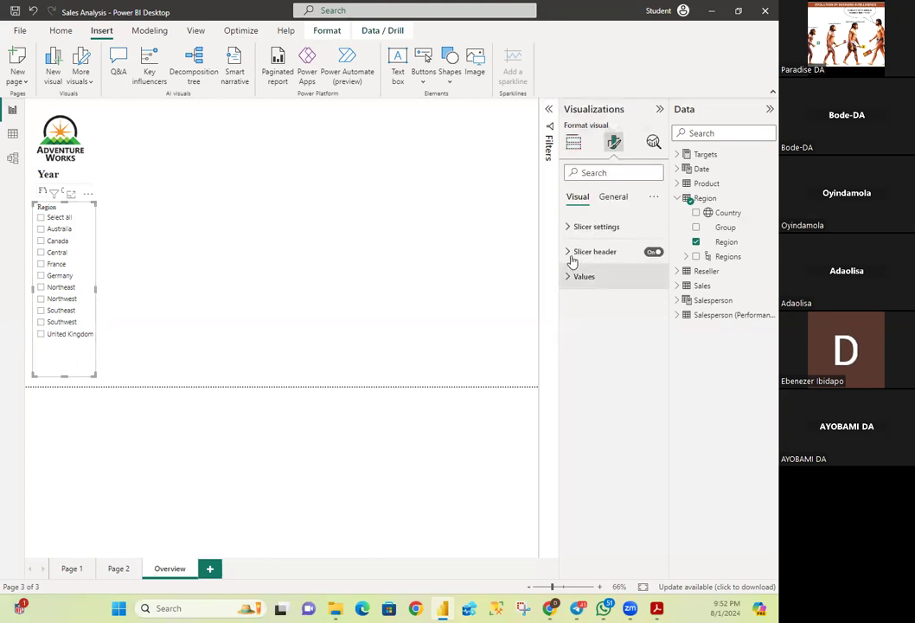
pyautogui.click(571, 254)
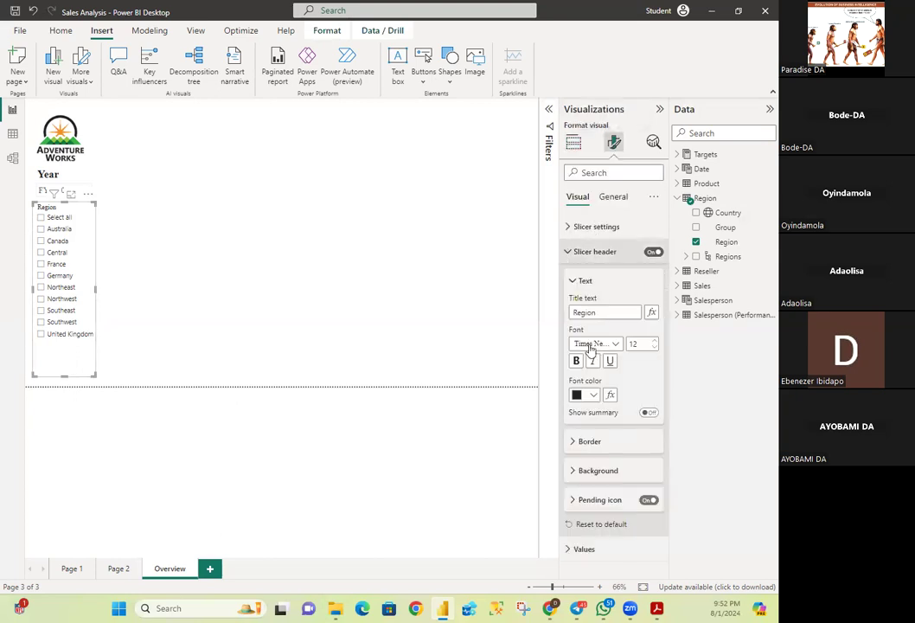
pyautogui.click(644, 344)
pyautogui.write('20')
pyautogui.press('Return')
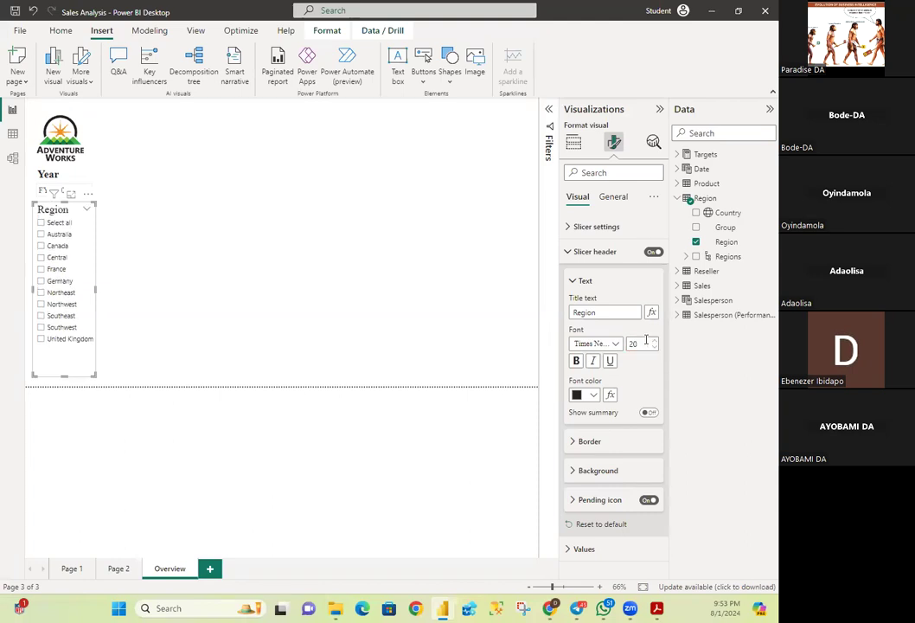
pyautogui.click(576, 360)
pyautogui.click(574, 286)
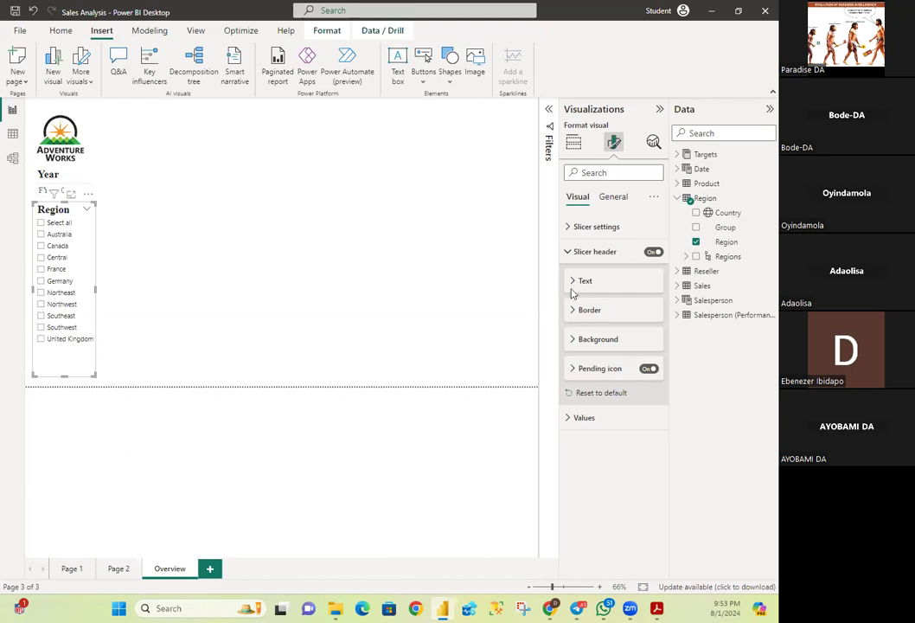
pyautogui.click(571, 252)
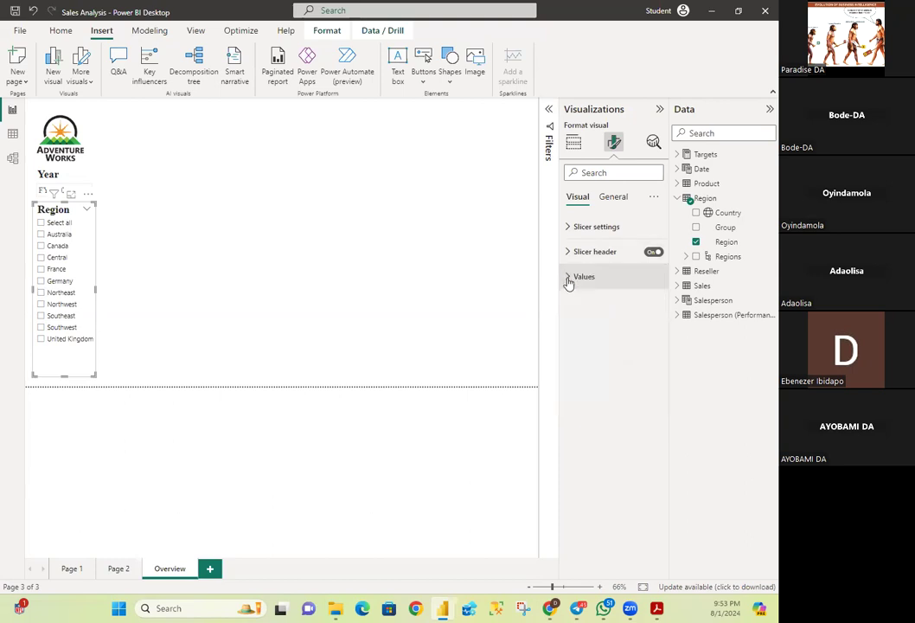
# - Format the Region slicer's values in bold Times New Roman
pyautogui.click(573, 277)
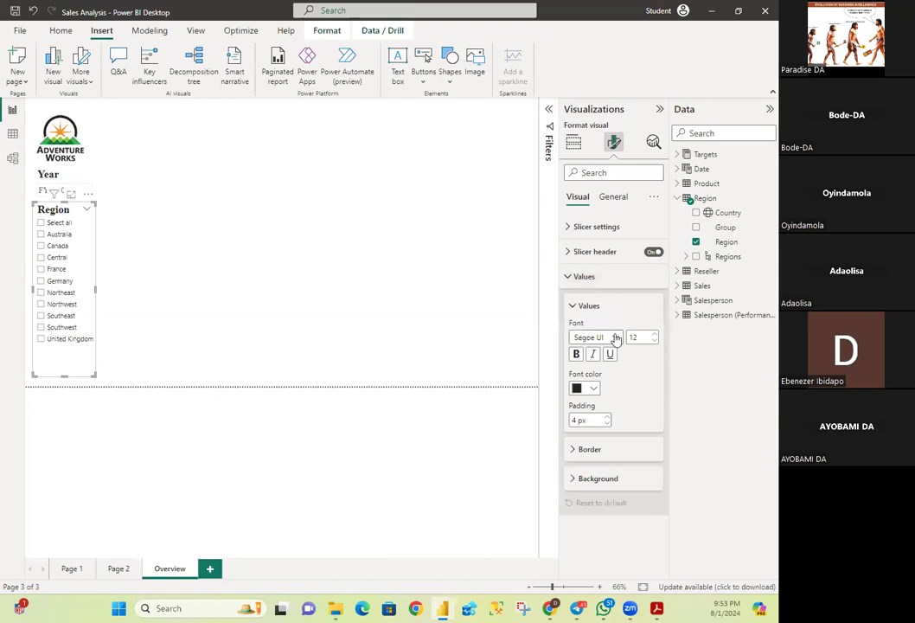
pyautogui.click(616, 337)
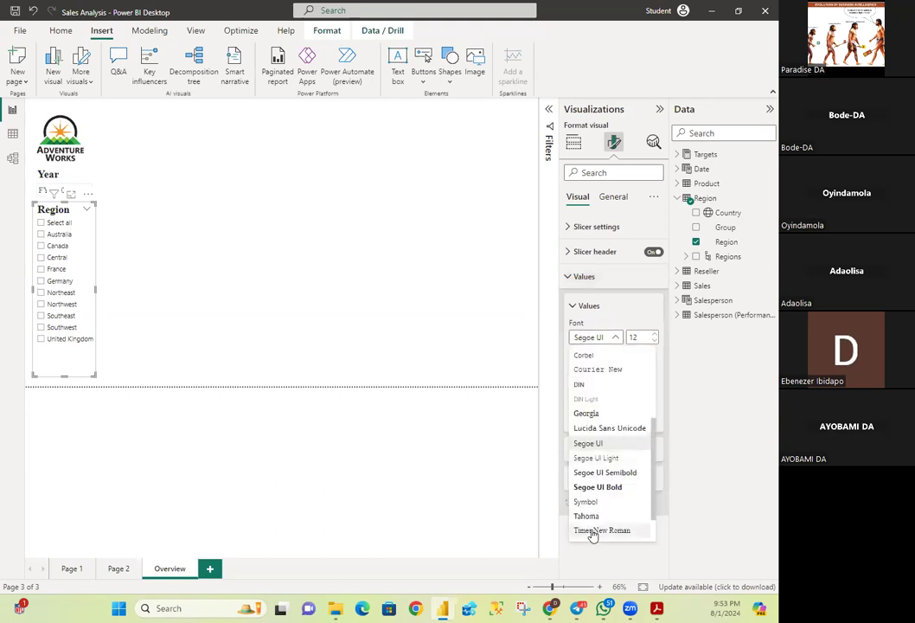
pyautogui.click(592, 529)
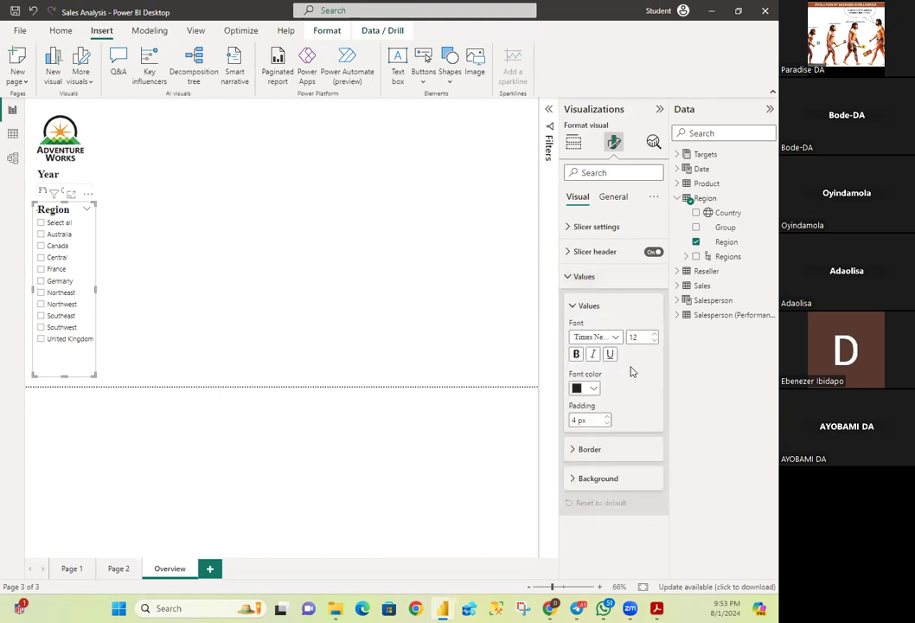
pyautogui.click(577, 358)
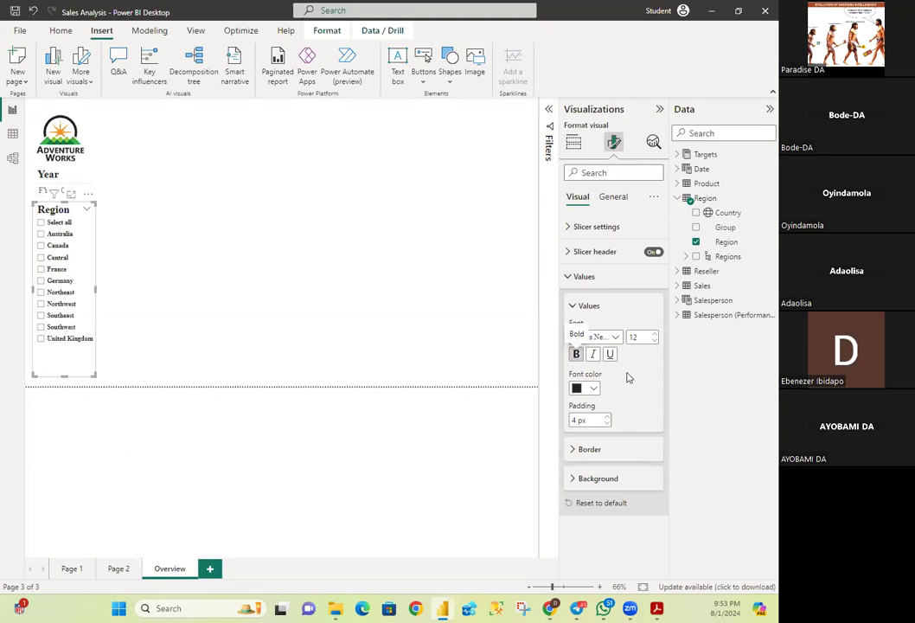
pyautogui.click(572, 277)
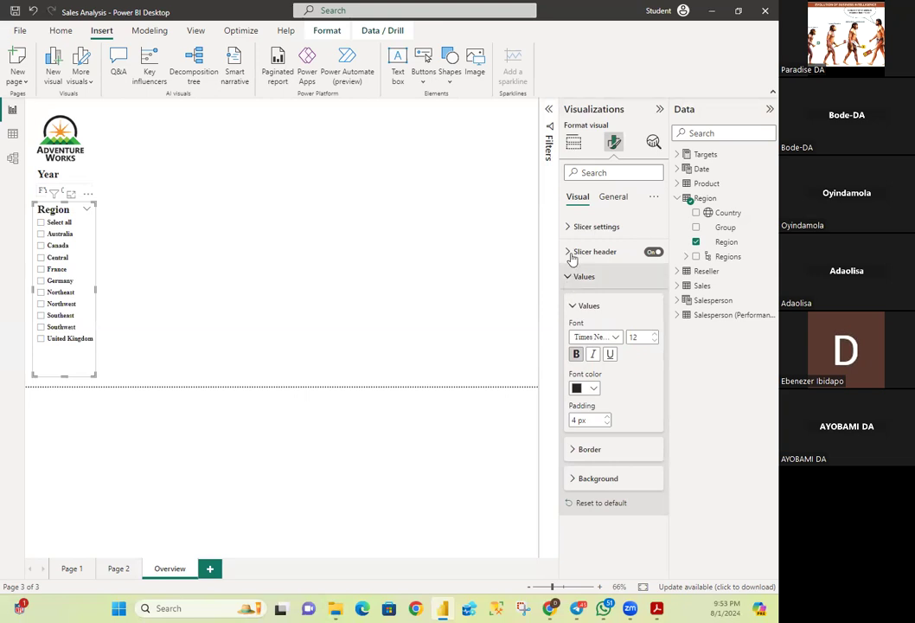
pyautogui.click(248, 273)
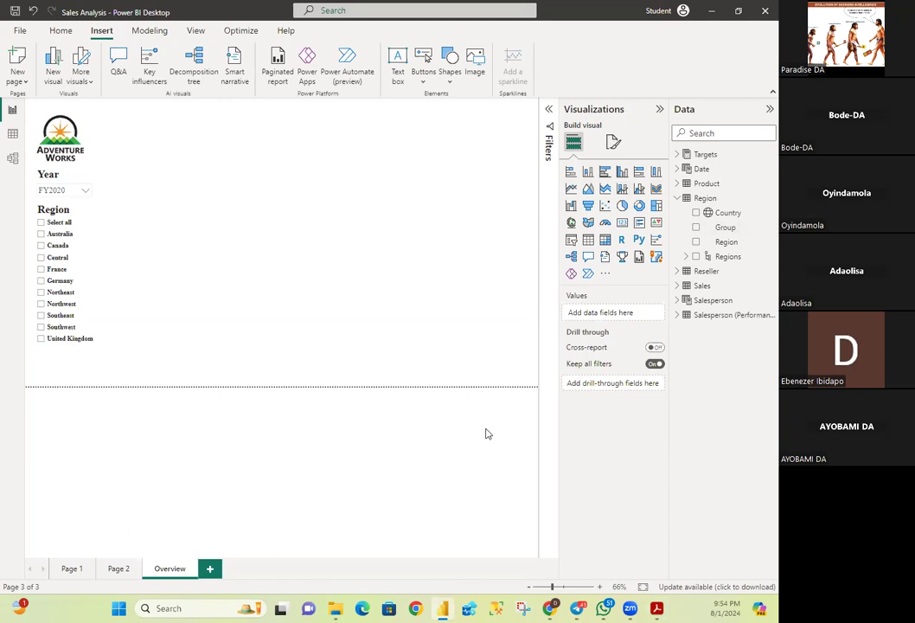
# - Add a line and stacked column chart beside the logo and slicers, stretched across the upper part of the page to its far edge
pyautogui.click(622, 190)
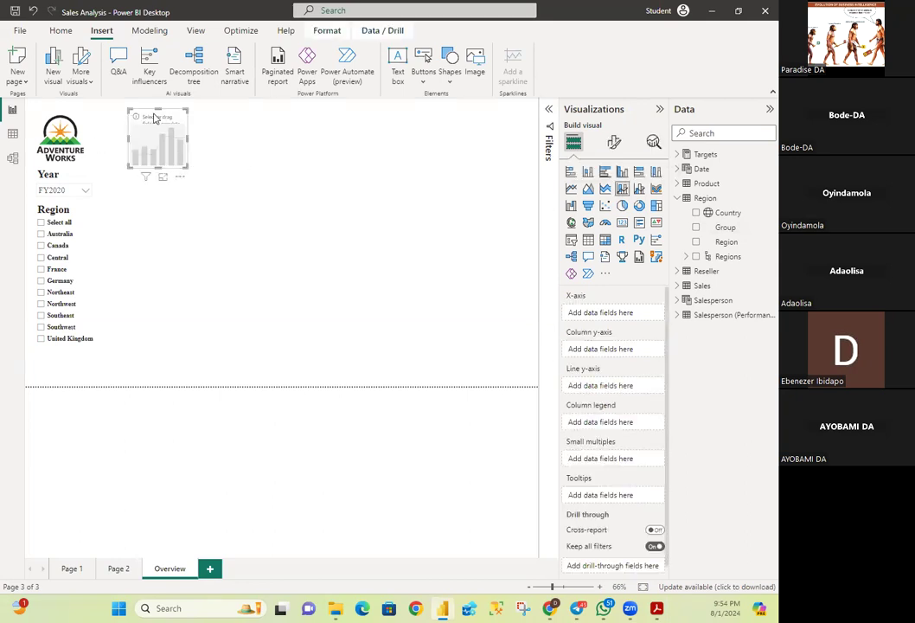
pyautogui.moveTo(154, 118); pyautogui.dragTo(133, 128)
pyautogui.moveTo(154, 168); pyautogui.dragTo(149, 346)
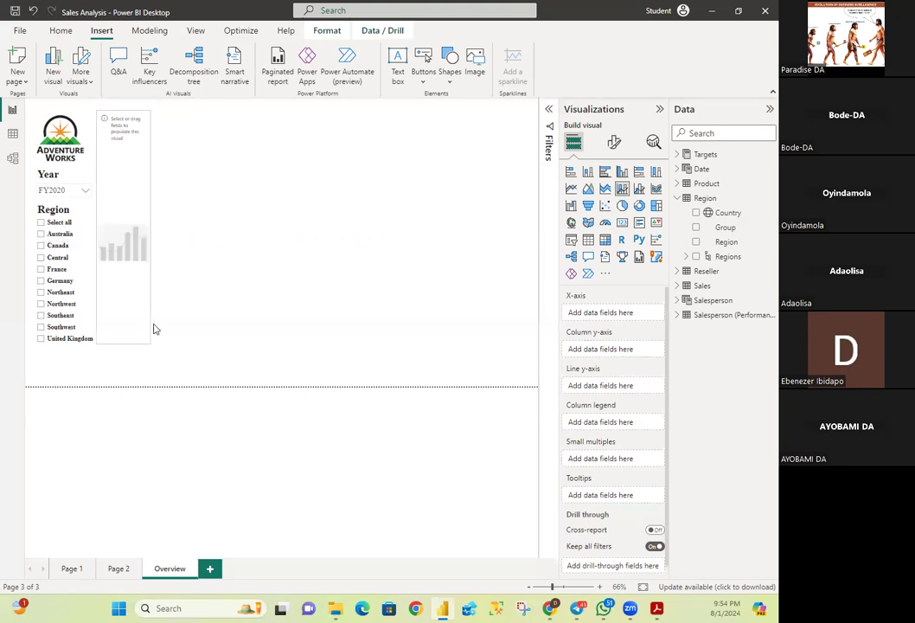
pyautogui.moveTo(160, 225); pyautogui.dragTo(533, 245)
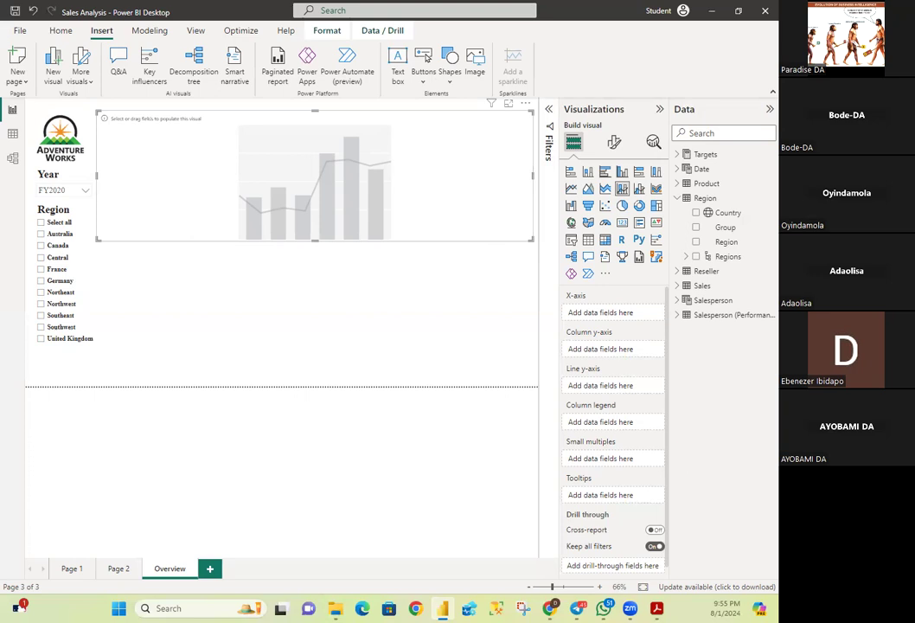
# - Put Month from the Date table on the combo chart's x-axis and Sales from the Sales table on its column y-axis
pyautogui.click(680, 199)
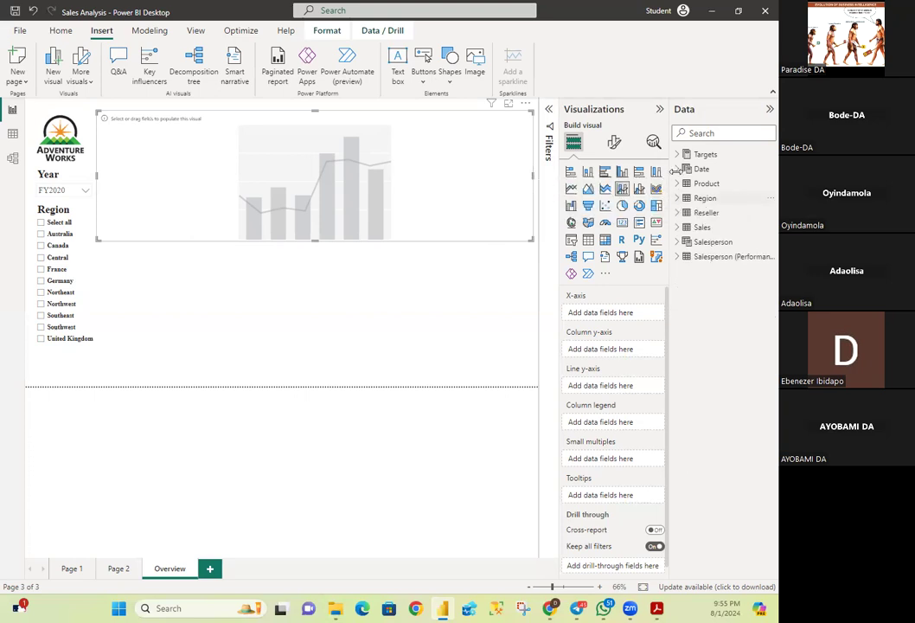
pyautogui.click(677, 170)
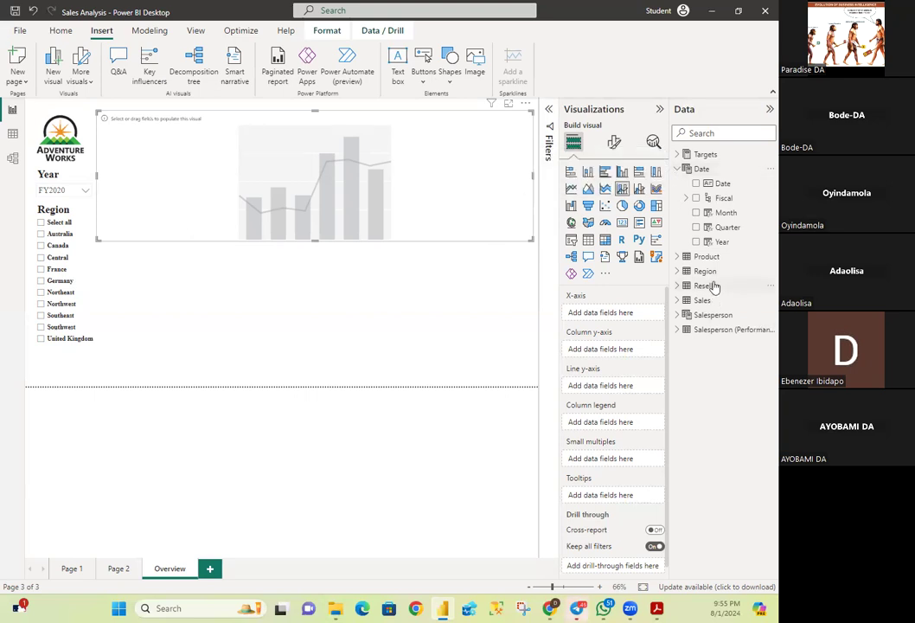
pyautogui.click(696, 213)
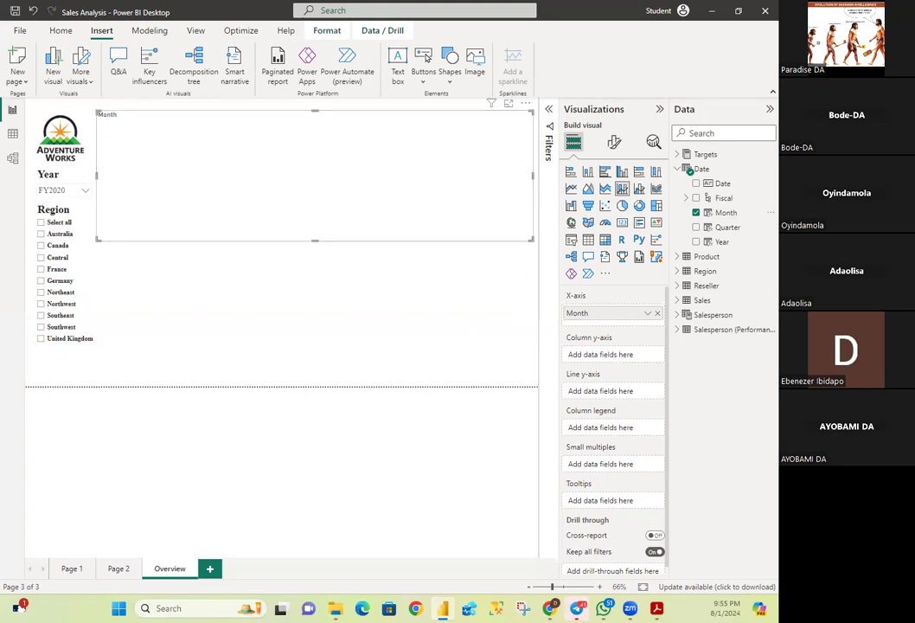
pyautogui.click(674, 303)
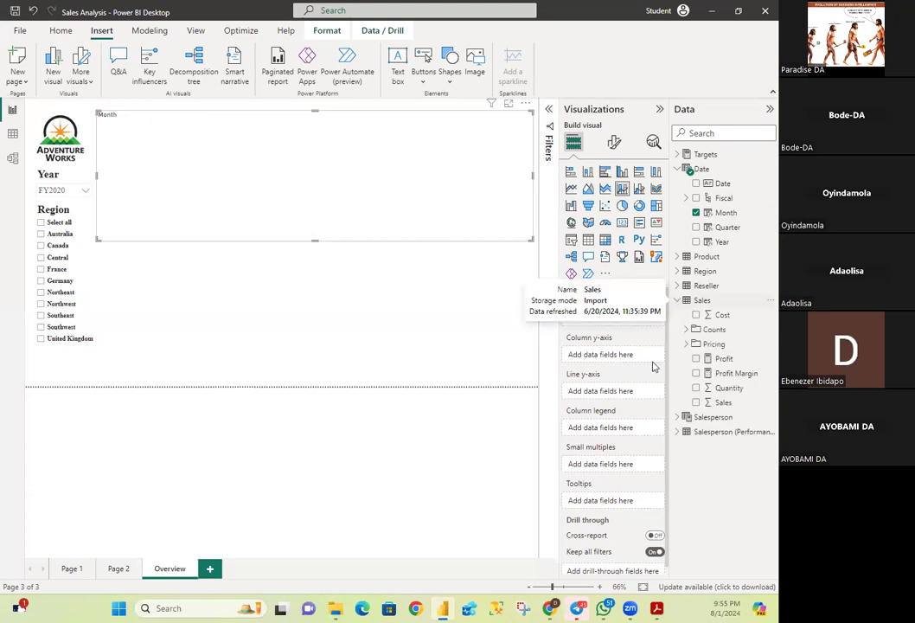
pyautogui.click(697, 403)
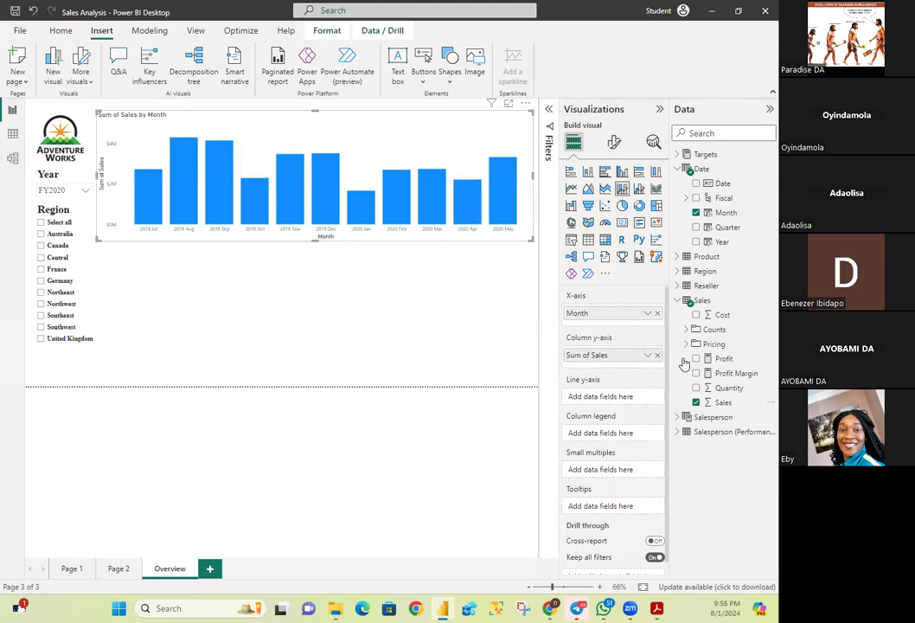
# - Rename the chart's column y-axis field to Sales for this visual
pyautogui.doubleClick(590, 356)
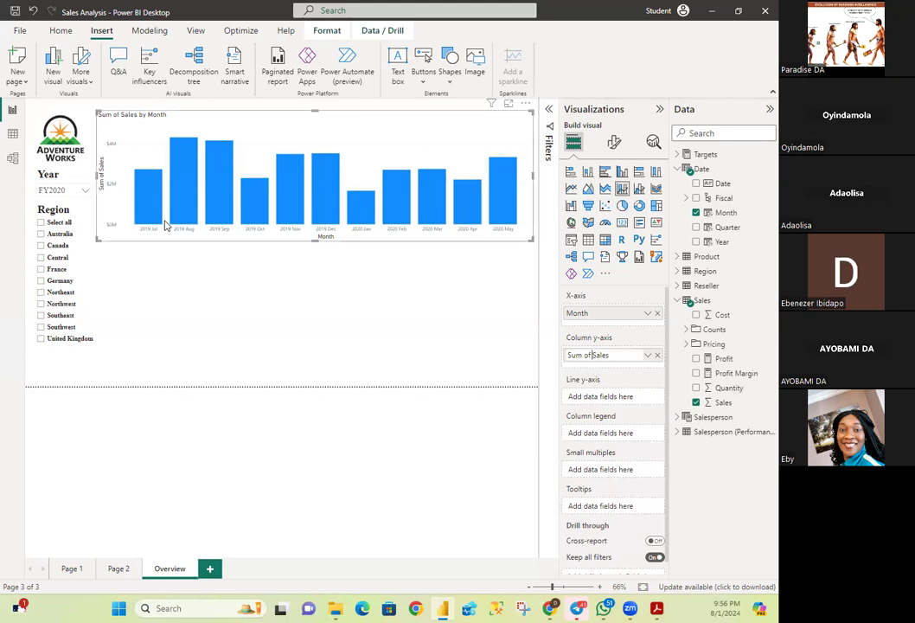
pyautogui.press('BackSpace')
pyautogui.press('BackSpace')
pyautogui.press('BackSpace')
pyautogui.press('BackSpace')
pyautogui.press('BackSpace')
pyautogui.press('BackSpace')
pyautogui.press('BackSpace')
pyautogui.press('Return')
pyautogui.press('Return')
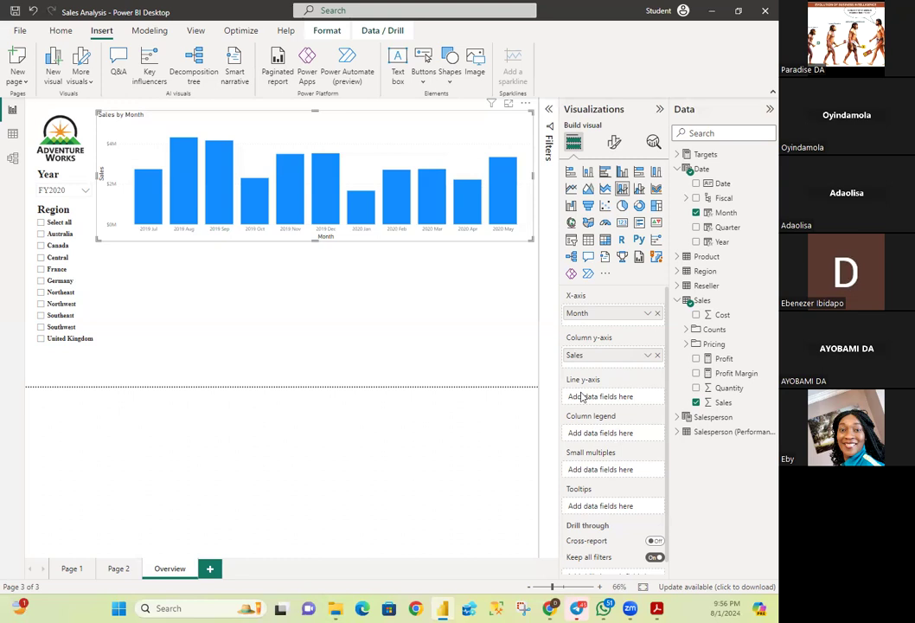
# - Add Profit Margin from the Sales table to the combo chart's line y-axis
pyautogui.click(681, 181)
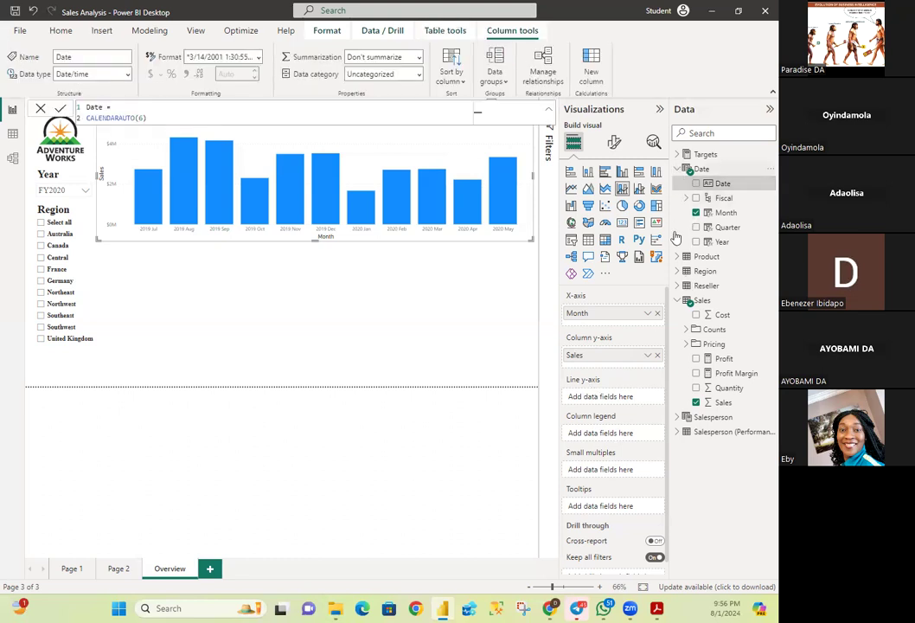
pyautogui.click(677, 169)
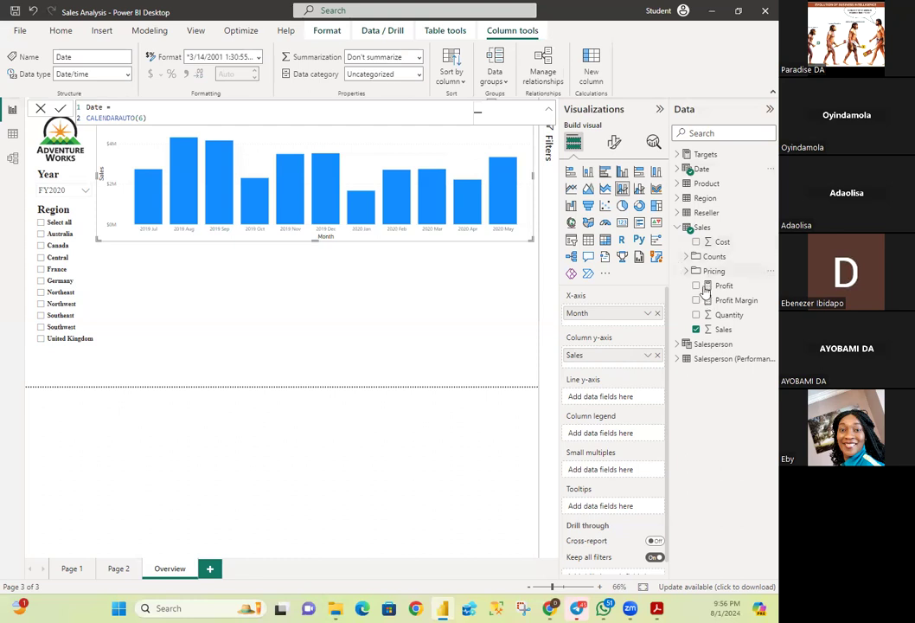
pyautogui.moveTo(732, 303); pyautogui.dragTo(607, 388)
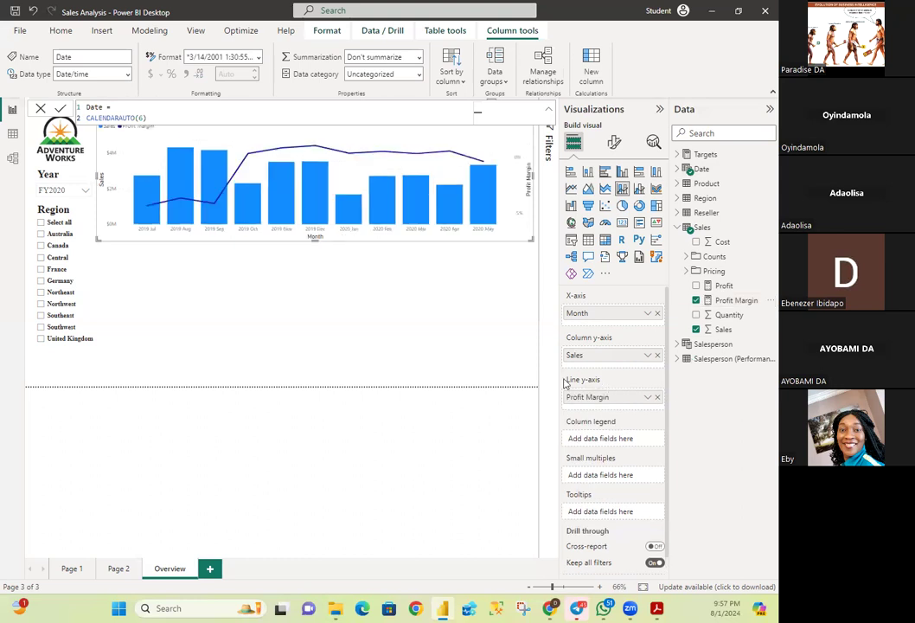
pyautogui.click(289, 302)
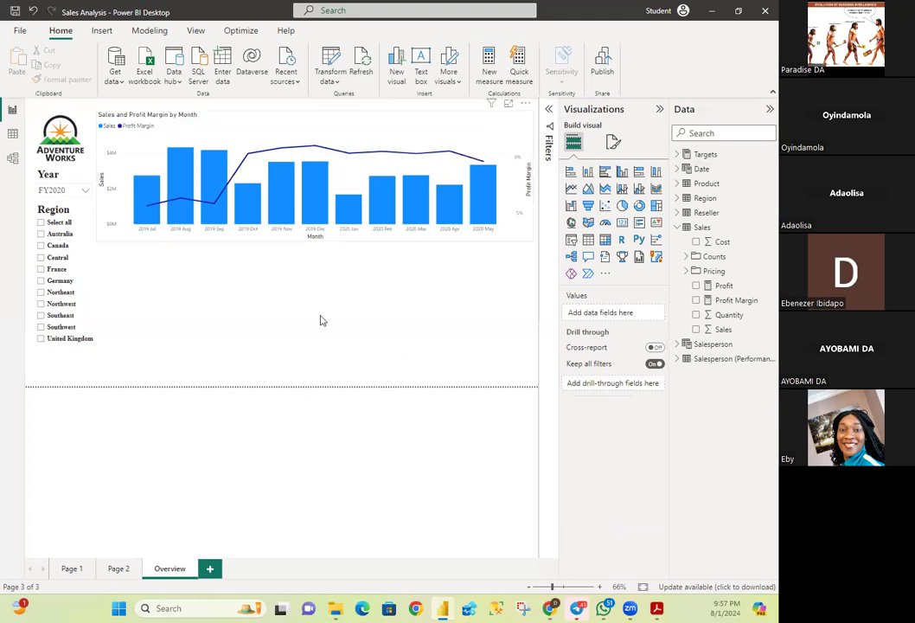
# - Switch to Snipping Tool, capture the finished sample dashboard, and compare its charts with the Overview page
pyautogui.click(522, 608)
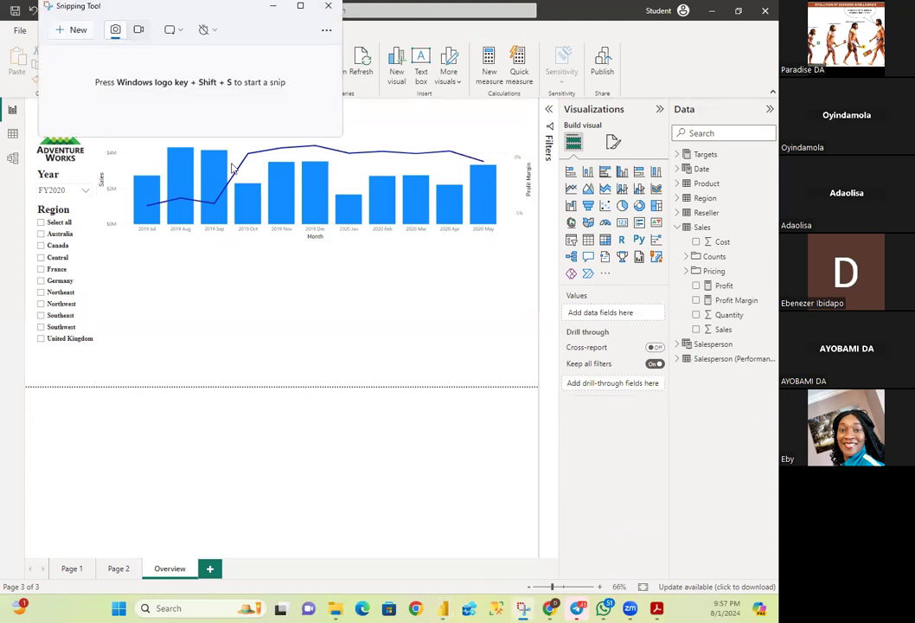
pyautogui.moveTo(319, 17); pyautogui.dragTo(327, 164)
pyautogui.click(337, 153)
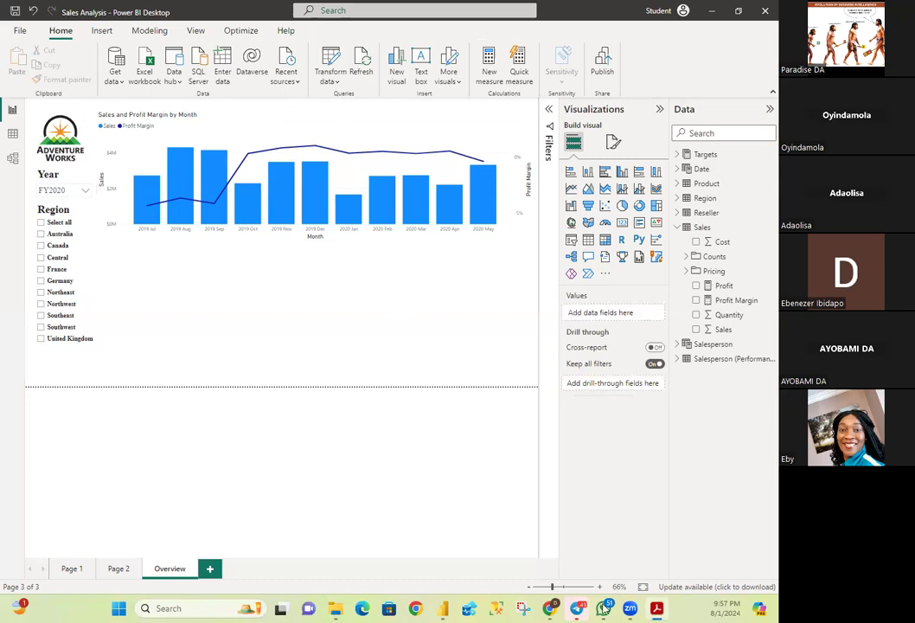
pyautogui.click(524, 608)
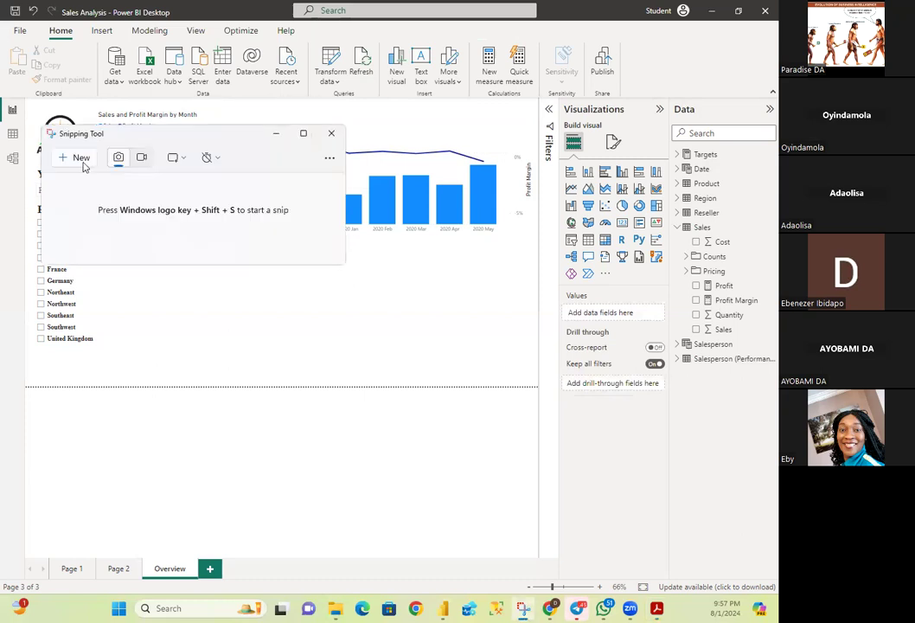
pyautogui.click(74, 157)
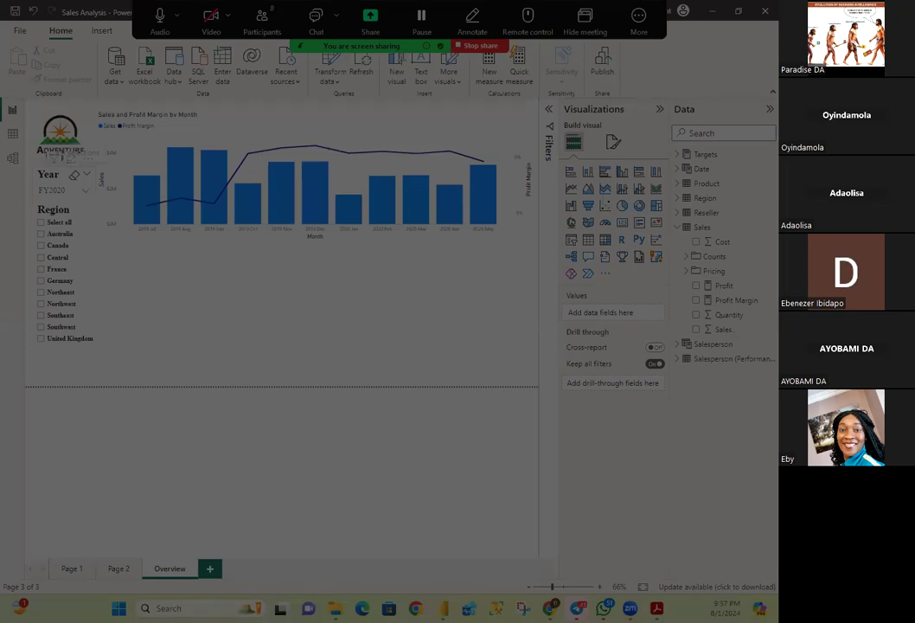
pyautogui.press('Escape')
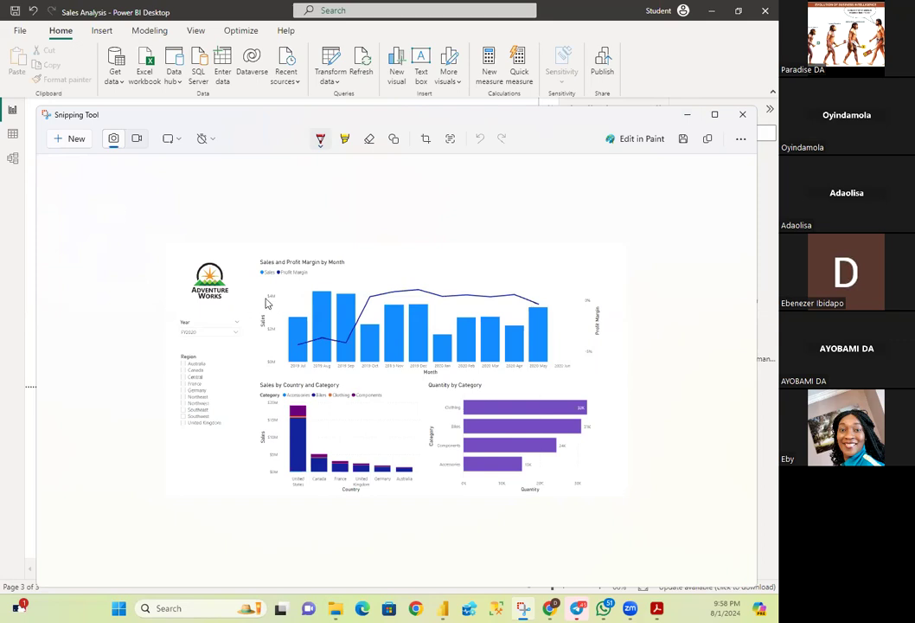
pyautogui.click(685, 121)
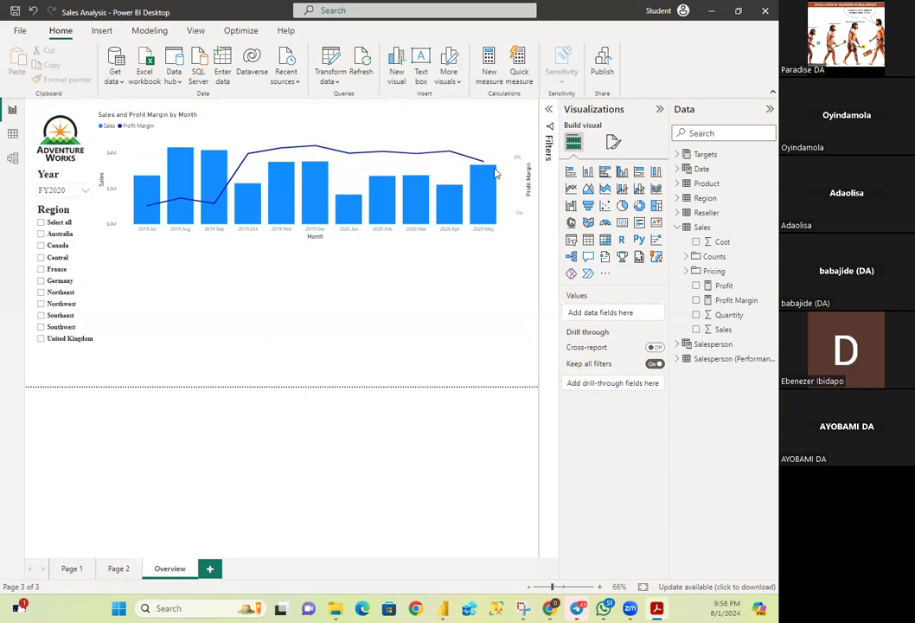
# - Turn on showing items with no data for the Month field on the combo chart's x-axis
pyautogui.click(447, 126)
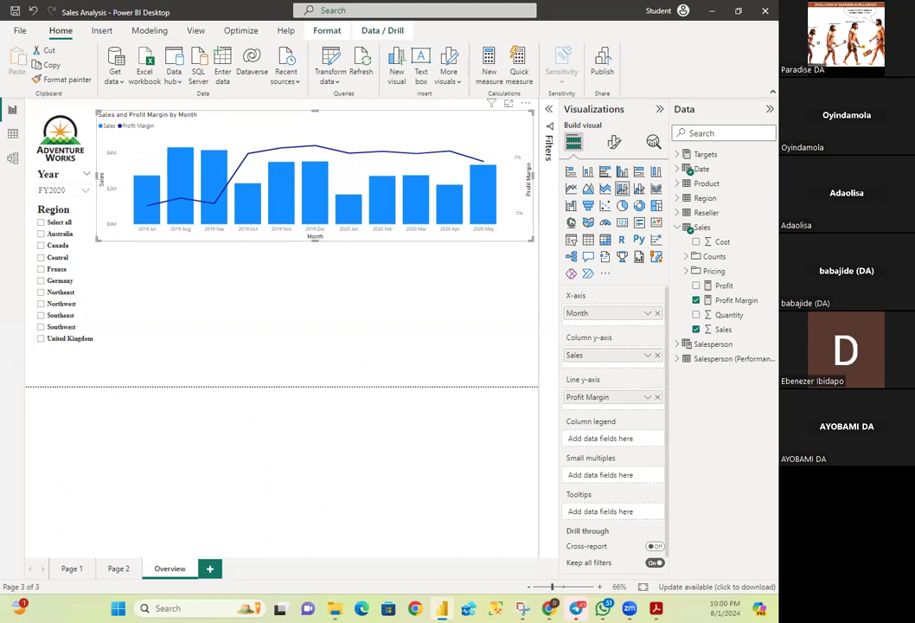
pyautogui.click(646, 315)
pyautogui.click(646, 321)
pyautogui.click(648, 314)
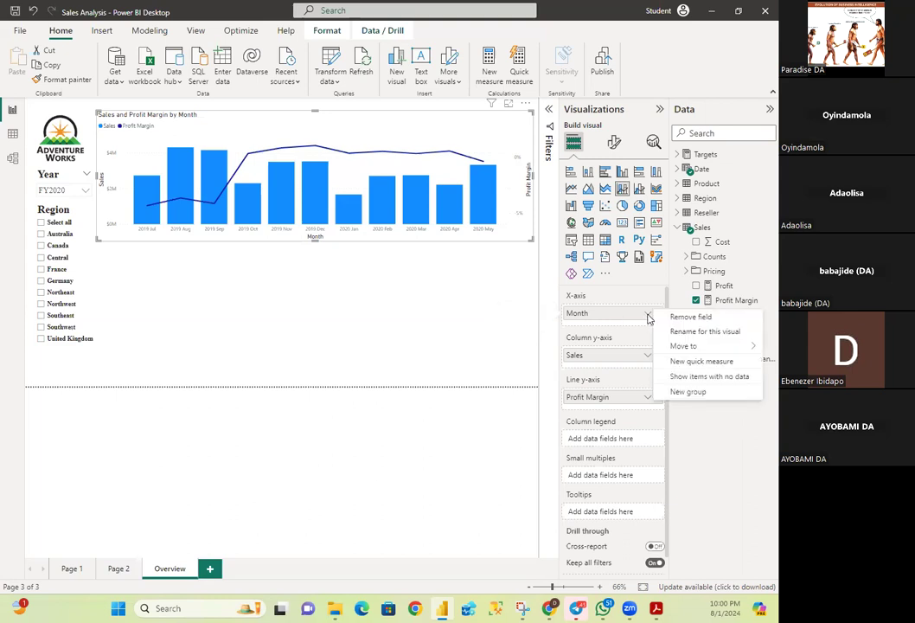
pyautogui.click(705, 378)
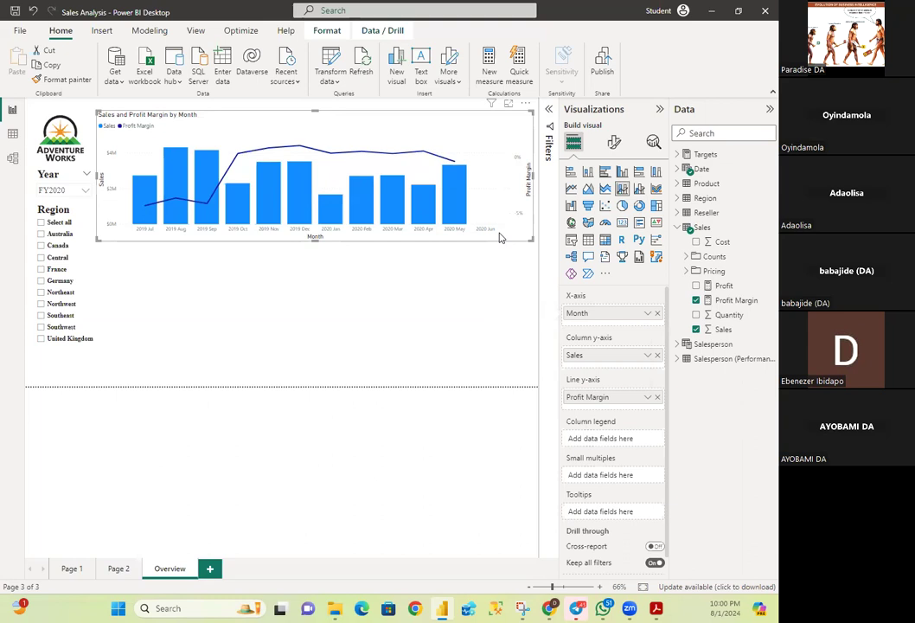
# - Switch showing items with no data off and back on for the combo chart's Month field to compare the axis
pyautogui.click(649, 312)
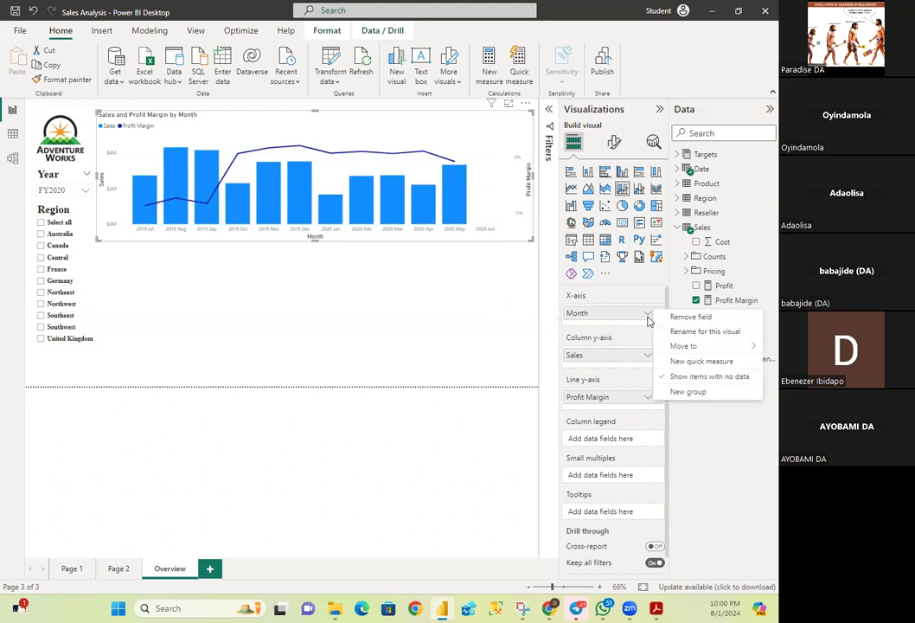
pyautogui.click(679, 378)
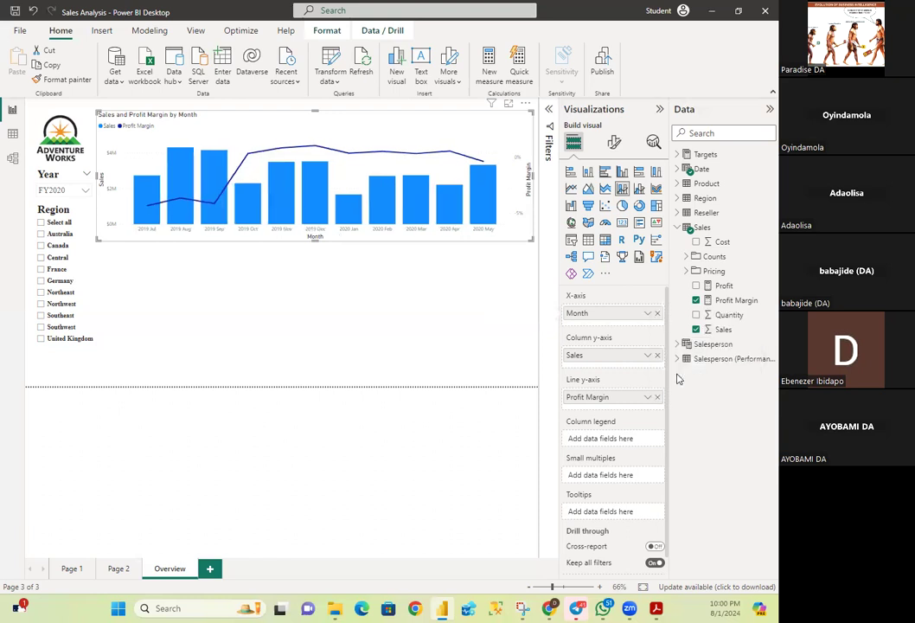
pyautogui.click(648, 313)
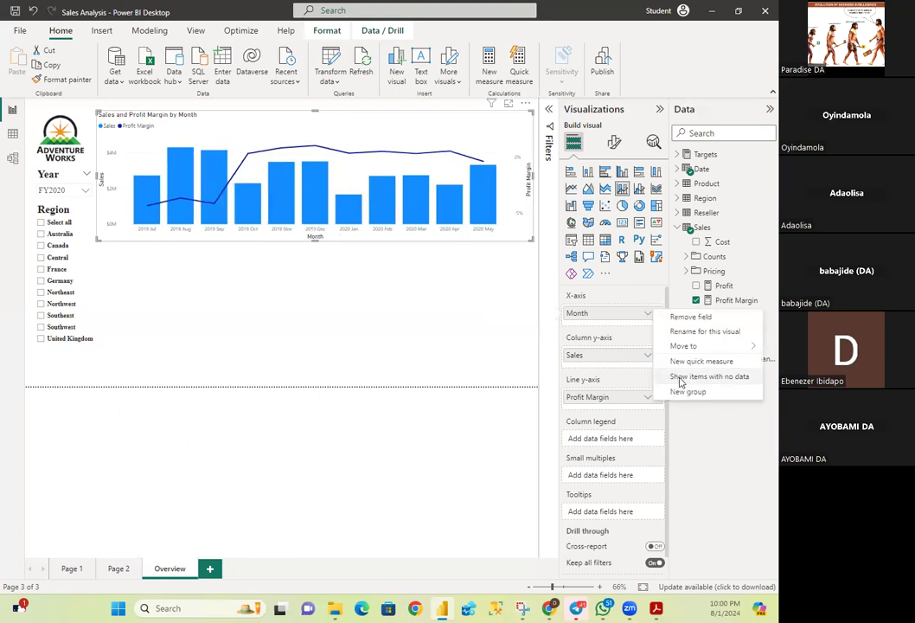
pyautogui.click(681, 378)
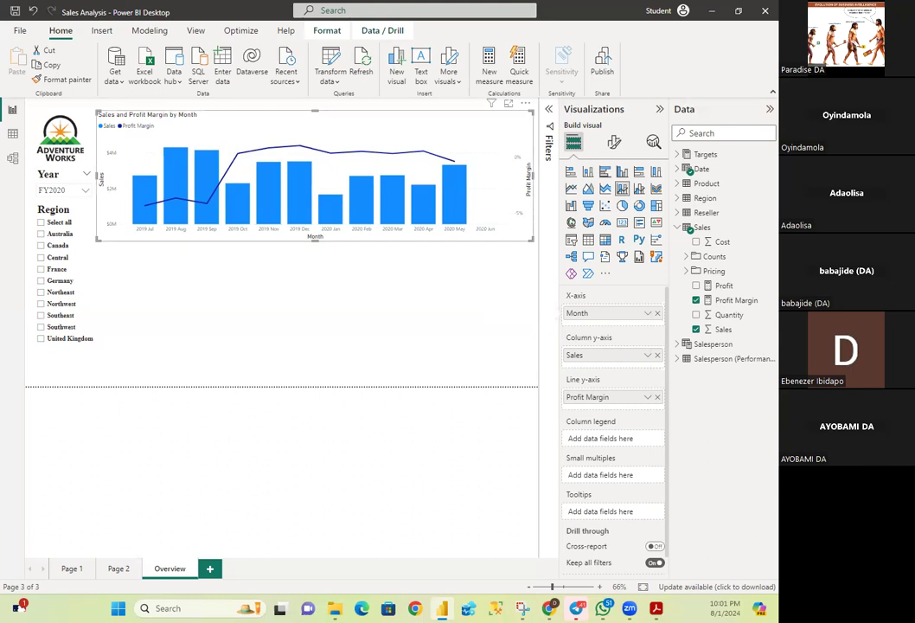
# - Add a stacked column chart beneath the combo chart and narrow it to half the combo chart's width
pyautogui.click(257, 295)
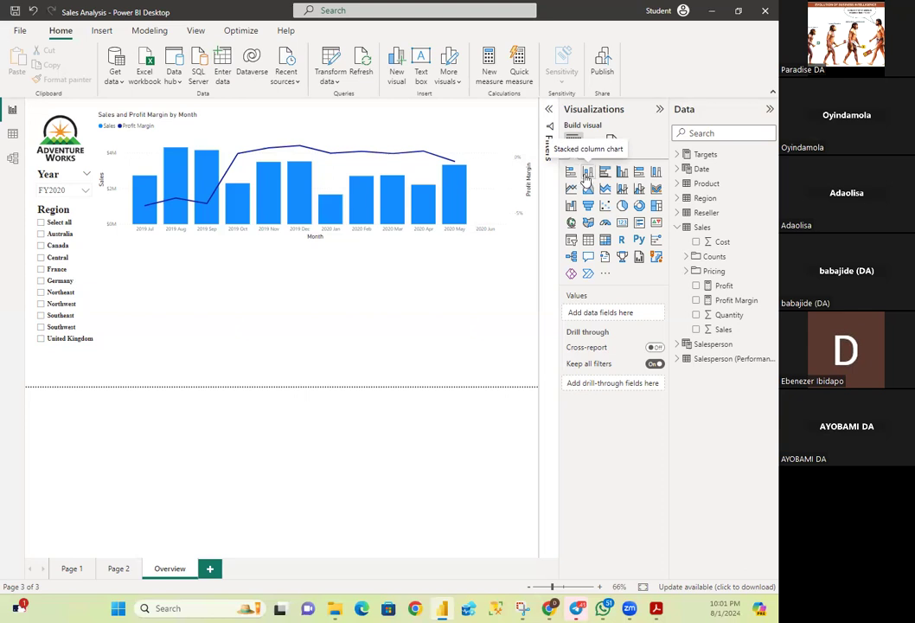
pyautogui.click(586, 177)
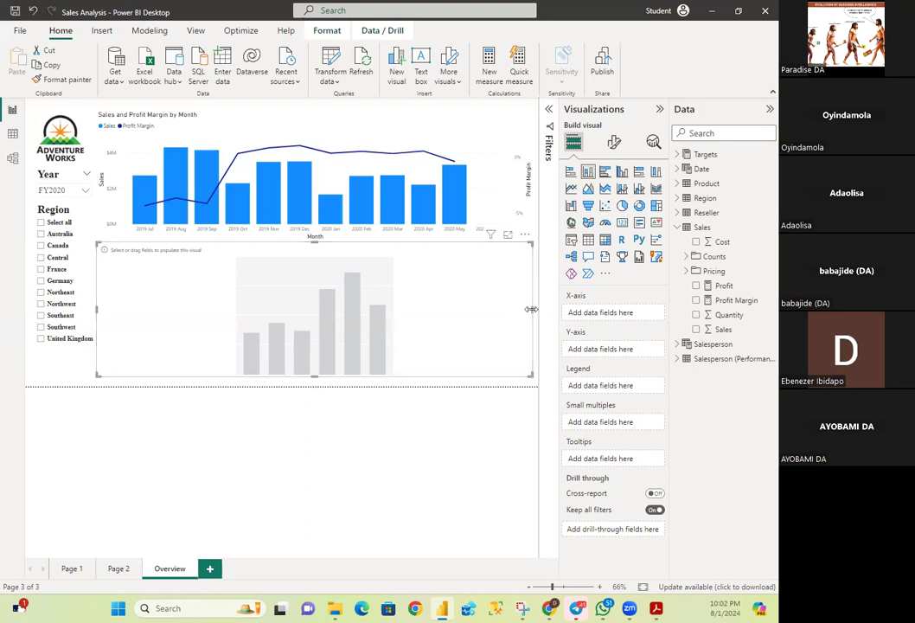
pyautogui.moveTo(531, 309); pyautogui.dragTo(317, 297)
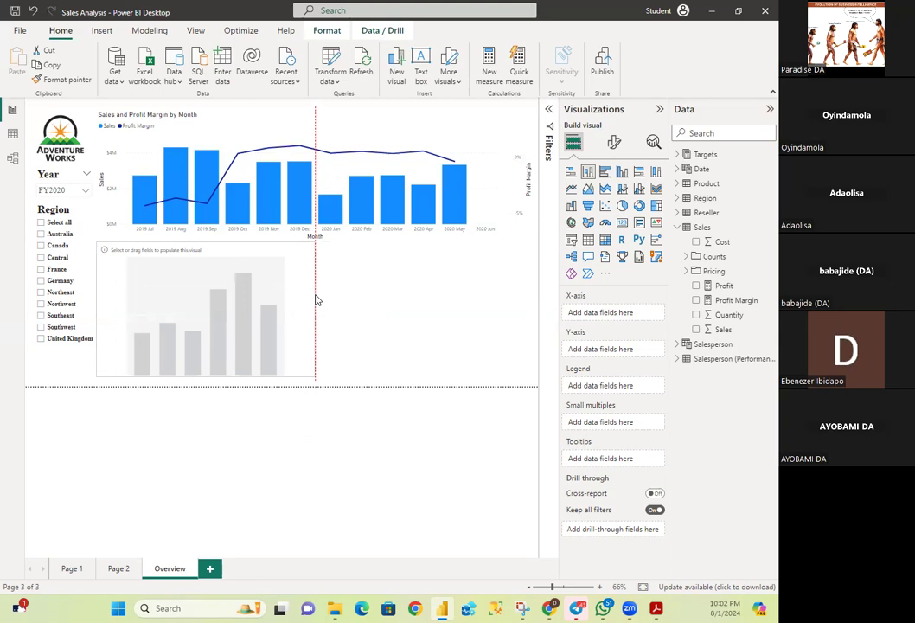
pyautogui.moveTo(316, 300); pyautogui.dragTo(315, 300)
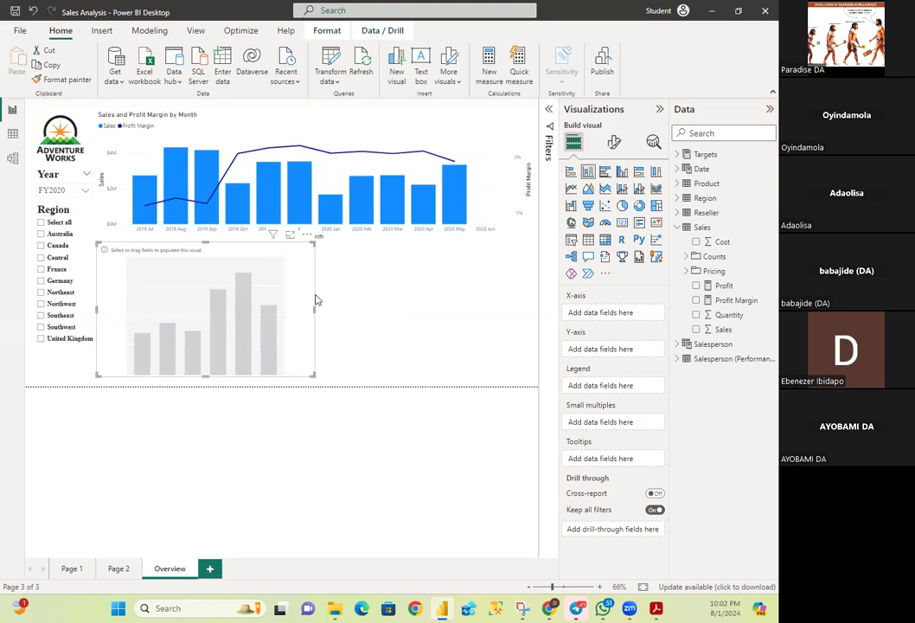
# - Create a new report page and add a stacked column chart stretched across the full page width
pyautogui.click(209, 571)
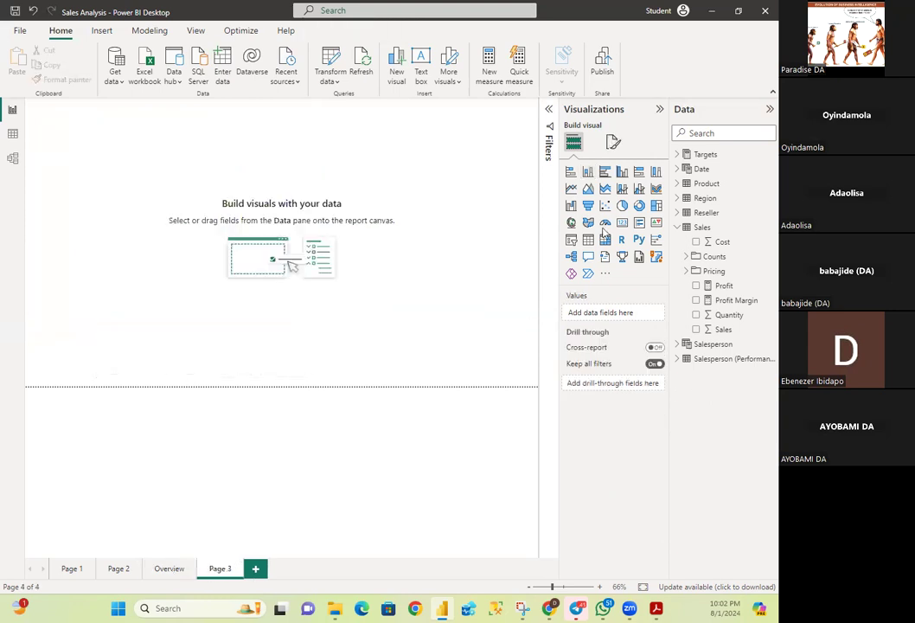
pyautogui.click(587, 173)
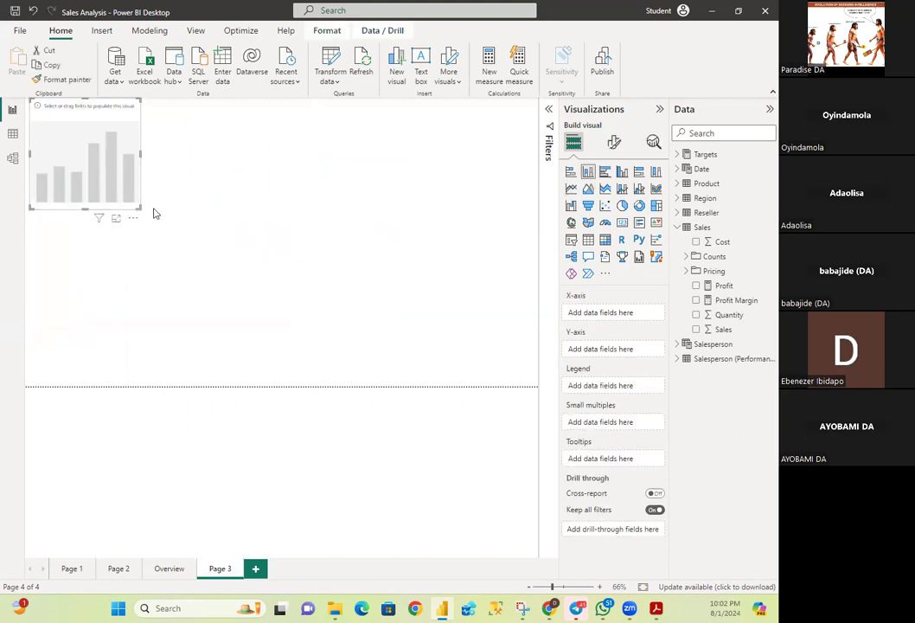
pyautogui.moveTo(87, 104); pyautogui.dragTo(97, 112)
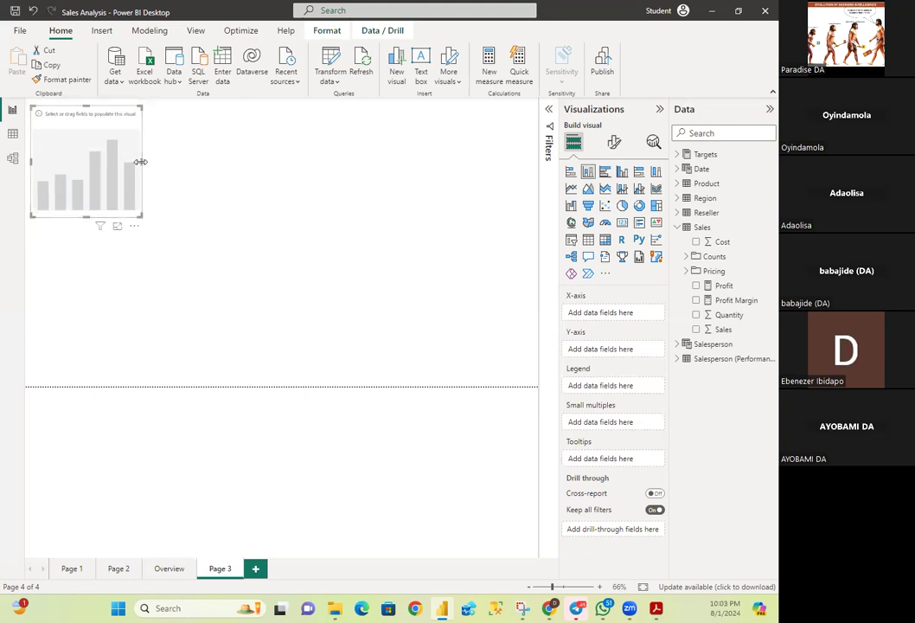
pyautogui.moveTo(140, 162); pyautogui.dragTo(282, 179)
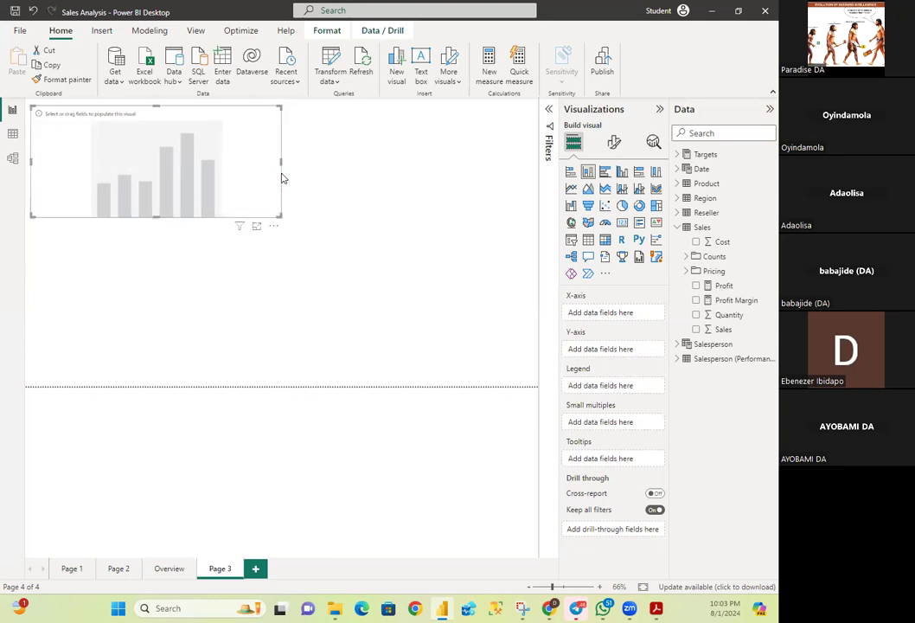
pyautogui.moveTo(280, 162); pyautogui.dragTo(533, 173)
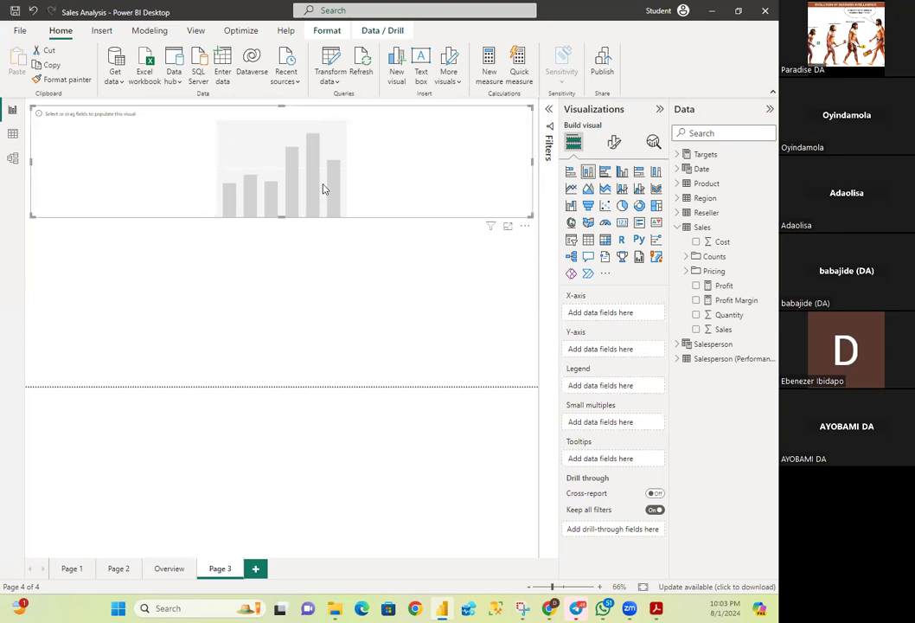
# - Duplicate the empty stacked column chart and place the copy in the lower half of the page
pyautogui.hotkey('ctrl', 'c')
pyautogui.hotkey('ctrl', 'v')
pyautogui.moveTo(326, 274); pyautogui.dragTo(327, 208)
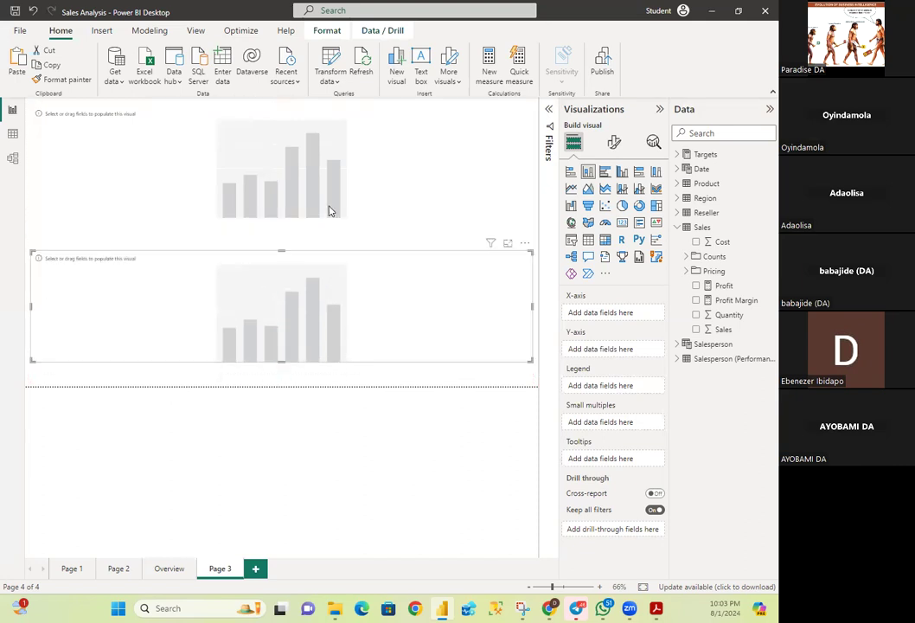
# - Stretch both charts vertically to fill the page, and narrow the lower one to half the page width
pyautogui.moveTo(280, 217); pyautogui.dragTo(282, 247)
pyautogui.click(300, 259)
pyautogui.moveTo(282, 251); pyautogui.dragTo(282, 243)
pyautogui.moveTo(282, 361); pyautogui.dragTo(282, 378)
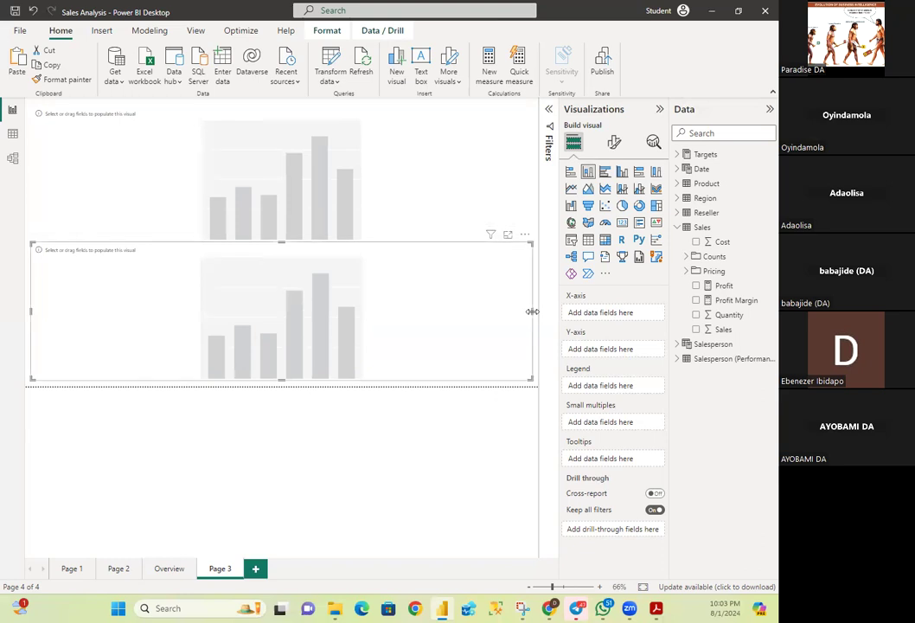
pyautogui.moveTo(534, 312); pyautogui.dragTo(285, 309)
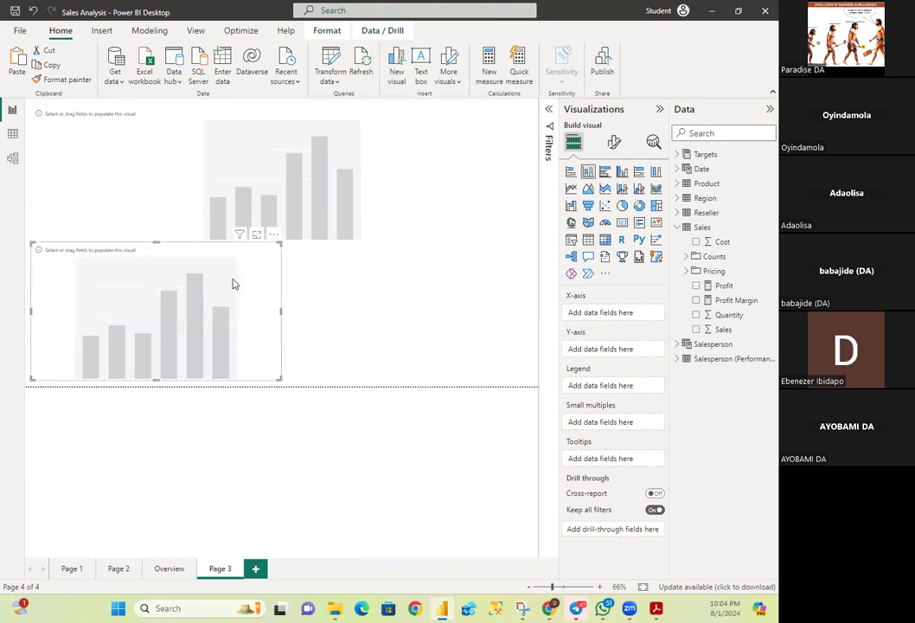
# - On the Overview page, put Country from Region on the stacked column chart's x-axis and Sales from Sales on its y-axis
pyautogui.click(170, 568)
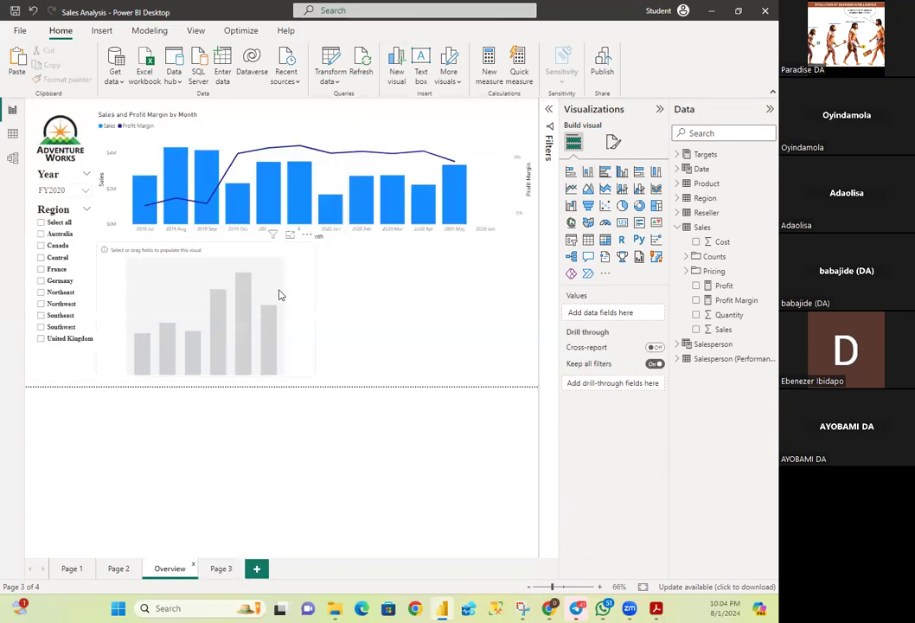
pyautogui.click(215, 257)
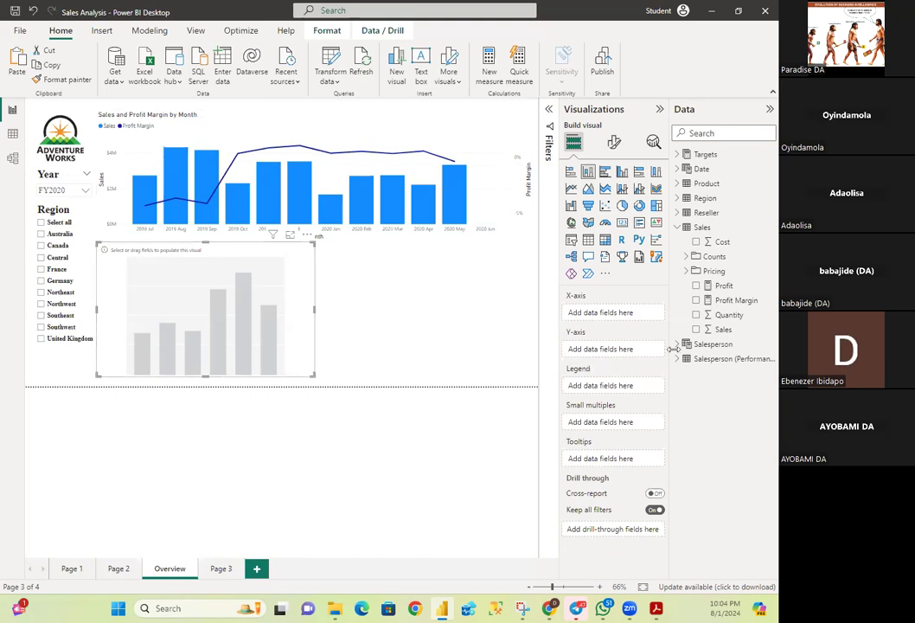
pyautogui.click(677, 199)
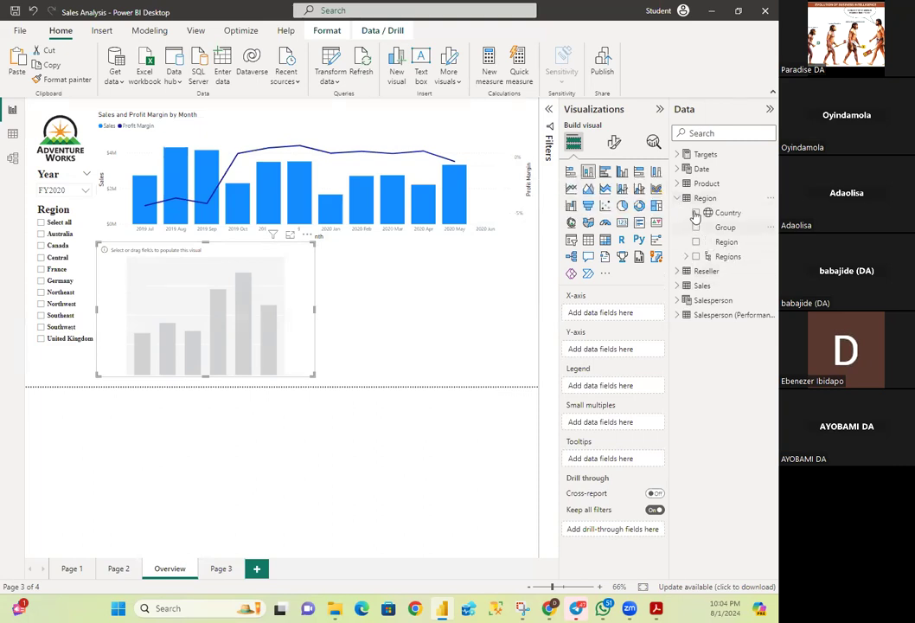
pyautogui.moveTo(696, 215); pyautogui.dragTo(220, 270)
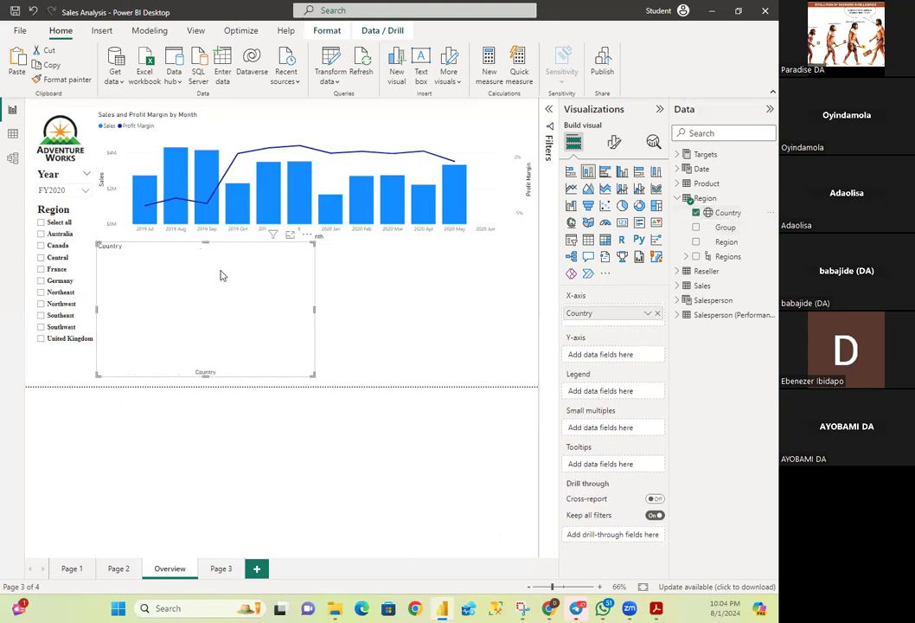
pyautogui.click(676, 199)
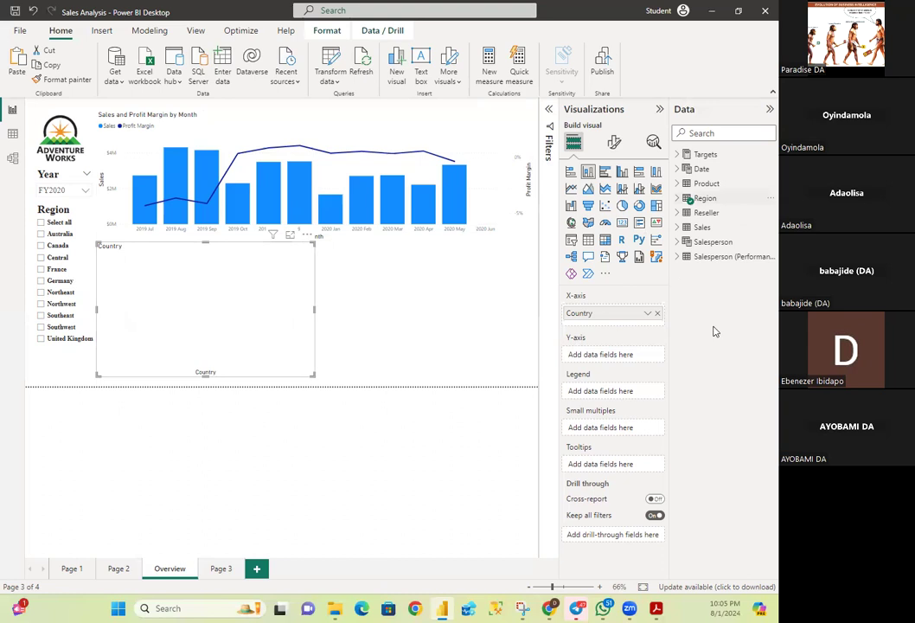
pyautogui.click(677, 227)
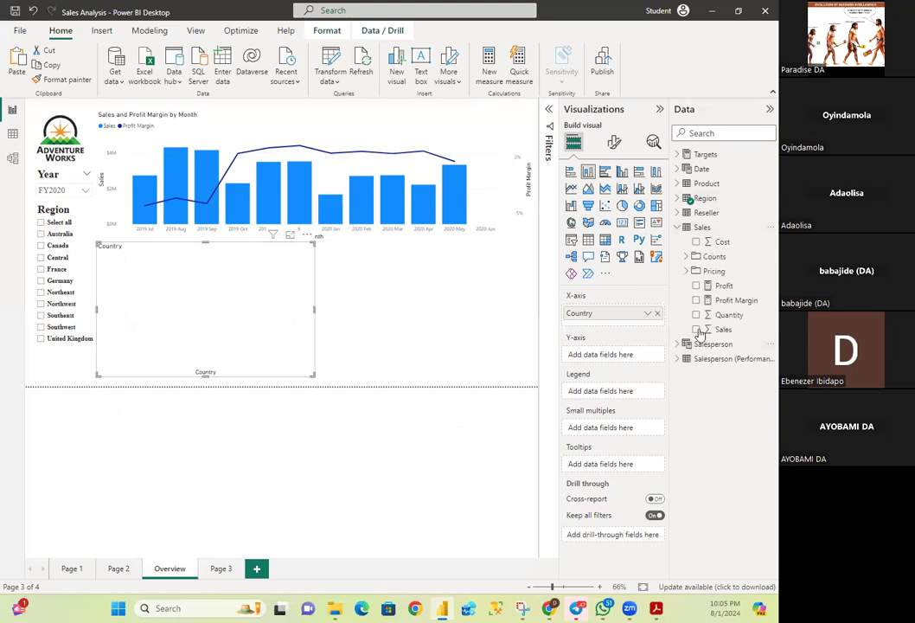
pyautogui.moveTo(664, 343); pyautogui.dragTo(605, 354)
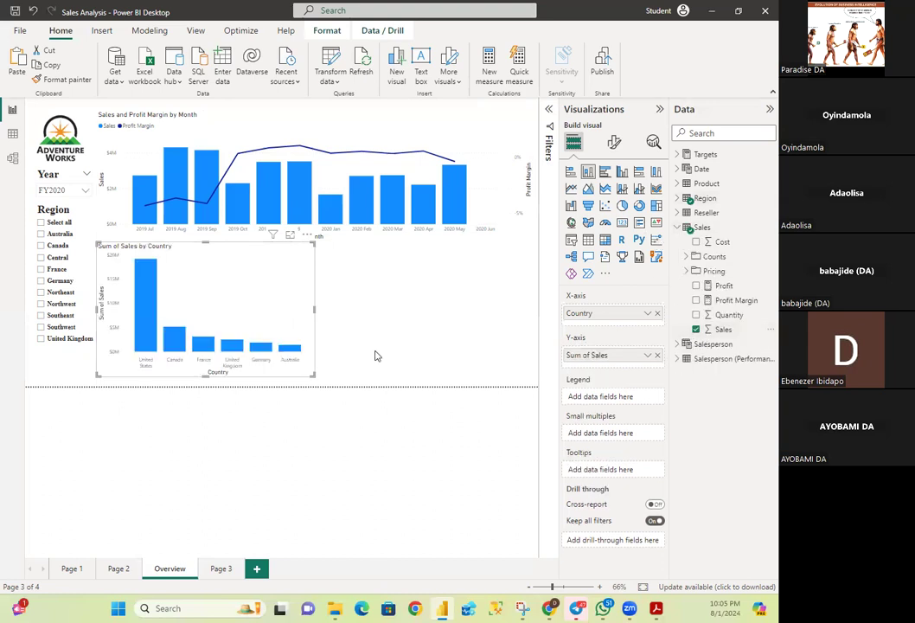
# - Rename the stacked column chart's y-axis field to Sales for this visual
pyautogui.doubleClick(593, 356)
pyautogui.click(593, 357)
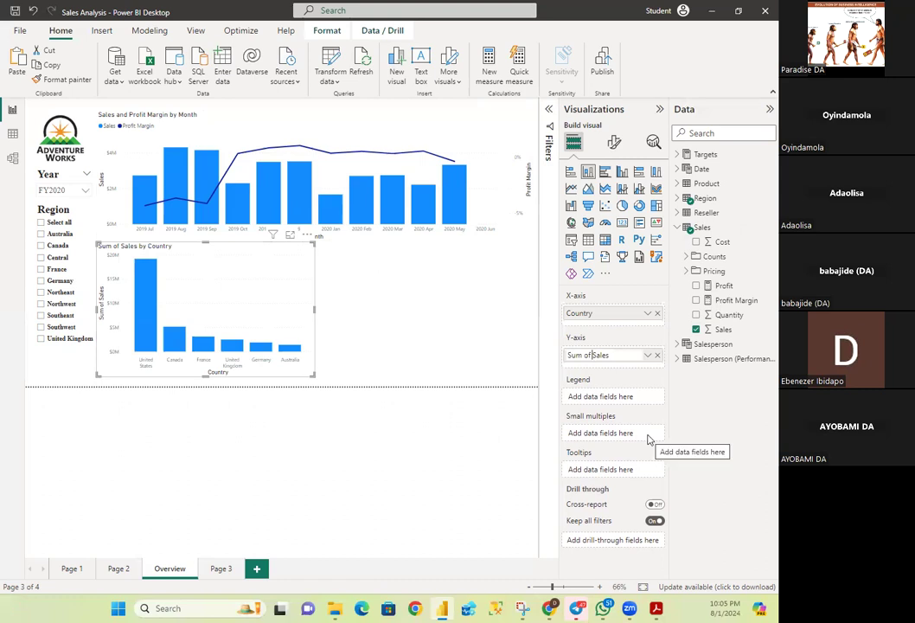
pyautogui.press('Right')
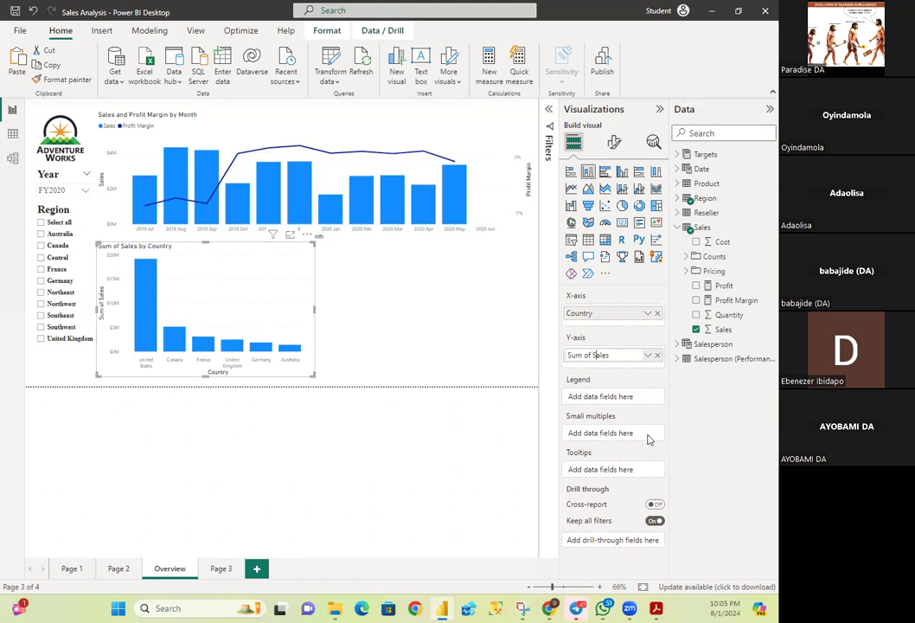
pyautogui.press('Return')
pyautogui.press('BackSpace')
pyautogui.press('BackSpace')
pyautogui.press('BackSpace')
pyautogui.press('BackSpace')
pyautogui.press('BackSpace')
pyautogui.press('BackSpace')
pyautogui.press('BackSpace')
pyautogui.press('Return')
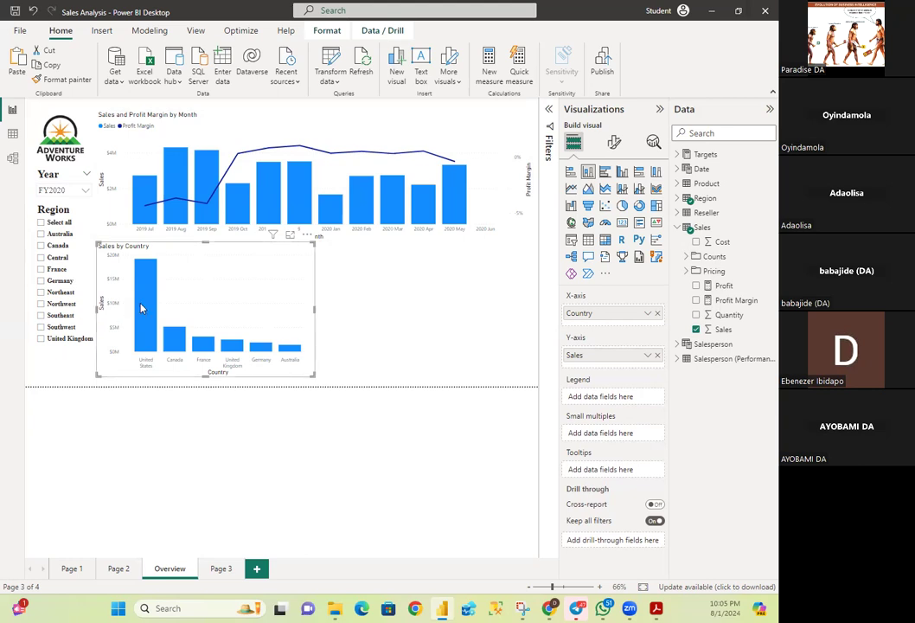
# - Add Category from the Product table as the legend of the Sales by Country chart
pyautogui.moveTo(143, 307)
pyautogui.click(680, 227)
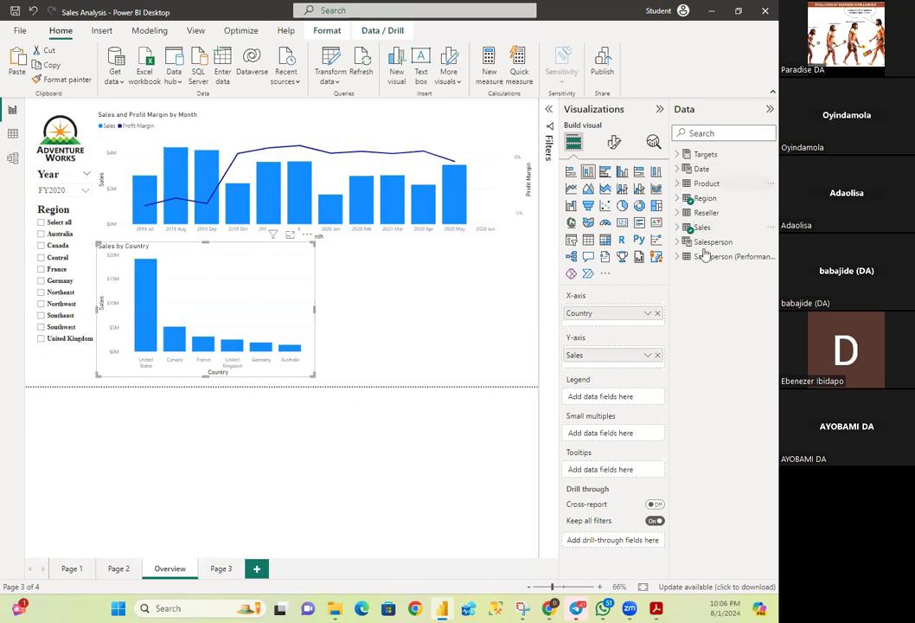
pyautogui.click(707, 184)
pyautogui.moveTo(729, 201); pyautogui.dragTo(627, 399)
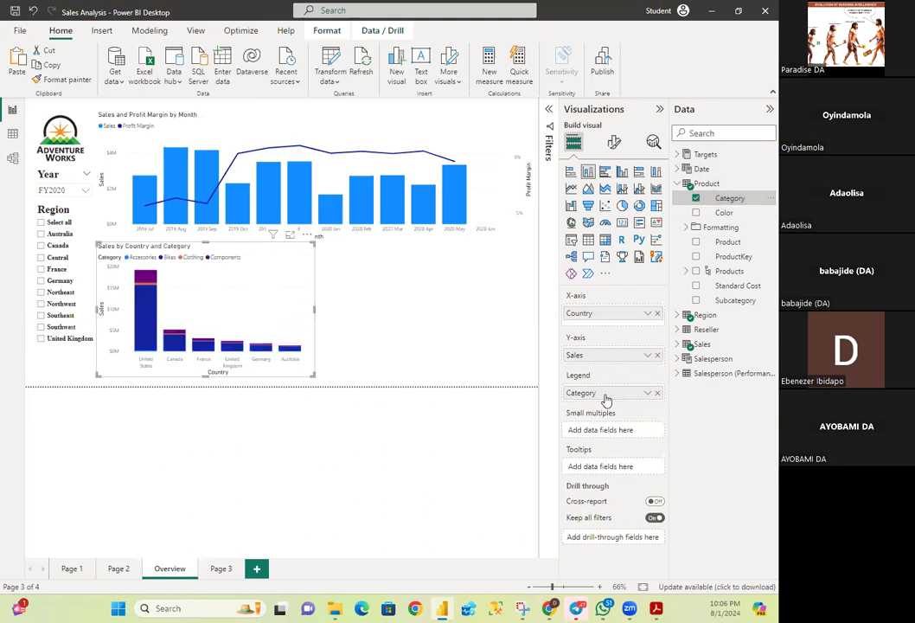
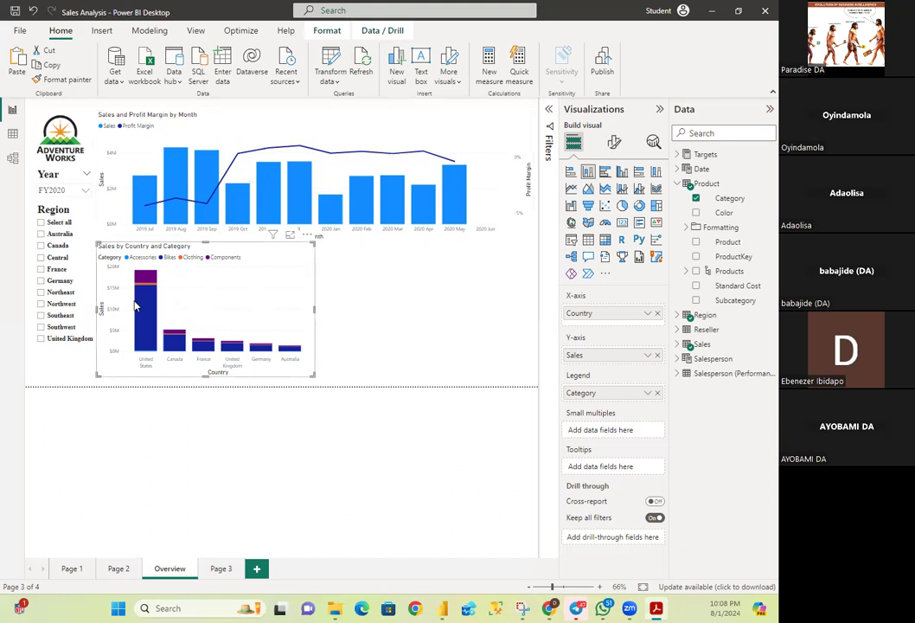
# - Add a stacked bar chart in the empty area beside the Sales by Country and Category chart
pyautogui.click(361, 313)
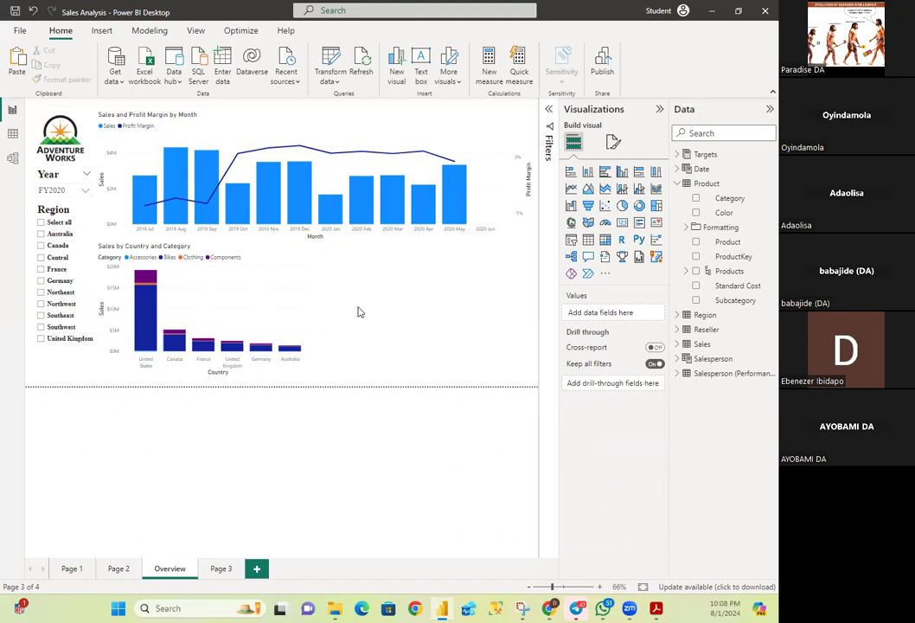
pyautogui.click(571, 174)
pyautogui.click(570, 174)
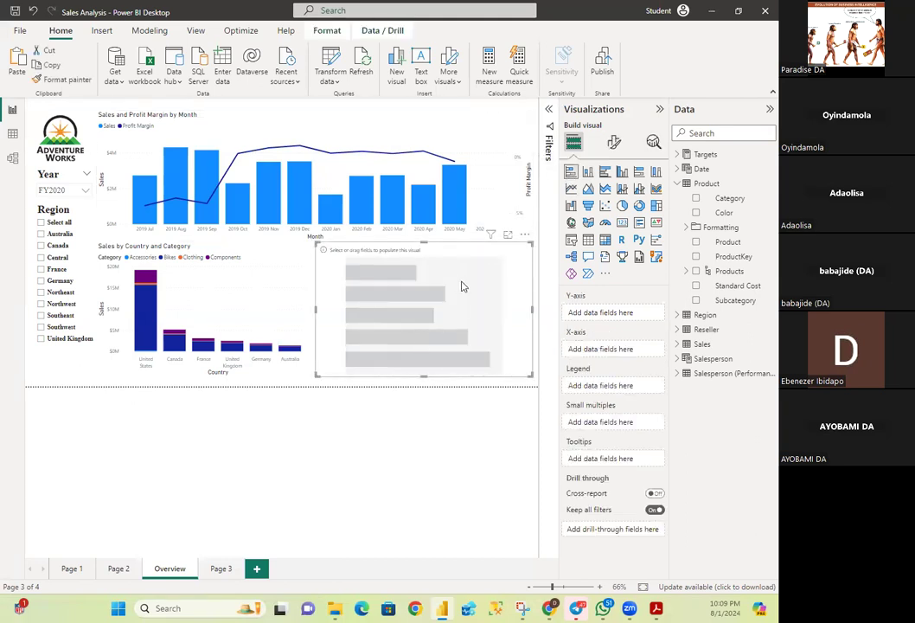
pyautogui.click(535, 136)
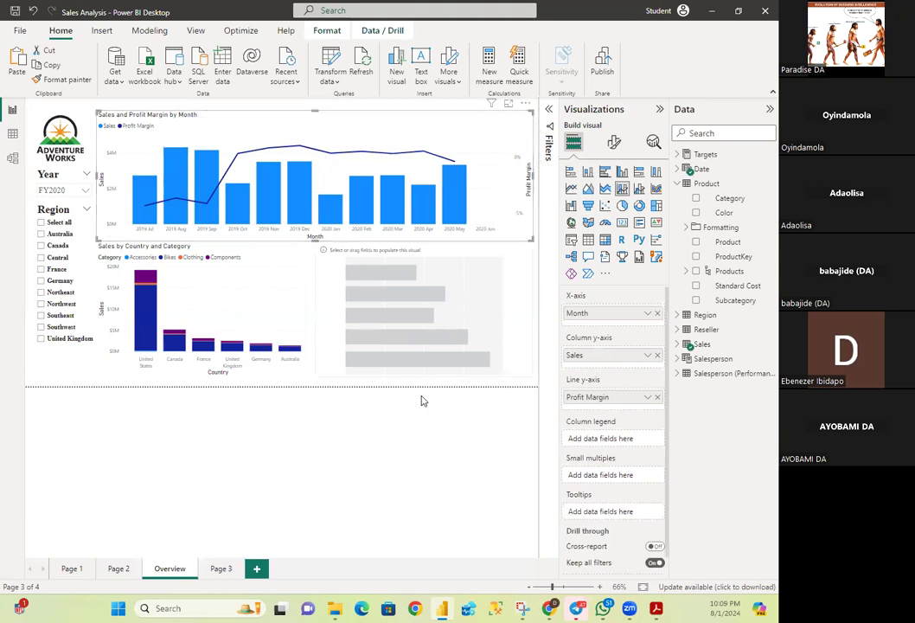
# - Put Category from Product on the empty stacked bar chart's y-axis and Quantity from Sales on its x-axis
pyautogui.click(134, 368)
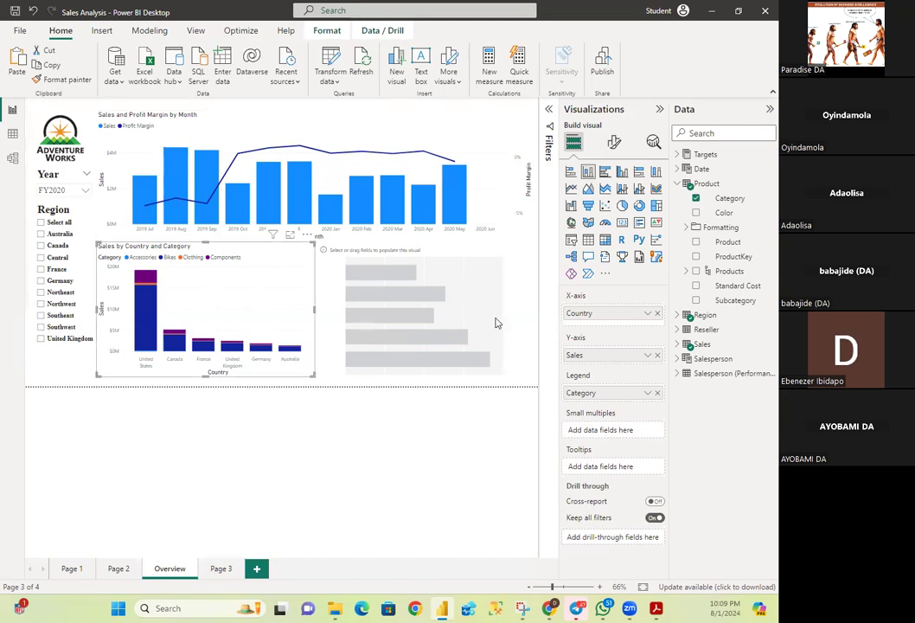
pyautogui.click(492, 326)
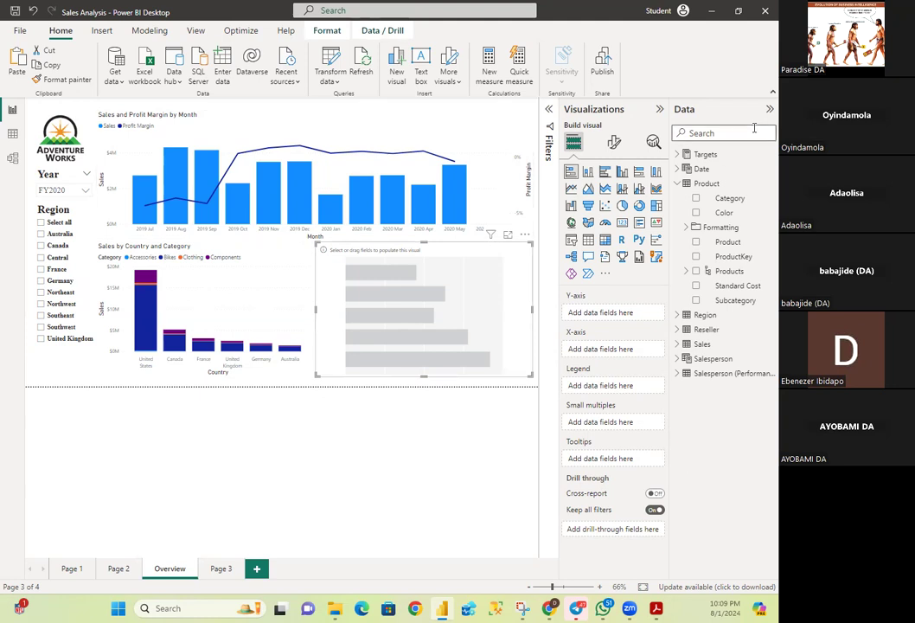
pyautogui.click(696, 199)
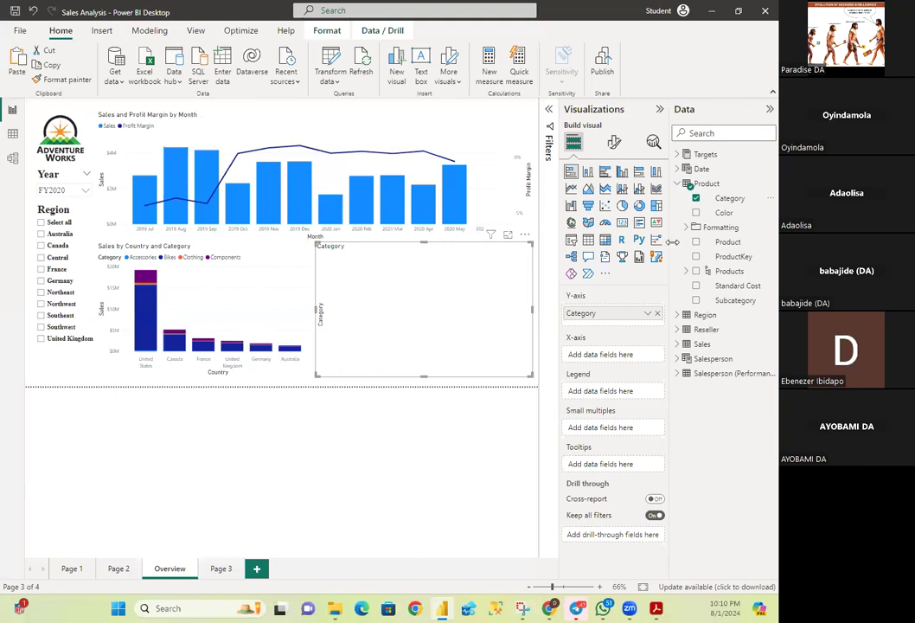
pyautogui.click(678, 184)
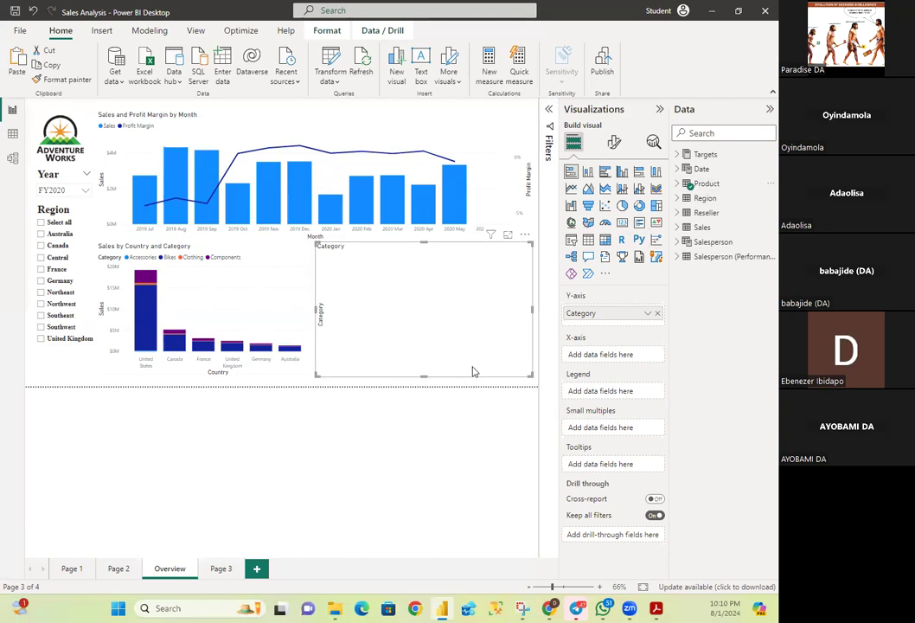
pyautogui.click(678, 227)
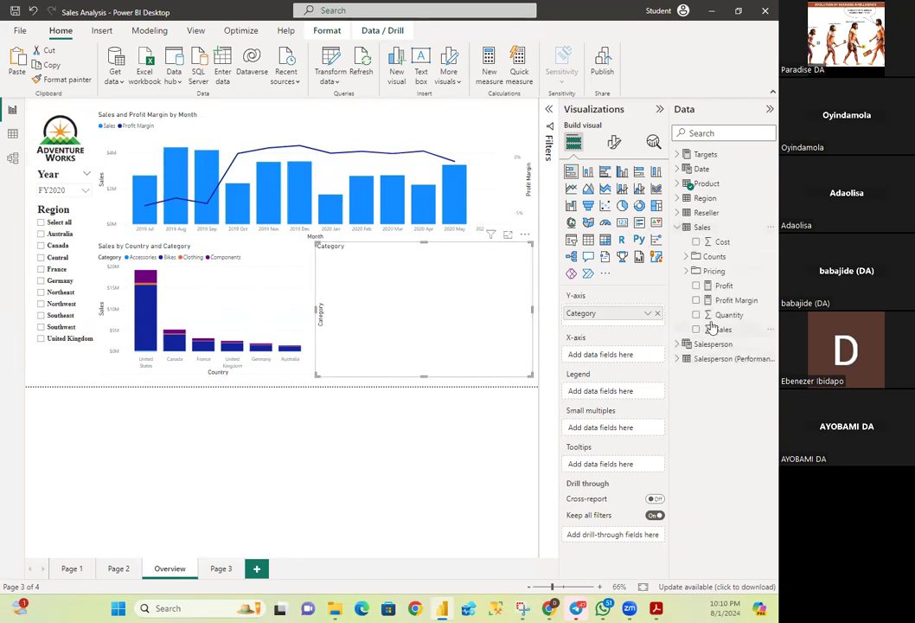
pyautogui.click(713, 315)
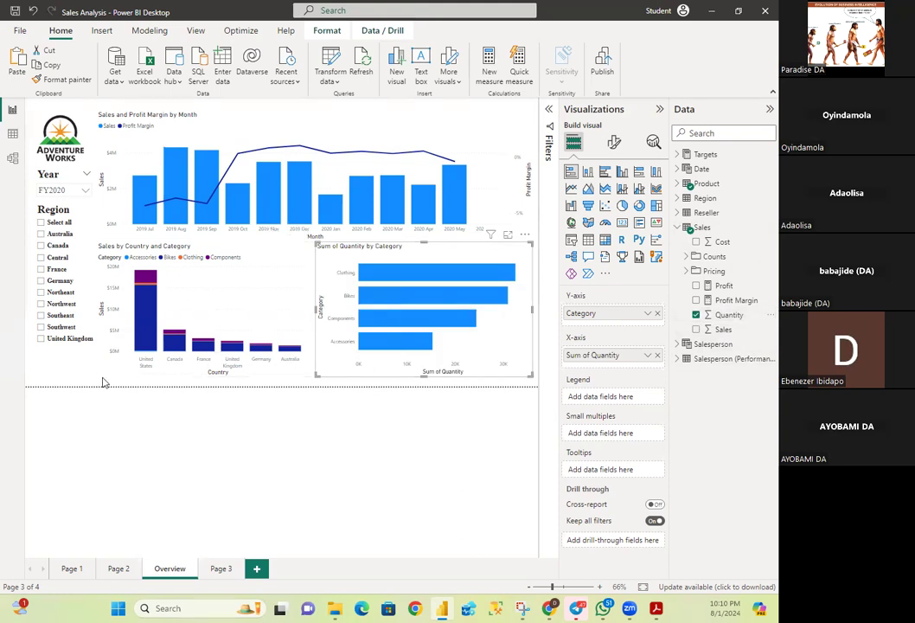
# - Rename the stacked bar chart's x-axis field to Quantity for this visual
pyautogui.doubleClick(593, 357)
pyautogui.click(593, 357)
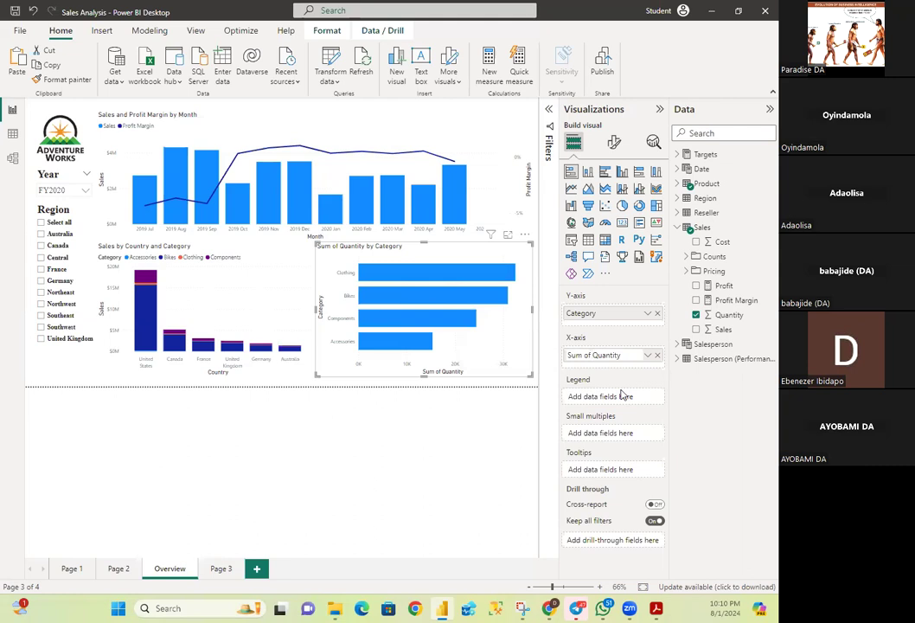
pyautogui.press('BackSpace')
pyautogui.press('BackSpace')
pyautogui.press('BackSpace')
pyautogui.press('BackSpace')
pyautogui.press('BackSpace')
pyautogui.press('BackSpace')
pyautogui.press('BackSpace')
pyautogui.press('Return')
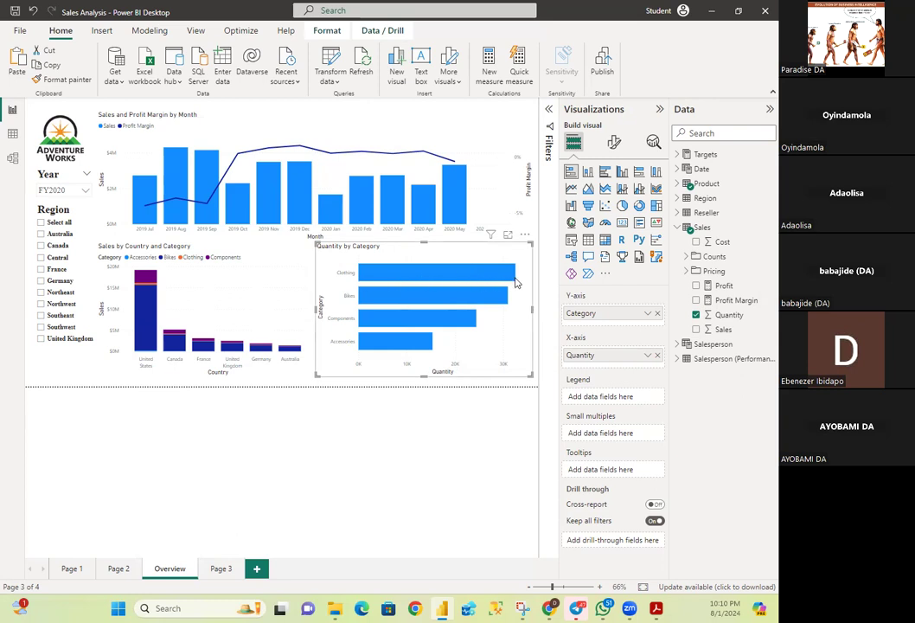
# - Examine each category's quantity in the Quantity by Category chart, cross-highlighting Bikes across the page and clearing the highlight
pyautogui.moveTo(516, 282)
pyautogui.moveTo(498, 309)
pyautogui.click(474, 300)
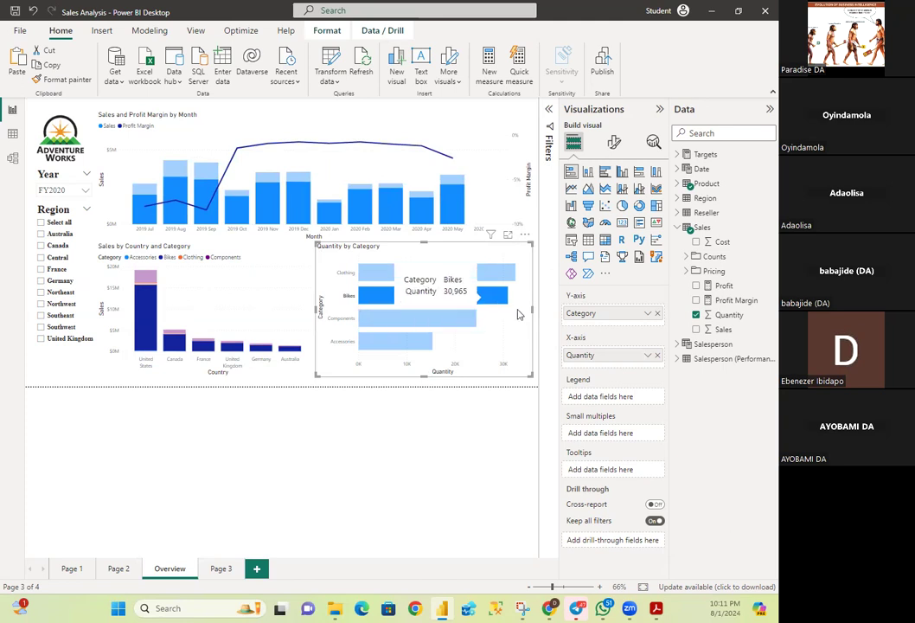
pyautogui.click(483, 315)
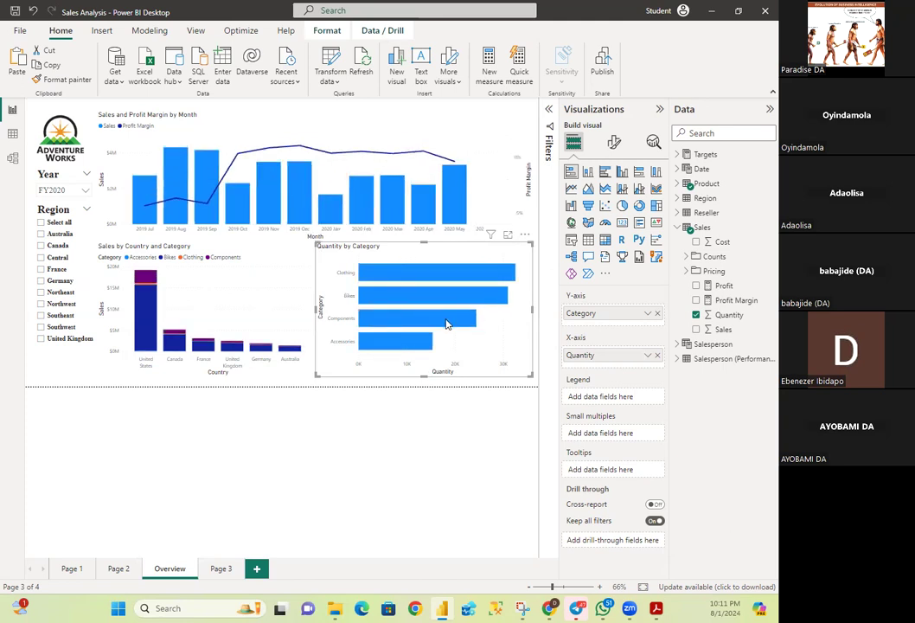
pyautogui.moveTo(465, 325)
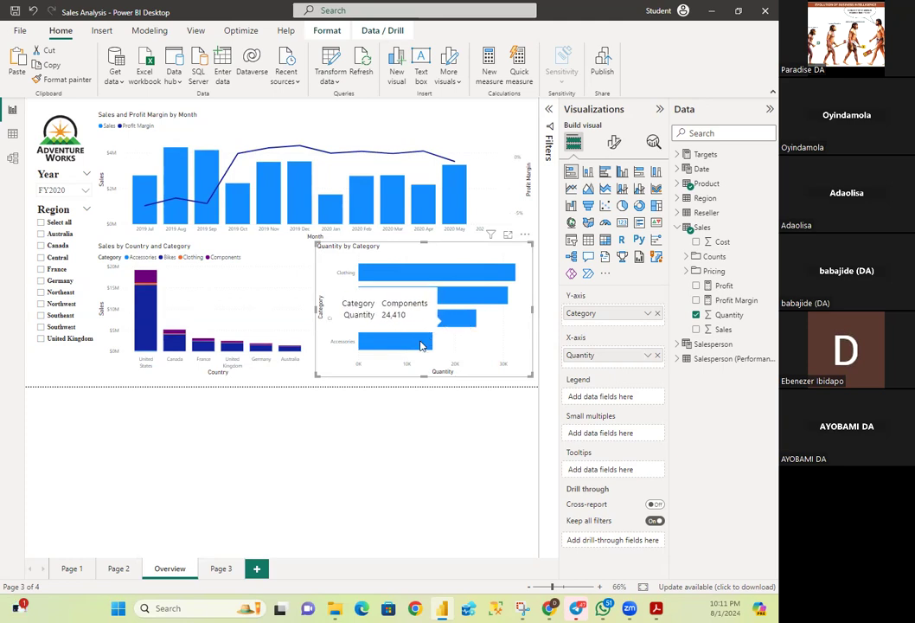
pyautogui.moveTo(420, 348)
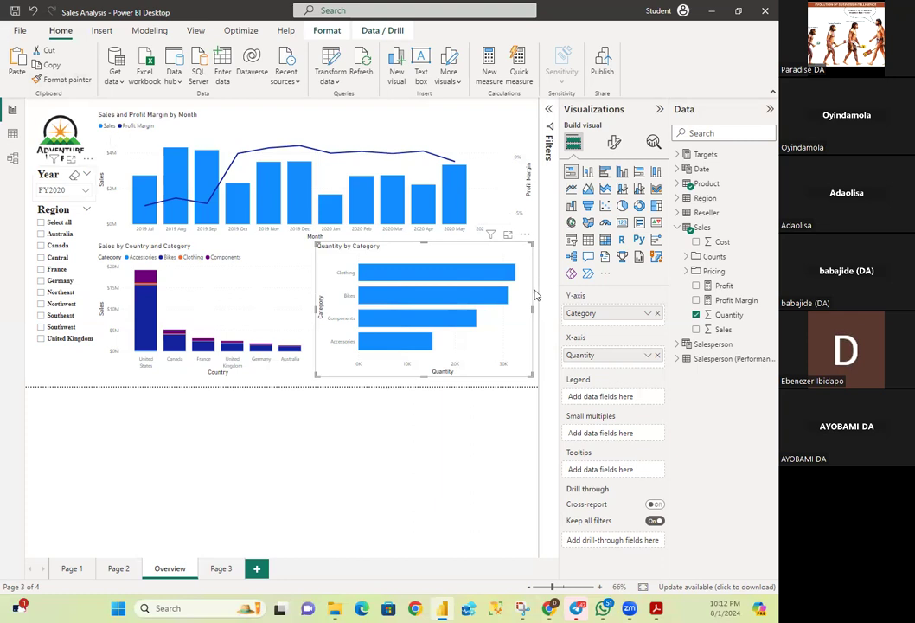
# - Filter the page by FY2018, FY2019, FY2021 and FY2022 in turn to compare the charts, ending on FY2020
pyautogui.click(85, 193)
pyautogui.click(66, 218)
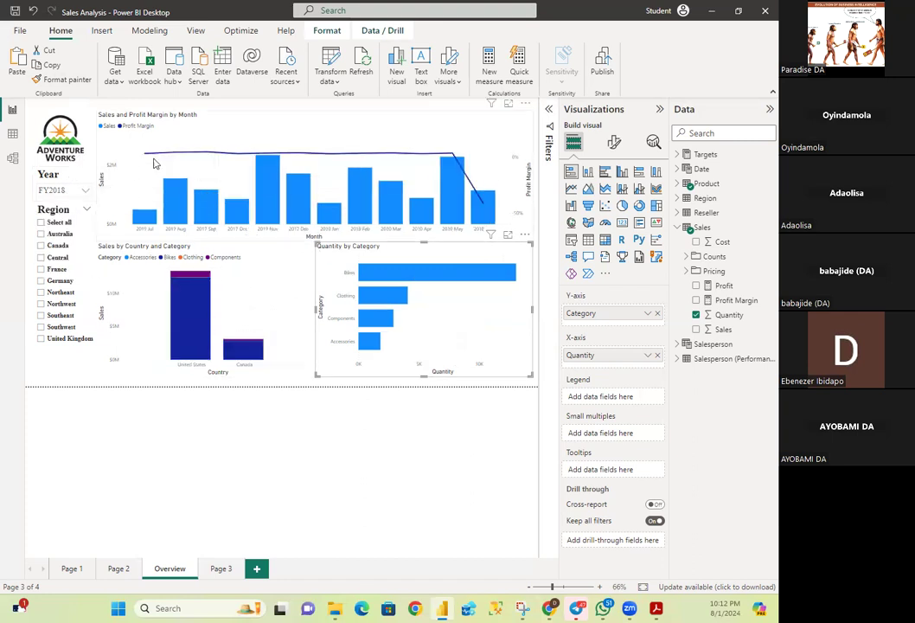
pyautogui.moveTo(450, 184)
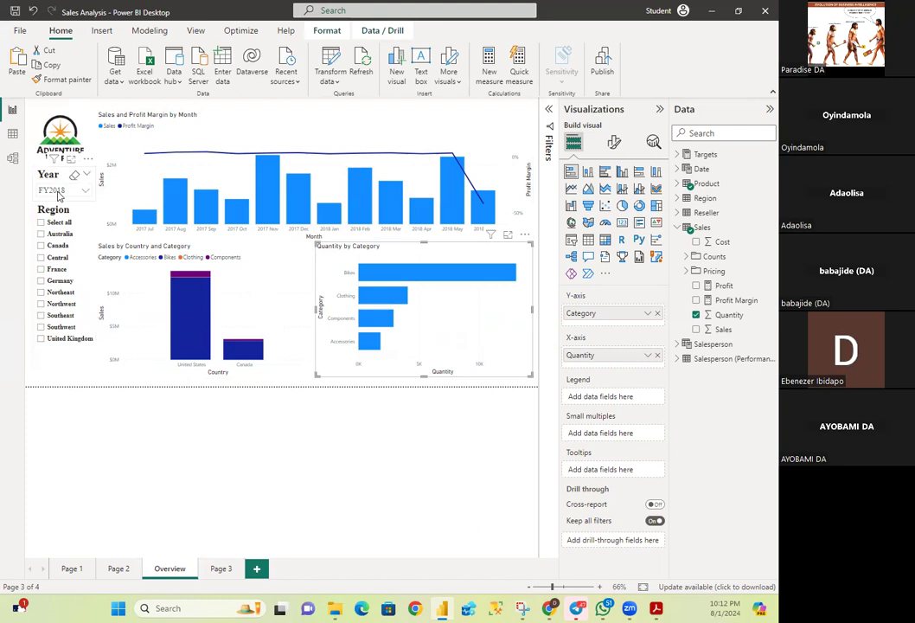
pyautogui.click(58, 192)
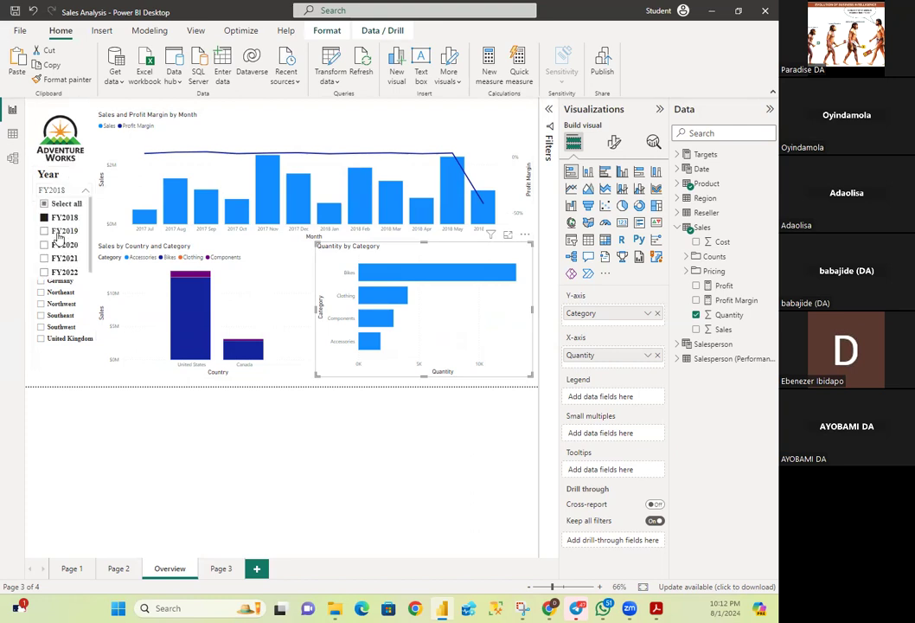
pyautogui.click(59, 233)
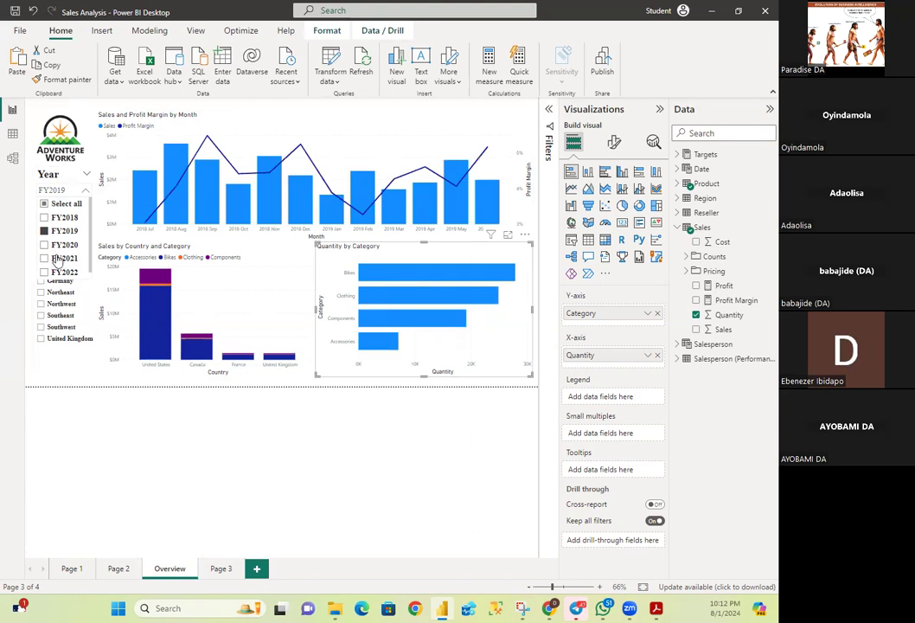
pyautogui.click(57, 259)
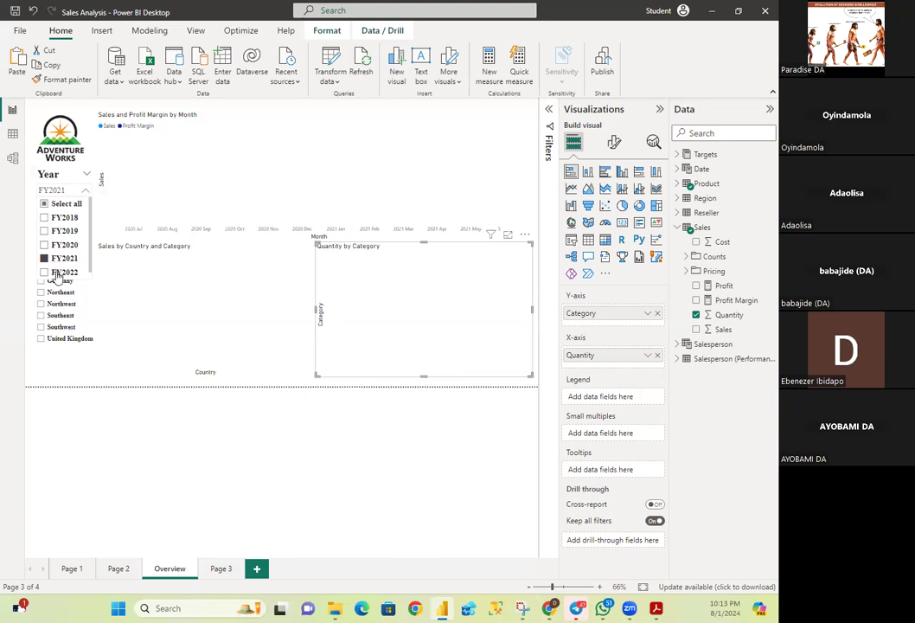
pyautogui.click(58, 273)
pyautogui.click(54, 248)
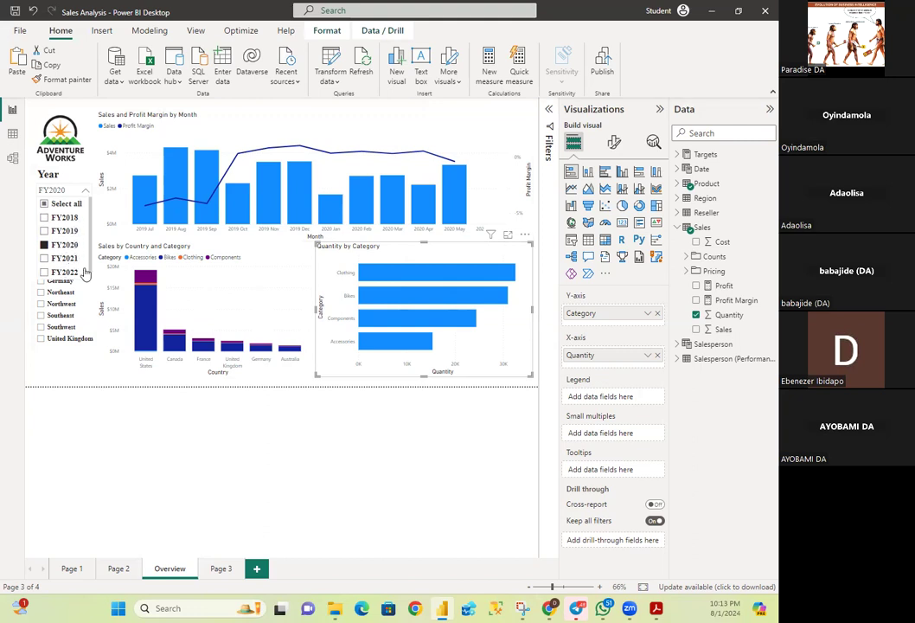
# - Select all years in the Year slicer and examine the full month range of the Sales and Profit Margin chart
pyautogui.click(44, 205)
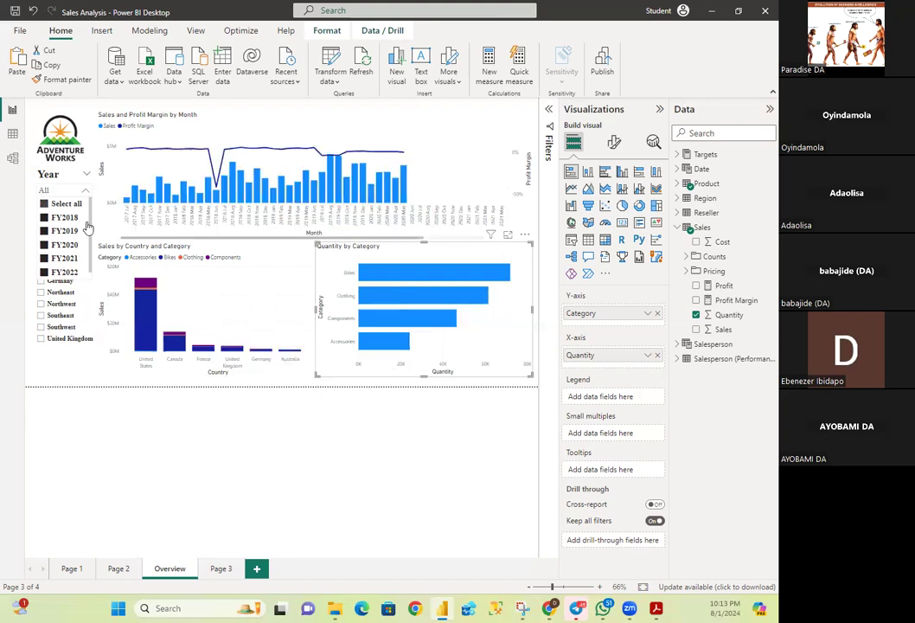
pyautogui.moveTo(371, 293)
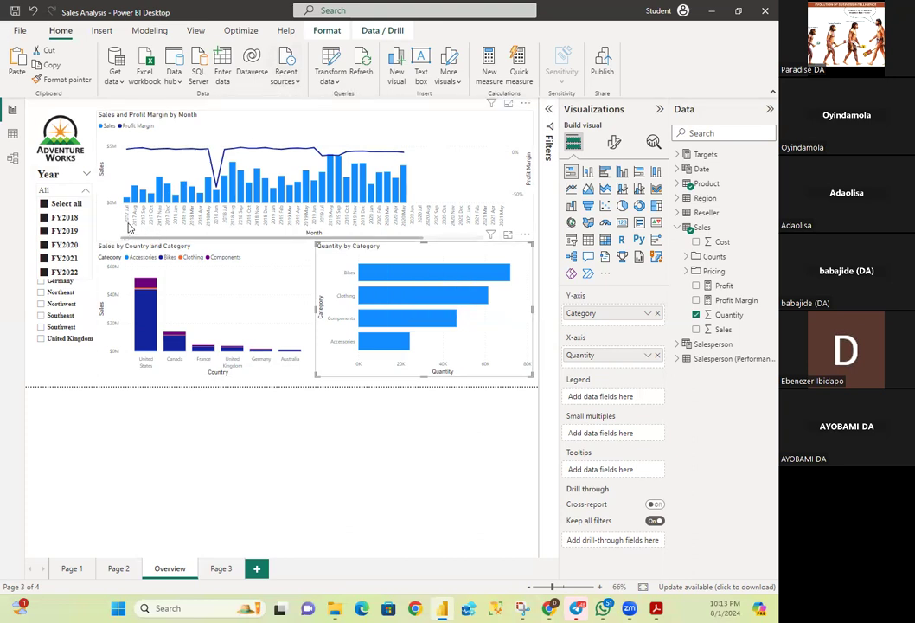
pyautogui.moveTo(130, 239); pyautogui.dragTo(268, 247)
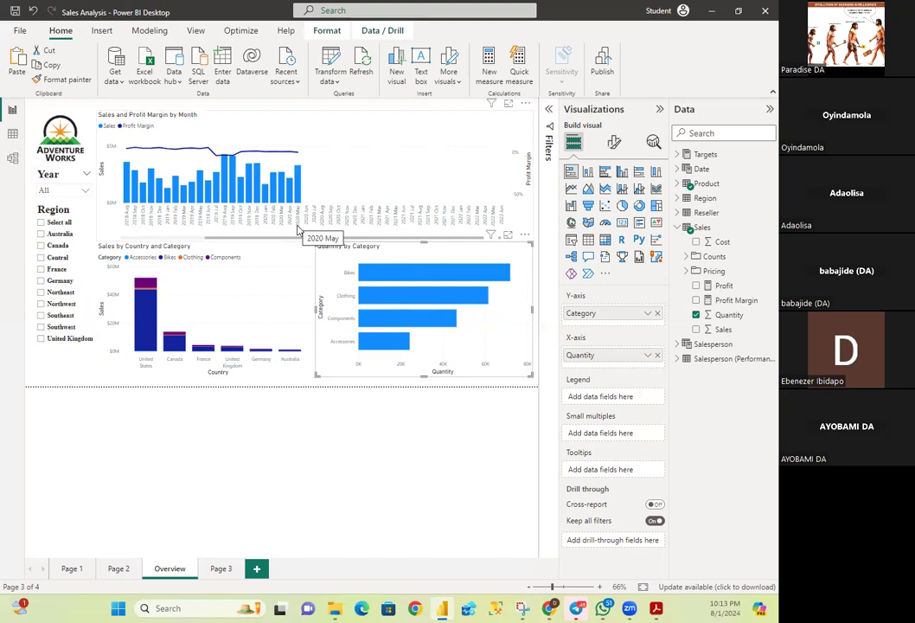
pyautogui.moveTo(282, 239); pyautogui.dragTo(170, 243)
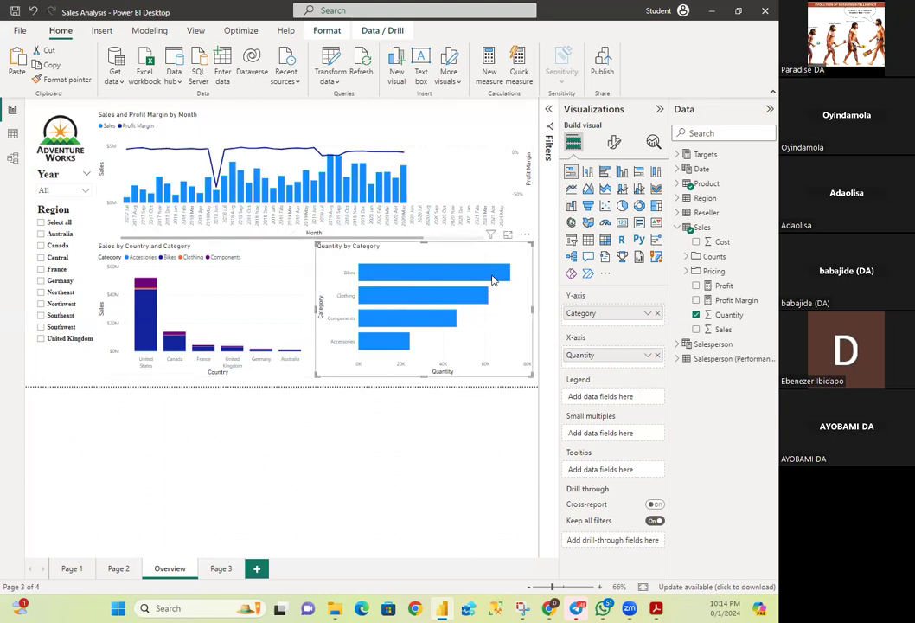
# - Read the all-year quantity of each category and examine the United States column of the Sales by Country and Category chart
pyautogui.moveTo(492, 280)
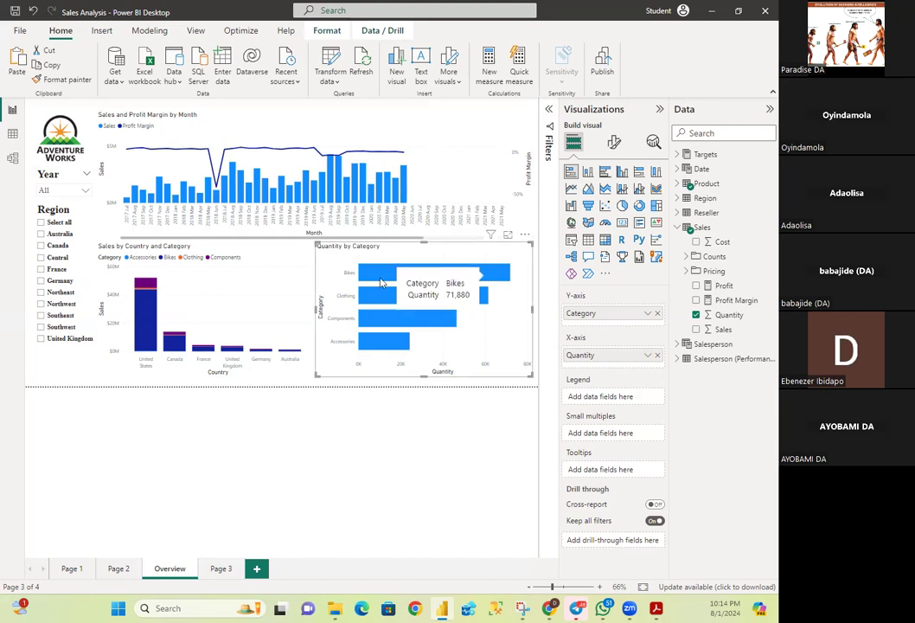
pyautogui.moveTo(471, 300)
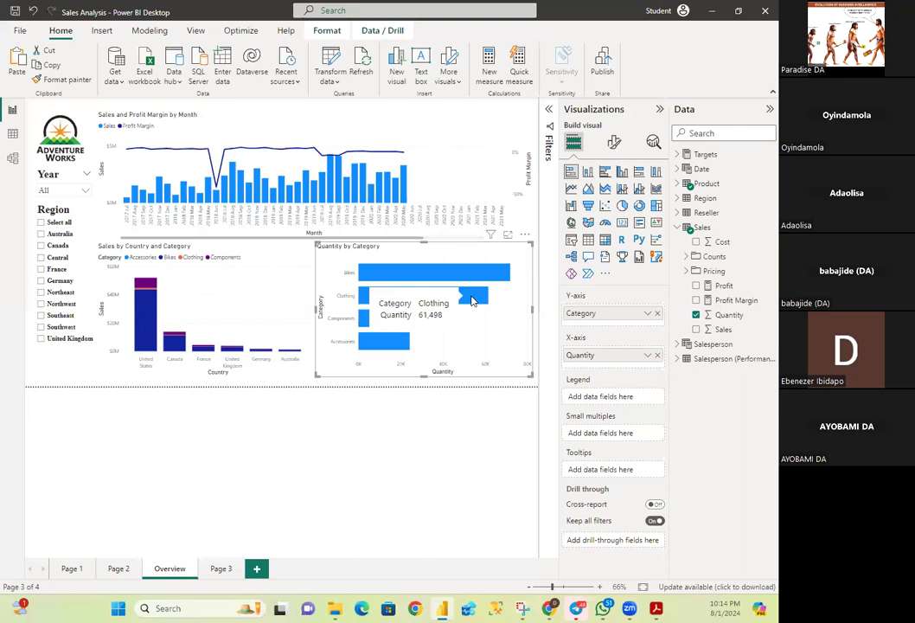
pyautogui.moveTo(408, 320)
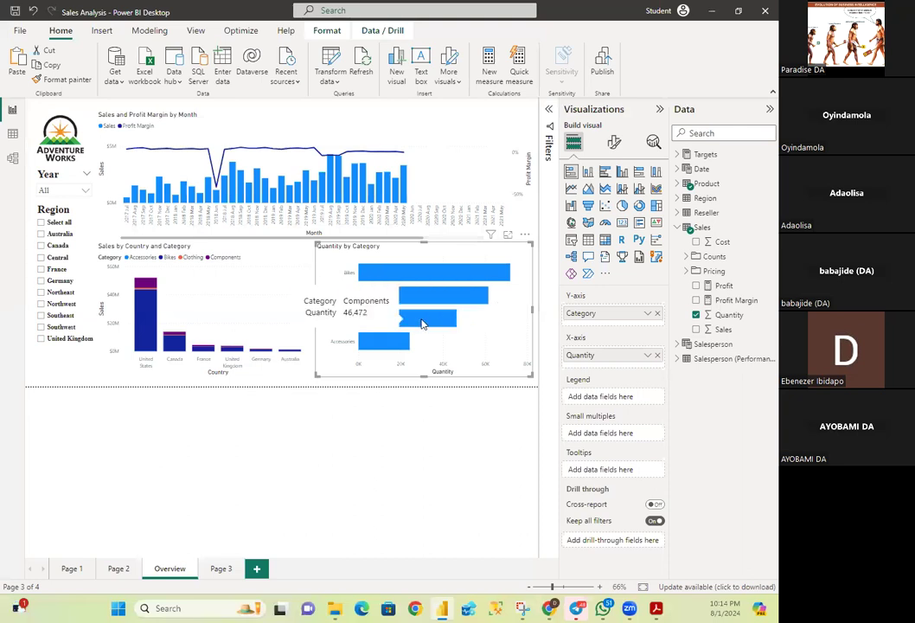
pyautogui.moveTo(381, 351)
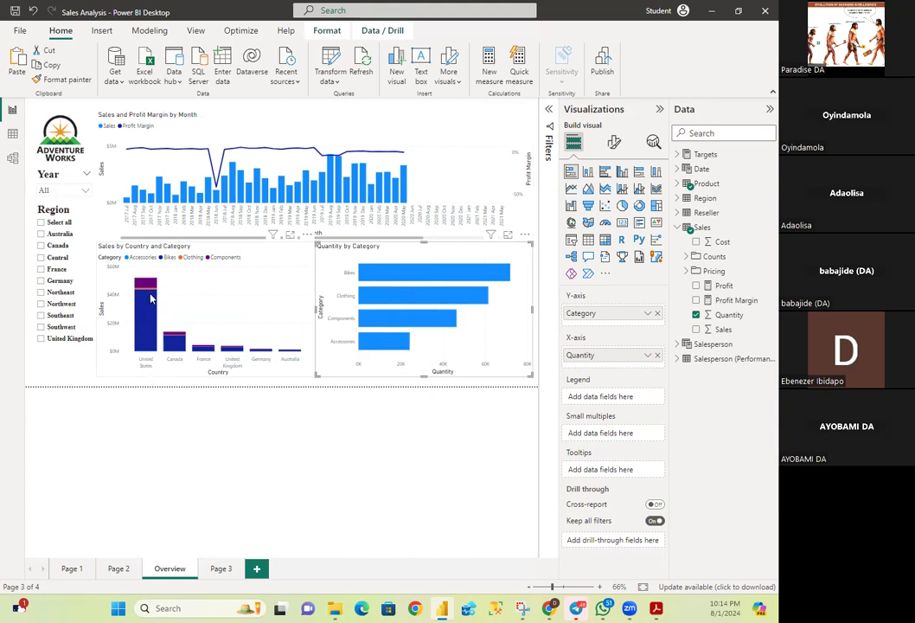
pyautogui.moveTo(139, 277)
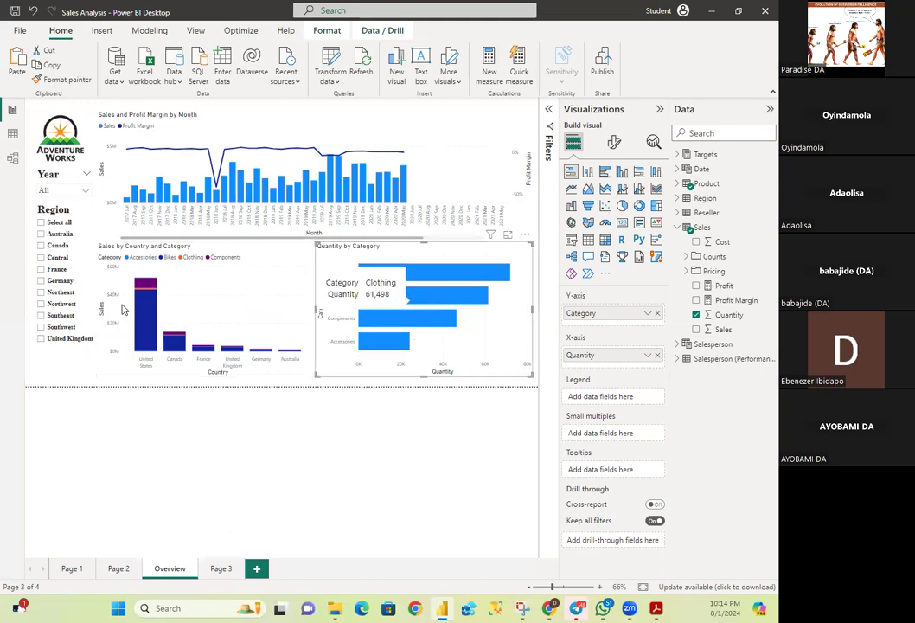
# - Set the Year slicer to FY2020 only
pyautogui.click(84, 192)
pyautogui.click(44, 245)
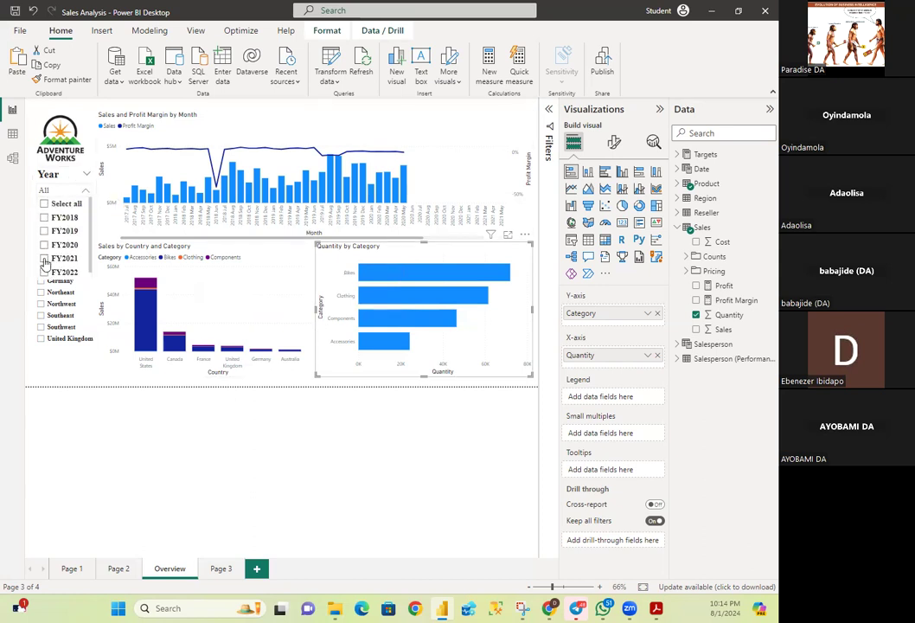
pyautogui.click(56, 193)
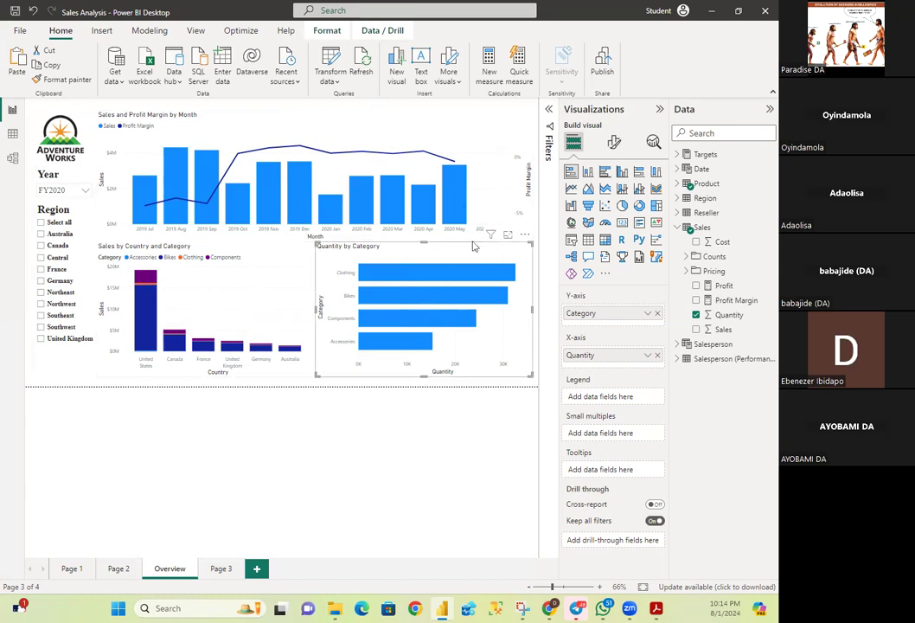
# - Select and clear all regions in the Region slicer, and filter the page to Canada to read its quantity per category
pyautogui.click(40, 223)
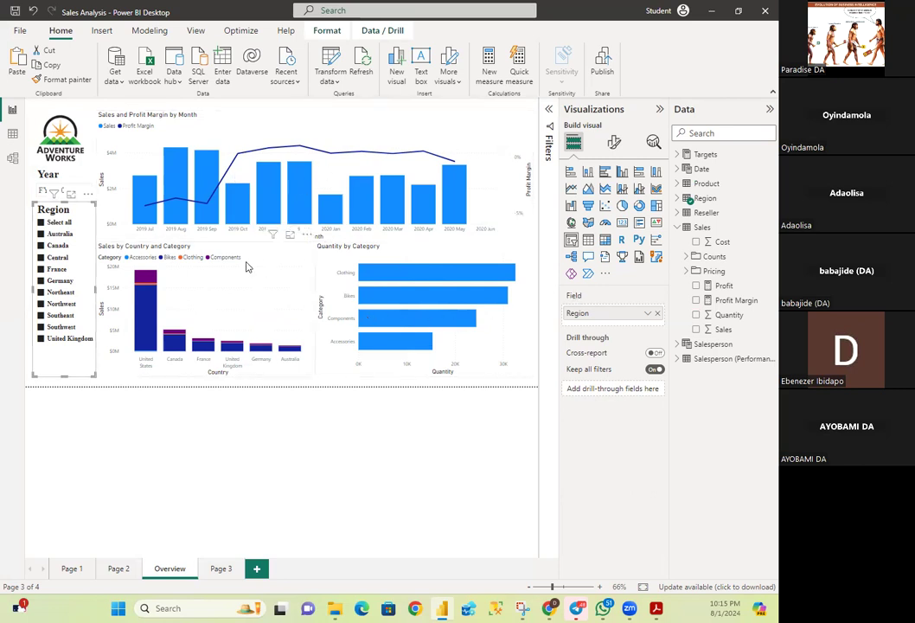
pyautogui.click(39, 223)
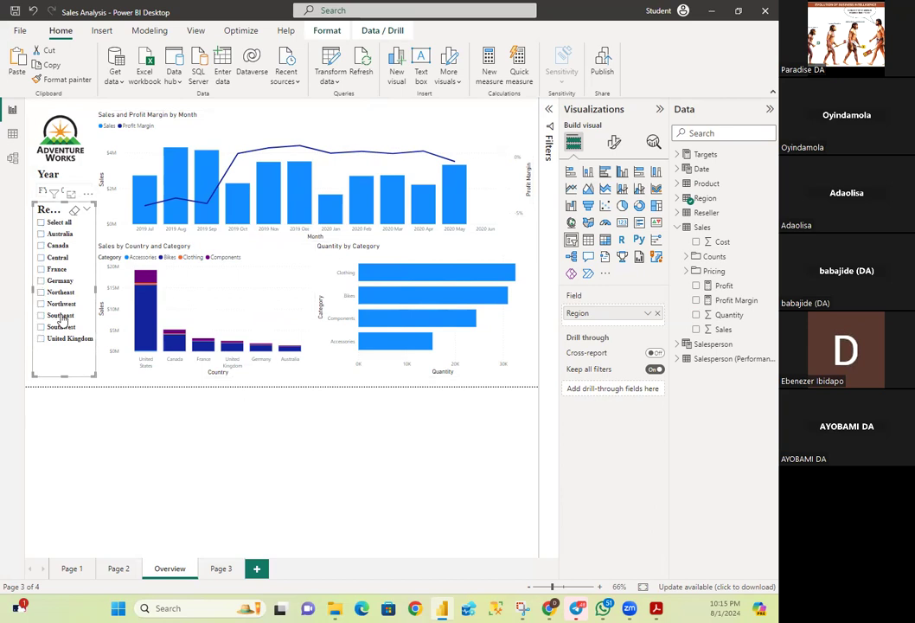
pyautogui.click(40, 247)
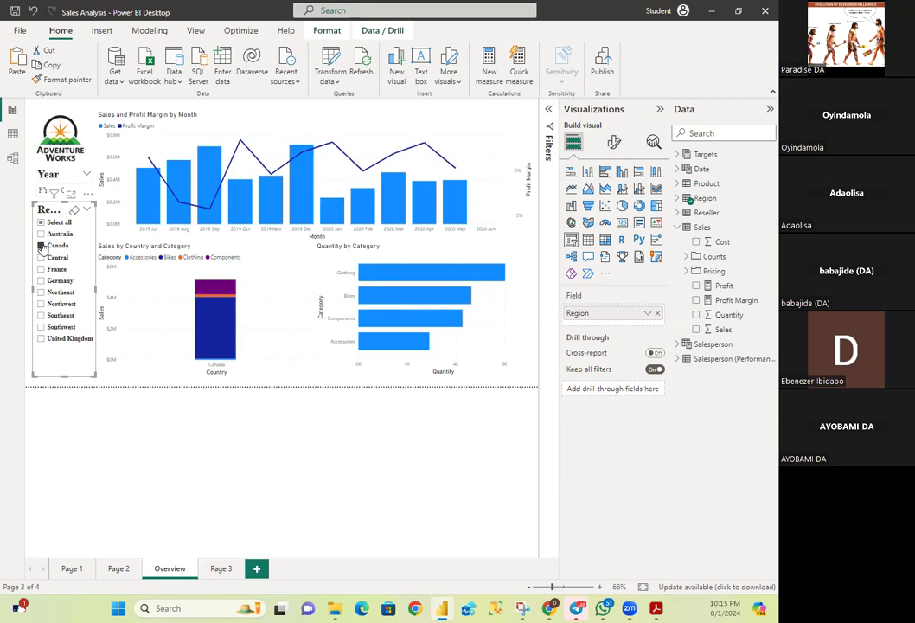
pyautogui.moveTo(406, 276)
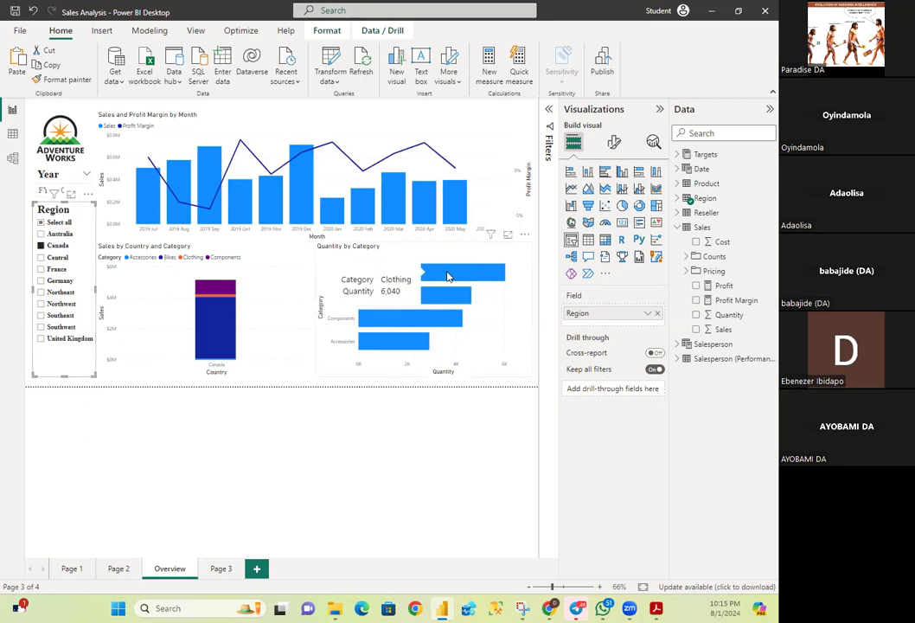
pyautogui.moveTo(395, 305)
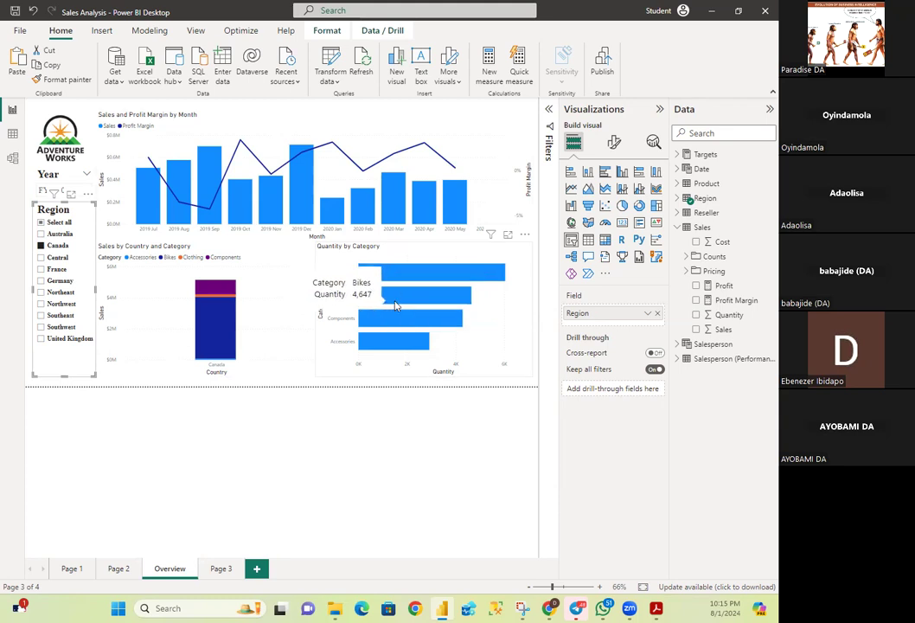
pyautogui.moveTo(391, 324)
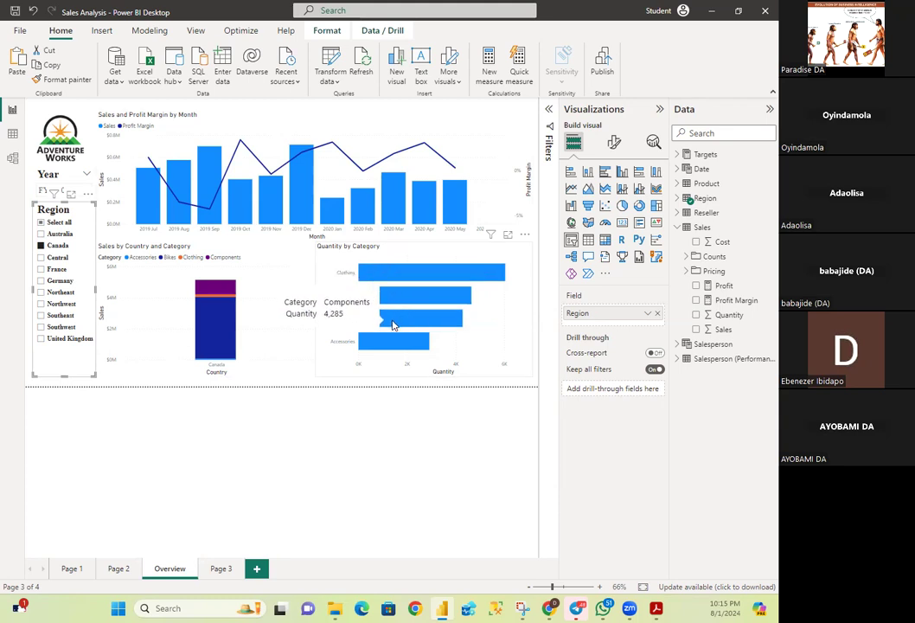
# - Filter the page to the United Kingdom, Northeast, Northwest and Southwest regions one at a time and compare the charts
pyautogui.moveTo(389, 348)
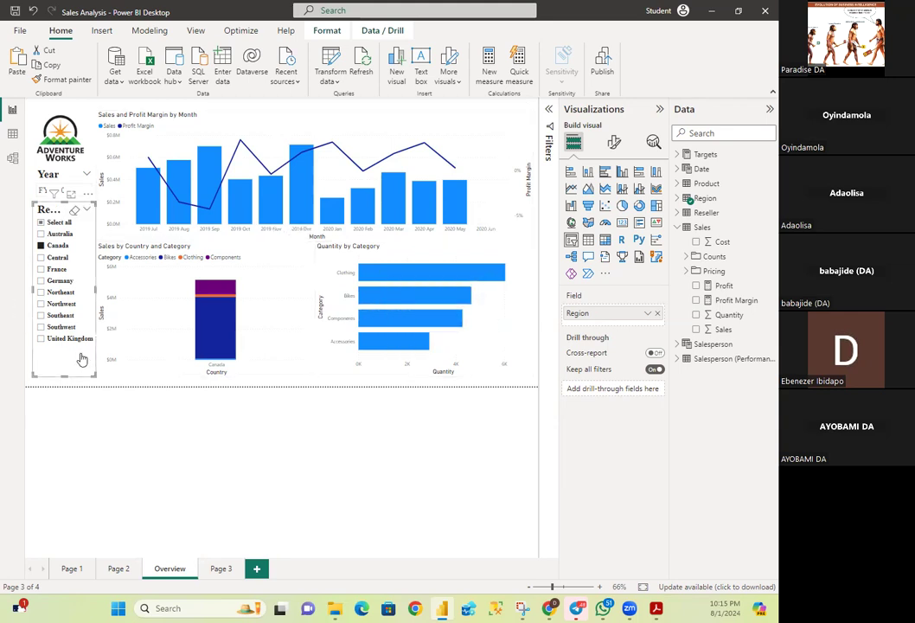
pyautogui.click(40, 339)
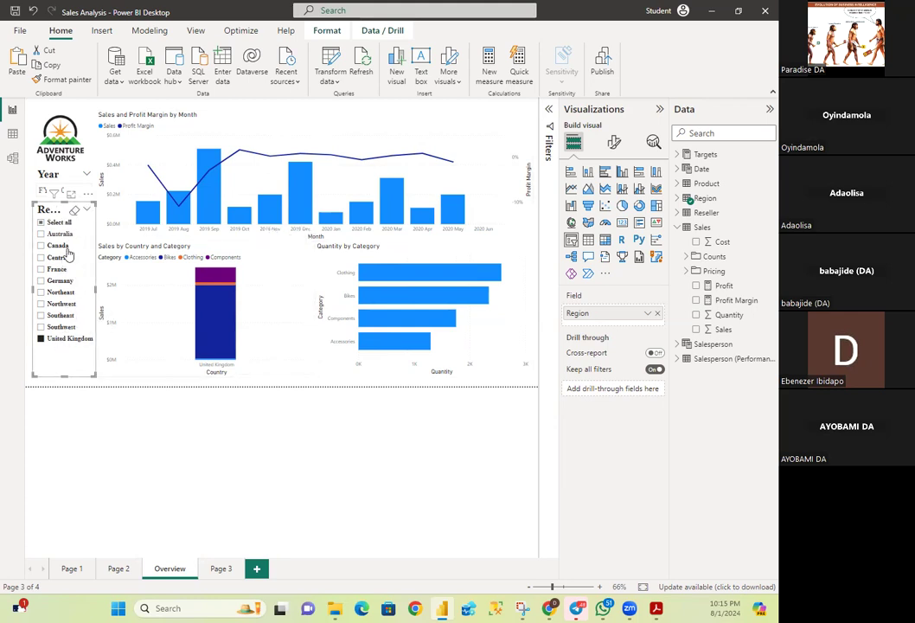
pyautogui.click(40, 293)
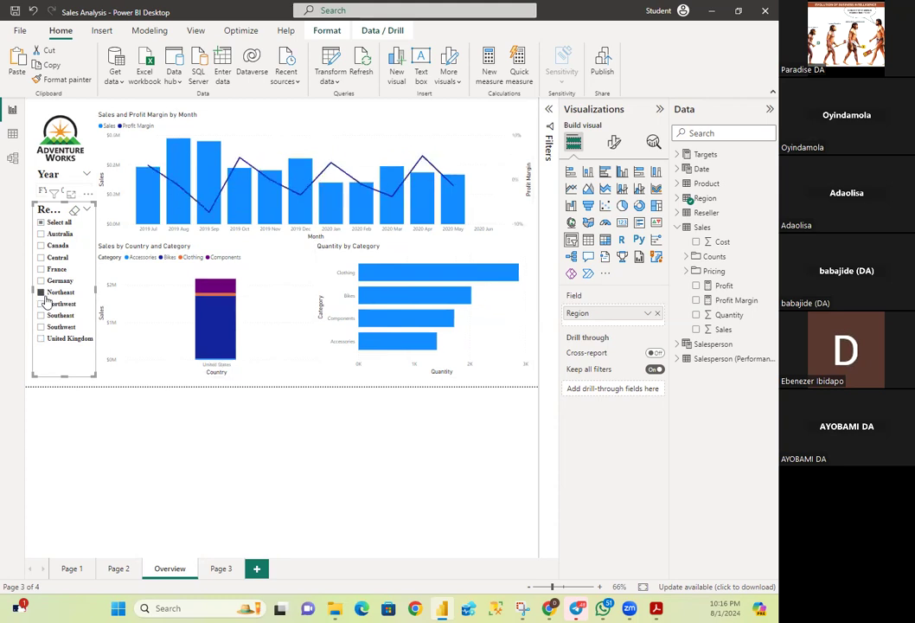
pyautogui.click(40, 304)
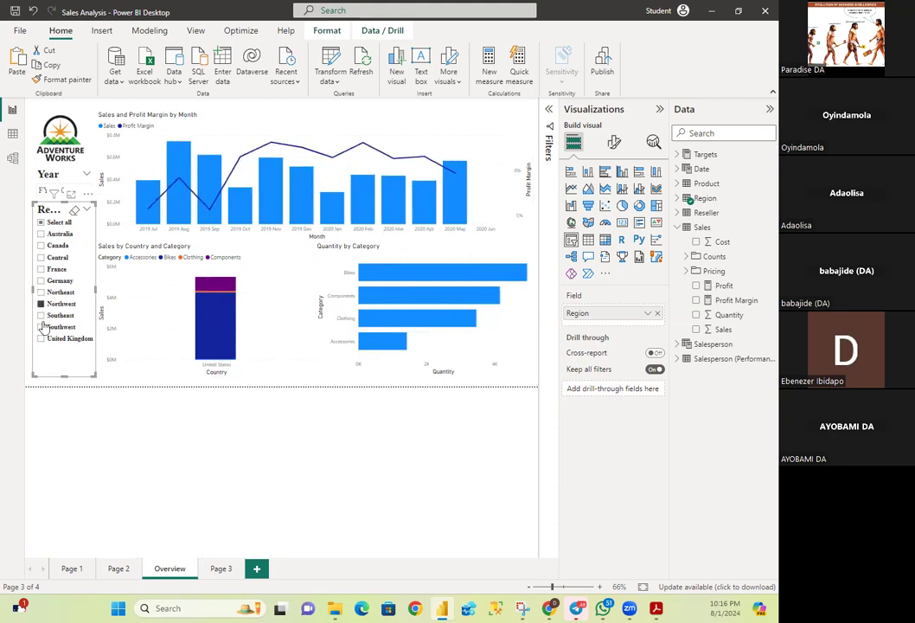
pyautogui.click(40, 327)
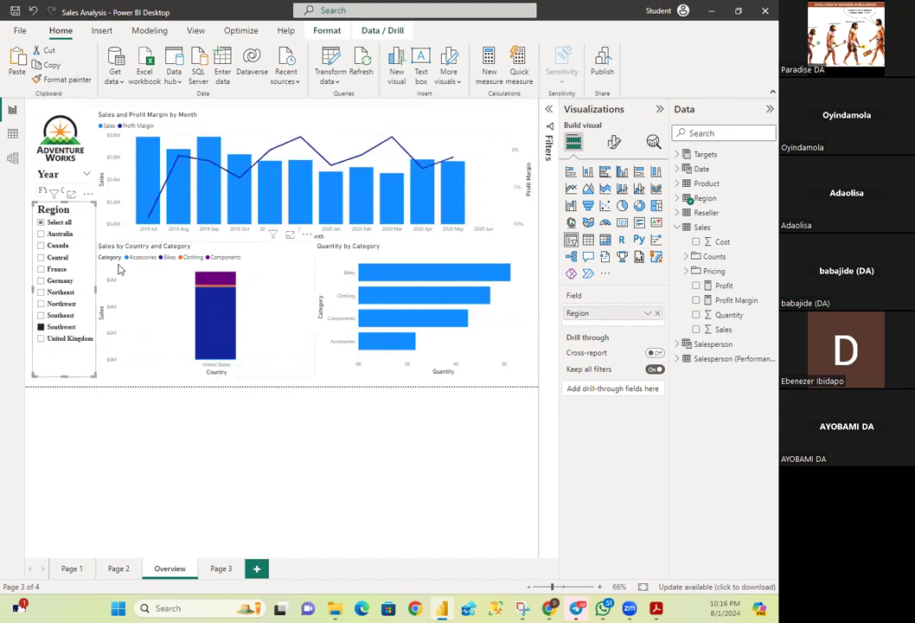
# - Combine Southwest, Southeast, Northwest, Northeast and Central in the Region slicer to view United States sales, and finish by selecting all regions
pyautogui.click(41, 326)
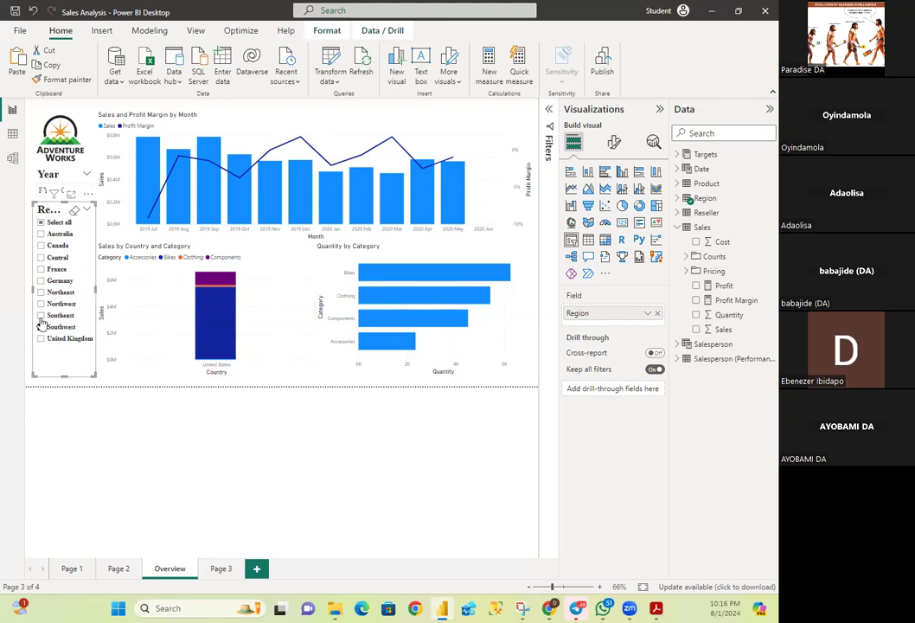
pyautogui.click(41, 315)
pyautogui.click(41, 303)
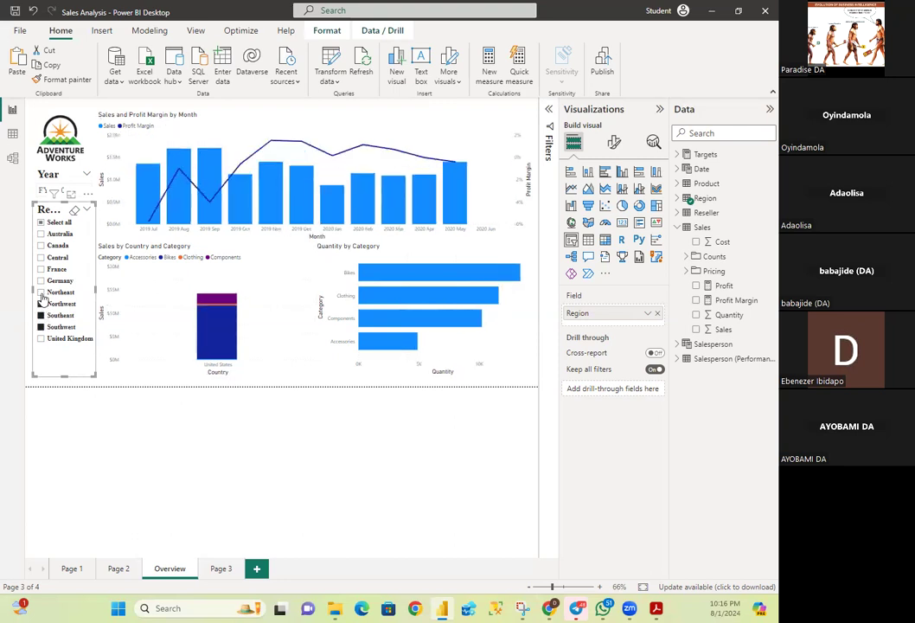
pyautogui.click(40, 292)
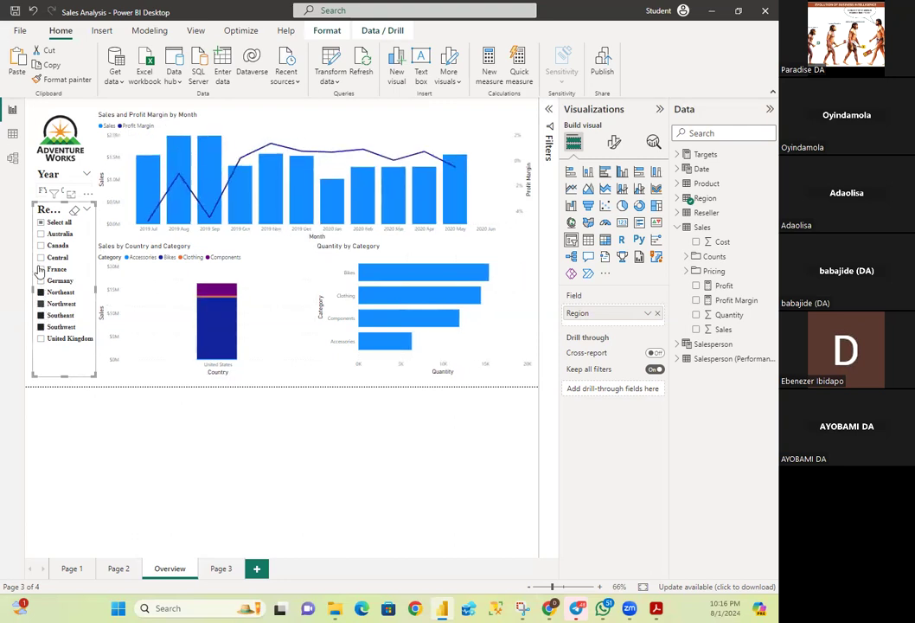
pyautogui.click(40, 257)
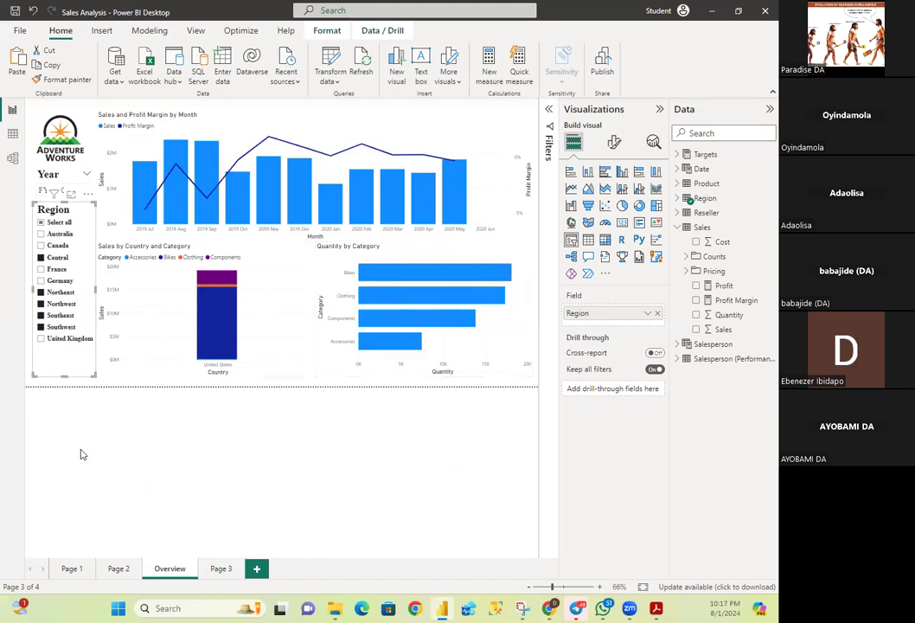
pyautogui.click(304, 386)
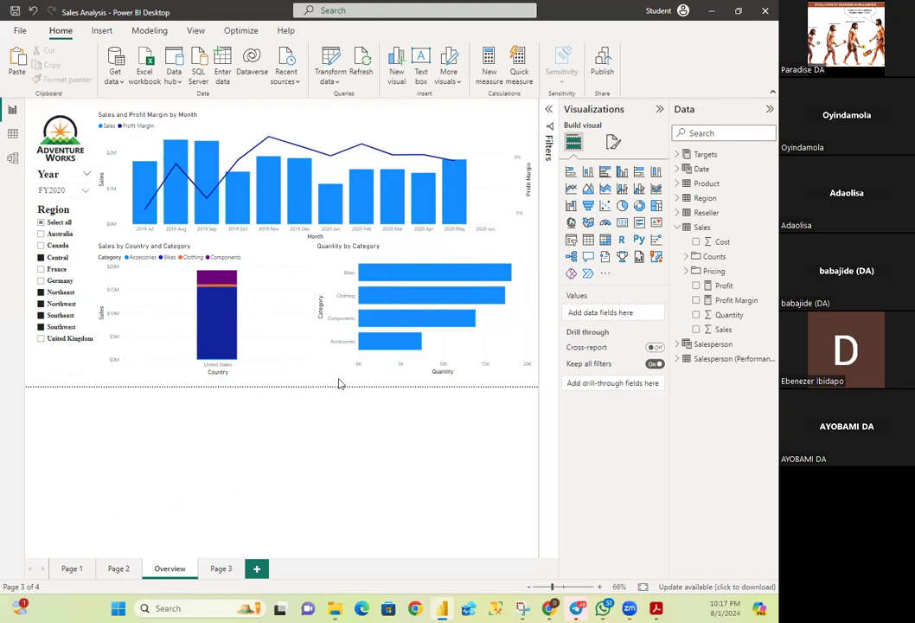
pyautogui.click(85, 227)
# - Turn on single select in the selection settings of the Year slicer
pyautogui.click(63, 177)
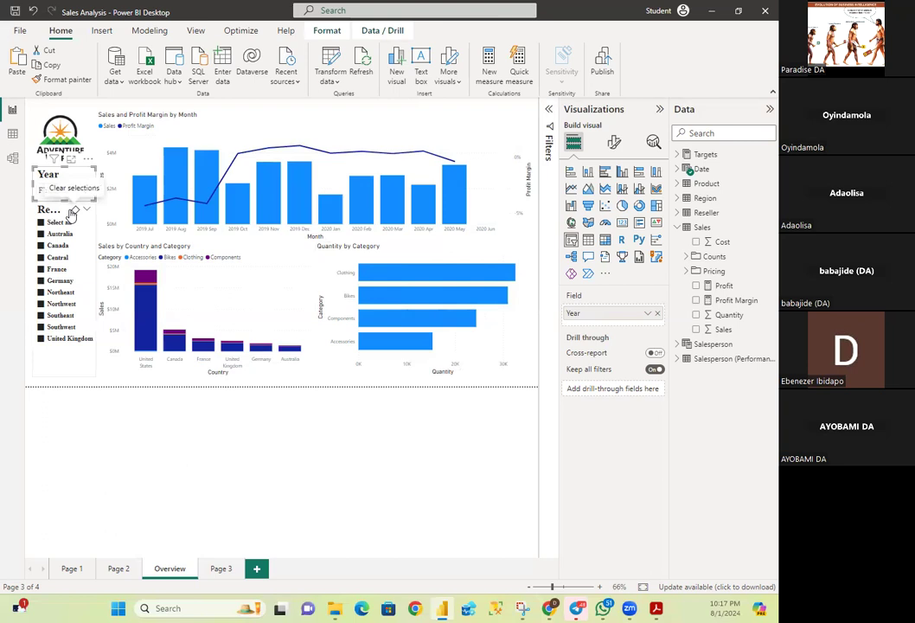
pyautogui.click(613, 144)
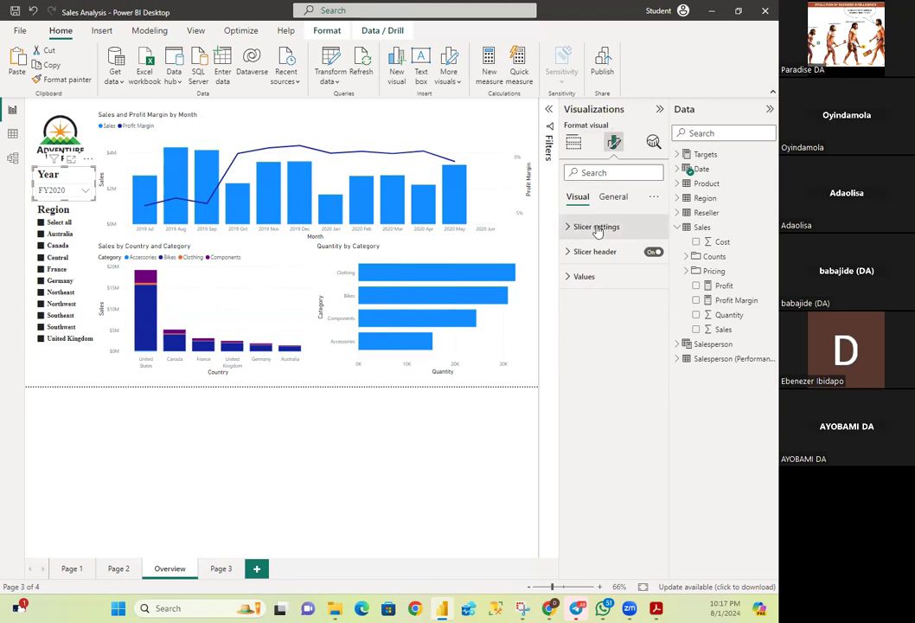
pyautogui.click(567, 228)
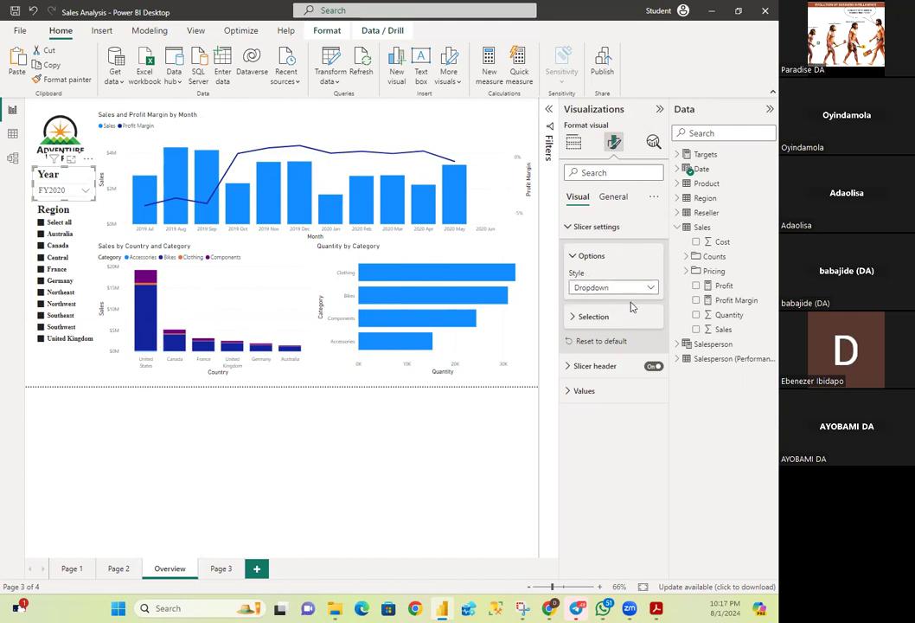
pyautogui.click(575, 320)
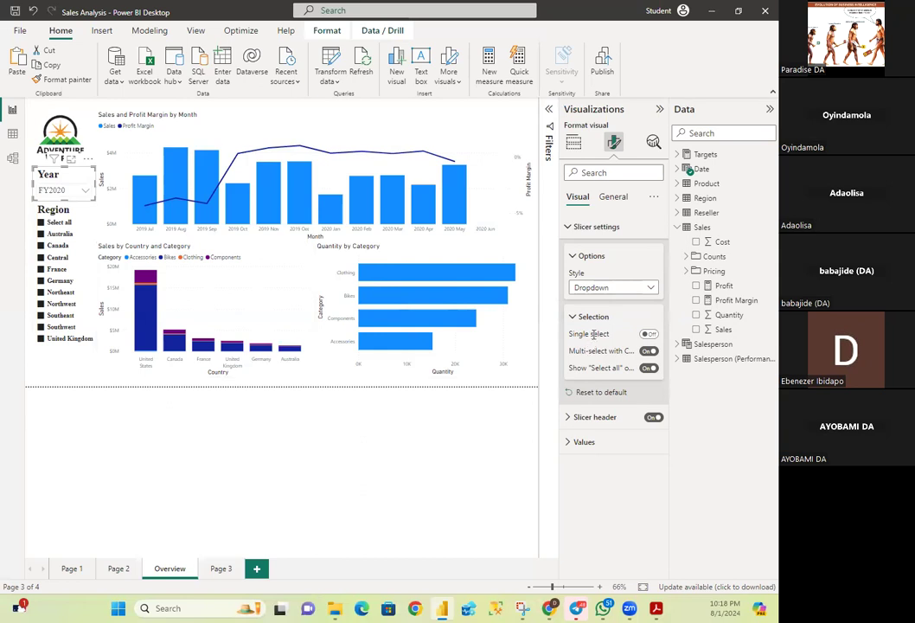
pyautogui.click(648, 334)
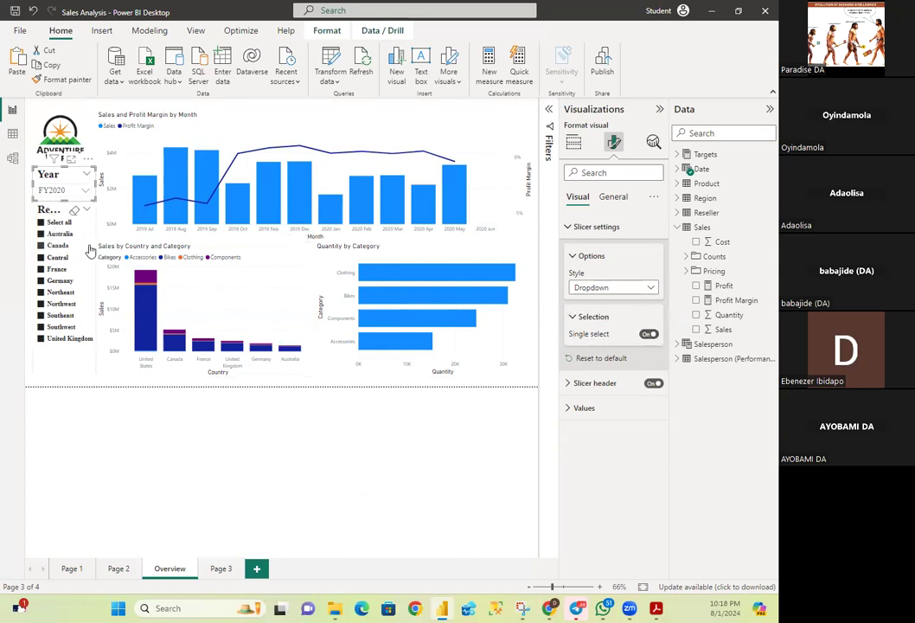
# - Clear Canada in the Region slicer, and undo the select-all made in the slicer's focus mode before returning to the report
pyautogui.click(60, 239)
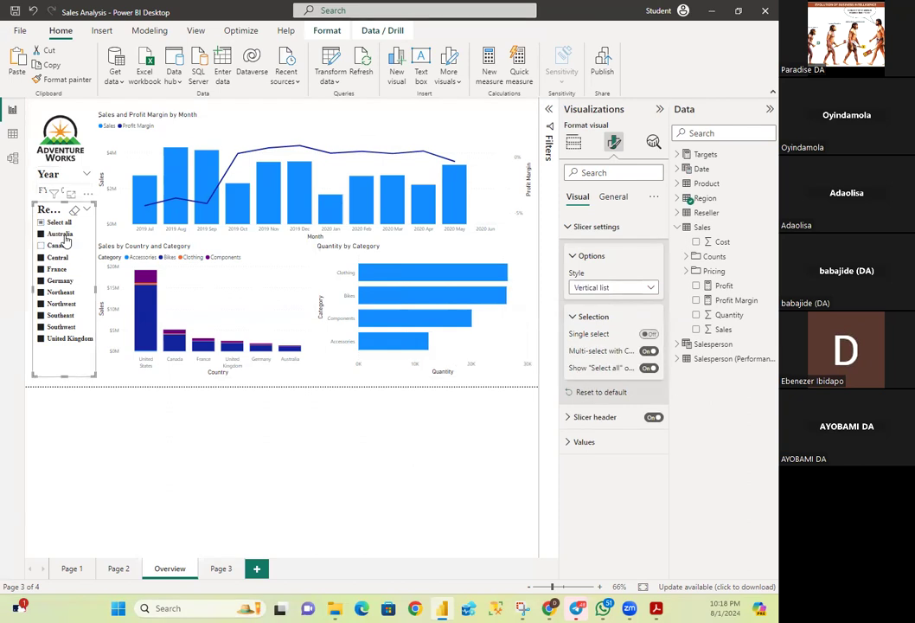
pyautogui.click(71, 192)
pyautogui.click(53, 166)
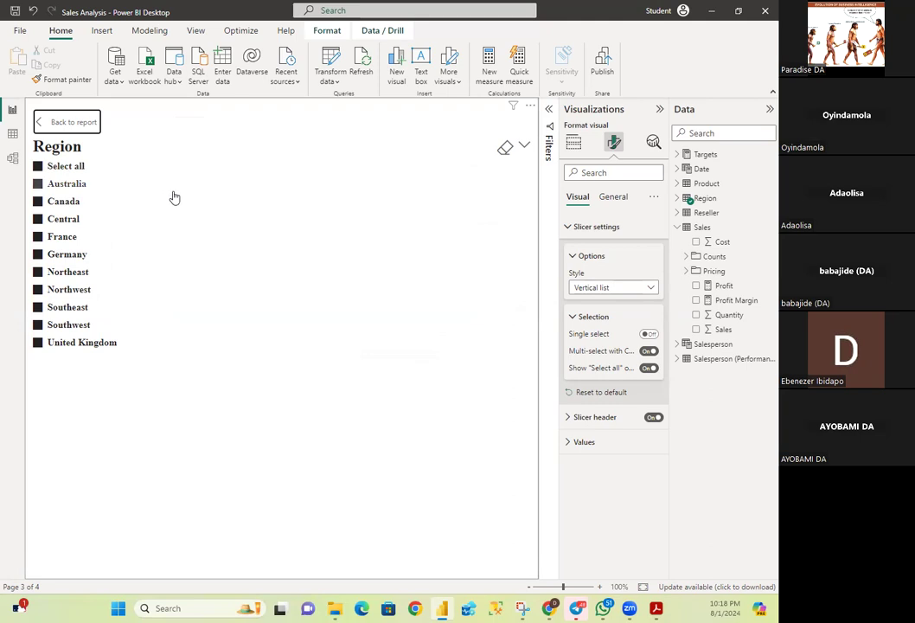
pyautogui.hotkey('ctrl', 'z')
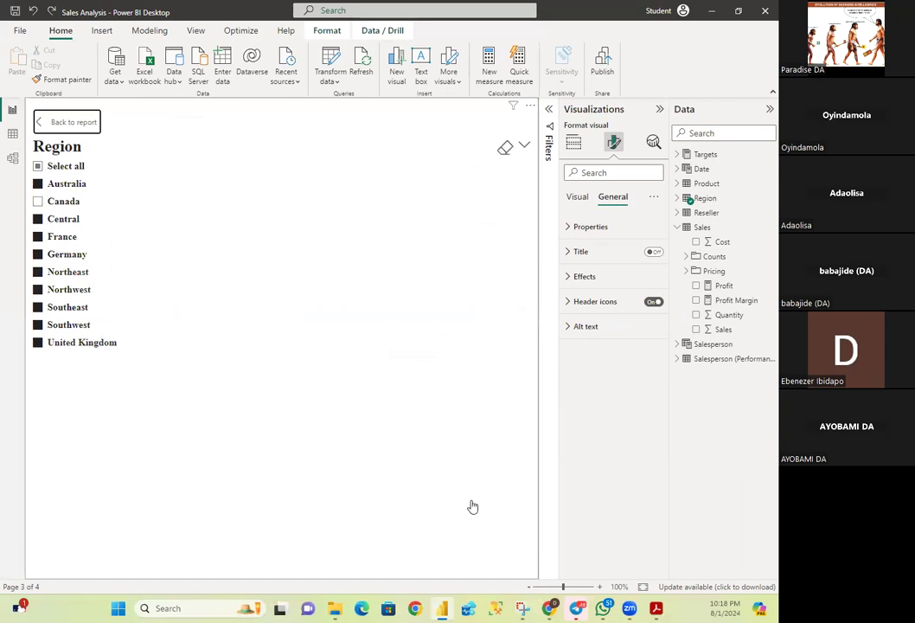
pyautogui.click(52, 124)
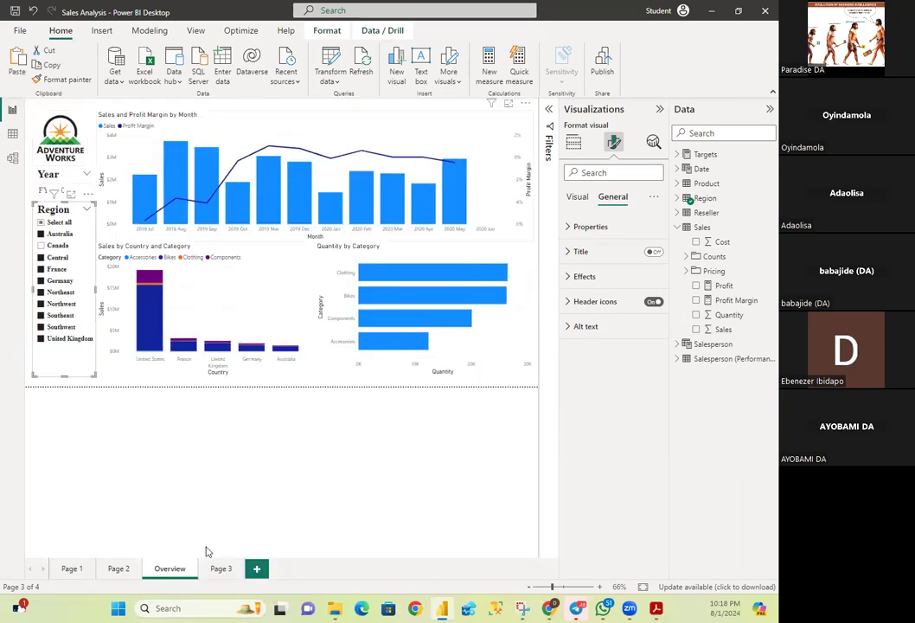
# - Test single selection in the Year slicer by choosing FY2018, FY2019, FY2020, FY2021 and FY2022 one after another
pyautogui.click(73, 188)
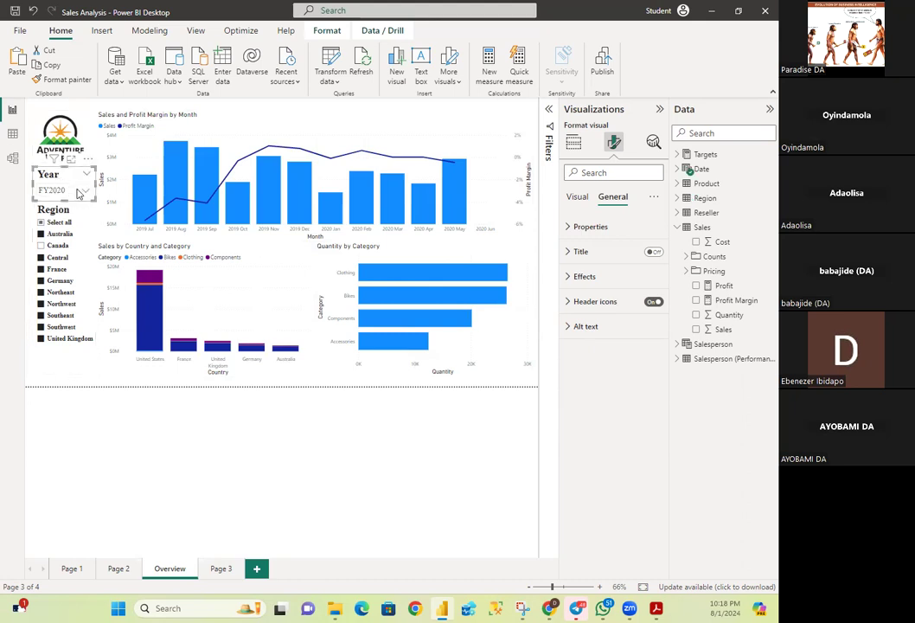
pyautogui.click(86, 194)
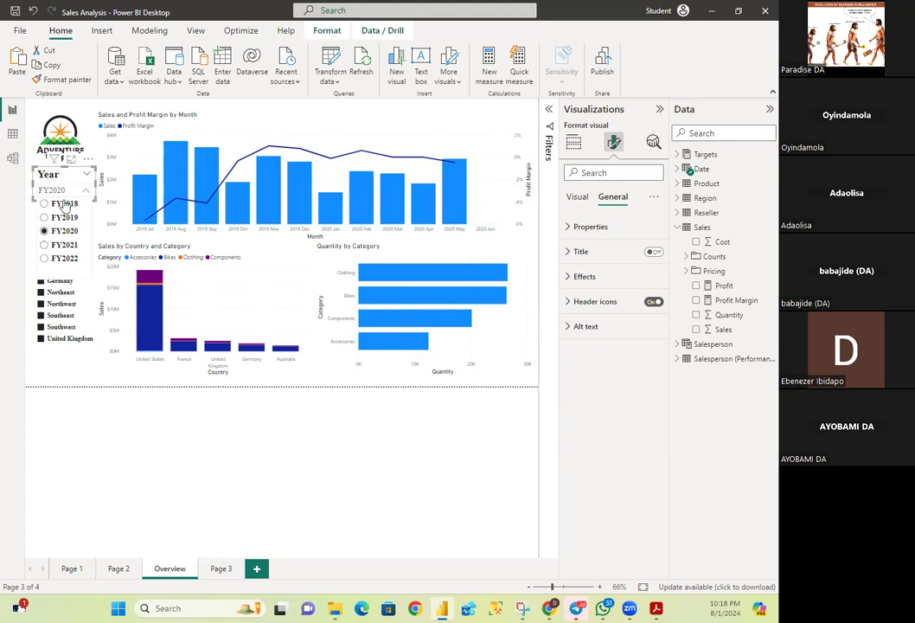
pyautogui.click(49, 204)
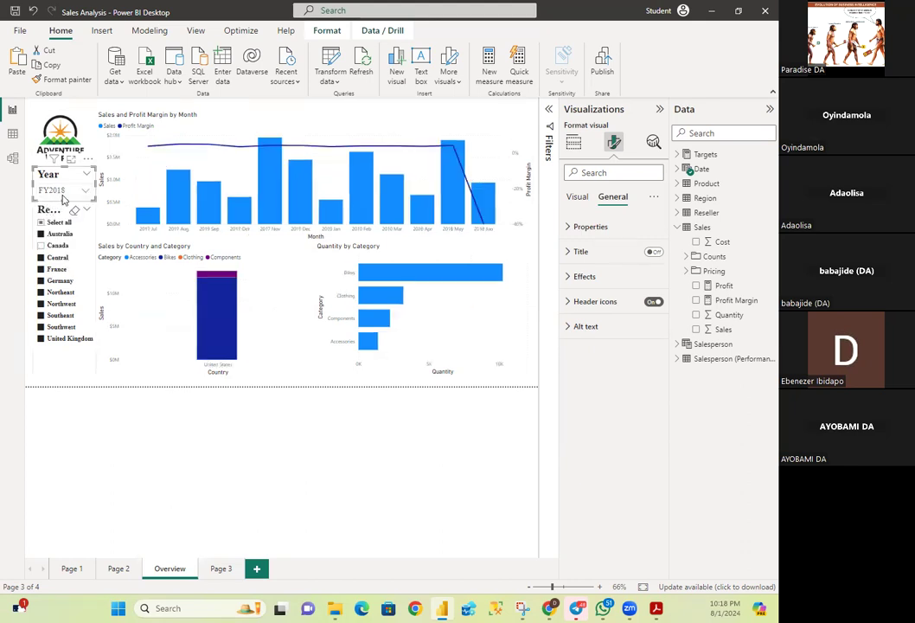
pyautogui.click(87, 193)
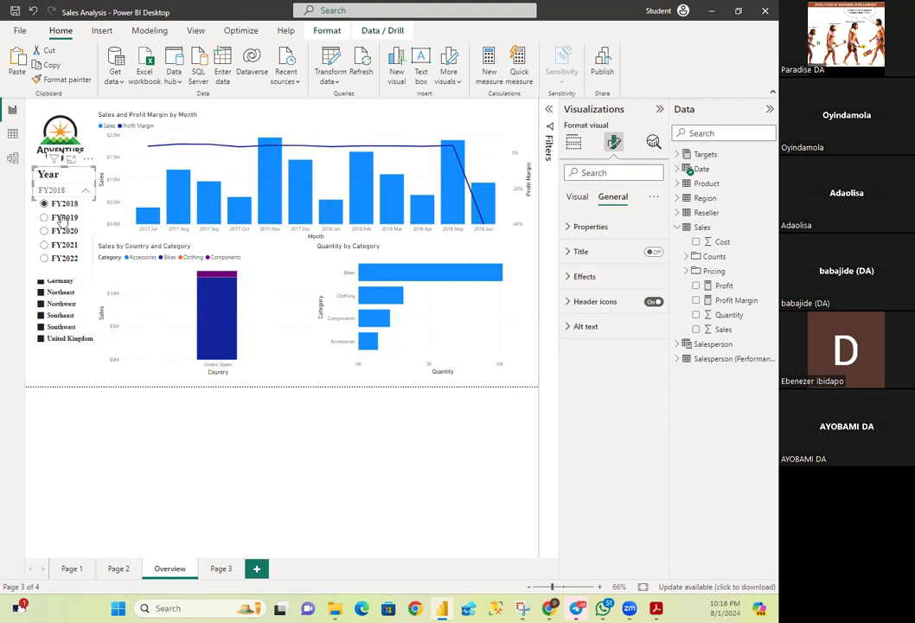
pyautogui.click(62, 215)
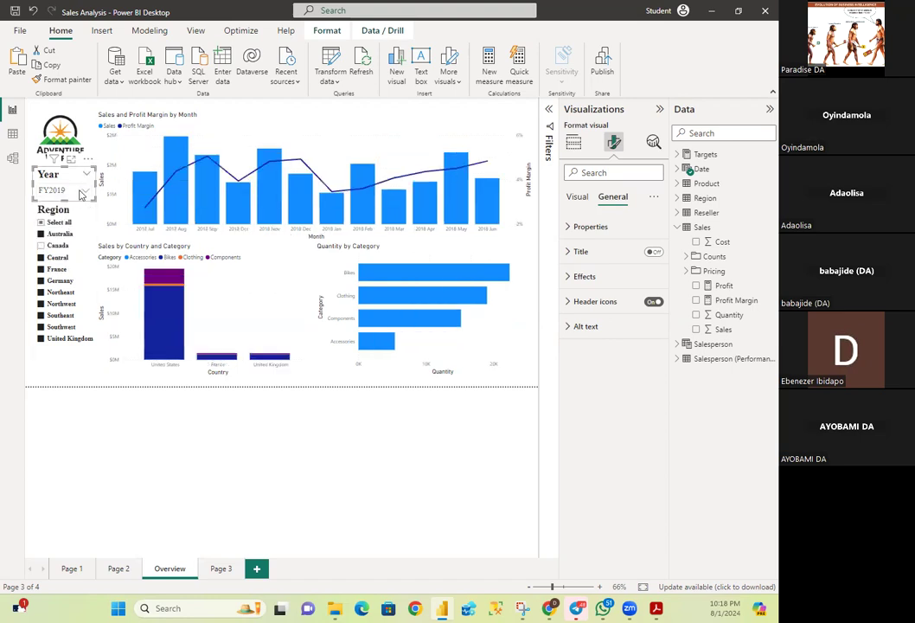
pyautogui.click(85, 194)
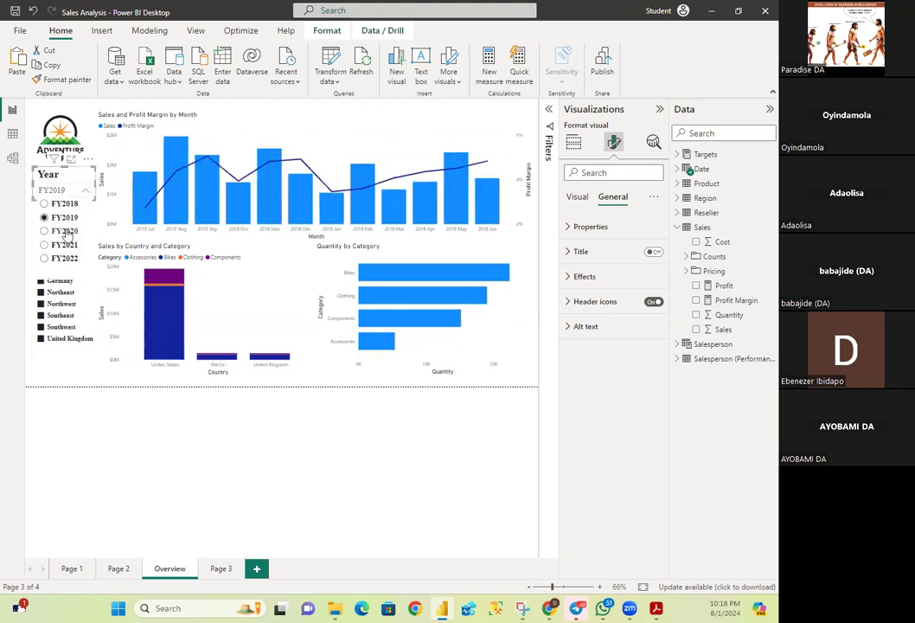
pyautogui.click(66, 232)
pyautogui.click(62, 192)
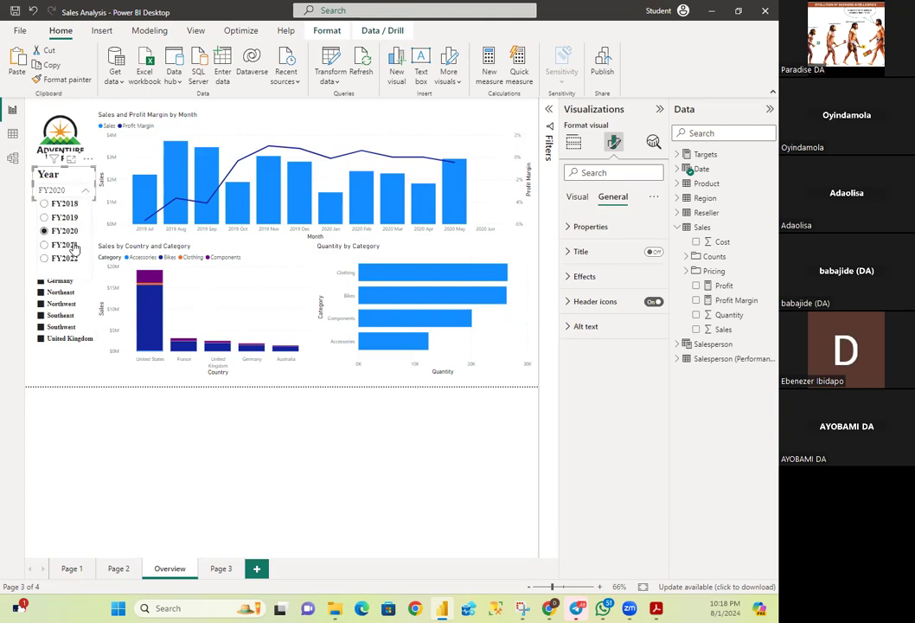
pyautogui.click(66, 245)
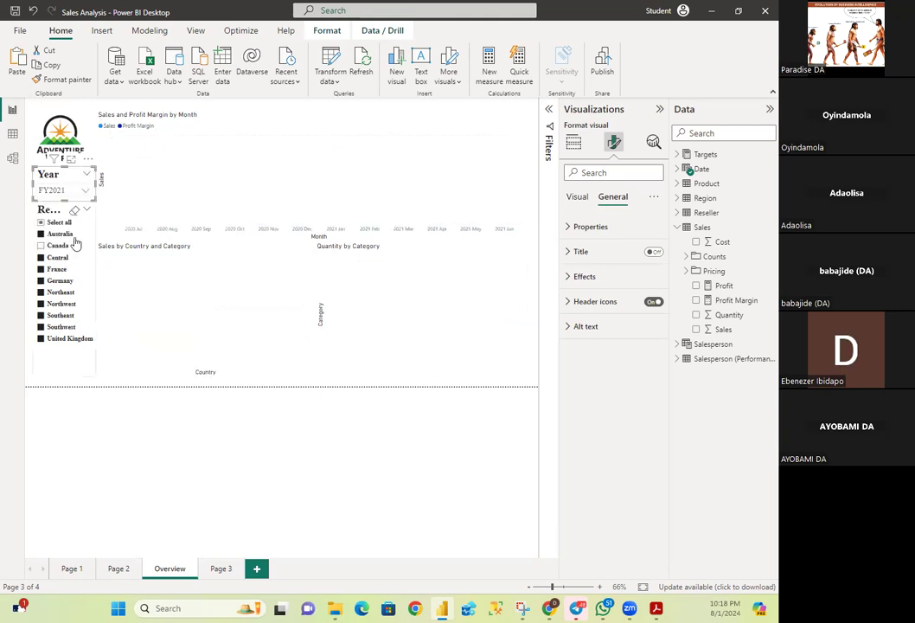
pyautogui.click(64, 192)
pyautogui.click(64, 258)
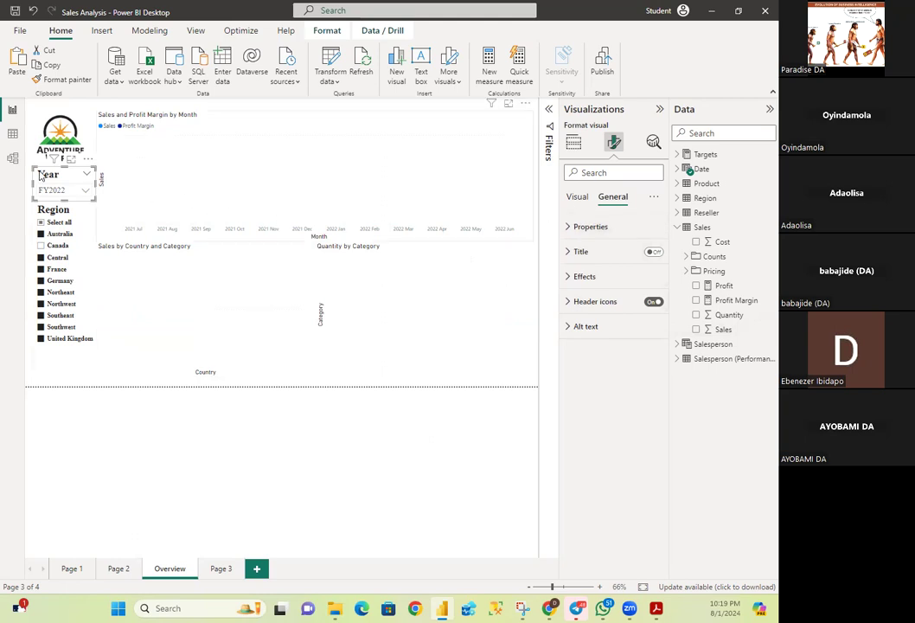
# - Turn off single select for the Year slicer, and check its year list with the "Select all" option left on
pyautogui.click(577, 198)
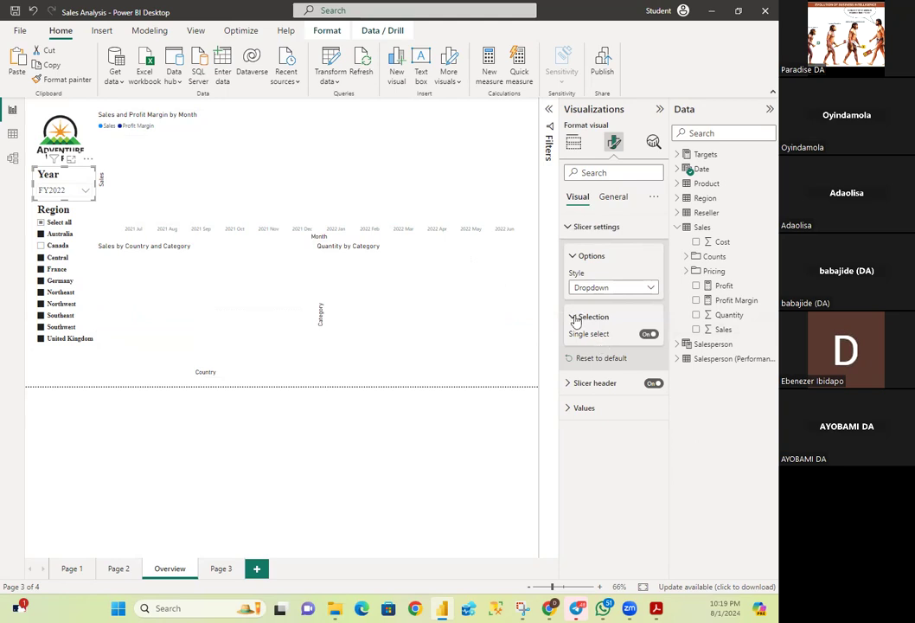
pyautogui.click(650, 334)
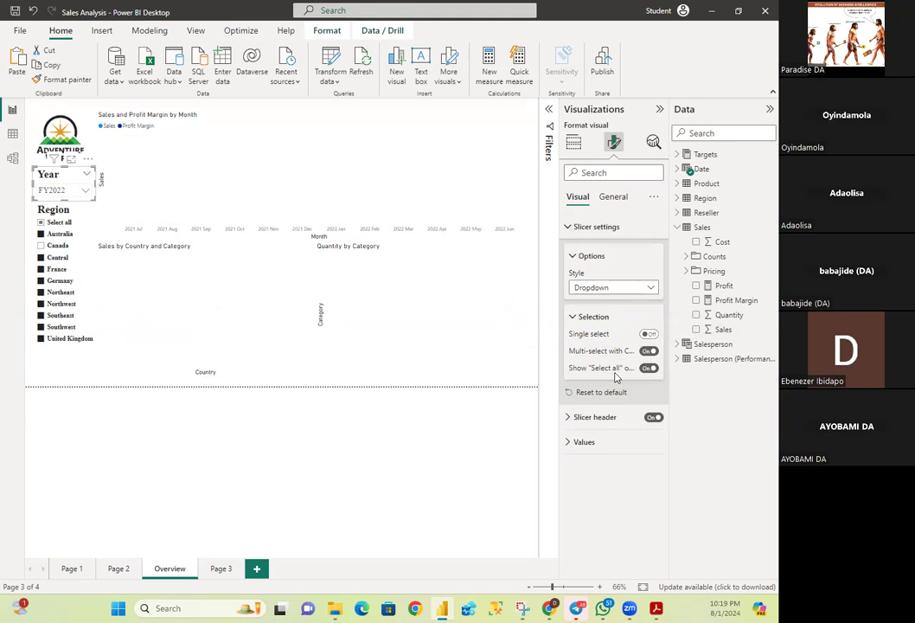
pyautogui.click(650, 369)
pyautogui.click(649, 369)
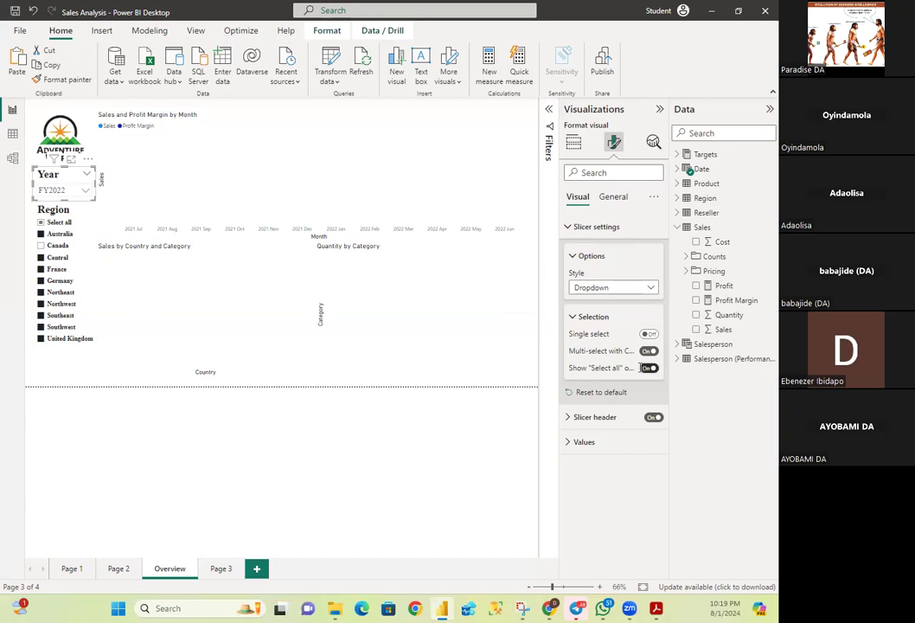
pyautogui.click(87, 192)
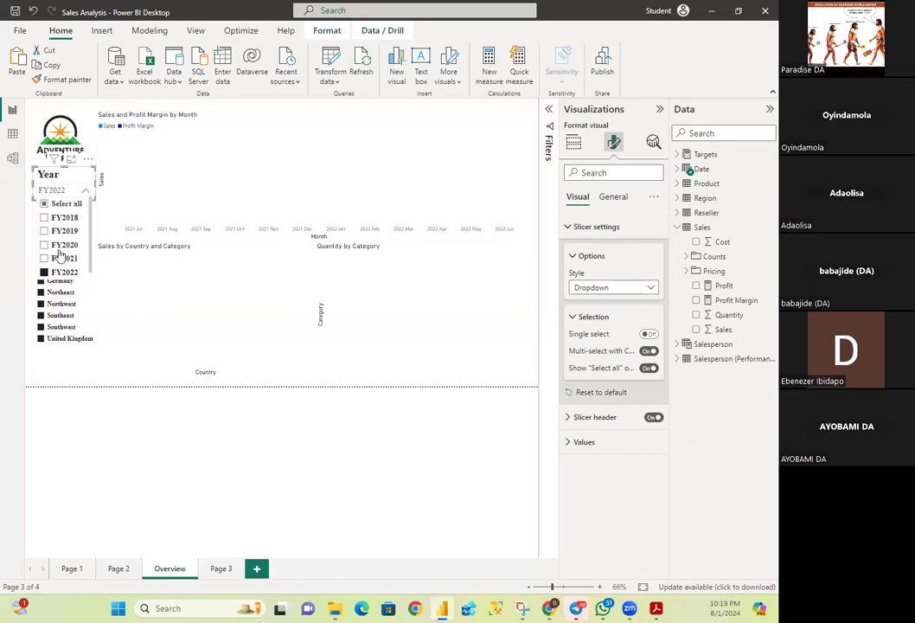
pyautogui.click(86, 190)
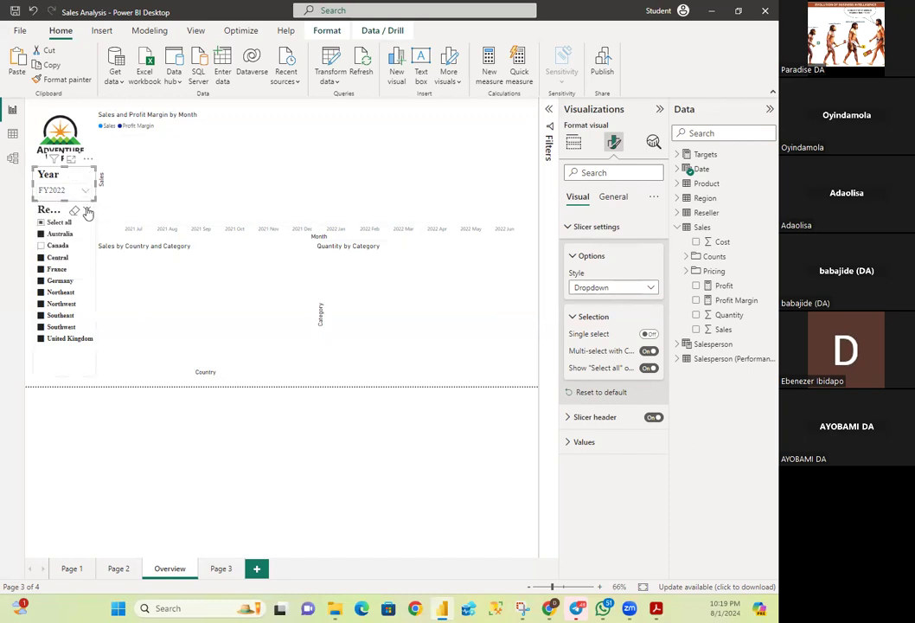
# - Clear Australia in the Region slicer and turn off the slicer's "Select all" option
pyautogui.click(90, 232)
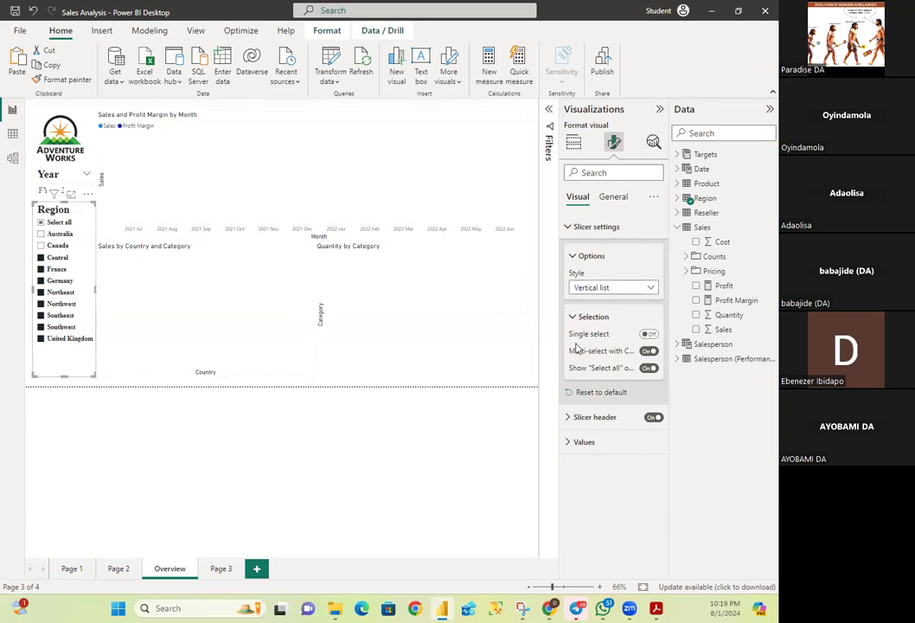
pyautogui.click(650, 368)
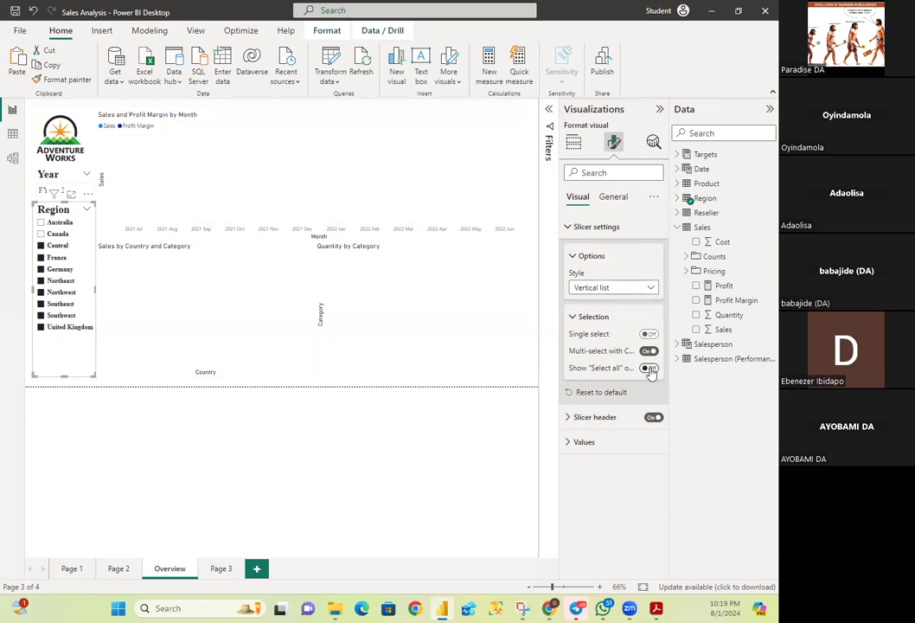
# - Turn the Region slicer's "Select all" option back on and collapse its selection settings
pyautogui.click(650, 369)
pyautogui.click(649, 369)
pyautogui.click(649, 368)
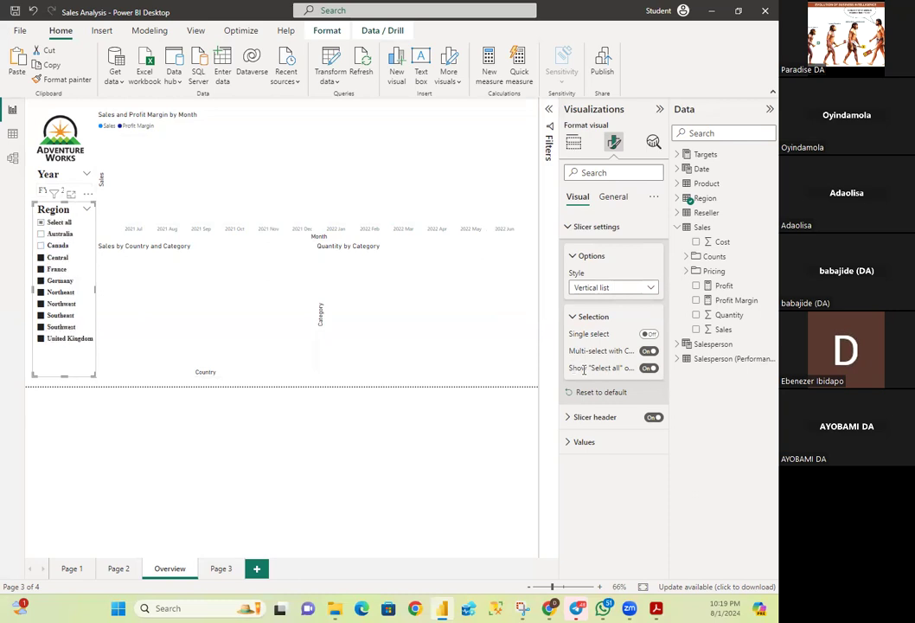
pyautogui.click(650, 369)
pyautogui.click(649, 369)
pyautogui.click(572, 317)
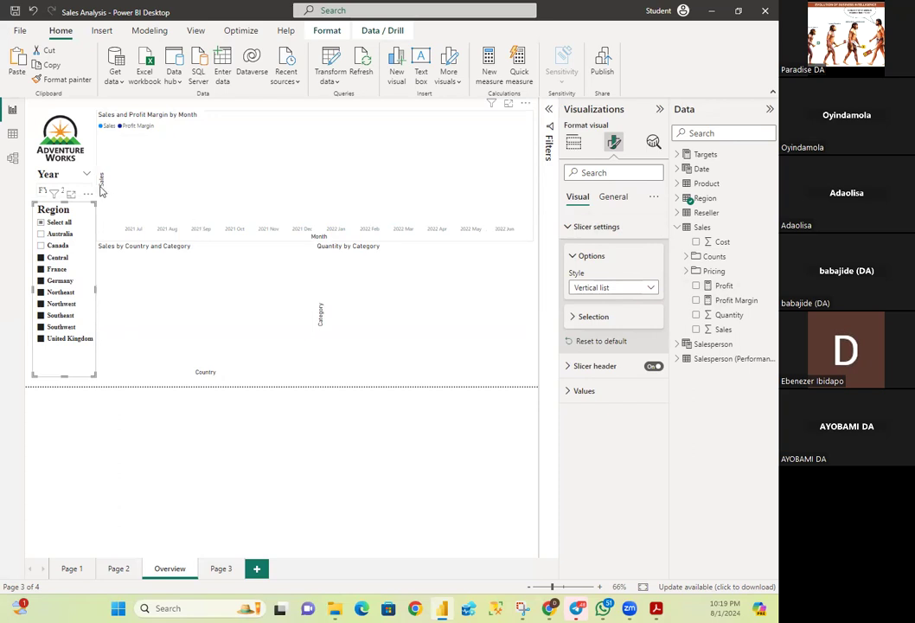
# - Filter the Overview page to FY2020 in the Year slicer
pyautogui.click(71, 190)
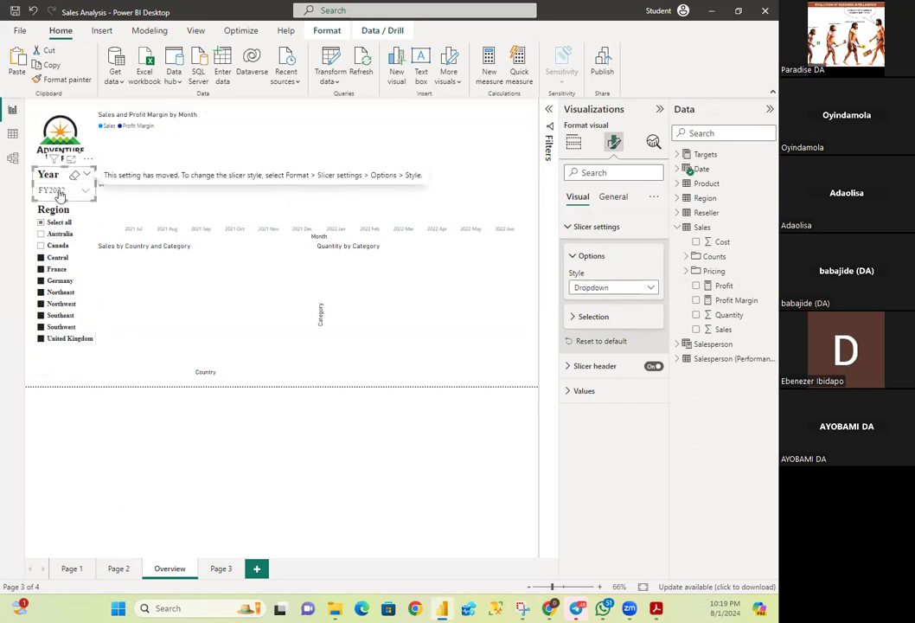
pyautogui.click(60, 191)
pyautogui.click(62, 247)
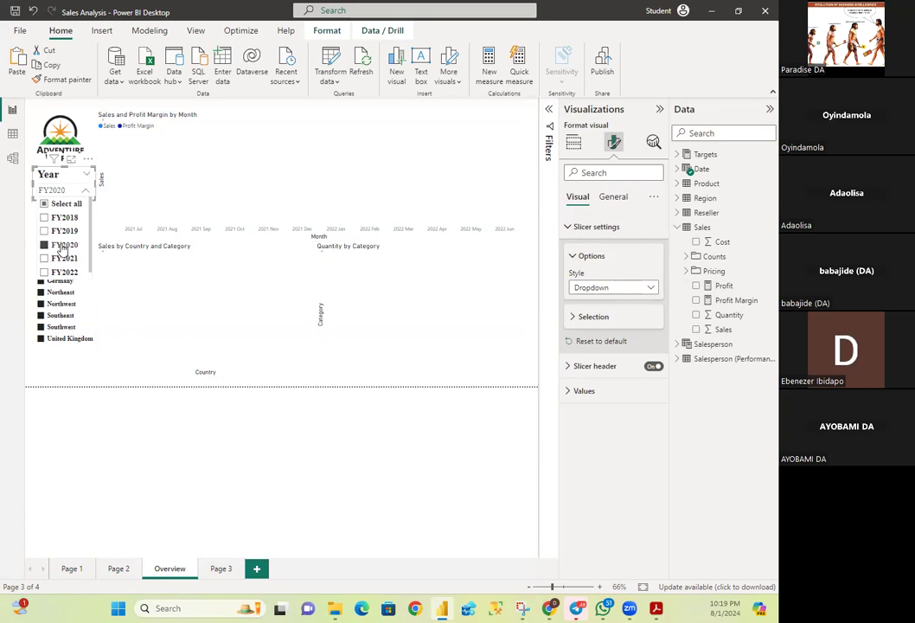
pyautogui.click(59, 188)
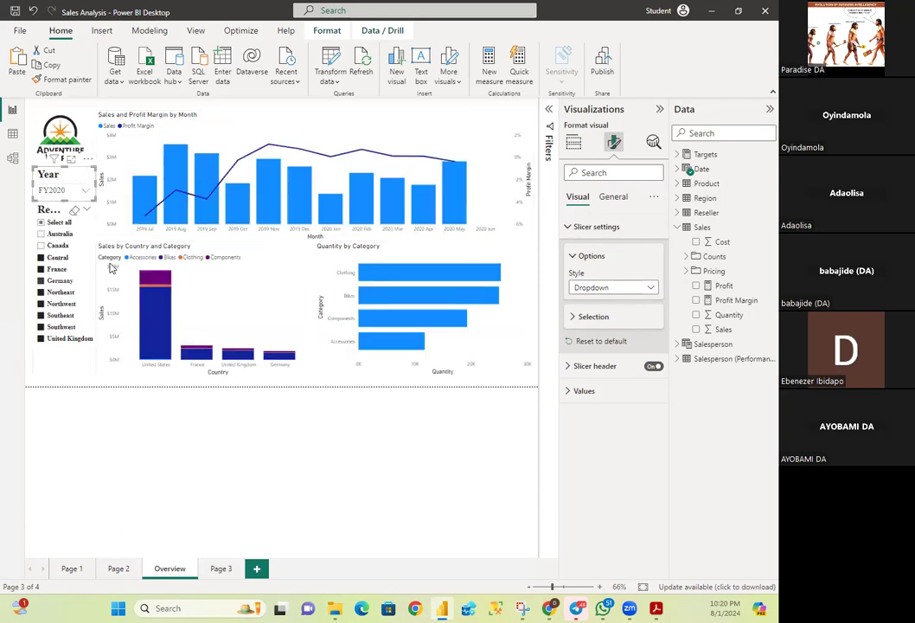
# - Clear all regions in the Region slicer and multi-select Central, Northeast, Northwest, Southeast and Southwest
pyautogui.click(42, 224)
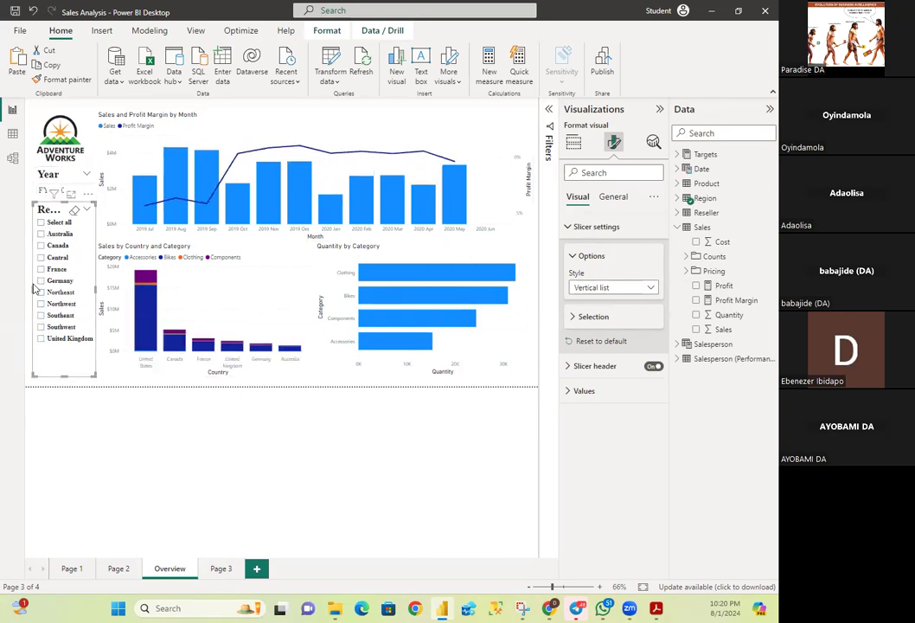
pyautogui.click(41, 257)
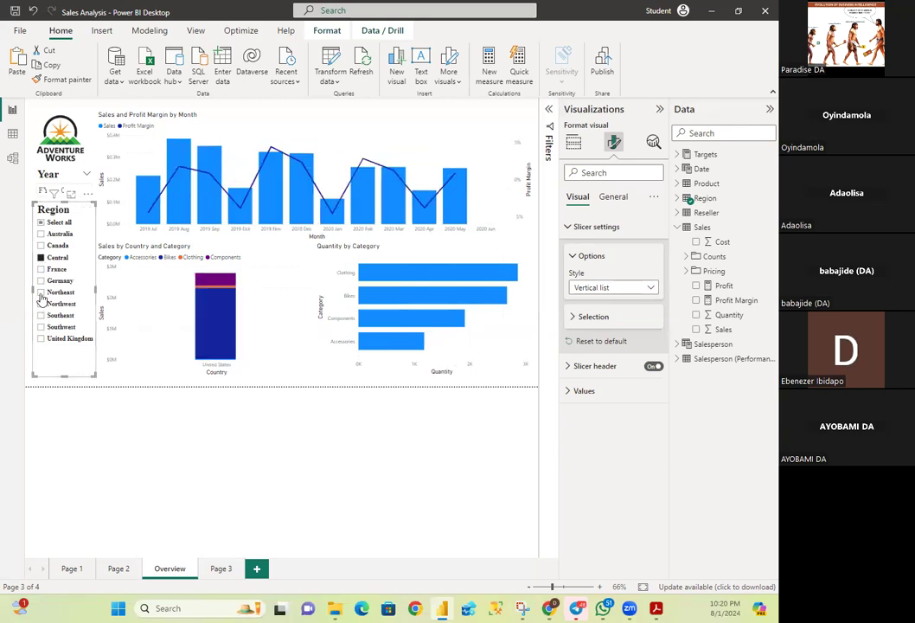
pyautogui.keyDown('ctrl'); pyautogui.click(40, 294); pyautogui.keyUp('ctrl')
pyautogui.keyDown('ctrl'); pyautogui.click(40, 304); pyautogui.keyUp('ctrl')
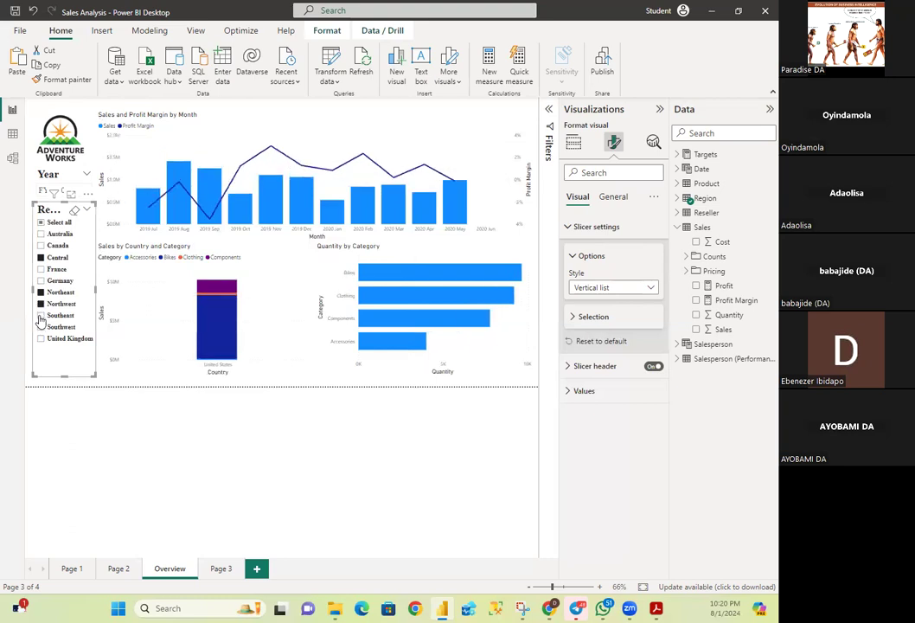
pyautogui.keyDown('ctrl'); pyautogui.click(40, 316); pyautogui.keyUp('ctrl')
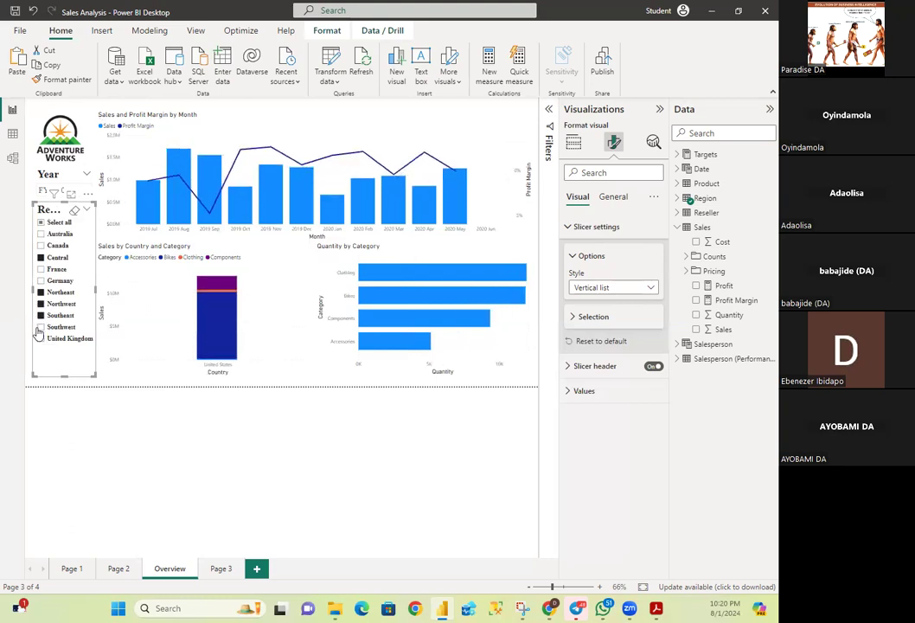
pyautogui.keyDown('ctrl'); pyautogui.click(36, 327); pyautogui.keyUp('ctrl')
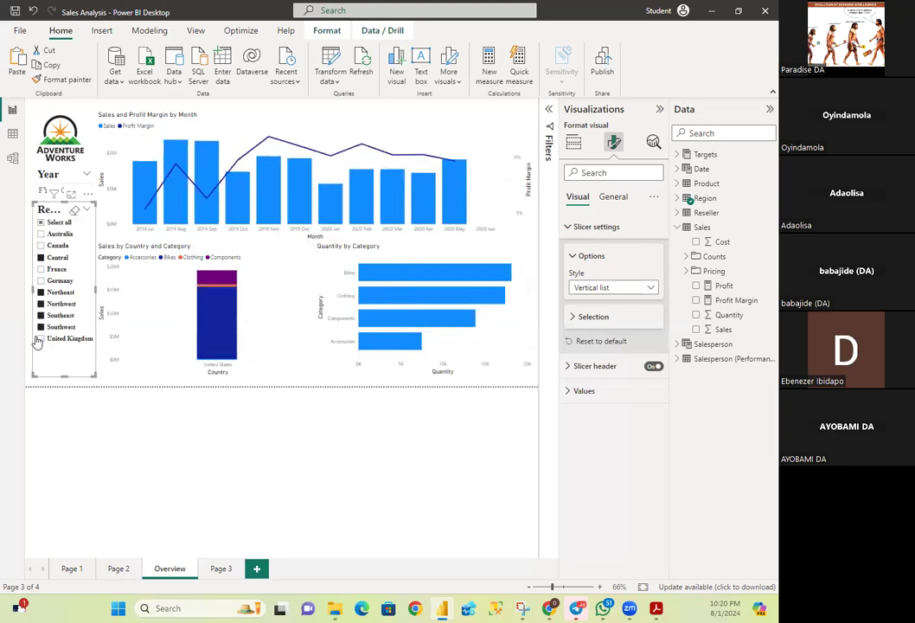
# - Test "Select all" in the Region slicer by selecting every region, and finish with all regions cleared
pyautogui.click(41, 224)
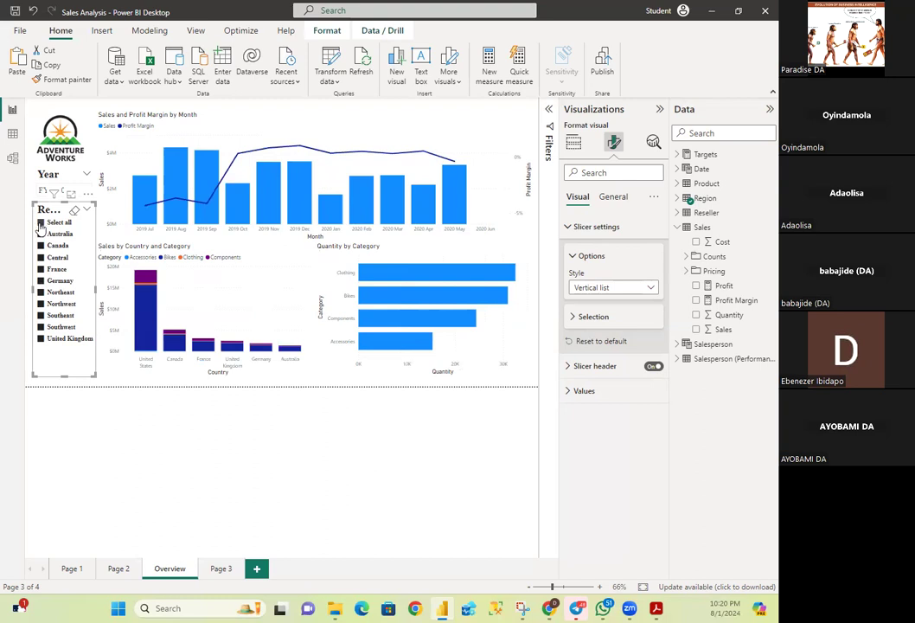
pyautogui.click(41, 223)
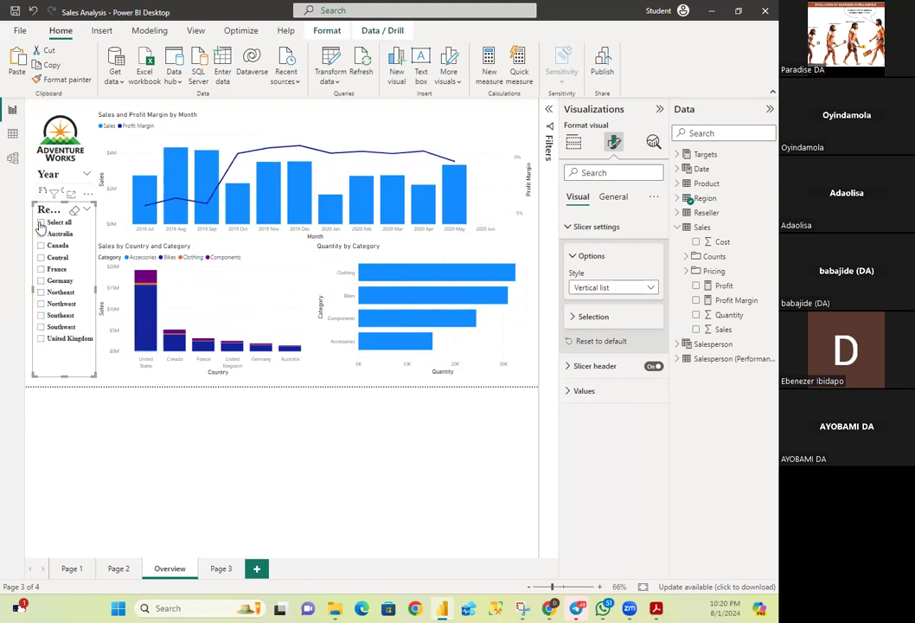
pyautogui.click(41, 223)
pyautogui.click(41, 223)
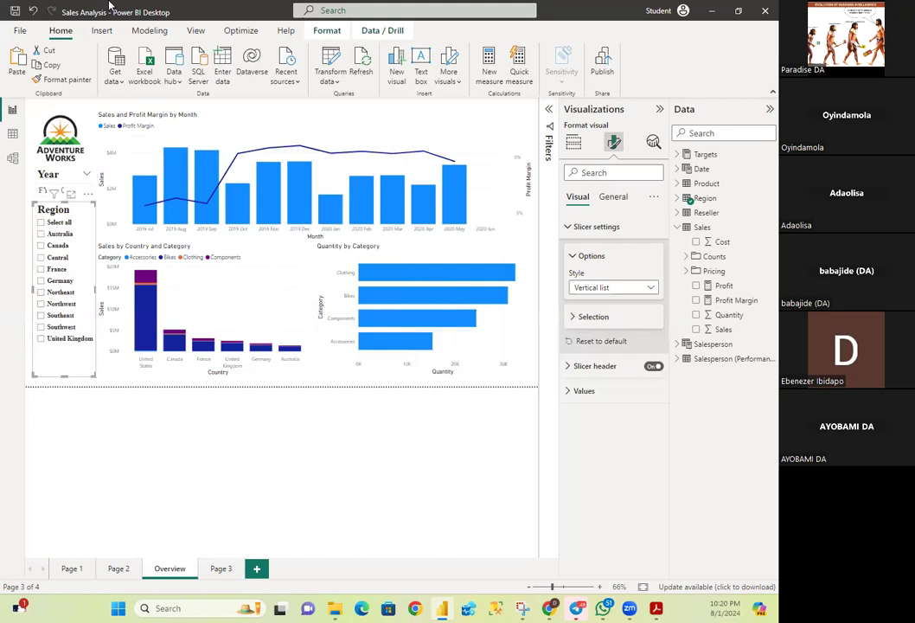
# - Save the Sales Analysis report, repeating the save once
pyautogui.click(19, 30)
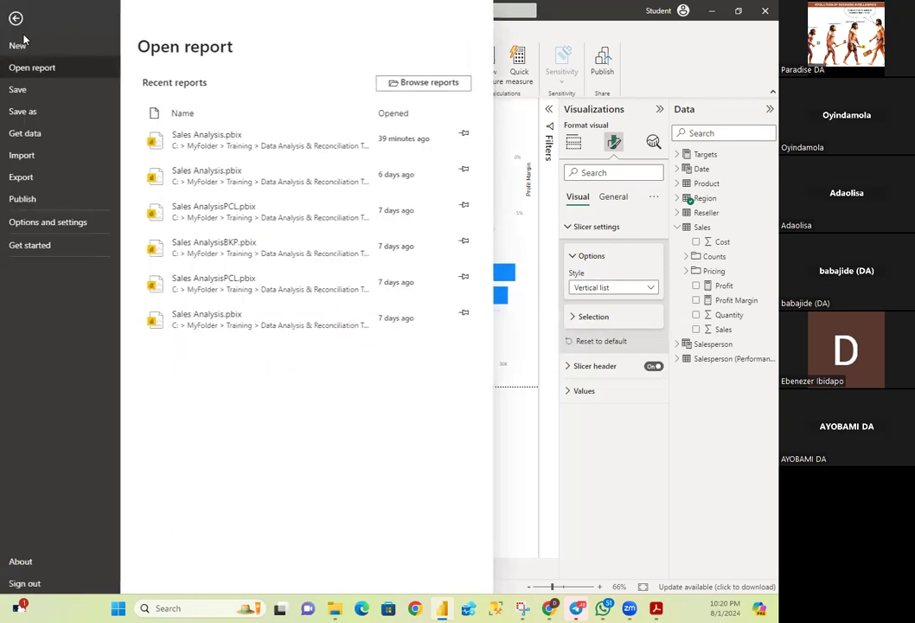
pyautogui.click(18, 89)
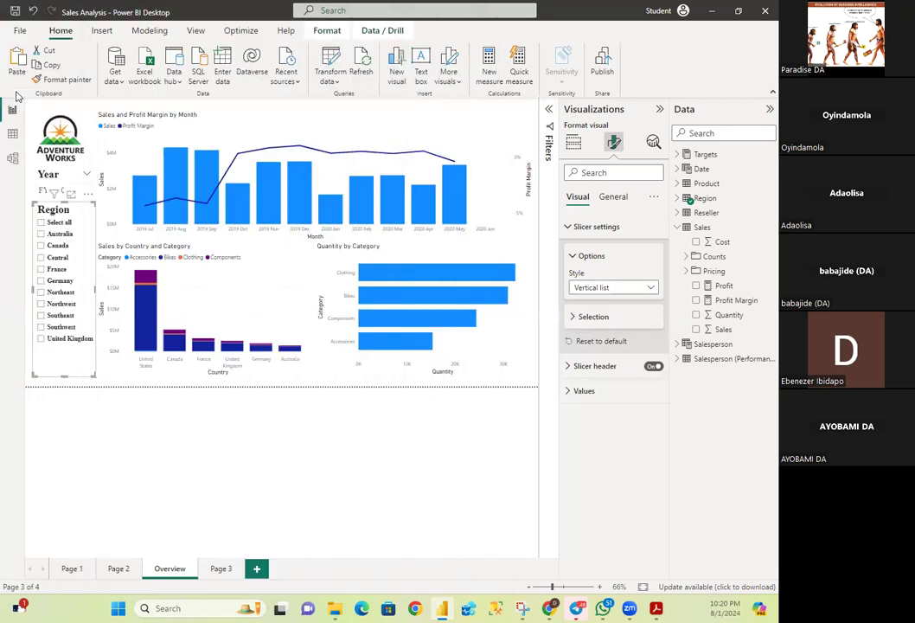
pyautogui.click(19, 30)
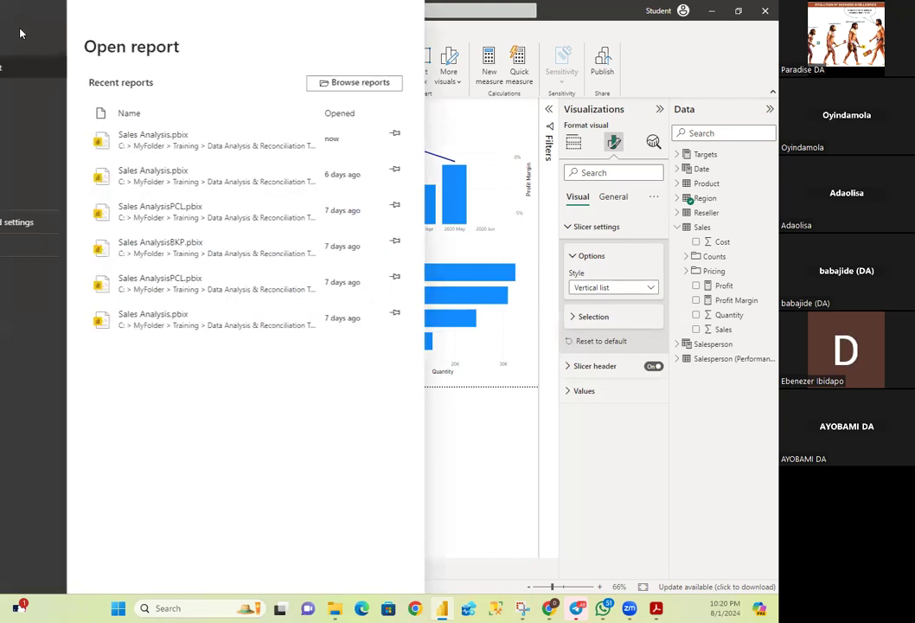
pyautogui.click(18, 89)
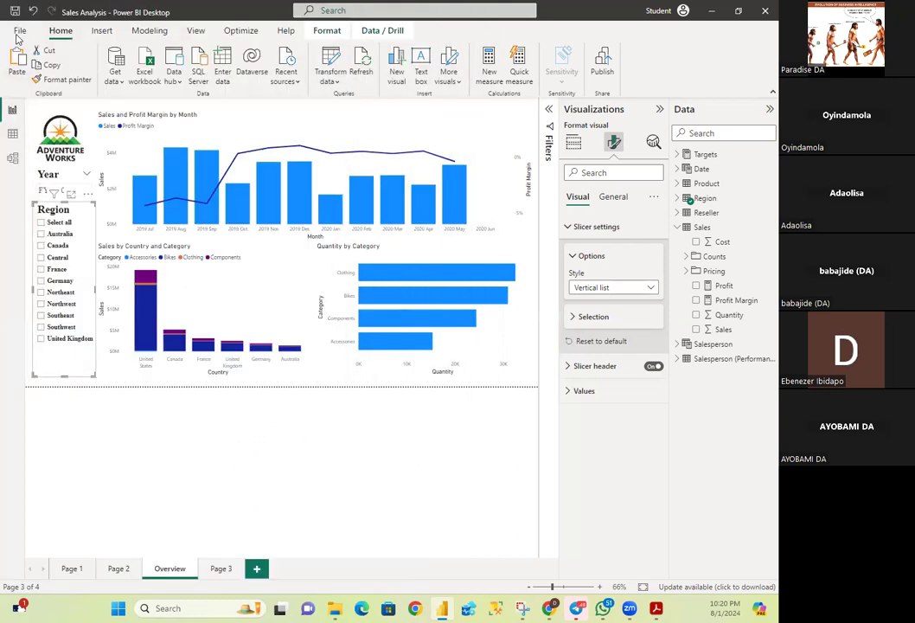
# - Save the Sales Analysis report
pyautogui.click(18, 36)
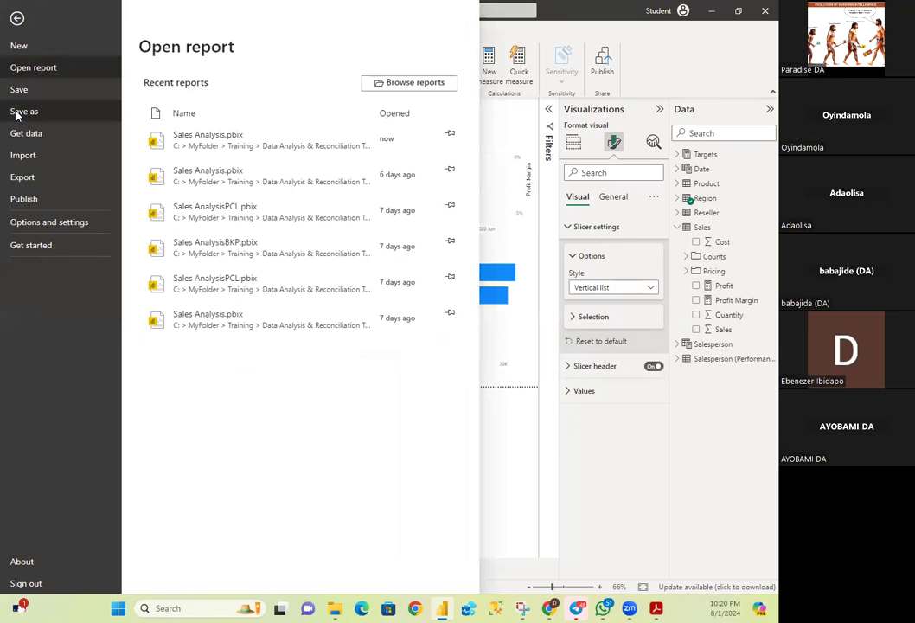
pyautogui.click(17, 89)
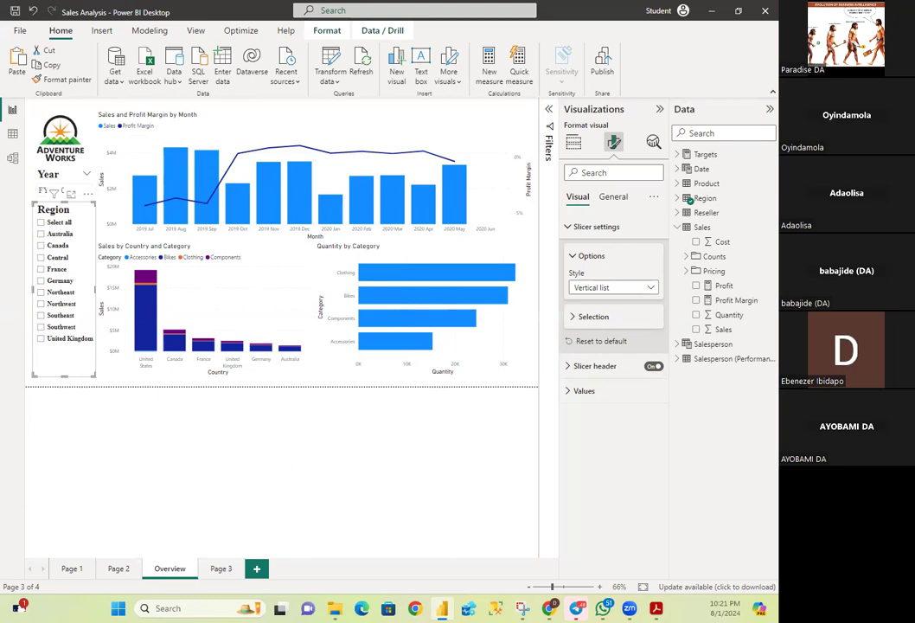
# - Filter the Overview page by the Central, Northeast, Northwest, Southeast and Southwest regions, and clear the region selection
pyautogui.click(40, 259)
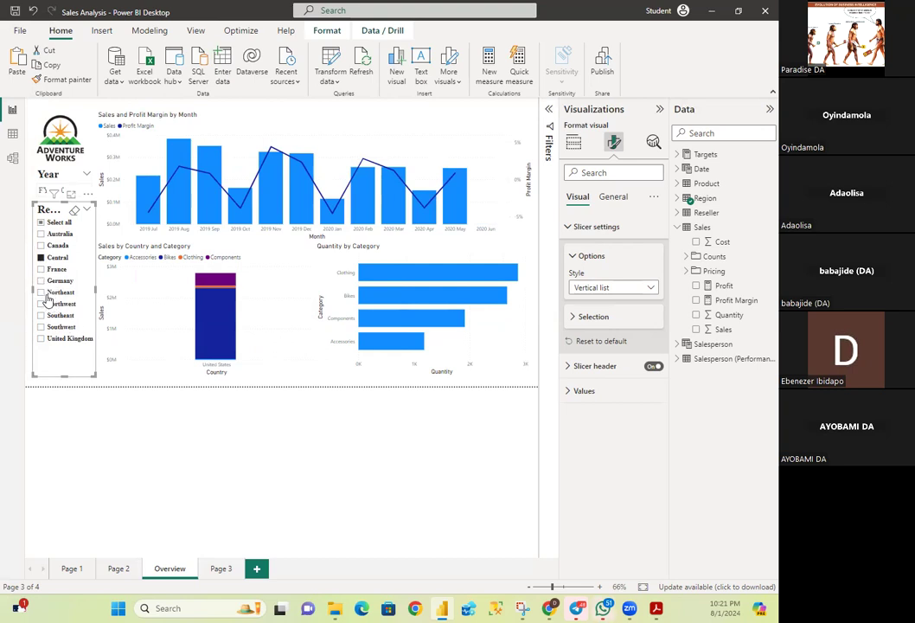
pyautogui.click(40, 293)
pyautogui.click(40, 304)
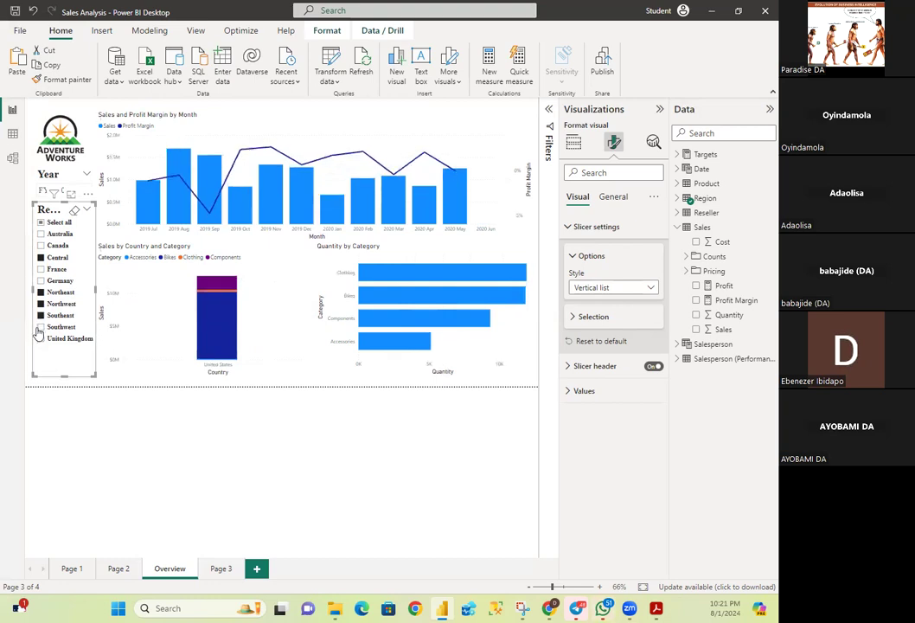
pyautogui.click(40, 315)
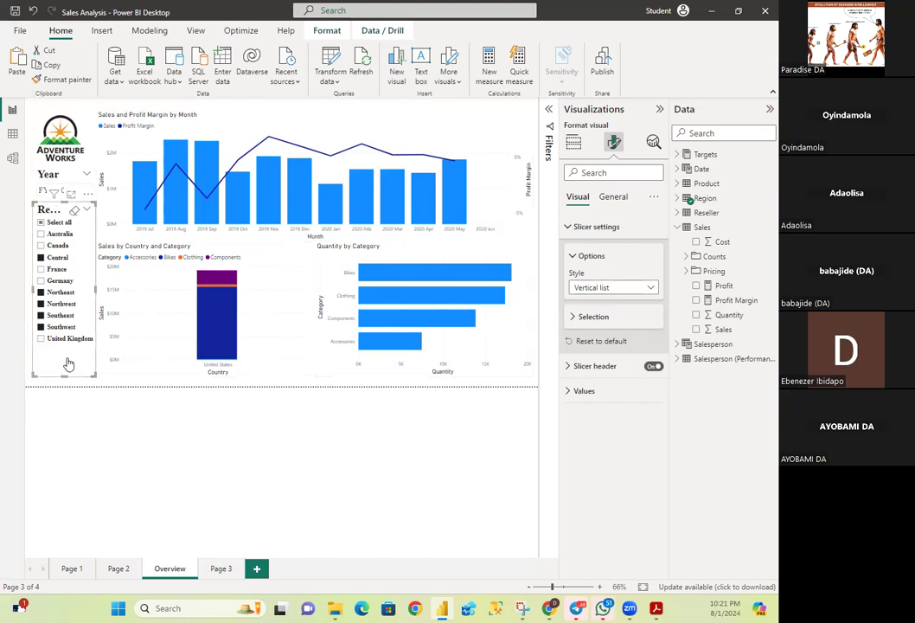
pyautogui.click(39, 223)
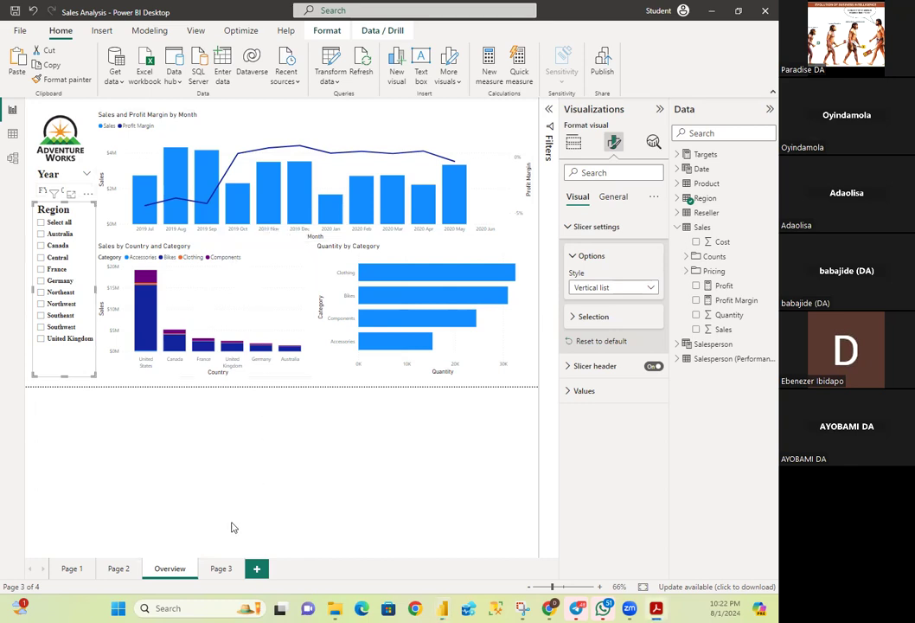
# - Delete Page 3 with its empty visuals and add a new blank report page in its place
pyautogui.click(220, 570)
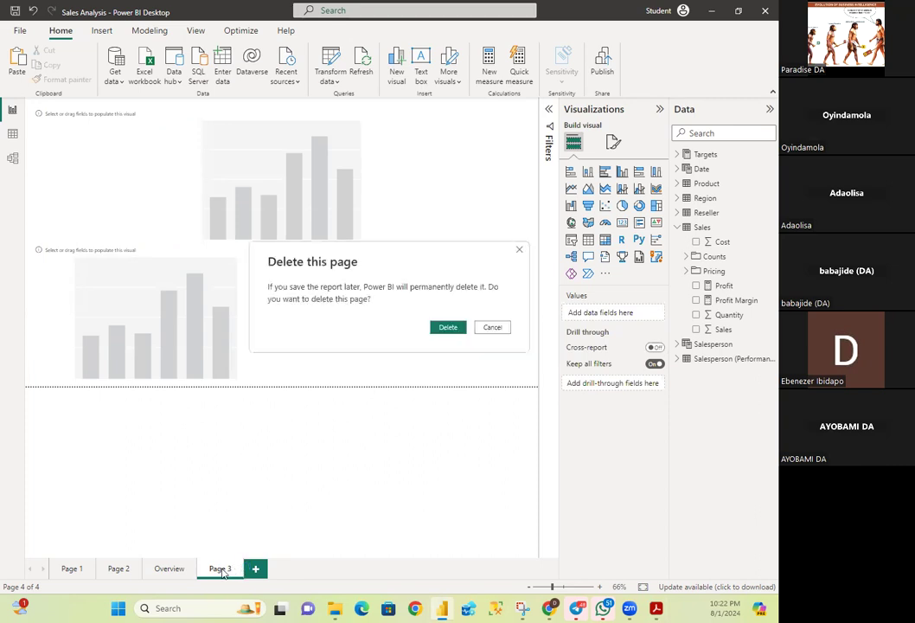
pyautogui.click(447, 327)
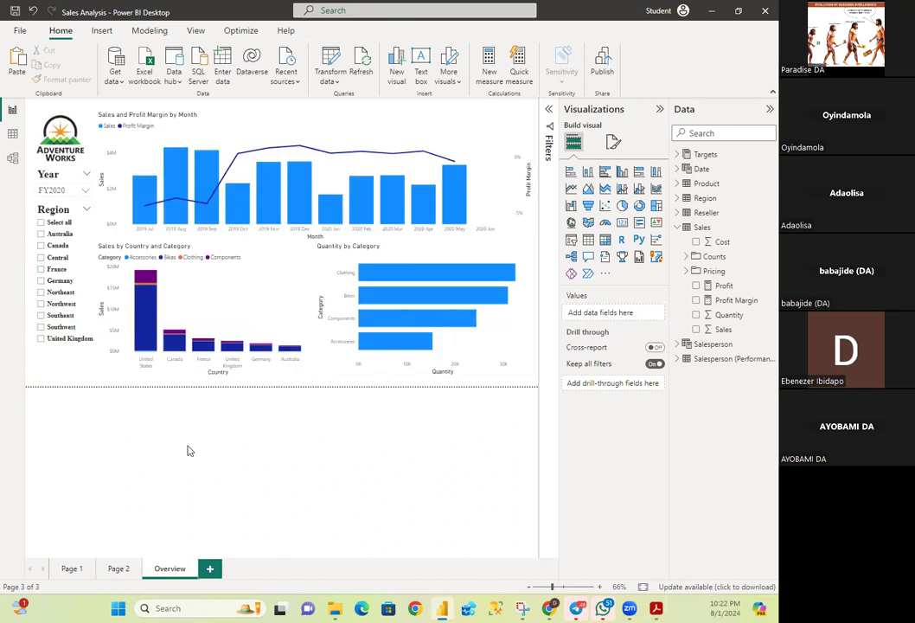
pyautogui.click(210, 568)
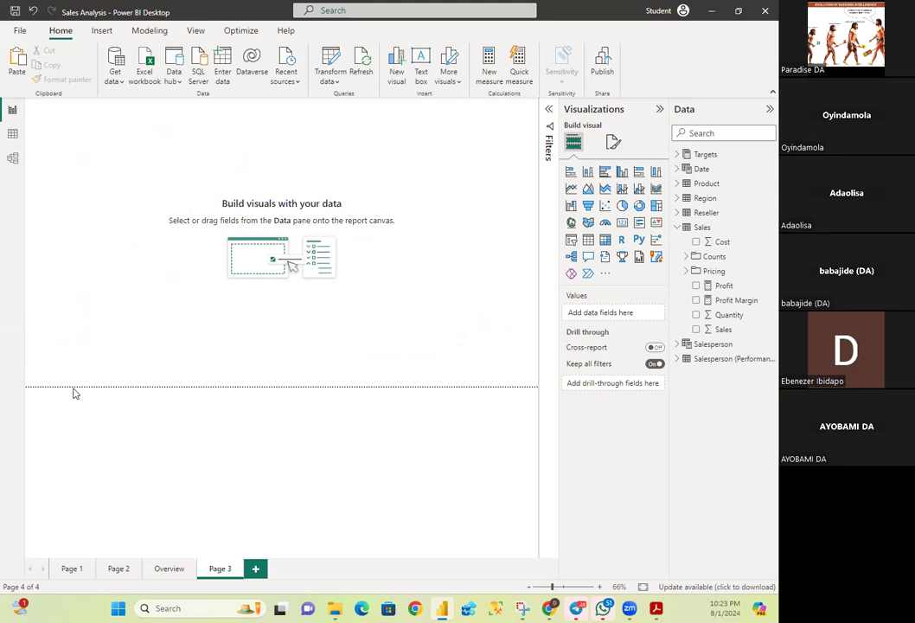
pyautogui.doubleClick(223, 565)
pyautogui.hotkey('ctrl', 'p')
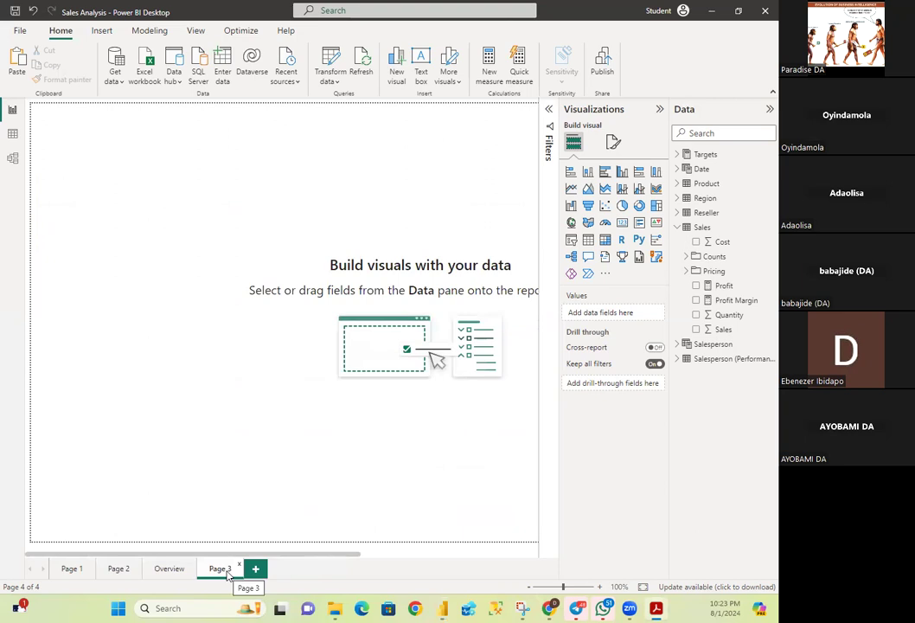
pyautogui.click(174, 570)
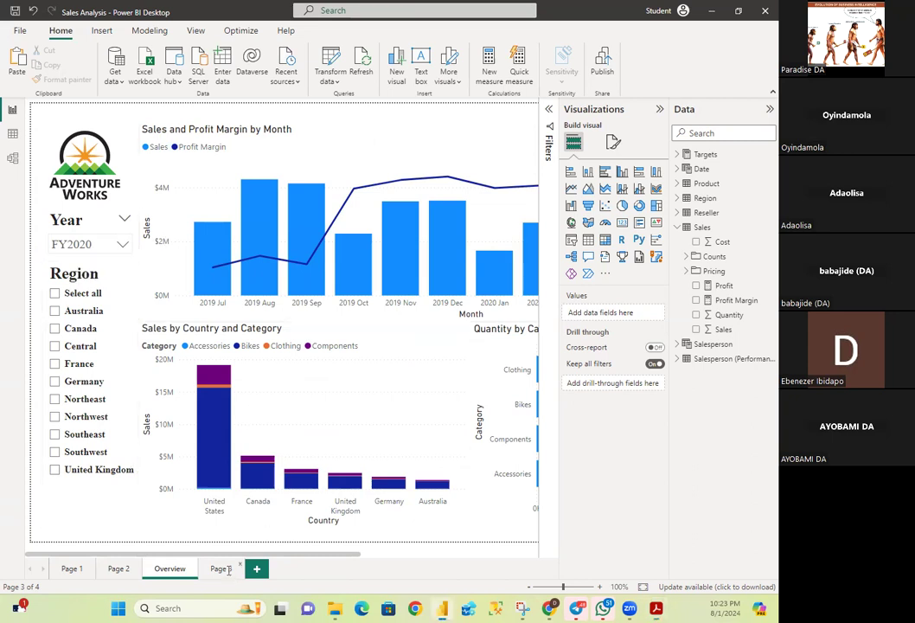
pyautogui.doubleClick(223, 569)
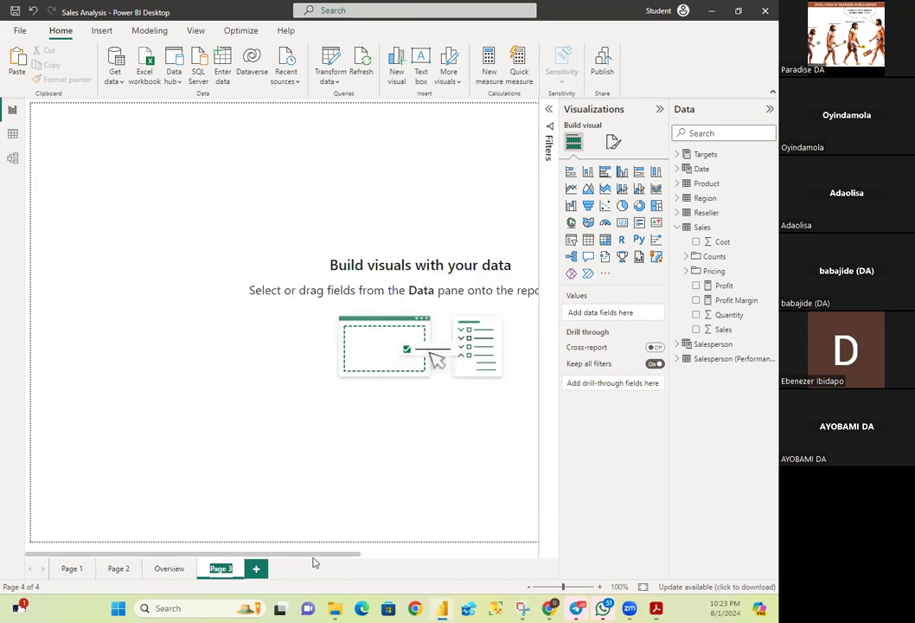
pyautogui.hotkey('ctrl', 'p')
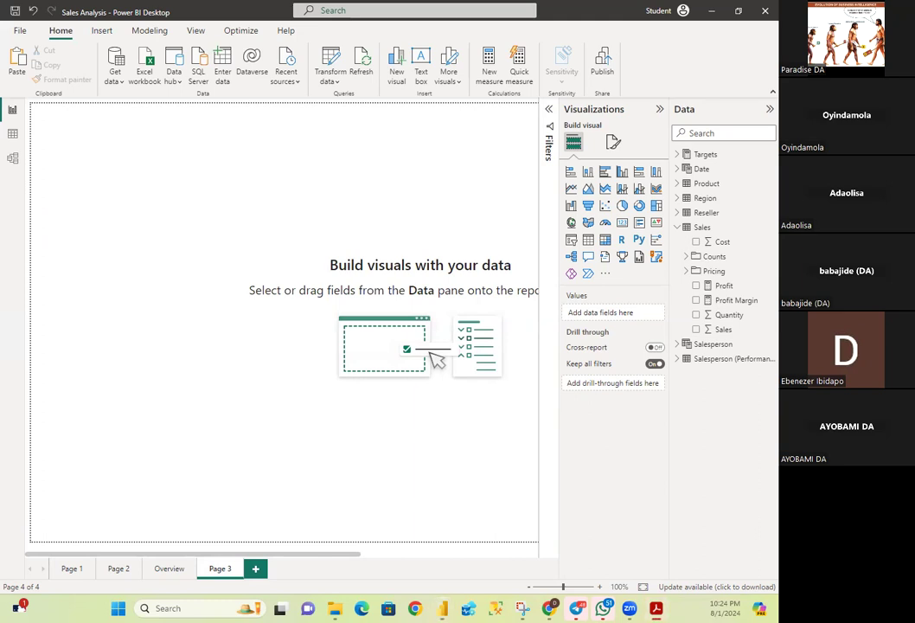
# - Rename the new blank report page as Profit
pyautogui.doubleClick(215, 567)
pyautogui.press('BackSpace')
pyautogui.write('Profit')
pyautogui.press('Return')
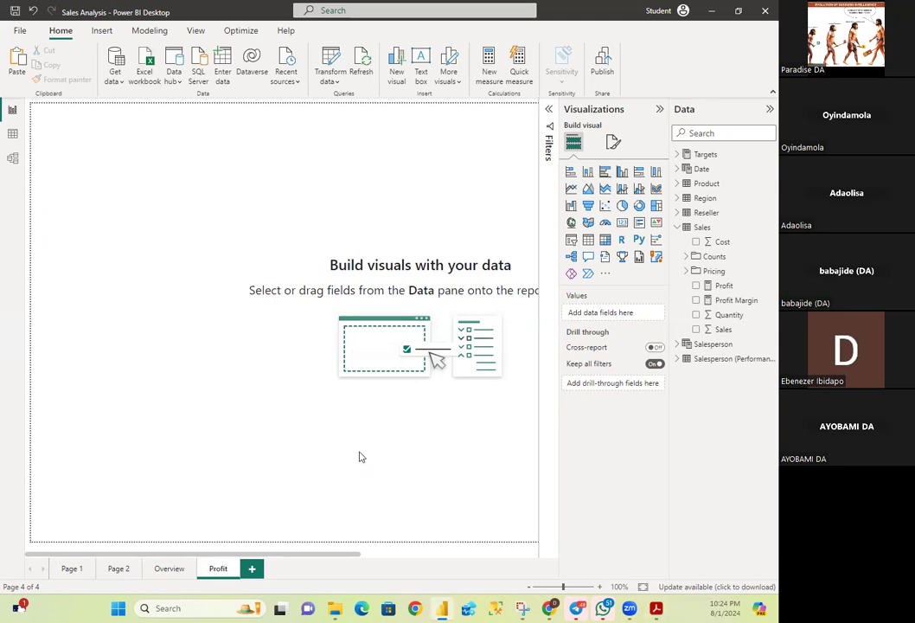
pyautogui.keyDown('ctrl'); pyautogui.scroll(-4, 361, 453); pyautogui.keyUp('ctrl')
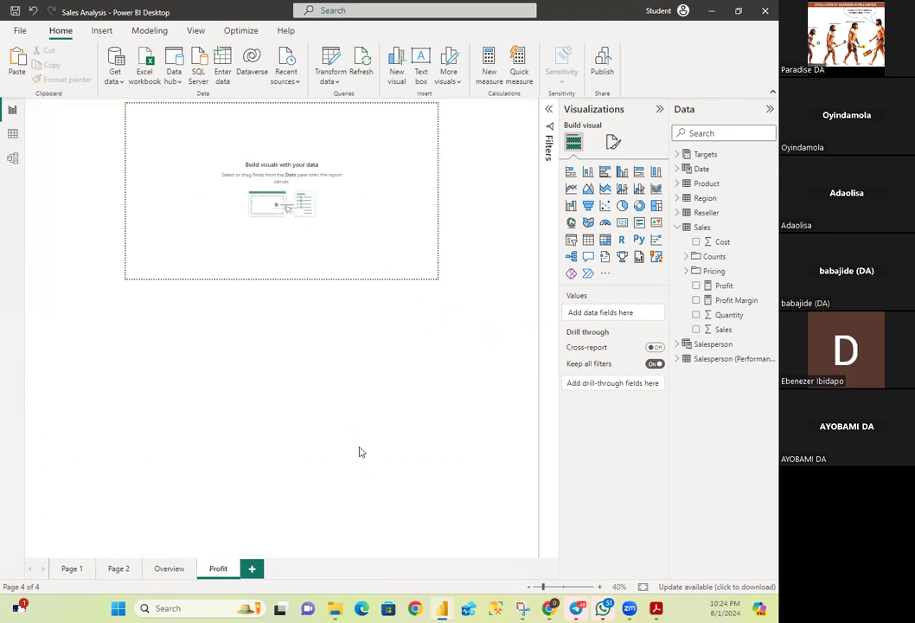
pyautogui.keyDown('ctrl'); pyautogui.scroll(1, 361, 452); pyautogui.keyUp('ctrl')
pyautogui.scroll(2, 361, 451)
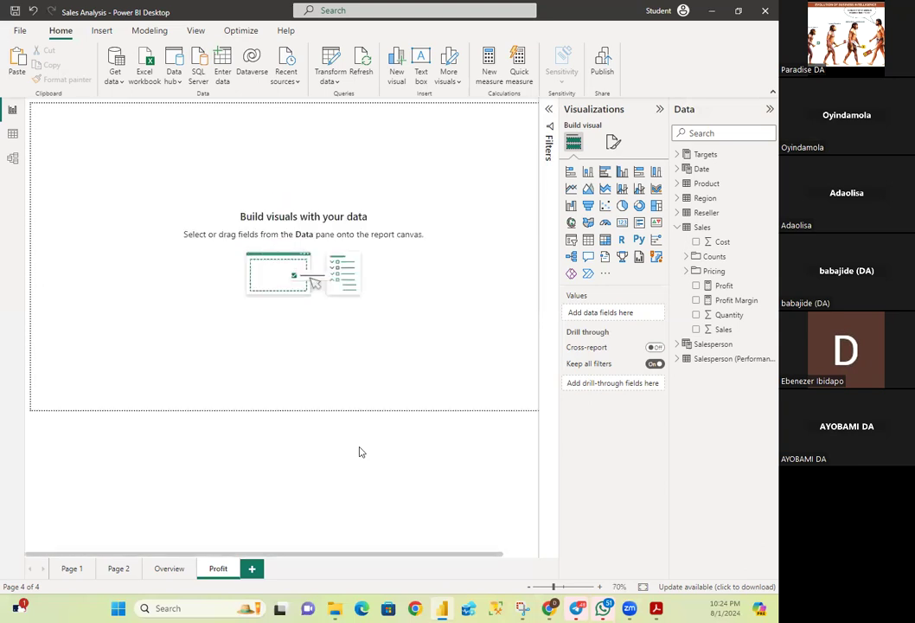
pyautogui.scroll(-1, 361, 451)
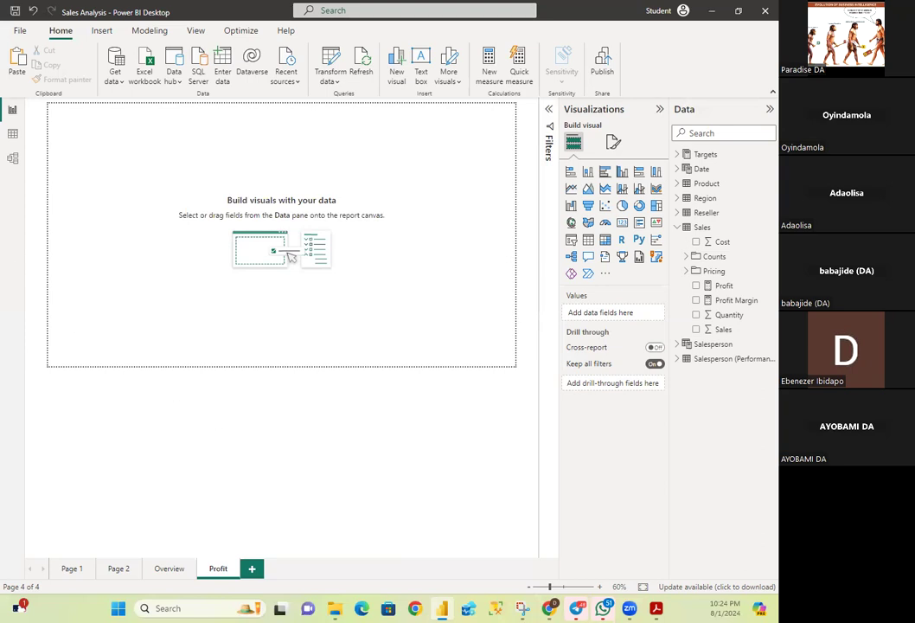
# - Switch to Snipping Tool, discard the old snip, capture the reference layout with the Region slicer and yearly profit table, and examine it
pyautogui.click(522, 609)
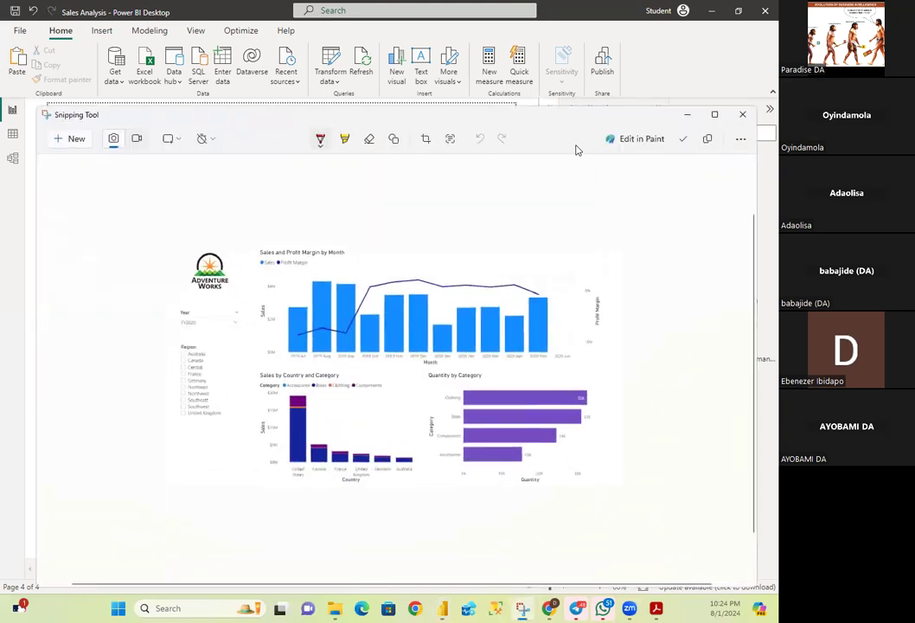
pyautogui.click(741, 115)
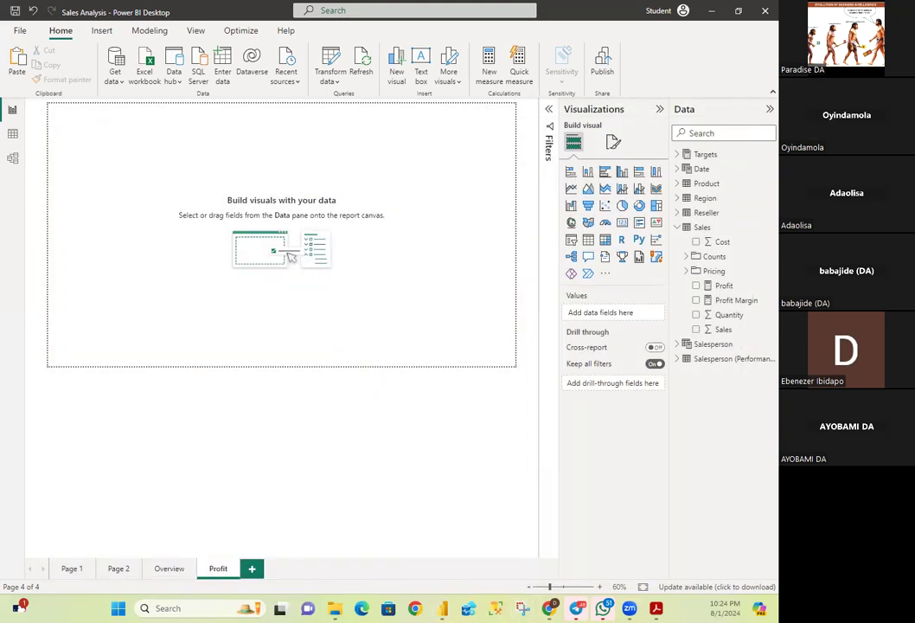
pyautogui.click(522, 609)
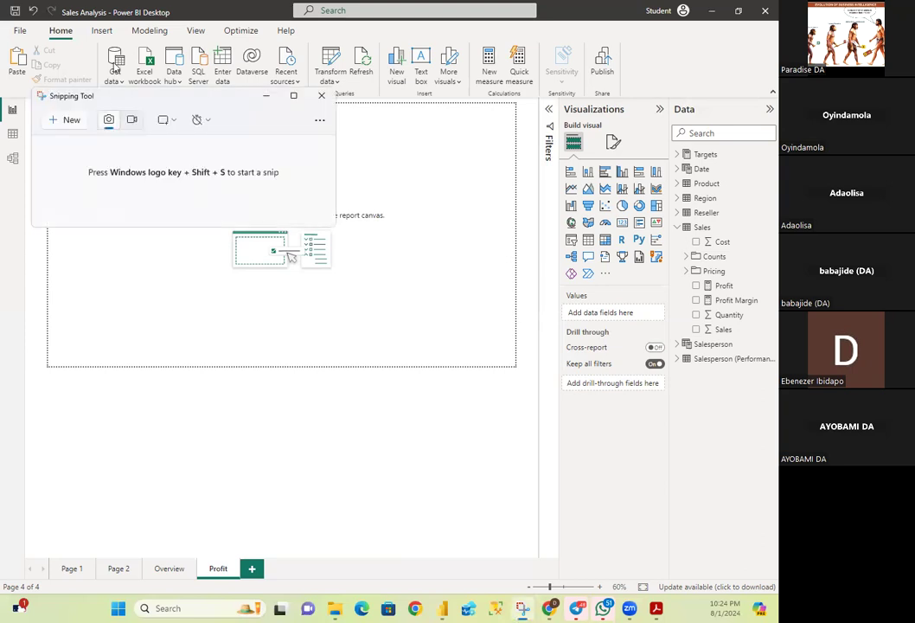
pyautogui.click(52, 120)
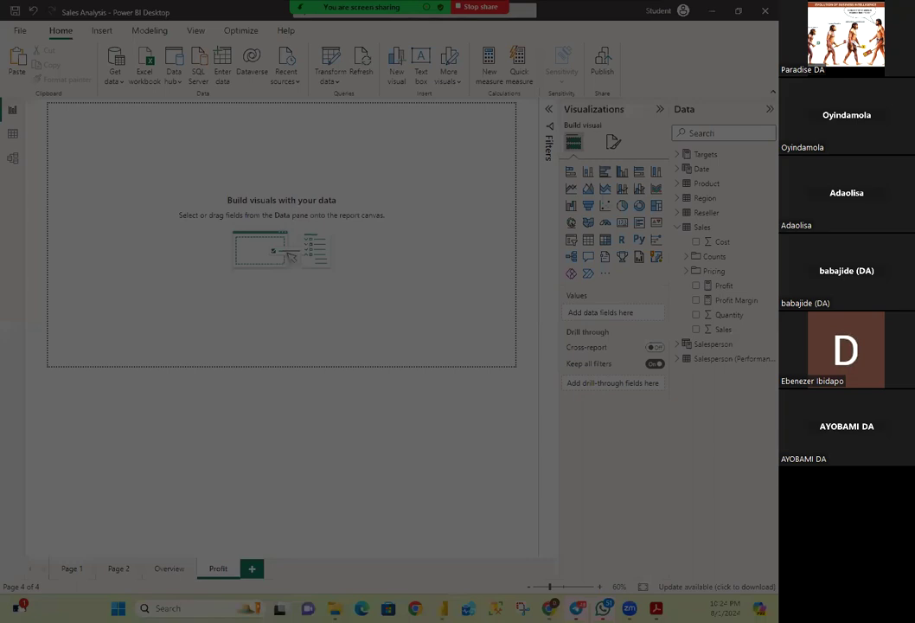
pyautogui.press('Escape')
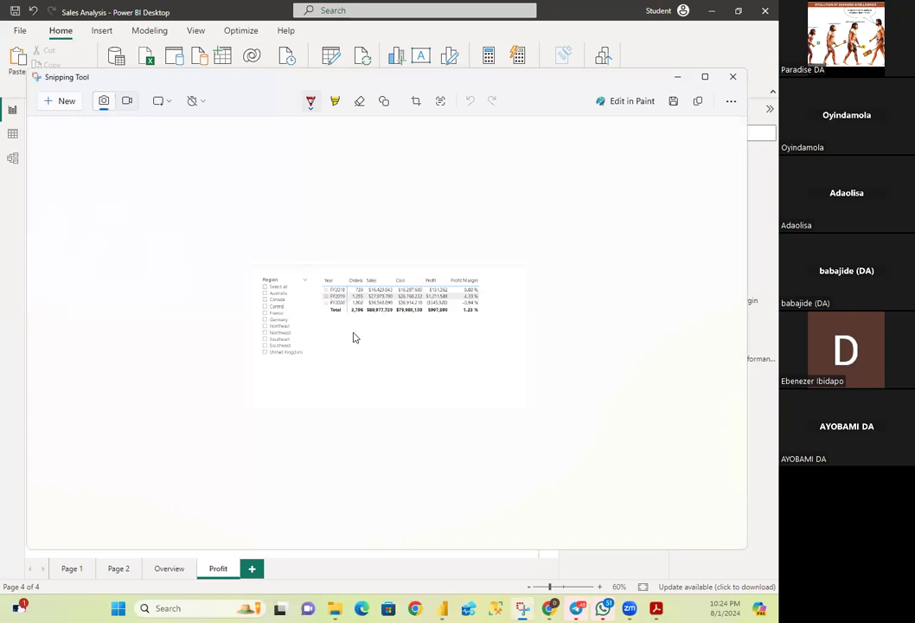
pyautogui.scroll(5, 355, 337)
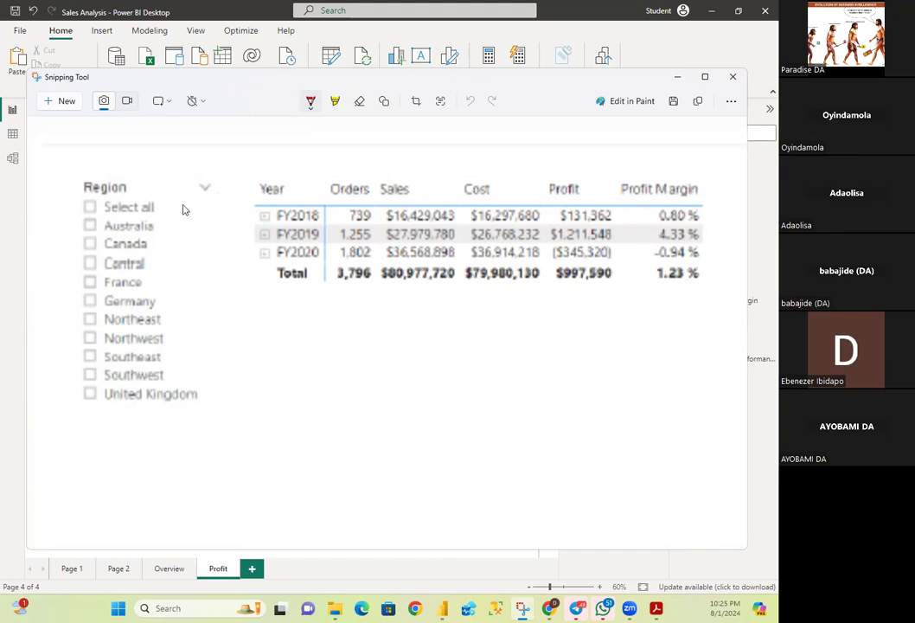
pyautogui.click(678, 80)
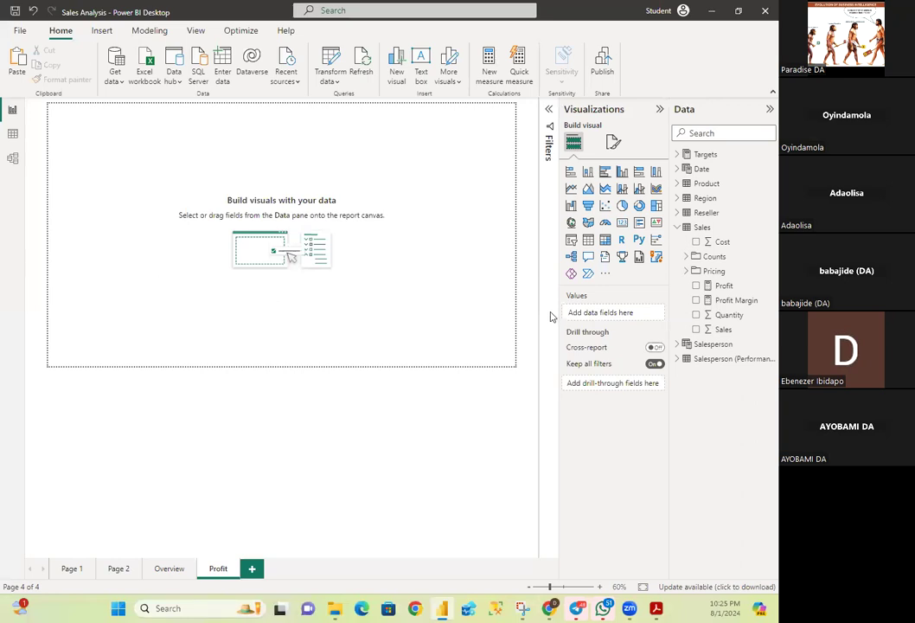
# - Add an empty slicer to the Profit page and position it slightly in from the page's upper-left corner
pyautogui.scroll(3, 197, 228)
pyautogui.scroll(-1, 197, 227)
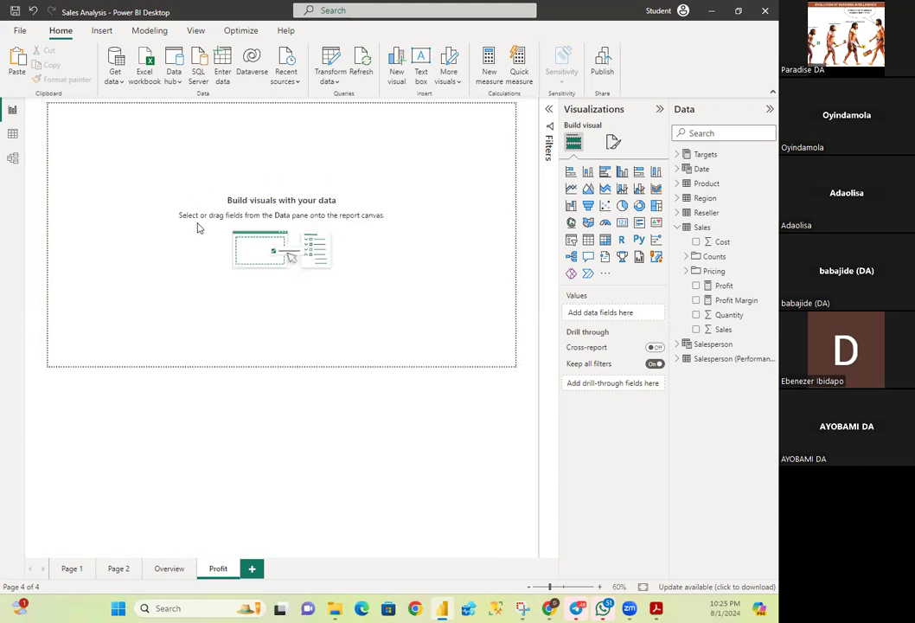
pyautogui.click(571, 242)
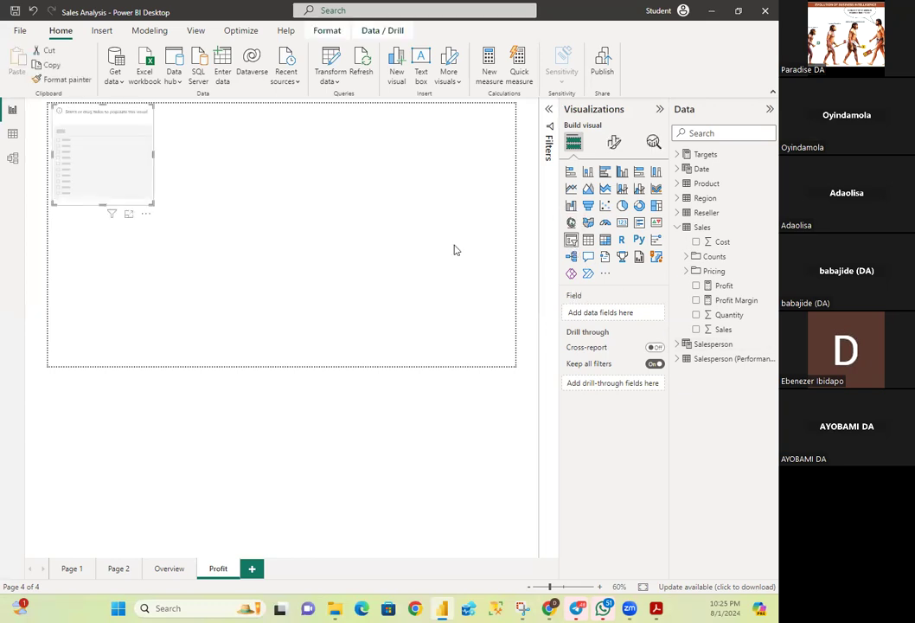
pyautogui.moveTo(118, 118); pyautogui.dragTo(124, 135)
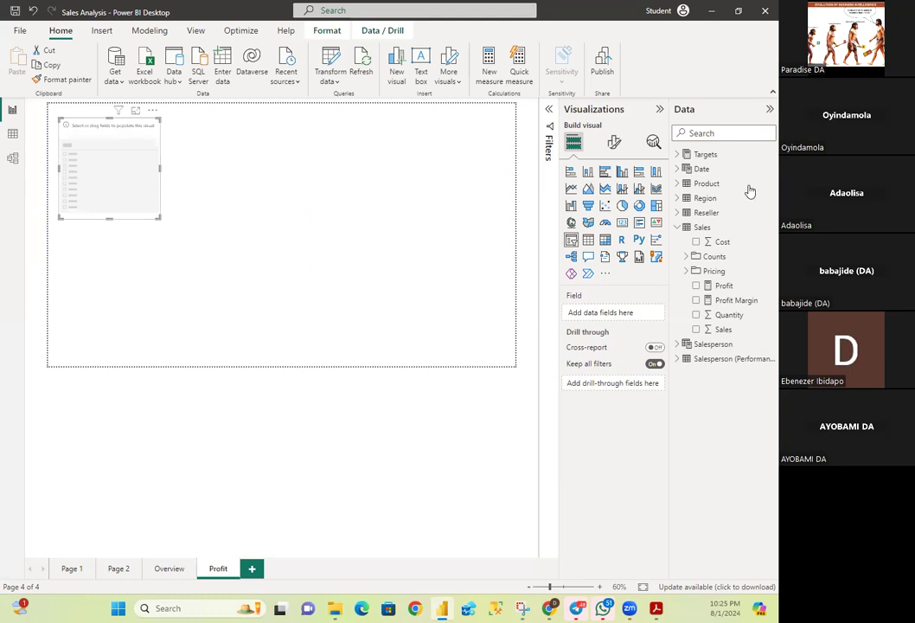
# - Assign the Region field from the Region table to the slicer and extend its height to fit every region
pyautogui.click(679, 228)
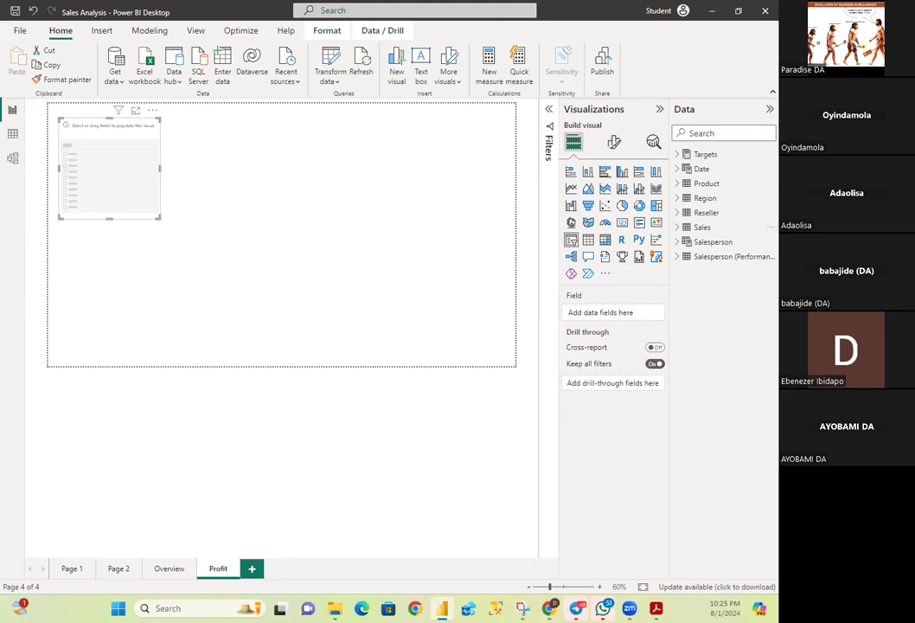
pyautogui.click(682, 199)
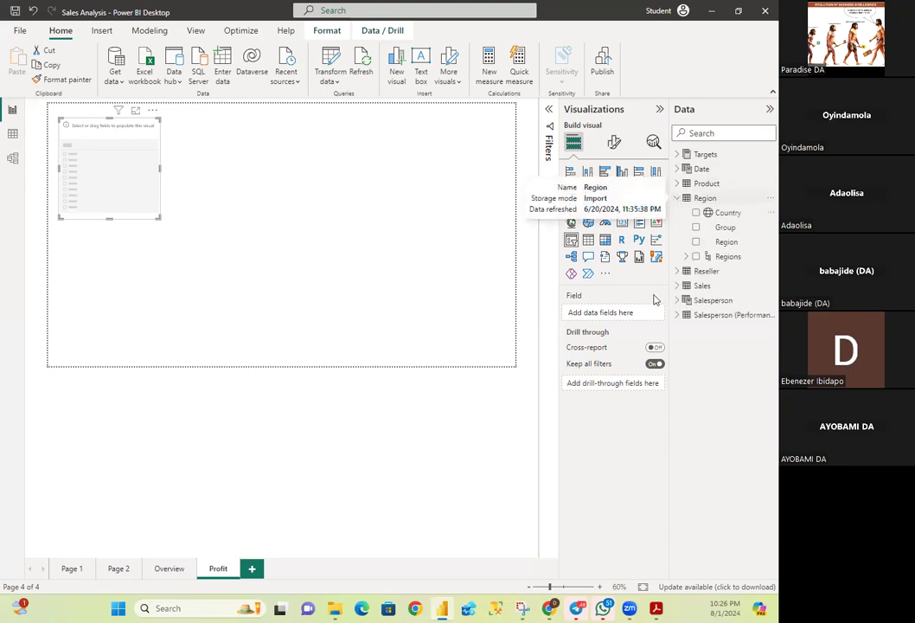
pyautogui.click(695, 242)
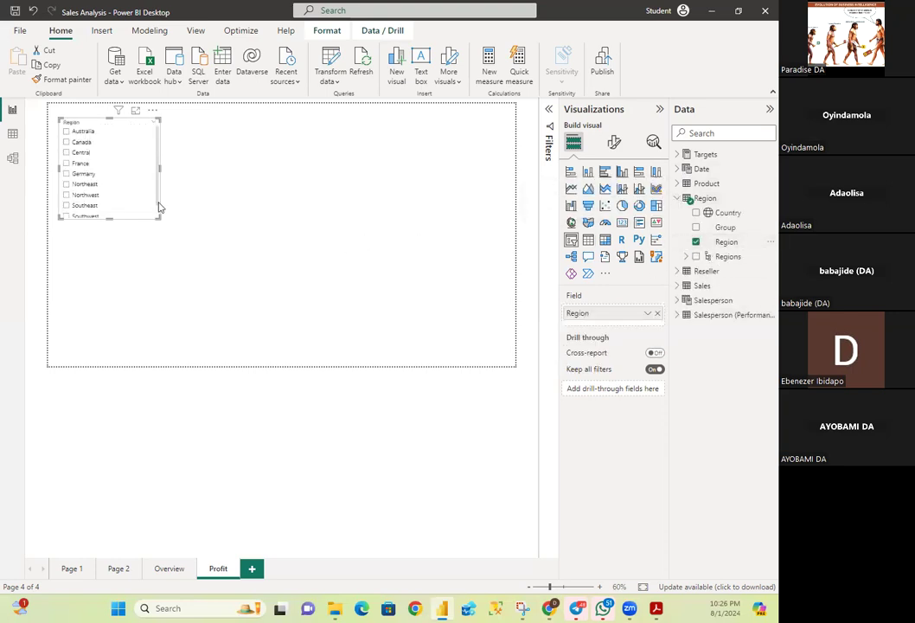
pyautogui.moveTo(108, 218); pyautogui.dragTo(109, 247)
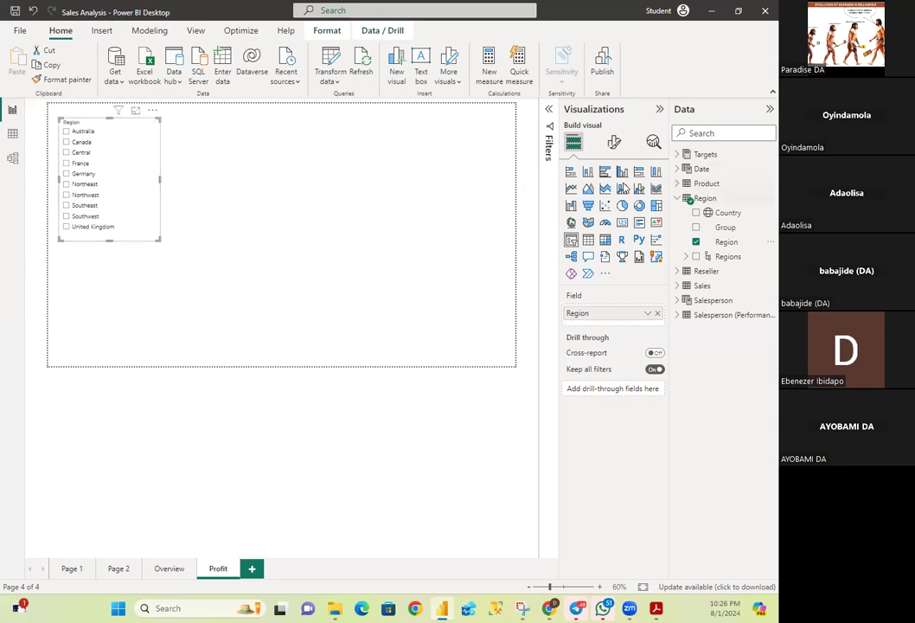
# - Format the Region slicer's header text in Times New Roman, size 20, bold
pyautogui.click(614, 141)
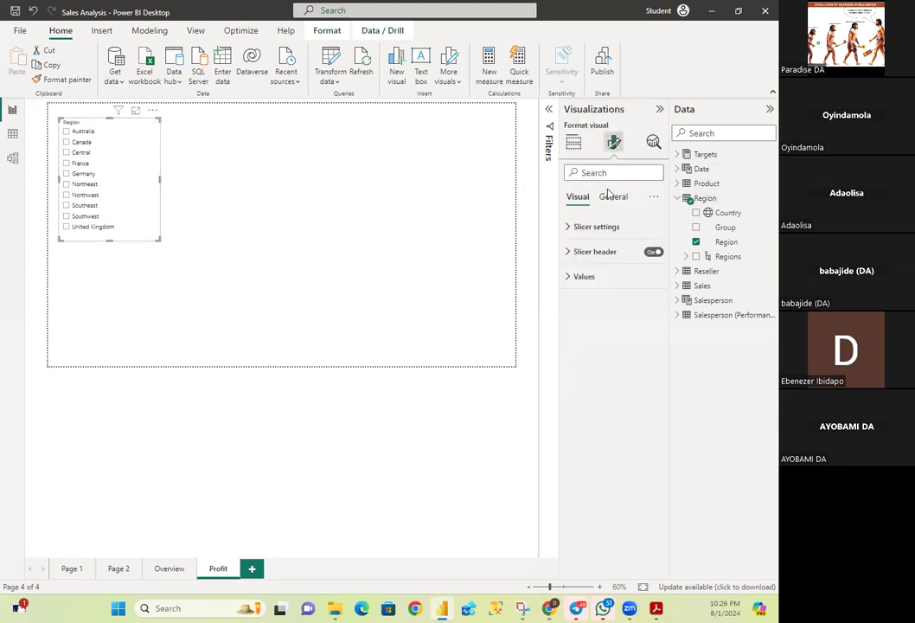
pyautogui.click(571, 252)
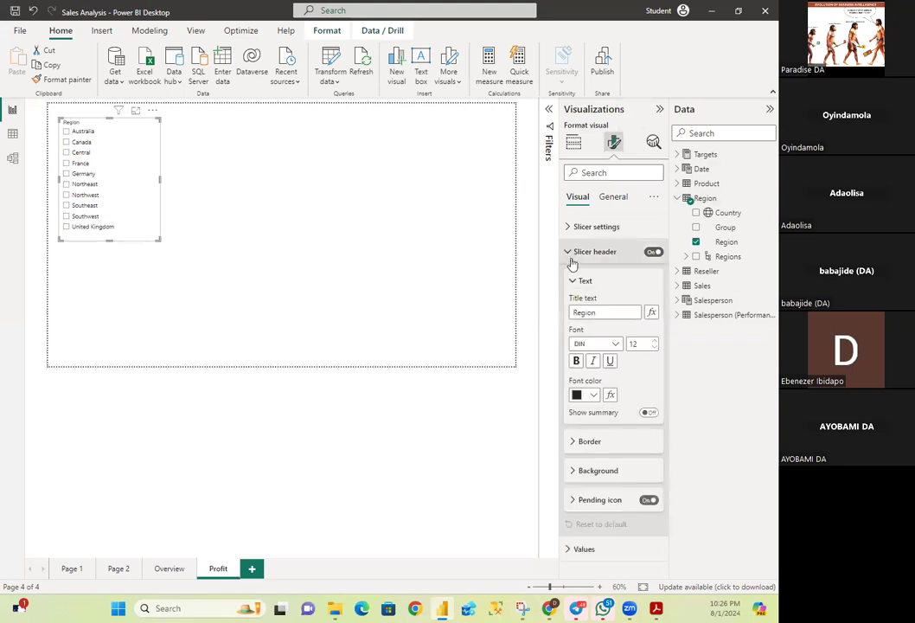
pyautogui.click(605, 344)
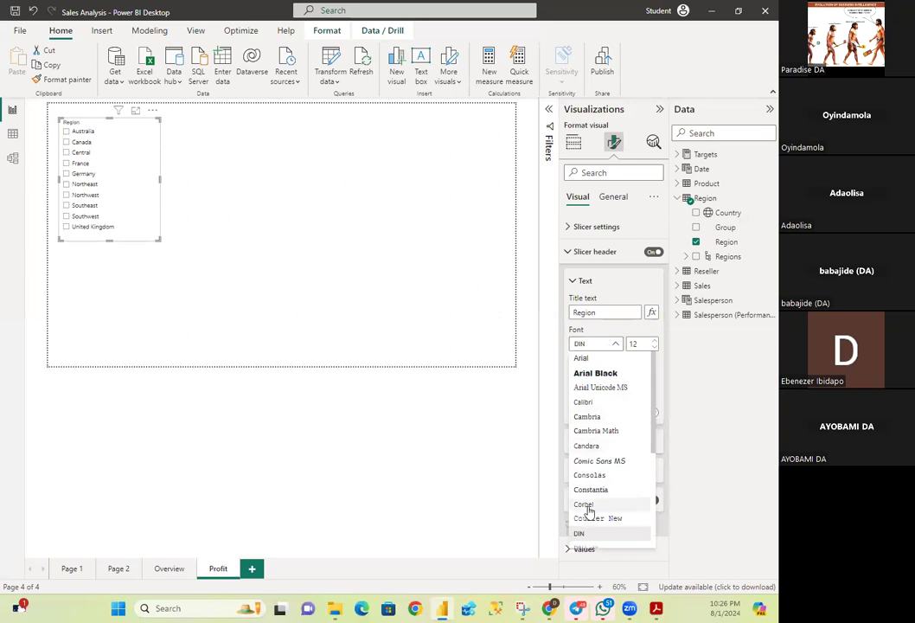
pyautogui.scroll(-3, 589, 509)
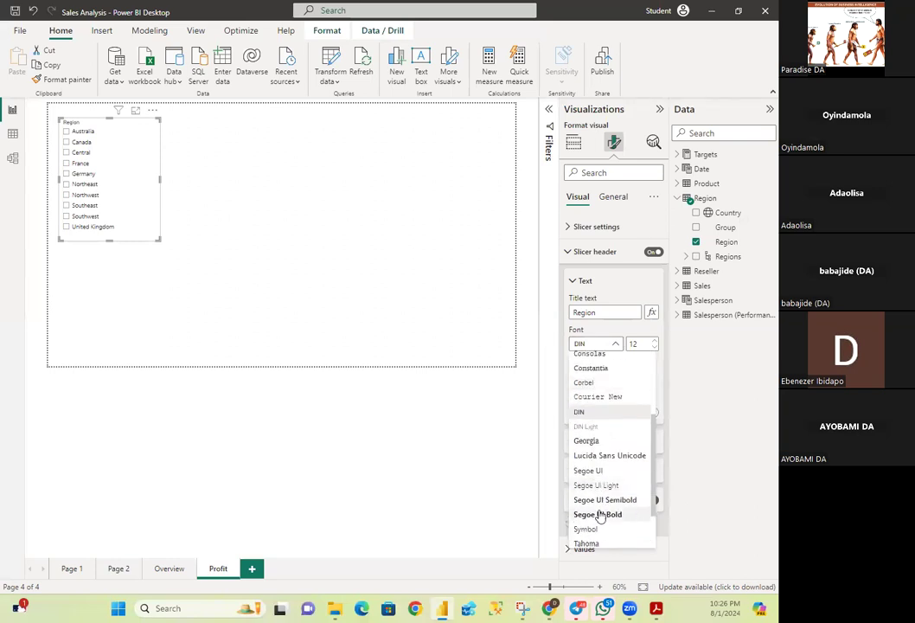
pyautogui.scroll(2, 607, 490)
pyautogui.scroll(-4, 608, 491)
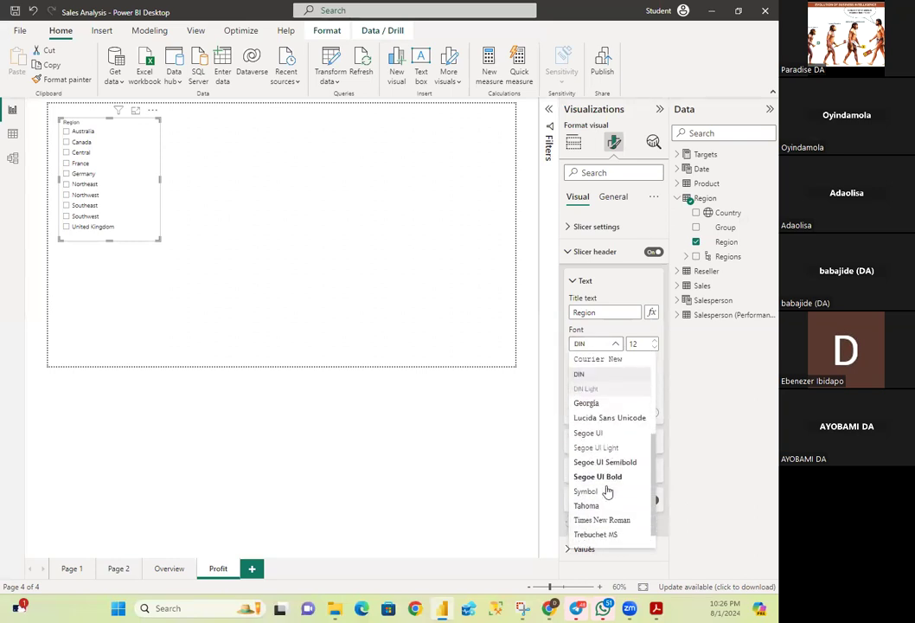
pyautogui.scroll(-1, 608, 491)
pyautogui.click(606, 495)
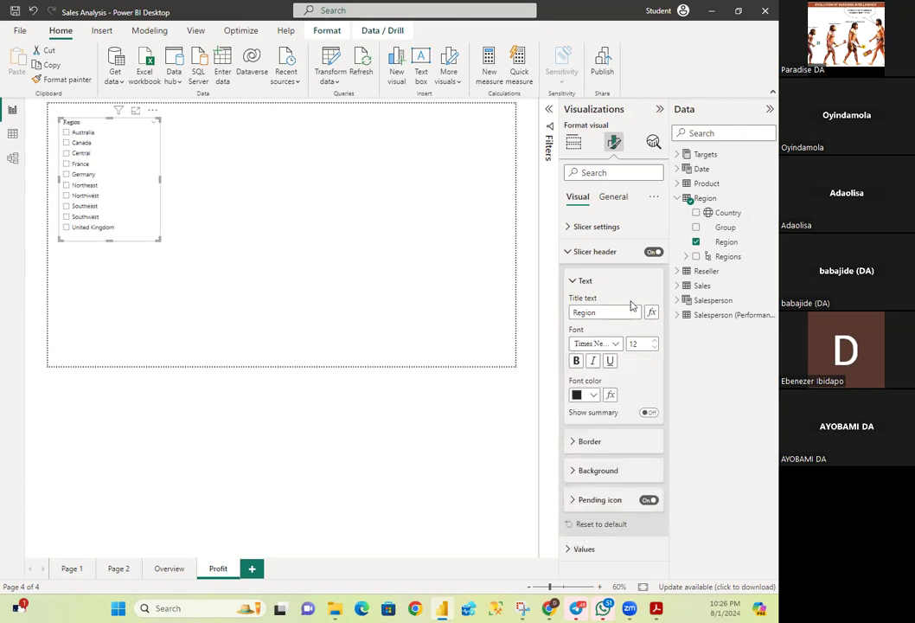
pyautogui.click(636, 343)
pyautogui.write('20')
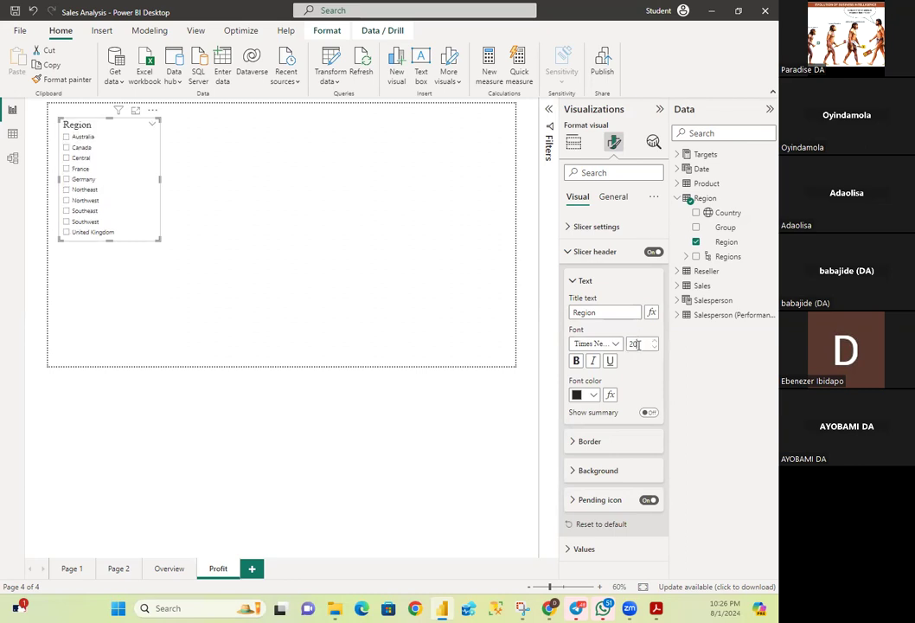
pyautogui.click(577, 362)
pyautogui.click(573, 282)
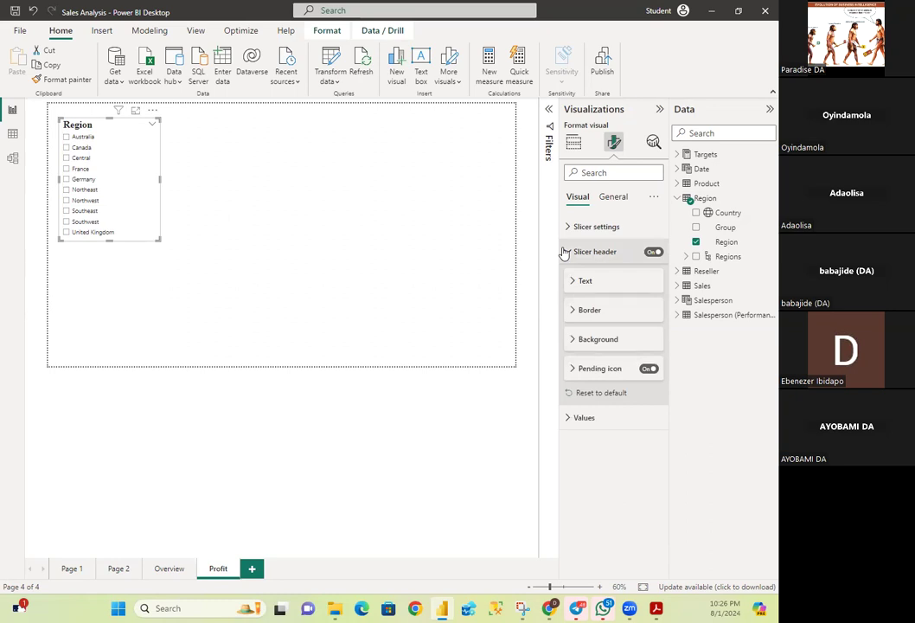
pyautogui.click(564, 252)
# - Format the slicer's region values in Times New Roman, size 15, bold
pyautogui.click(568, 278)
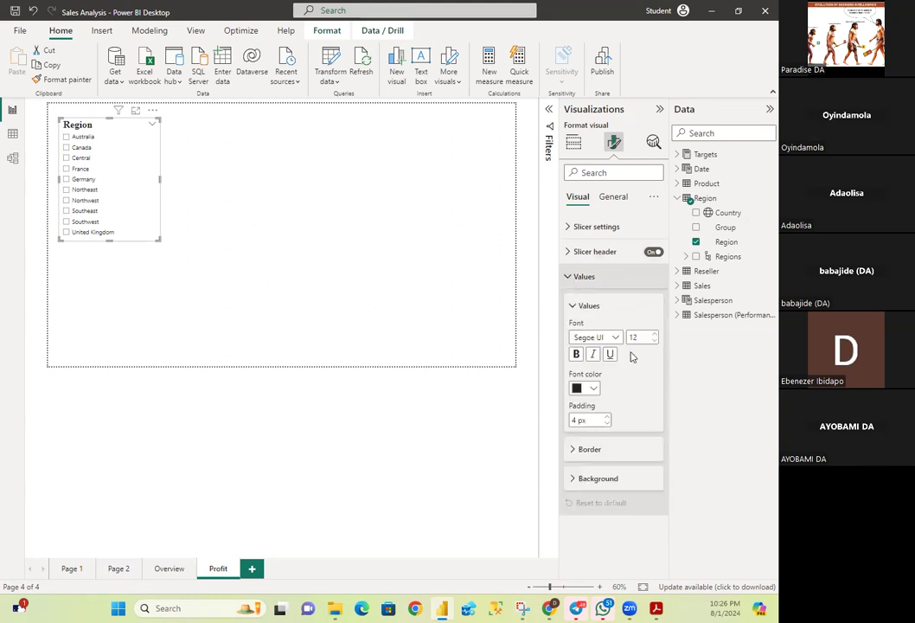
pyautogui.click(611, 341)
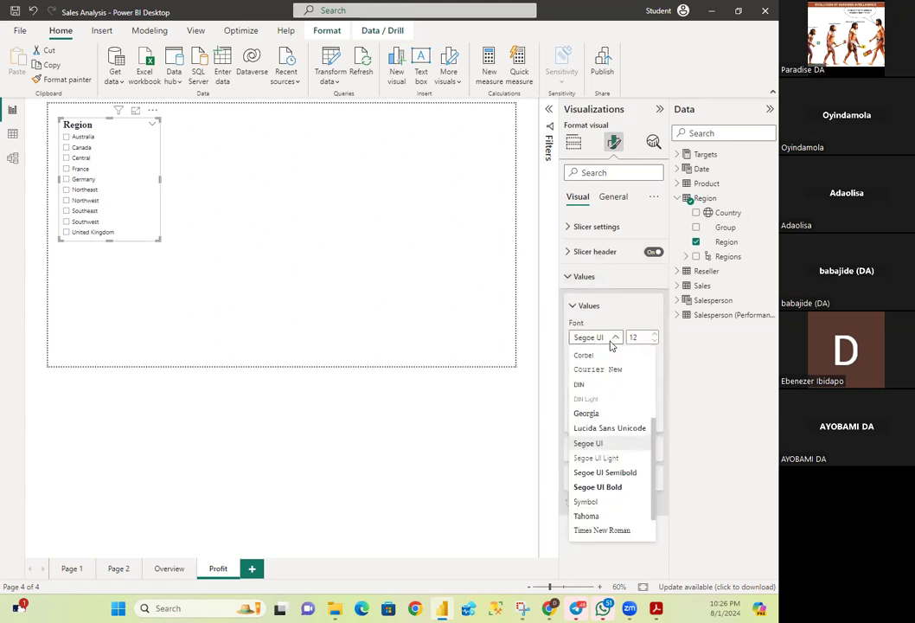
pyautogui.click(615, 531)
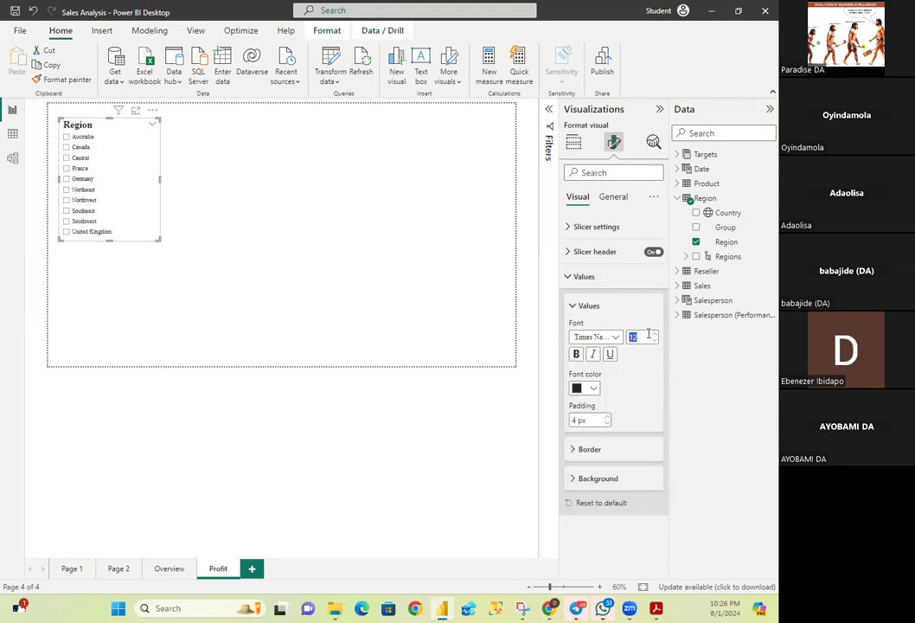
pyautogui.write('15')
pyautogui.click(576, 353)
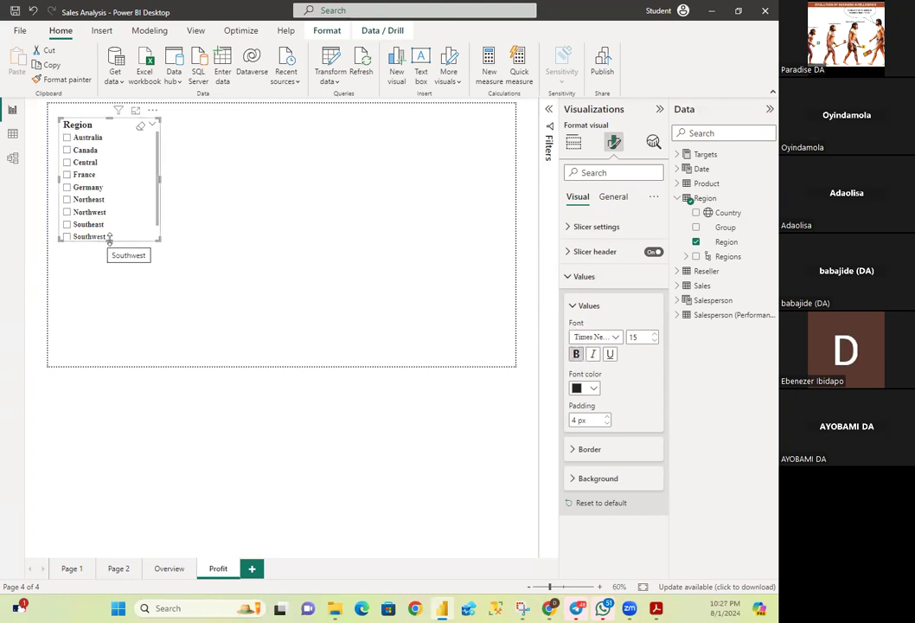
# - Adjust the slicer's height to fit every region and narrow it to the width of the longest region name
pyautogui.moveTo(108, 241); pyautogui.dragTo(101, 277)
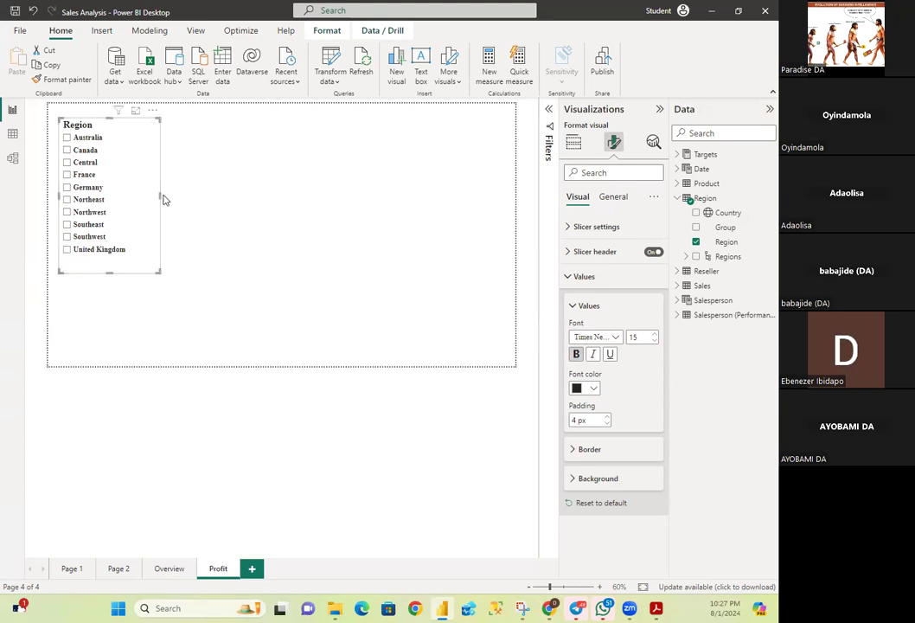
pyautogui.moveTo(107, 271); pyautogui.dragTo(108, 260)
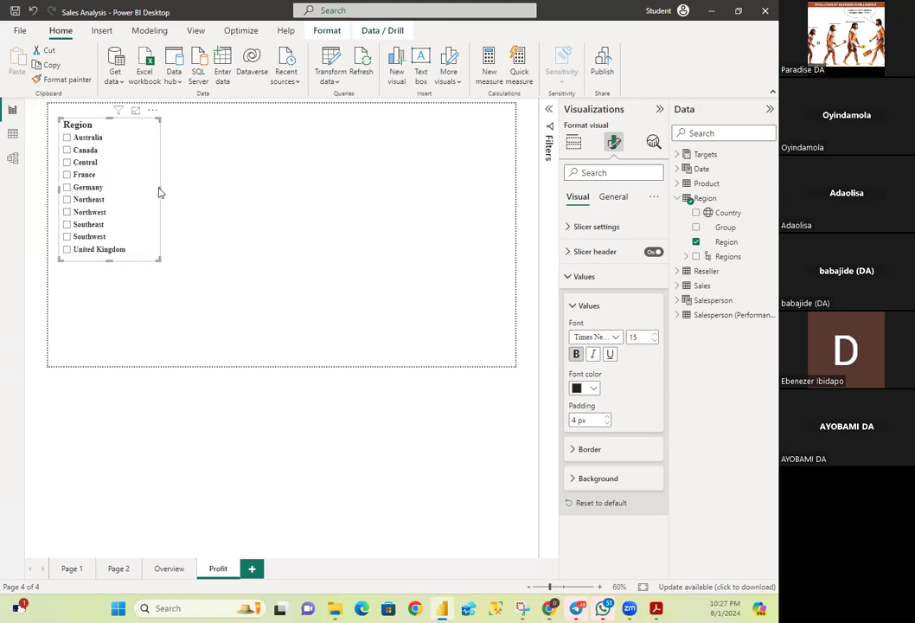
pyautogui.moveTo(156, 191); pyautogui.dragTo(128, 193)
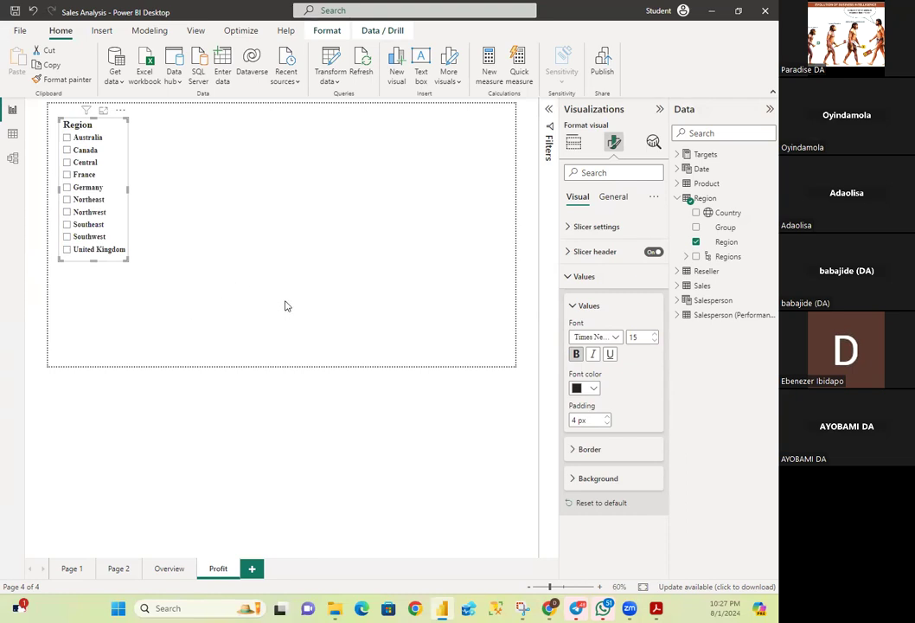
pyautogui.click(574, 142)
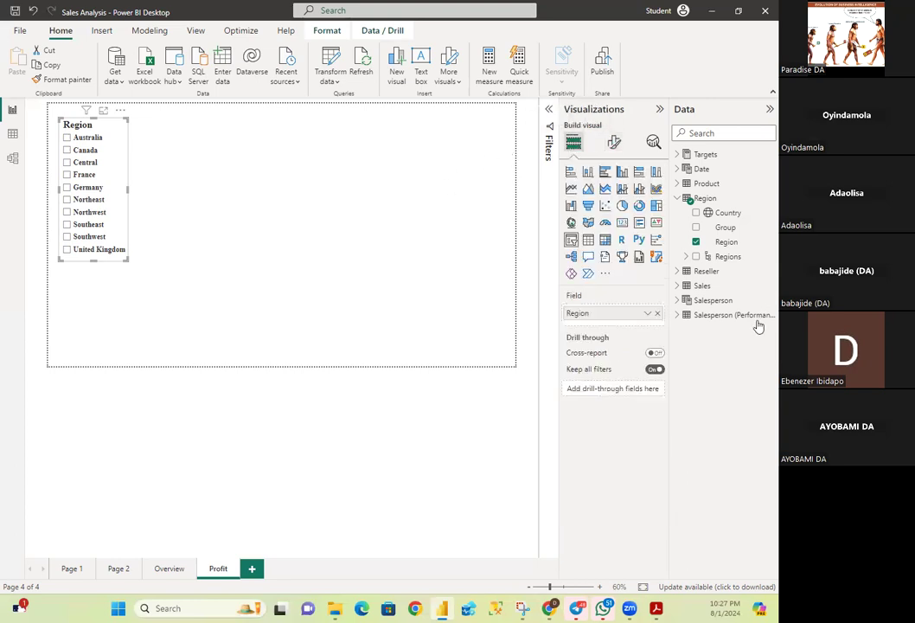
pyautogui.click(605, 240)
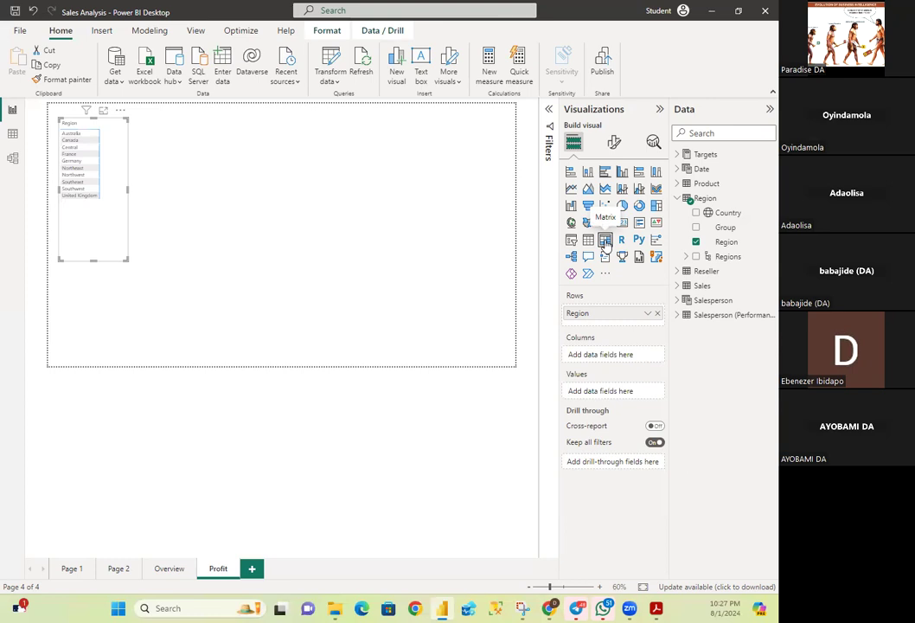
pyautogui.hotkey('ctrl', 'z')
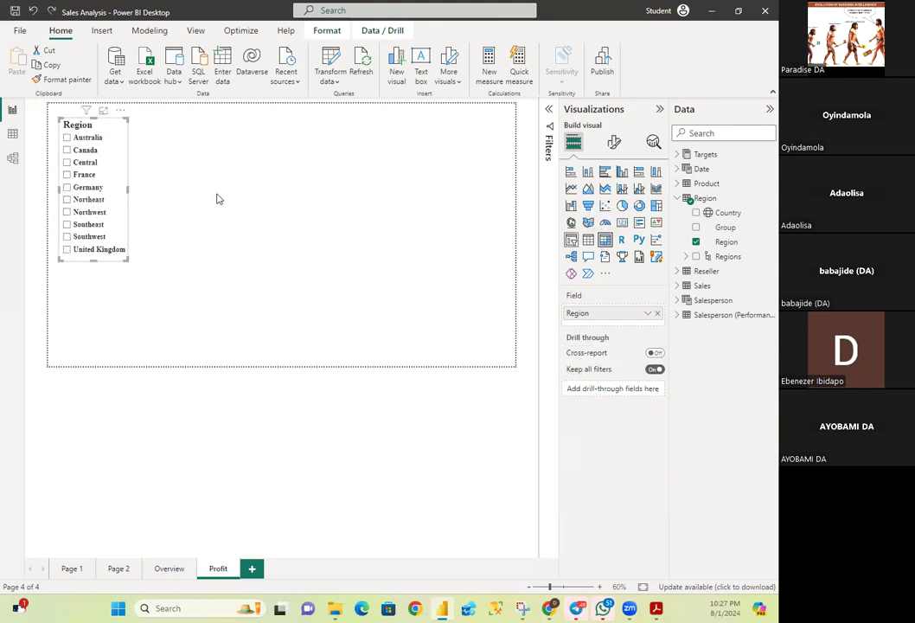
pyautogui.click(231, 198)
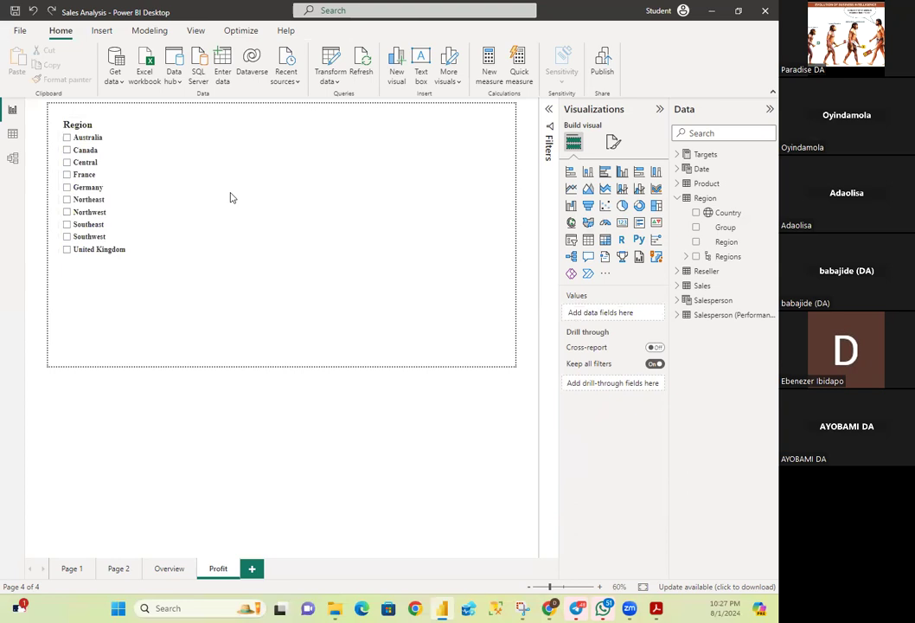
# - Test the Region slicer by selecting France, Australia and Canada one after another
pyautogui.click(117, 178)
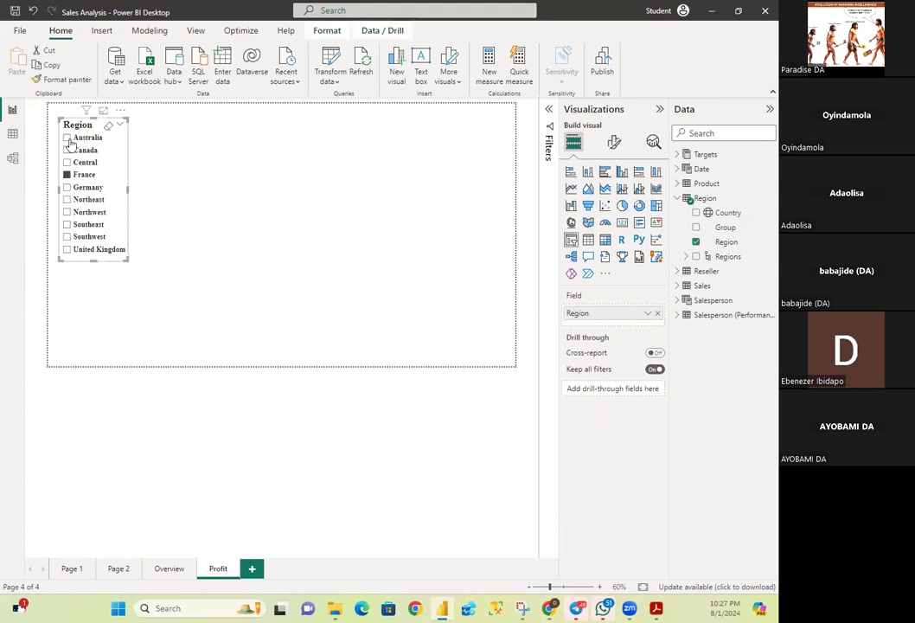
pyautogui.click(68, 139)
pyautogui.click(110, 151)
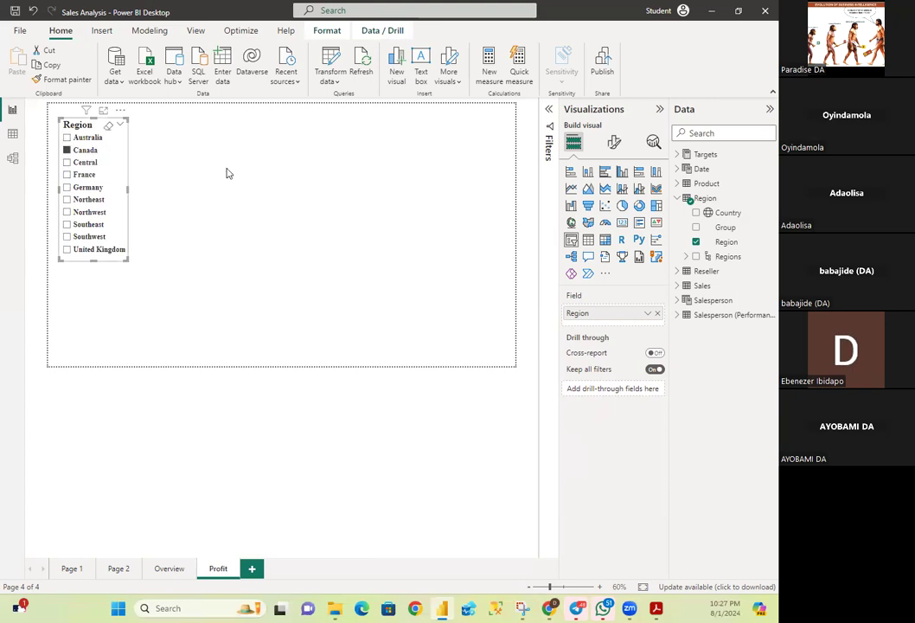
# - Turn on the Select all option in the Region slicer's selection settings
pyautogui.click(612, 145)
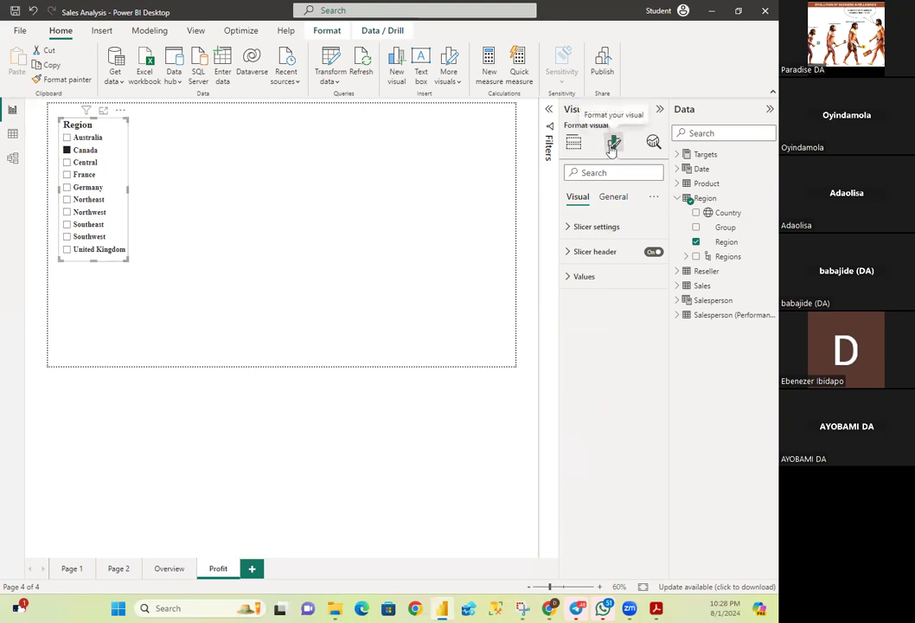
pyautogui.click(570, 228)
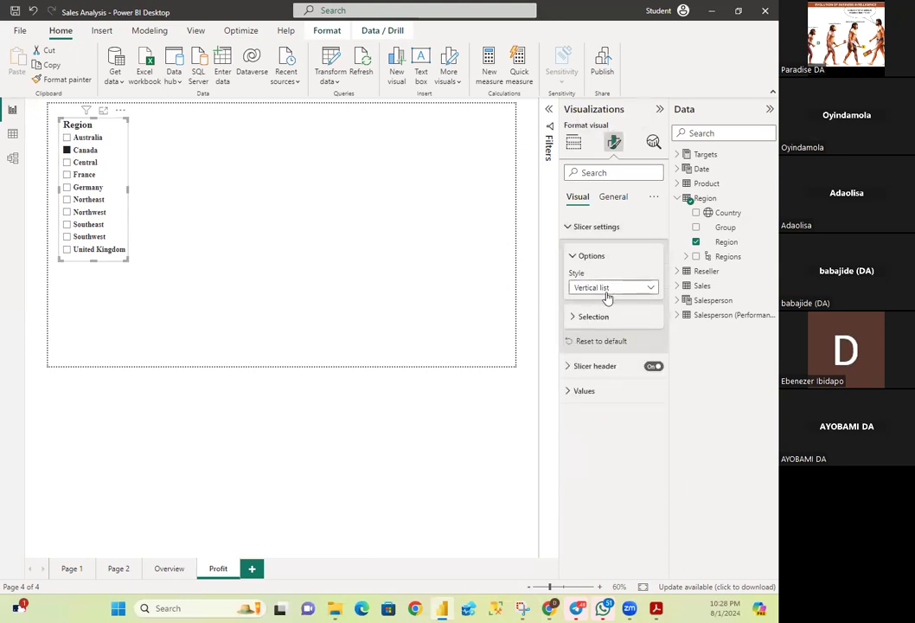
pyautogui.click(572, 320)
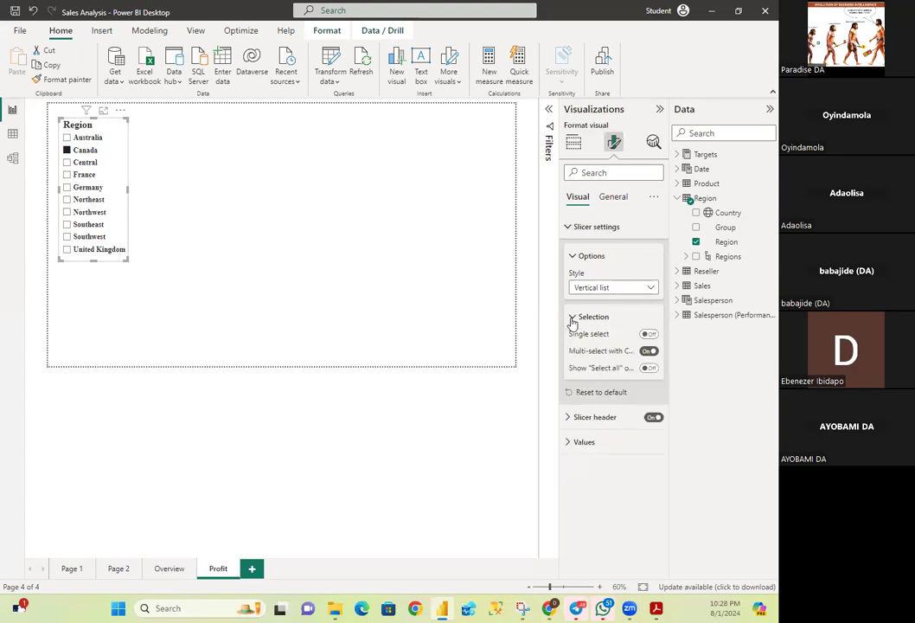
pyautogui.click(648, 368)
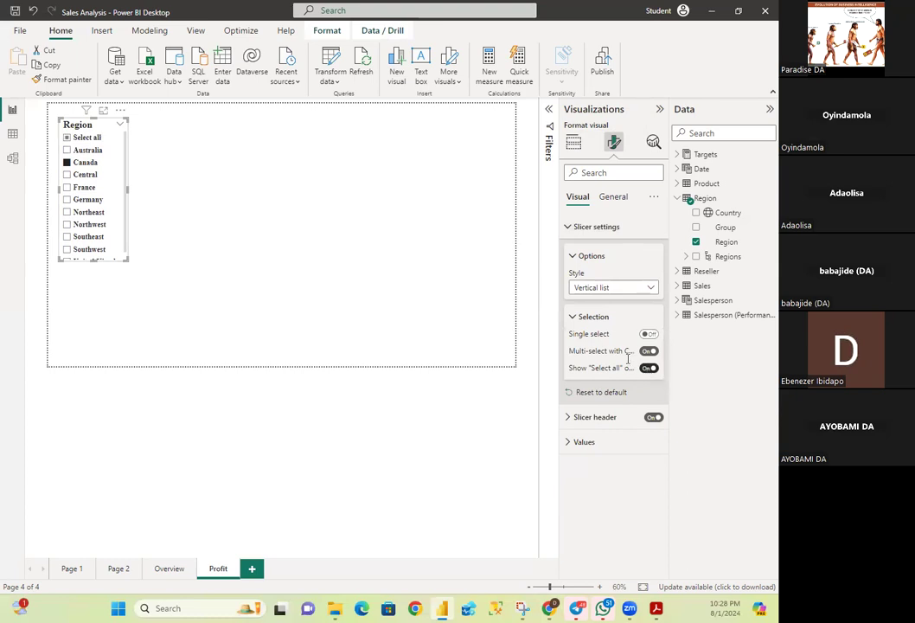
pyautogui.click(576, 255)
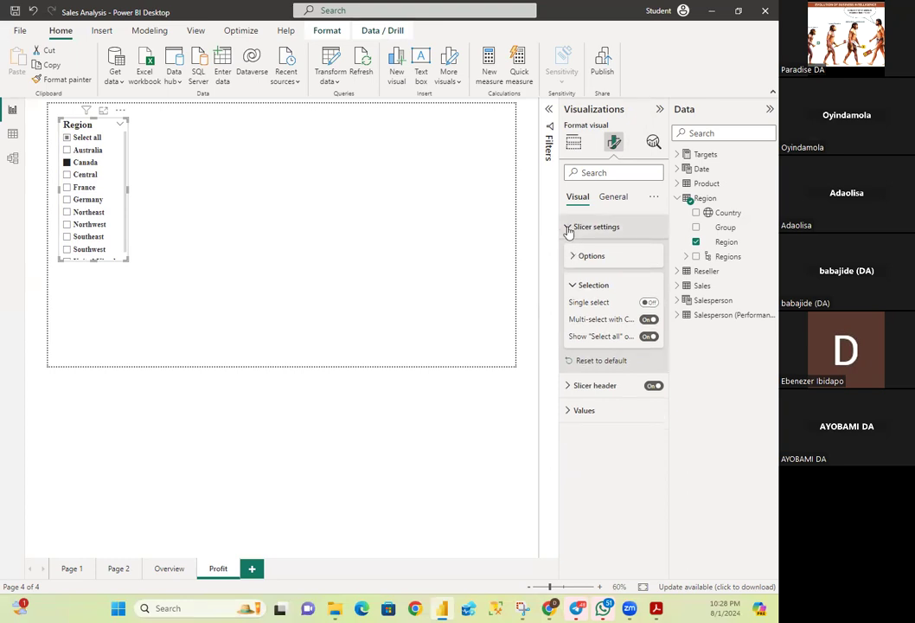
pyautogui.click(568, 228)
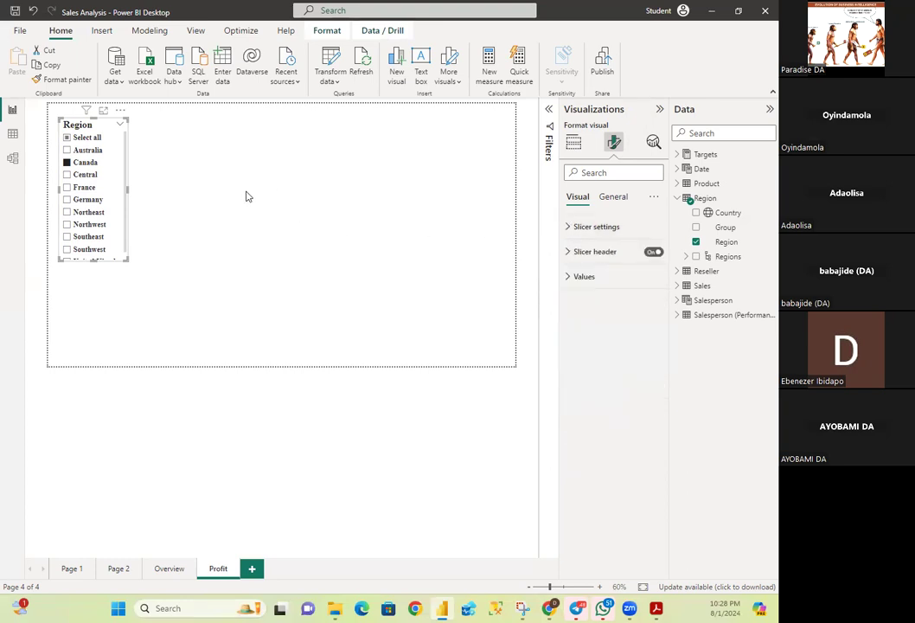
# - Select Northwest in the slicer and extend its height to fit the full list through United Kingdom
pyautogui.click(78, 224)
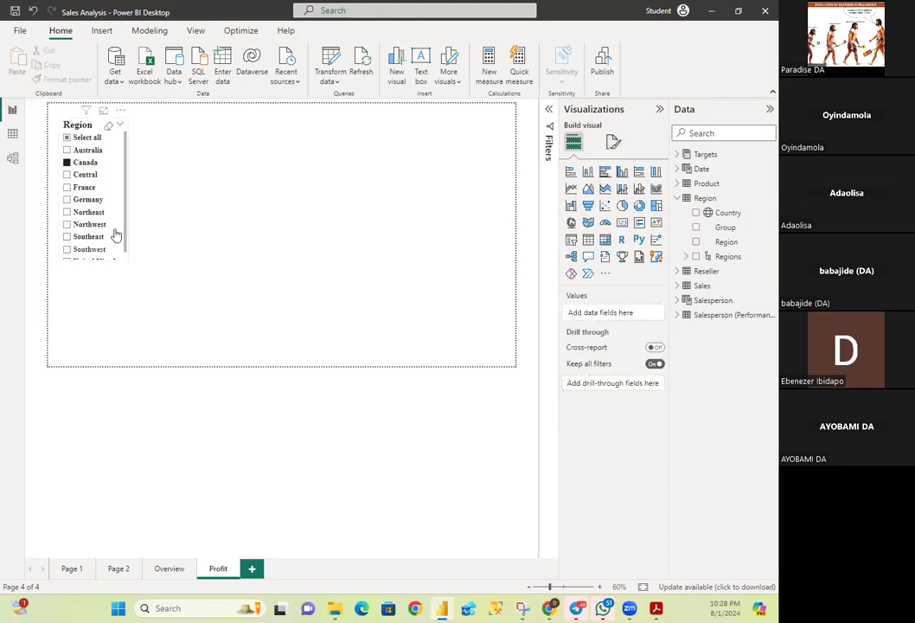
pyautogui.moveTo(92, 259)
pyautogui.mouseDown()
pyautogui.moveTo(94, 283)
pyautogui.moveTo(96, 271)
pyautogui.mouseUp()
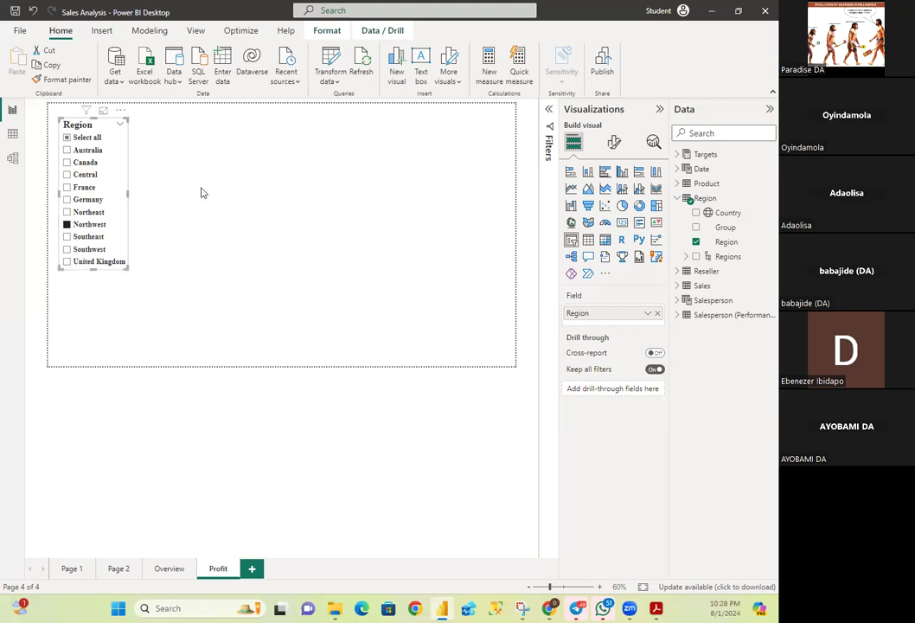
# - Add an empty matrix beside the Region slicer and enlarge it to fill the rest of the page
pyautogui.click(484, 285)
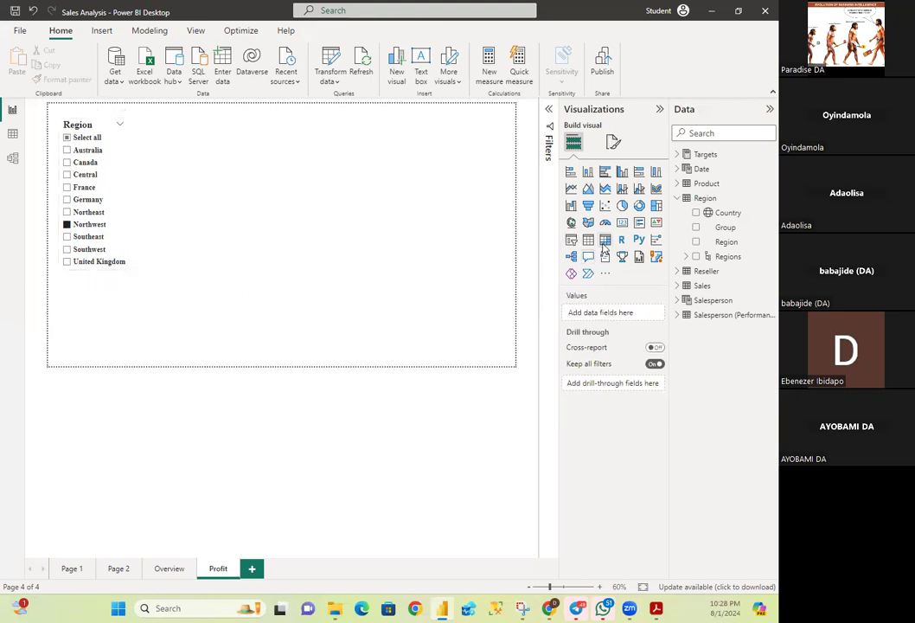
pyautogui.moveTo(604, 246); pyautogui.dragTo(186, 142)
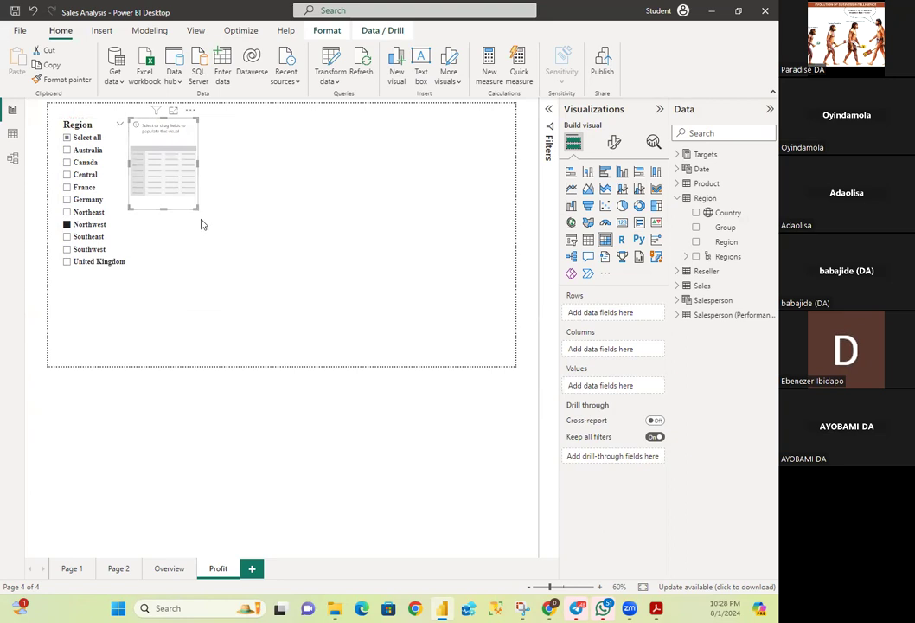
pyautogui.moveTo(197, 209); pyautogui.dragTo(509, 357)
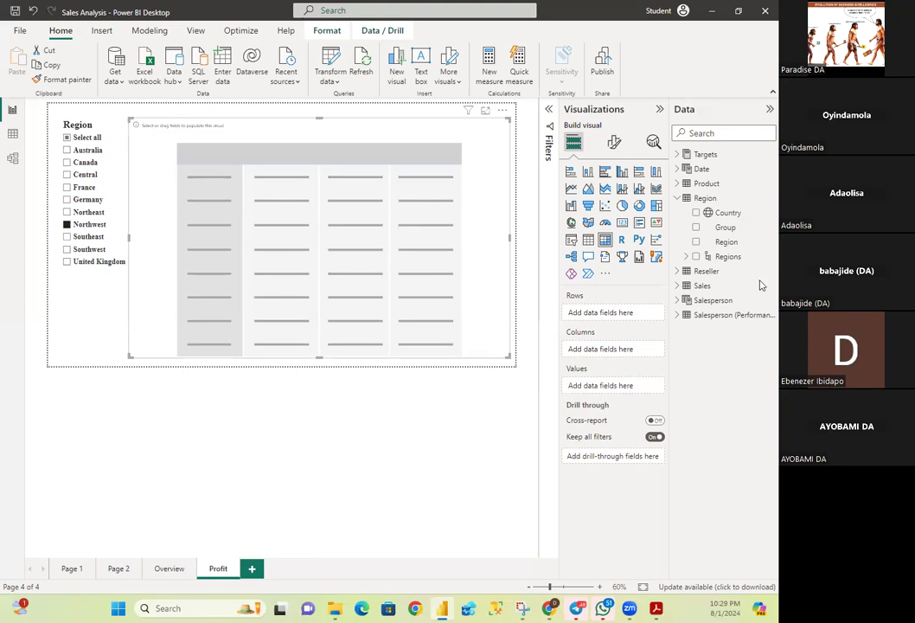
# - Add the Fiscal hierarchy from the Date table to the matrix rows
pyautogui.click(678, 198)
pyautogui.click(678, 169)
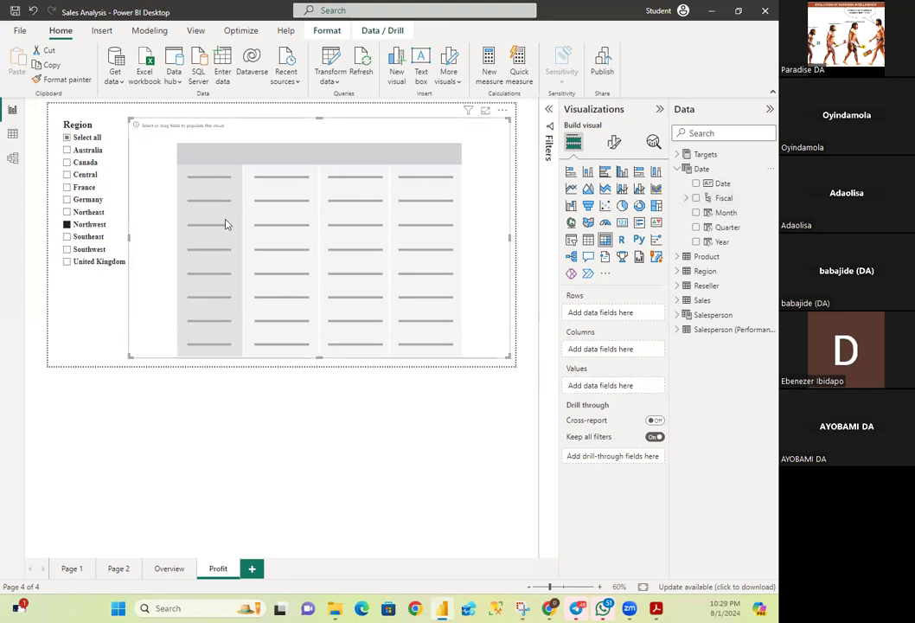
pyautogui.click(696, 198)
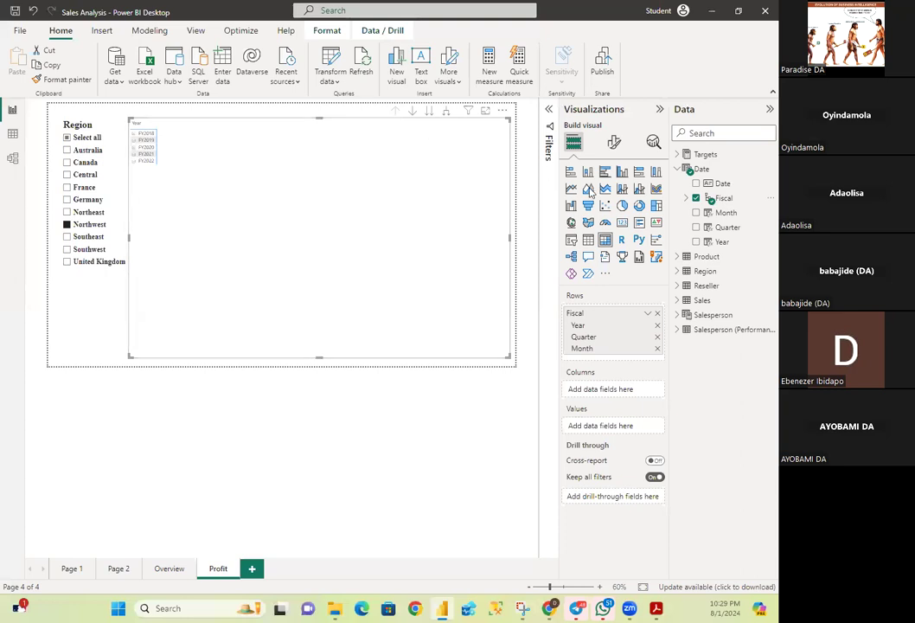
# - Format the matrix column headers in bold Times New Roman at size 20
pyautogui.click(613, 143)
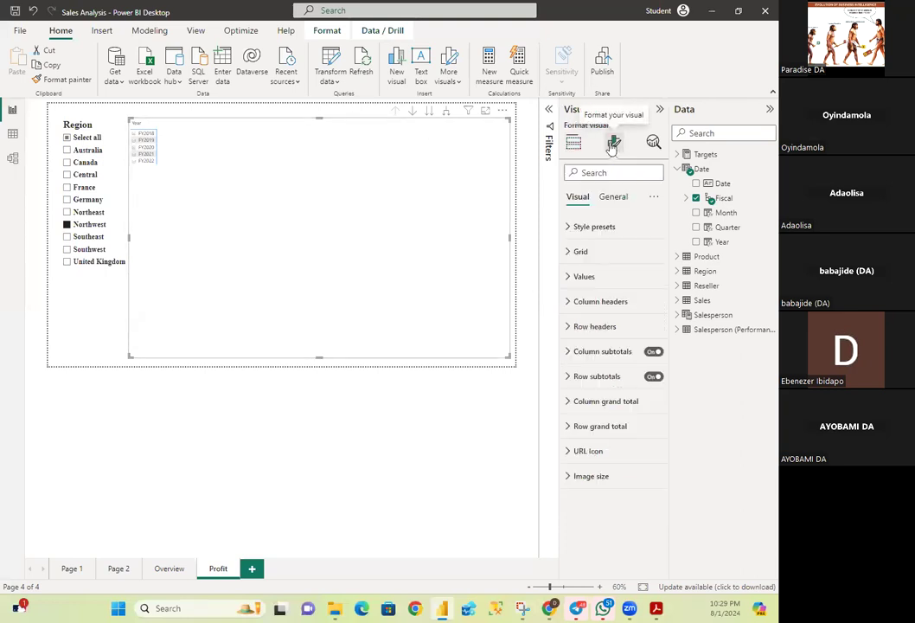
pyautogui.click(568, 307)
pyautogui.click(618, 361)
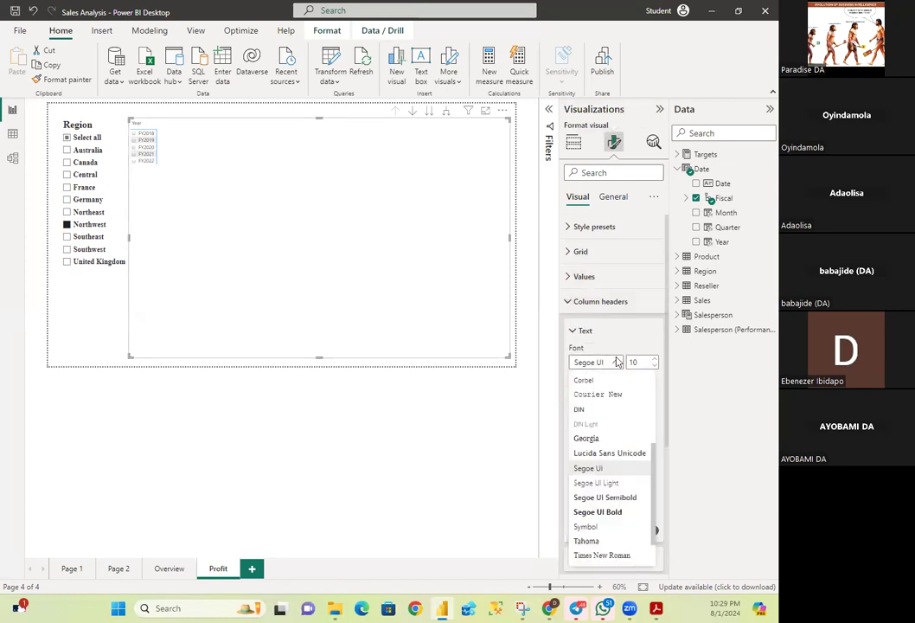
pyautogui.click(605, 554)
pyautogui.click(640, 362)
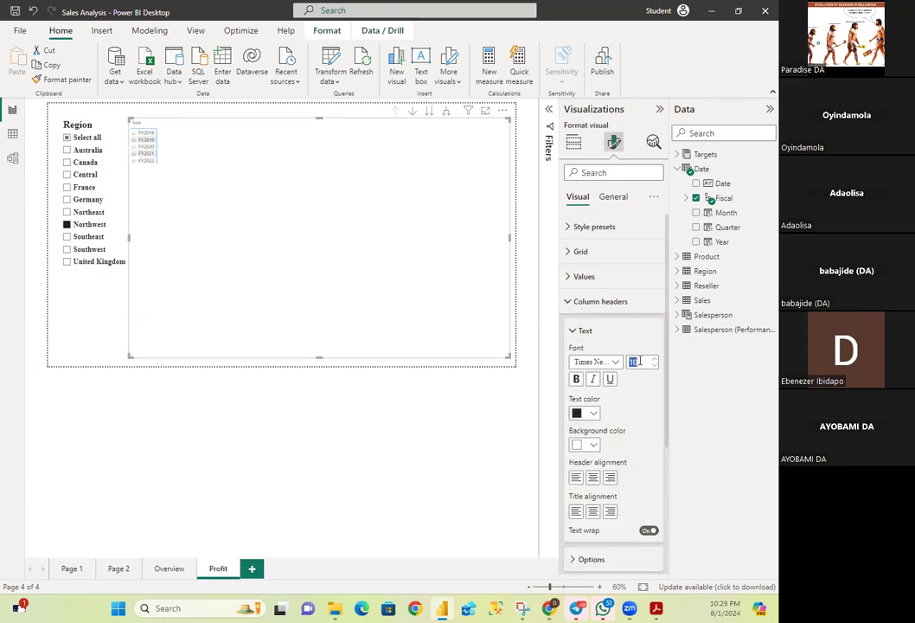
pyautogui.write('20')
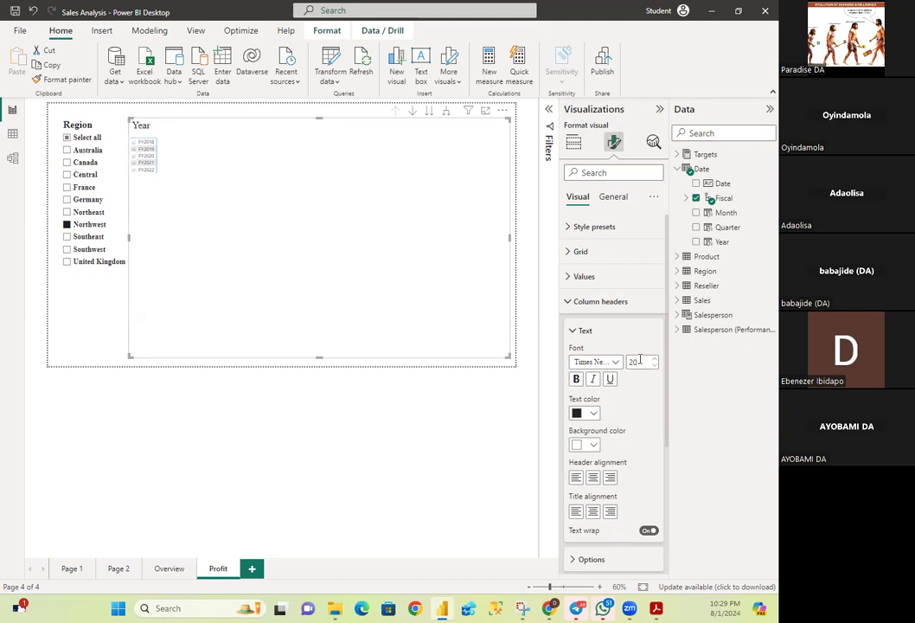
pyautogui.click(576, 379)
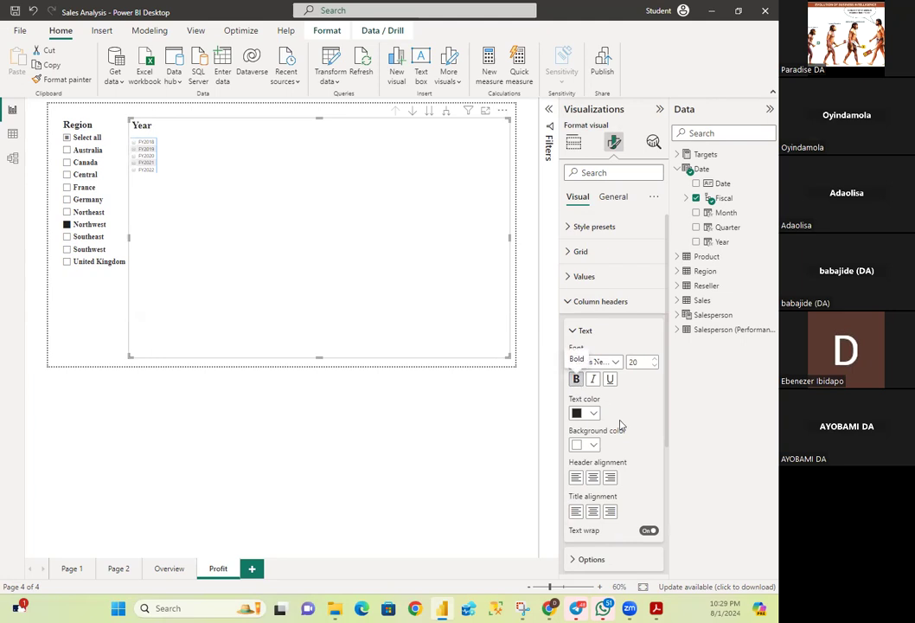
pyautogui.click(567, 302)
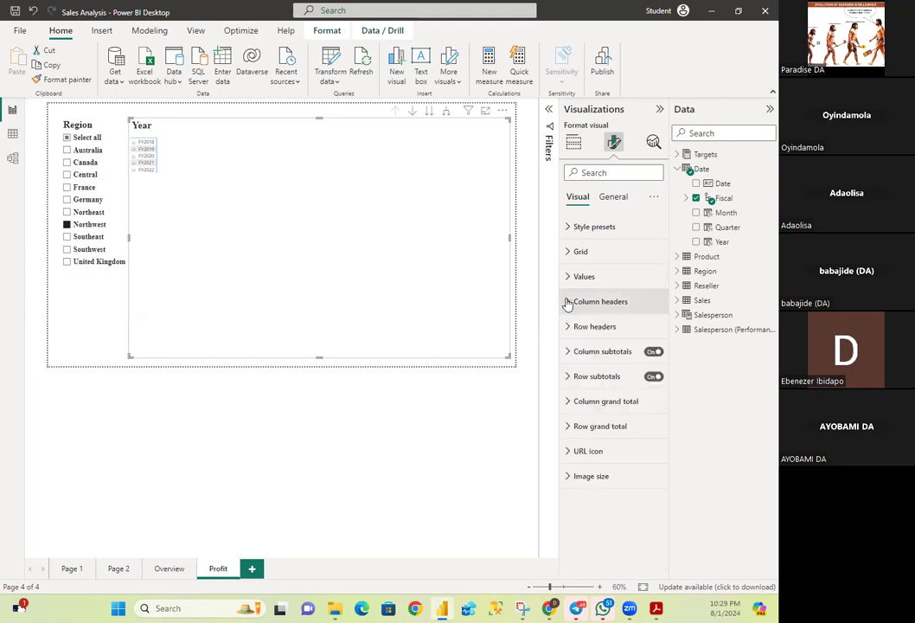
# - Format the matrix row headers in bold Times New Roman at size 20
pyautogui.click(568, 327)
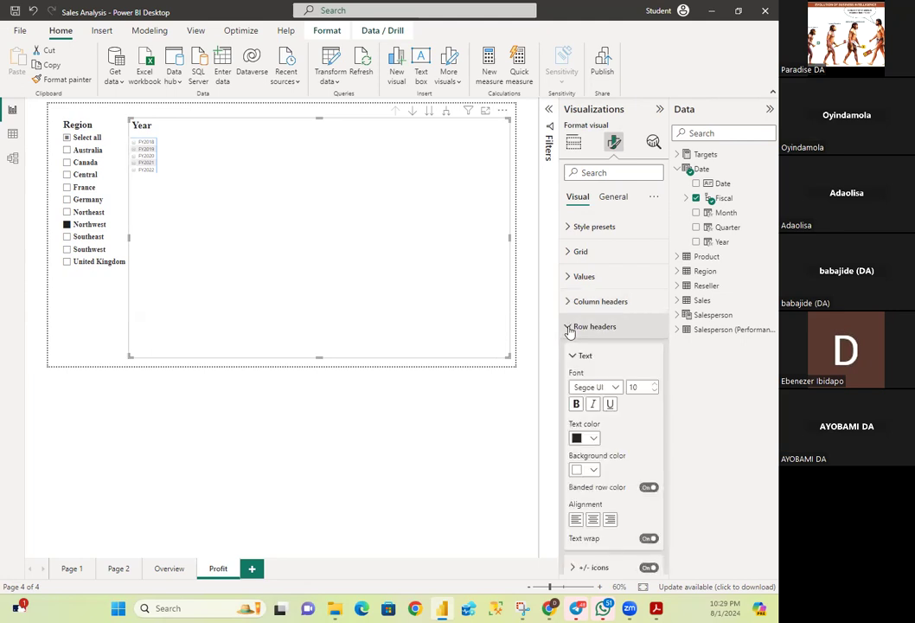
pyautogui.click(615, 386)
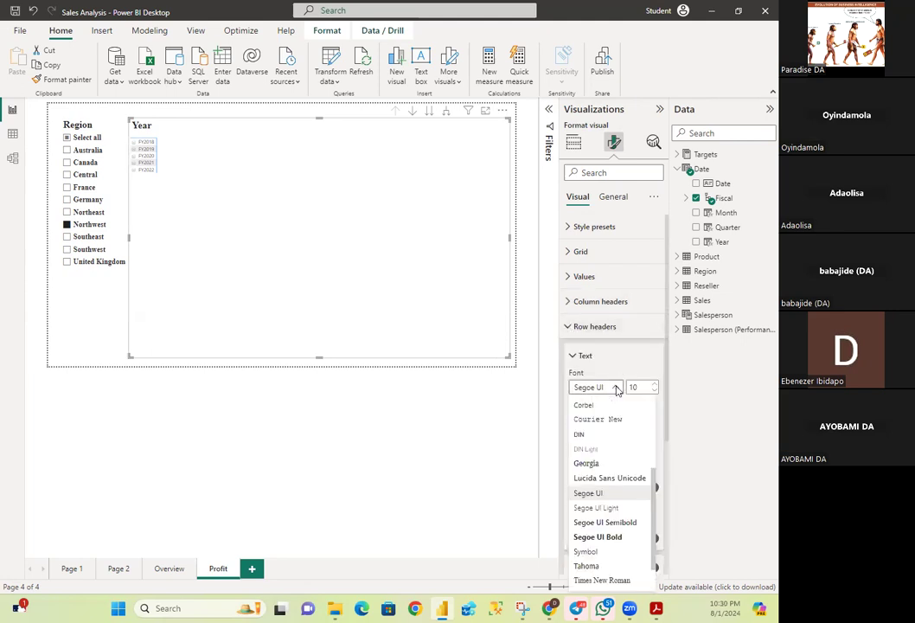
pyautogui.click(619, 579)
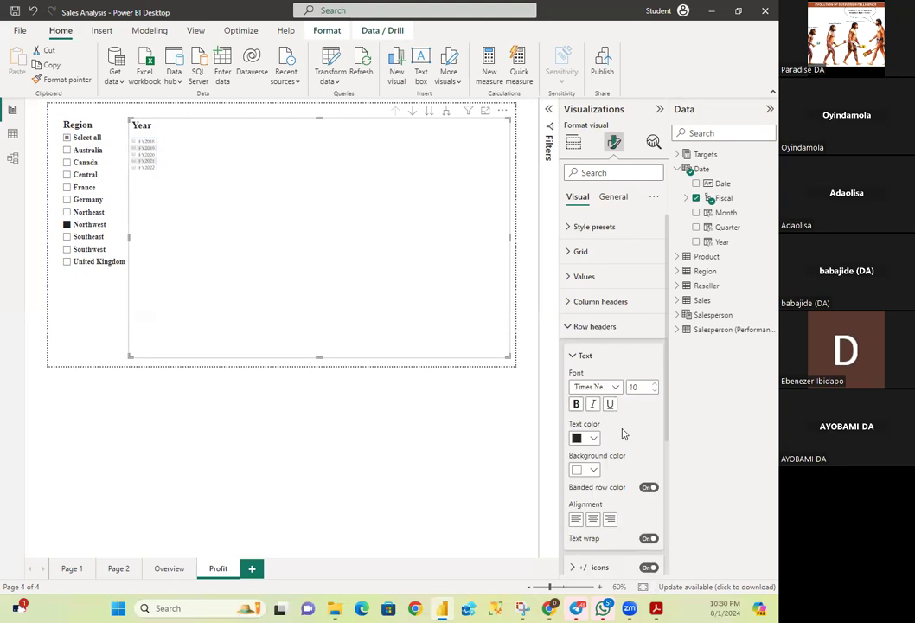
pyautogui.doubleClick(639, 386)
pyautogui.write('20')
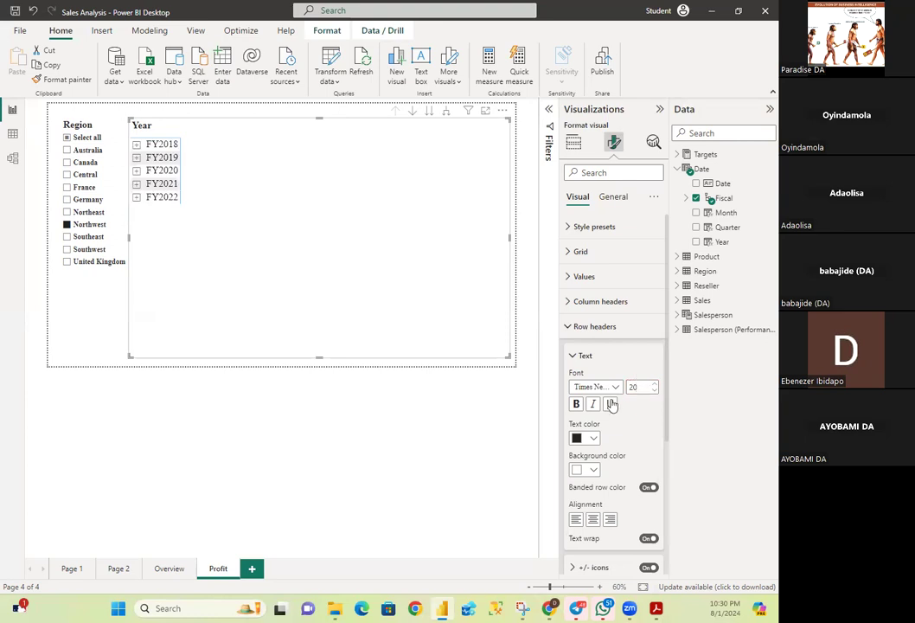
pyautogui.click(577, 405)
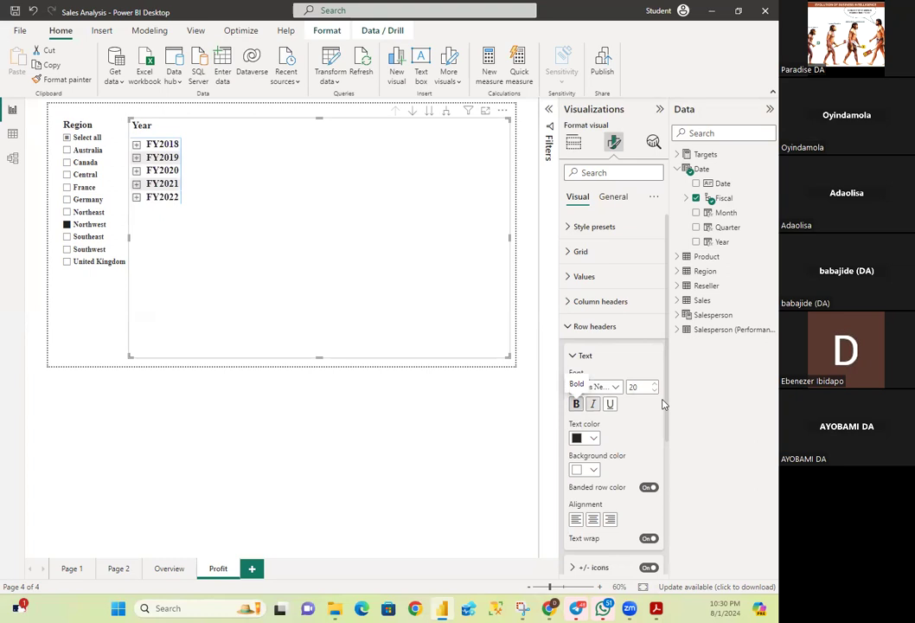
pyautogui.click(574, 357)
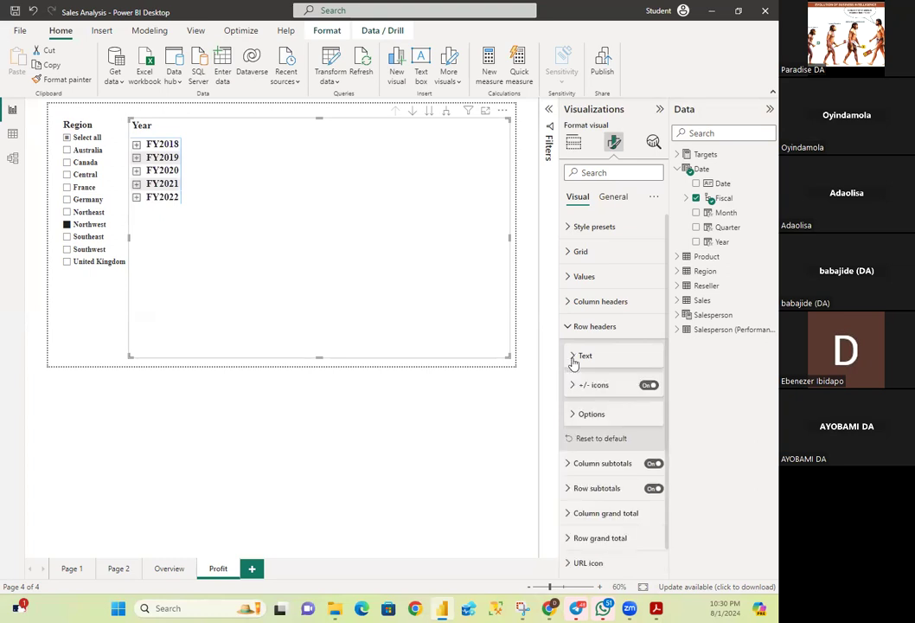
# - Set the matrix values' font to Times New Roman at size 15
pyautogui.click(567, 278)
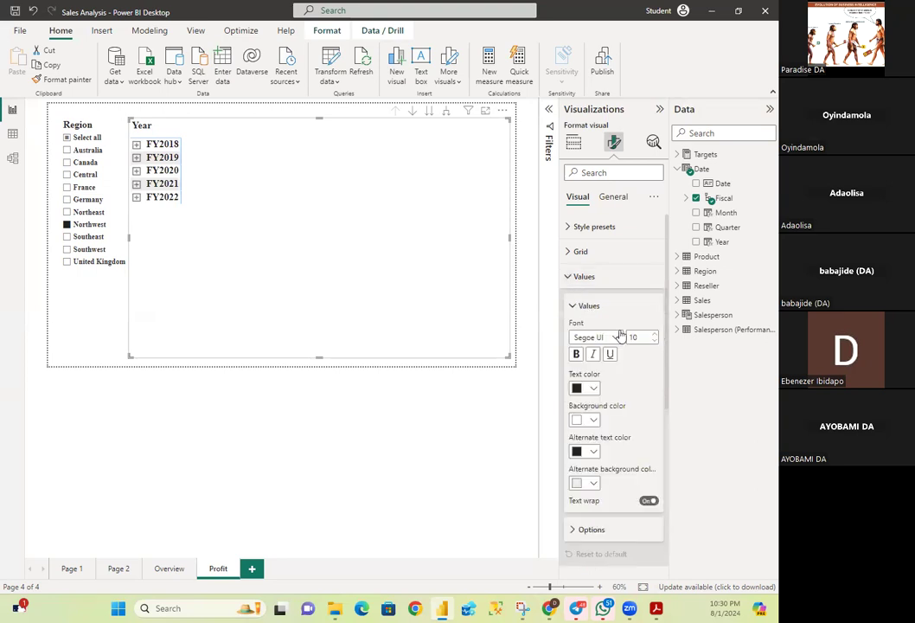
pyautogui.click(593, 337)
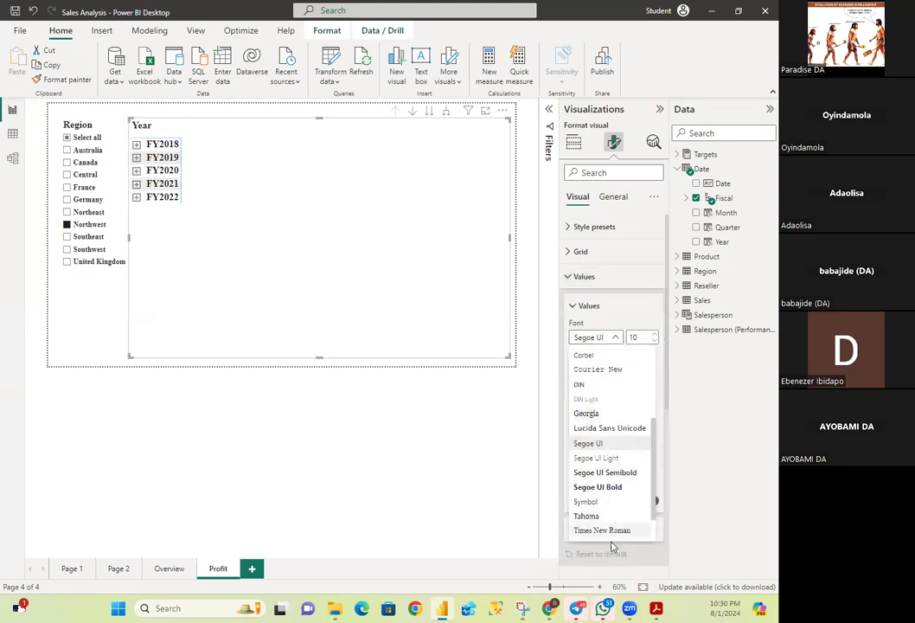
pyautogui.click(593, 530)
pyautogui.doubleClick(642, 337)
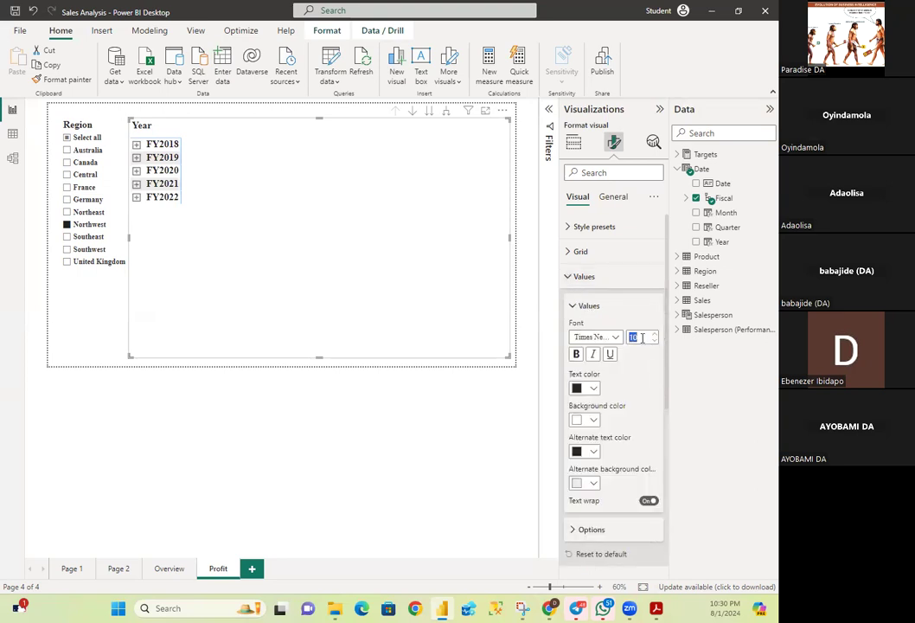
pyautogui.write('15')
pyautogui.click(573, 309)
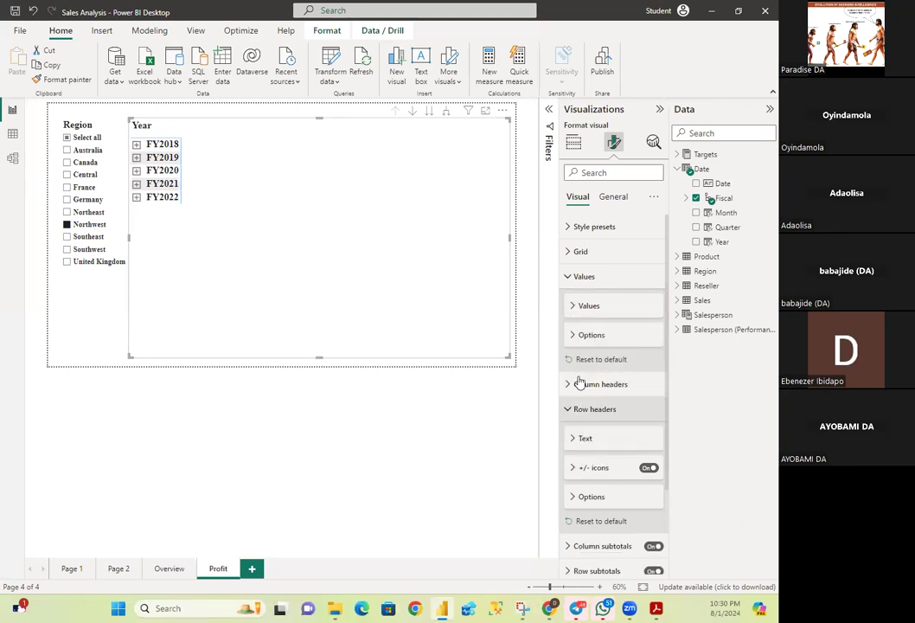
pyautogui.click(569, 282)
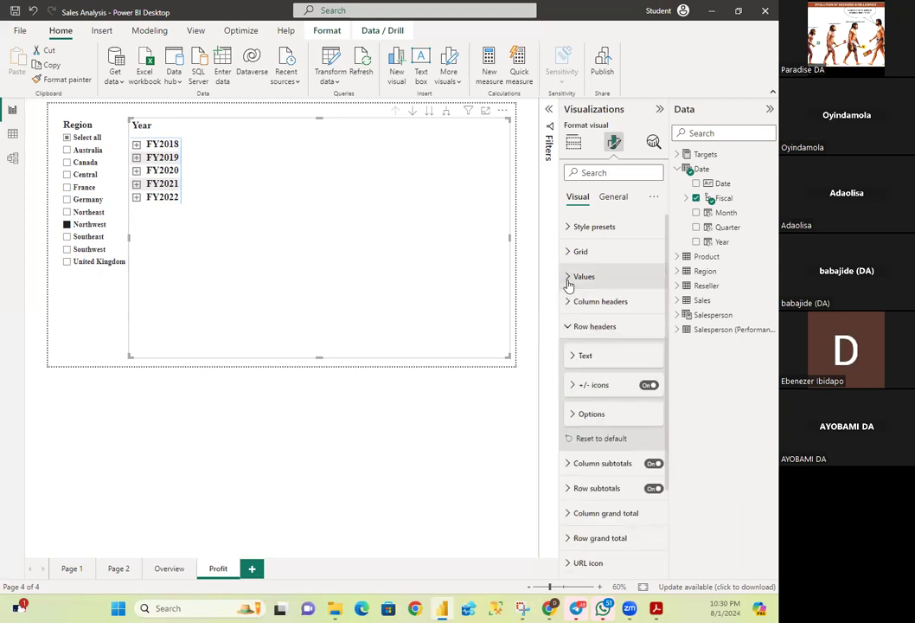
pyautogui.click(567, 327)
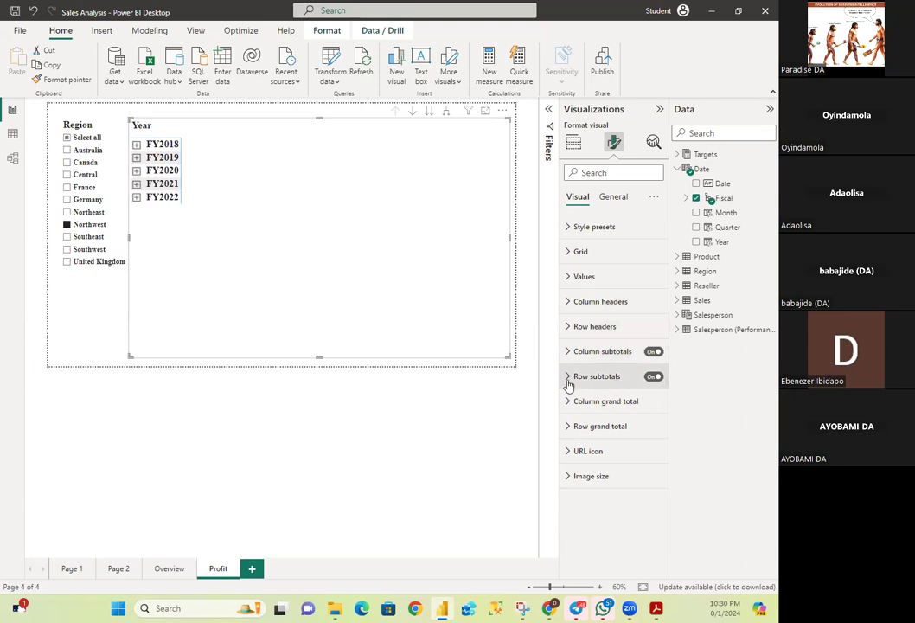
# - Set the position of the matrix's row subtotals to Bottom
pyautogui.click(568, 378)
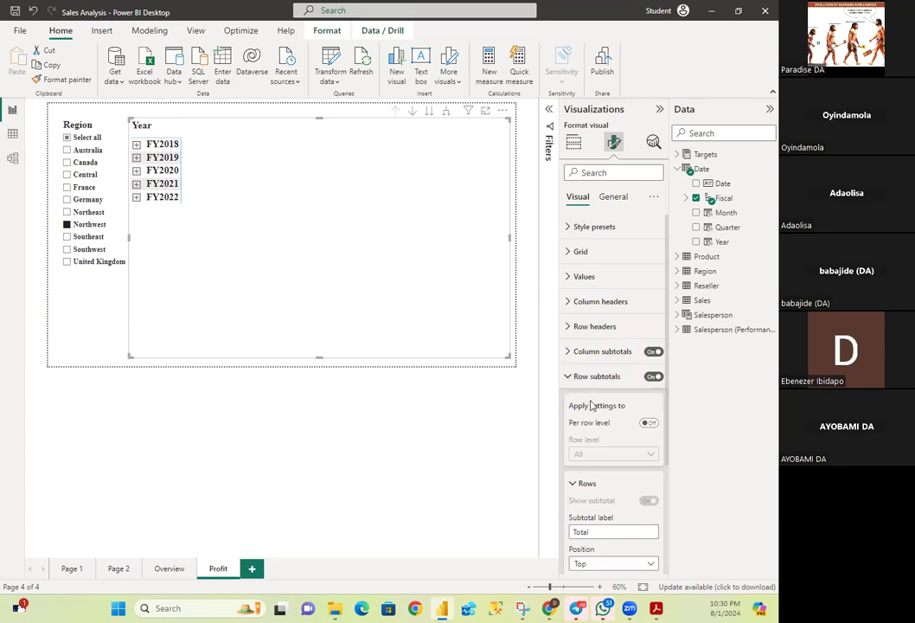
pyautogui.scroll(-2, 595, 424)
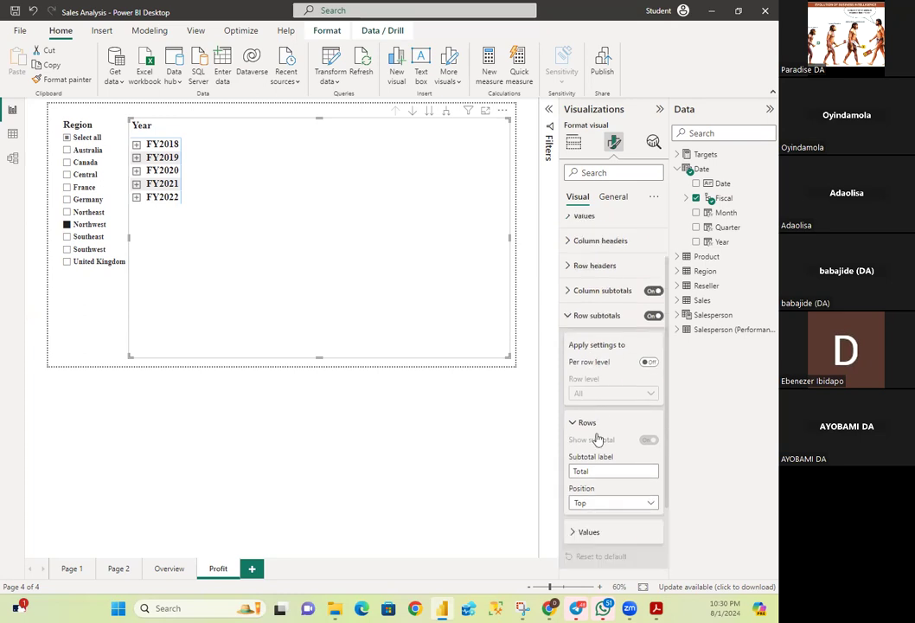
pyautogui.click(605, 506)
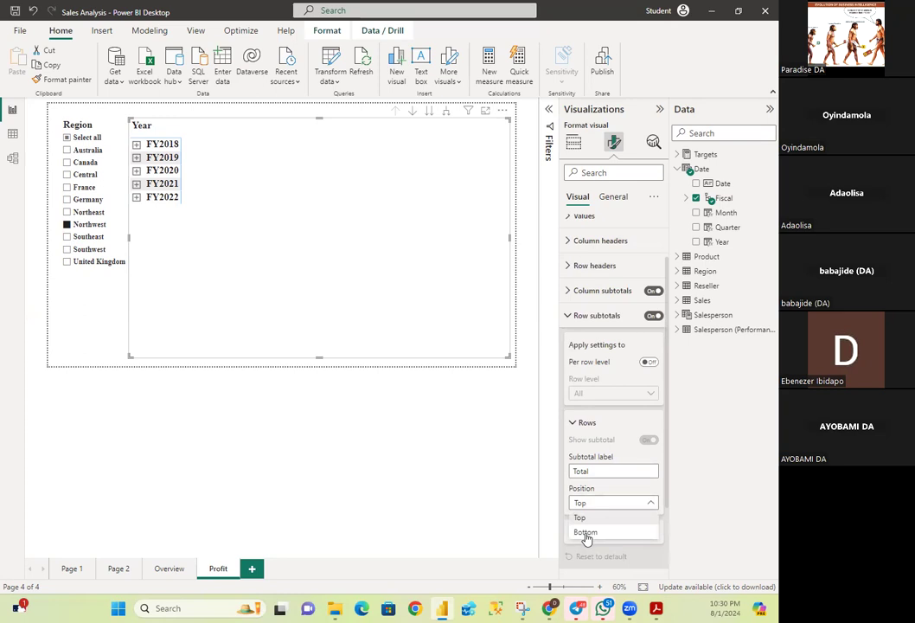
pyautogui.click(588, 533)
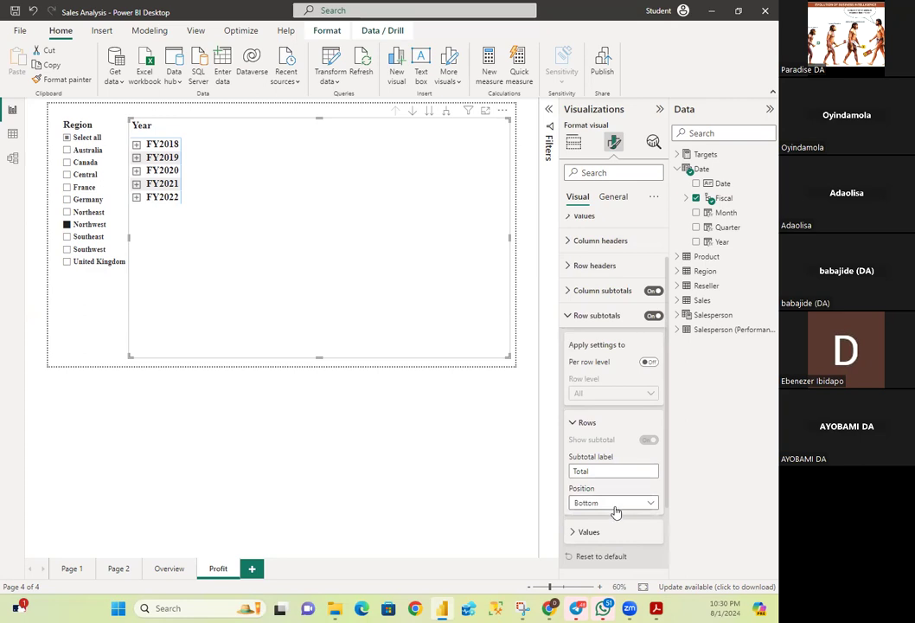
pyautogui.click(569, 318)
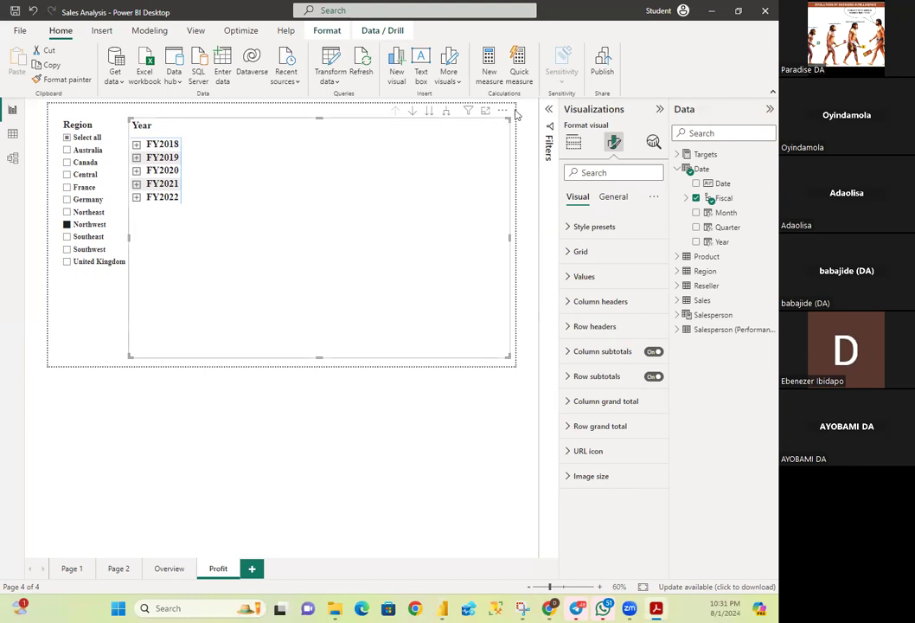
# - Add the Orders Num measure from the Sales table's Counts folder to the matrix values
pyautogui.click(678, 170)
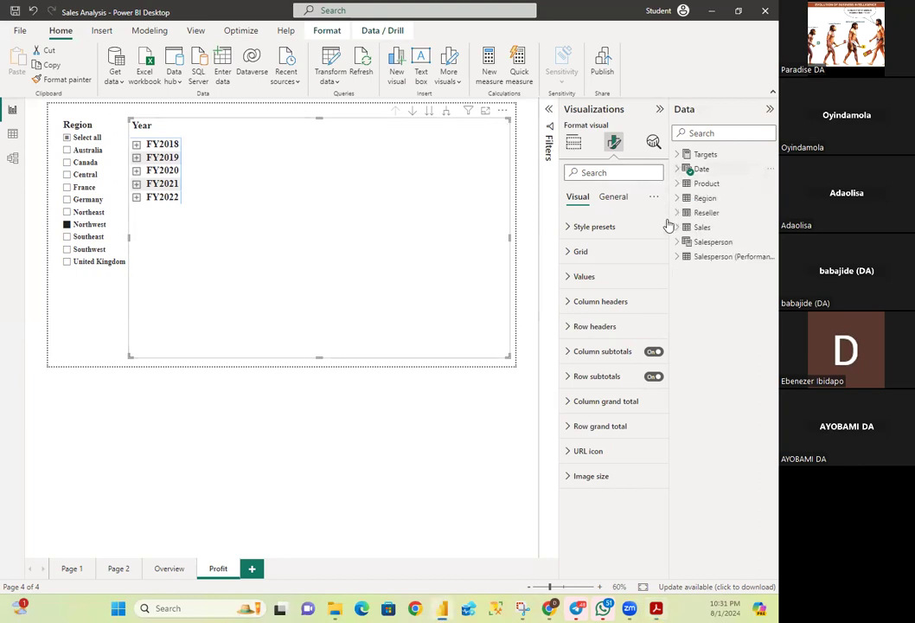
pyautogui.click(677, 228)
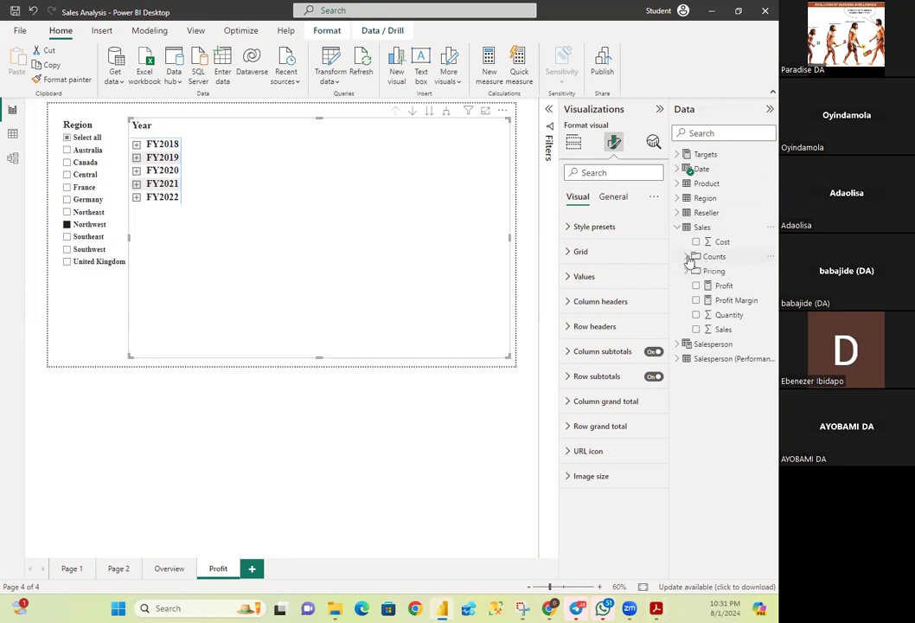
pyautogui.click(687, 258)
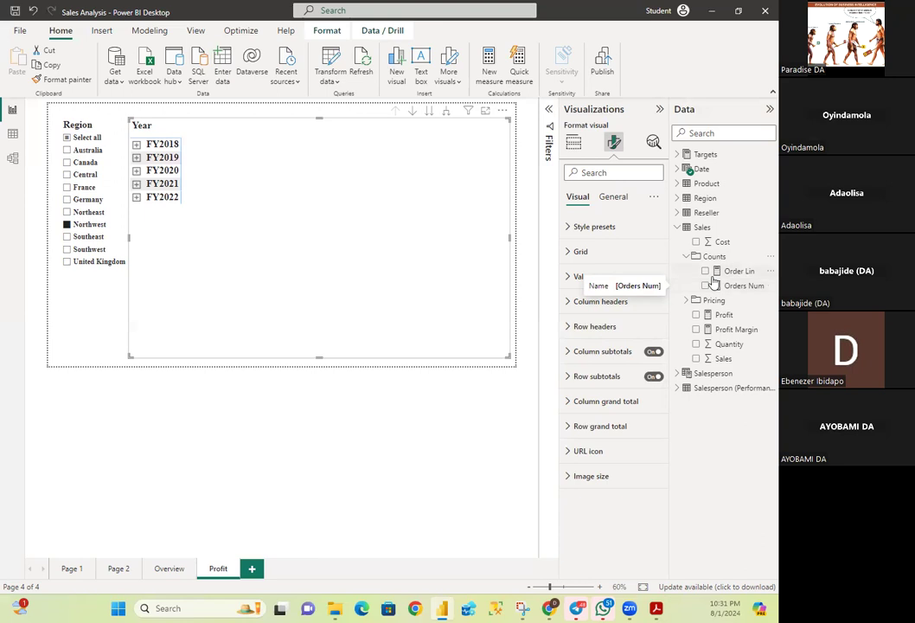
pyautogui.click(706, 286)
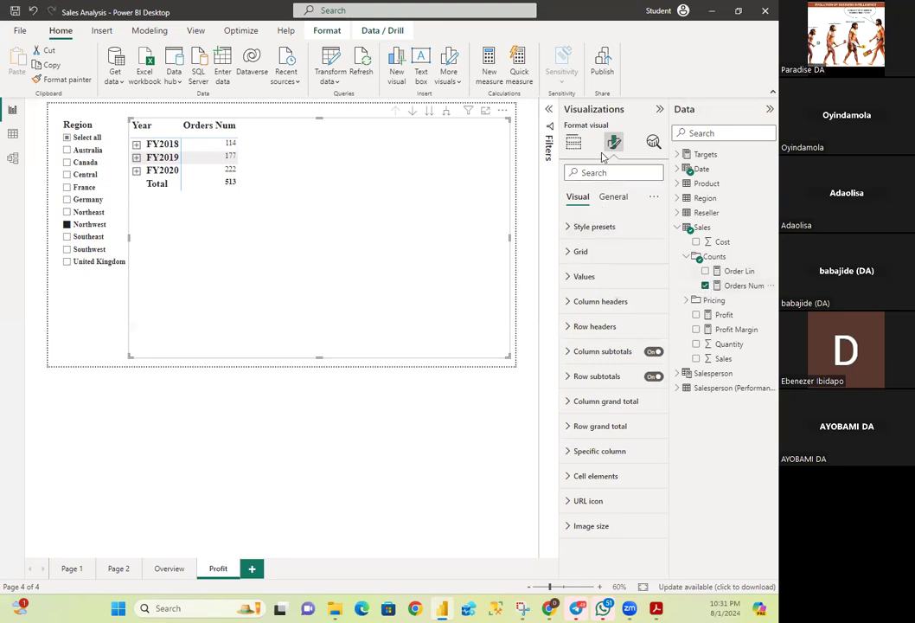
# - Rename the Orders Num value in the matrix as Orders
pyautogui.click(572, 142)
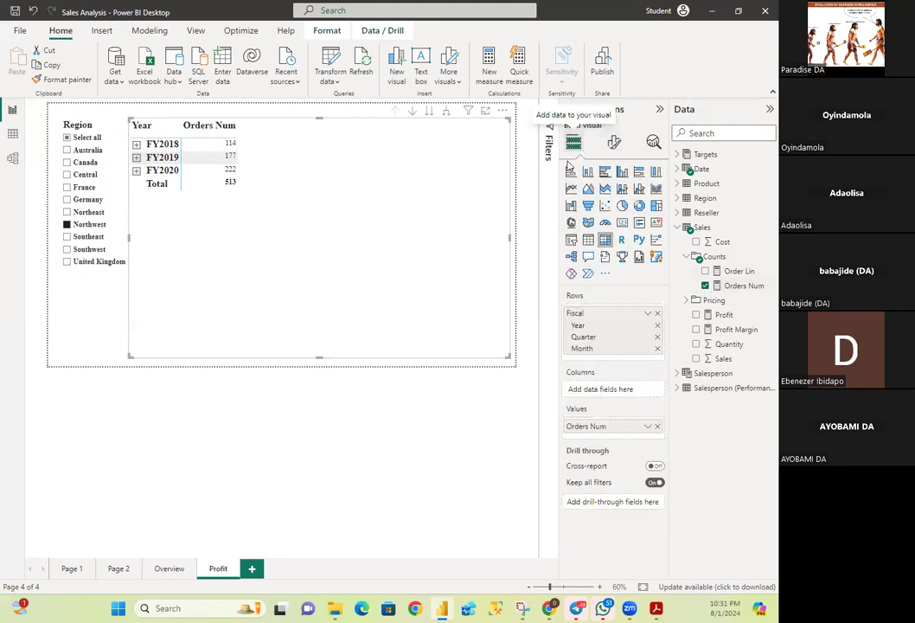
pyautogui.doubleClick(590, 428)
pyautogui.click(609, 427)
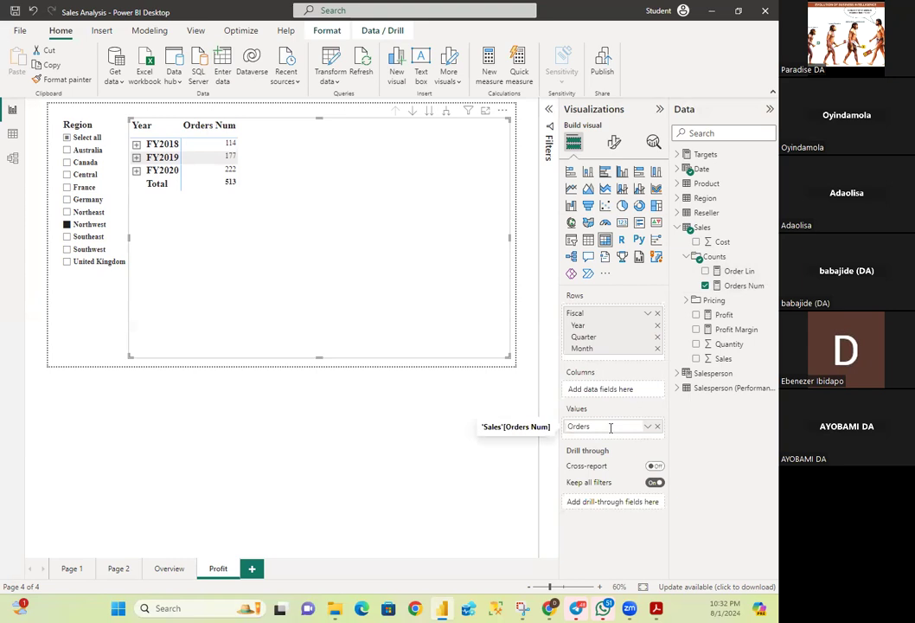
pyautogui.press('Return')
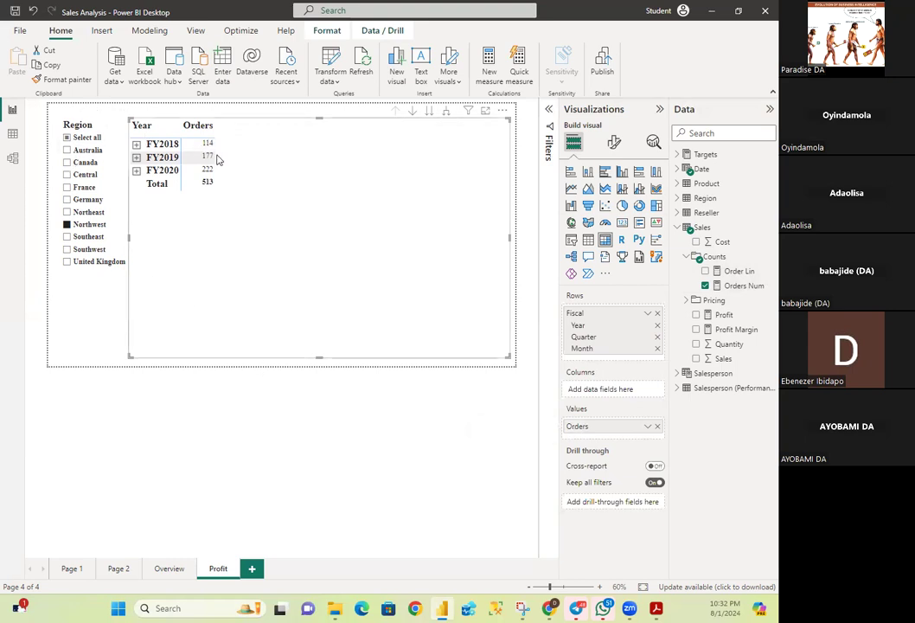
# - Clear every region selection in the Region slicer
pyautogui.click(68, 139)
pyautogui.click(68, 139)
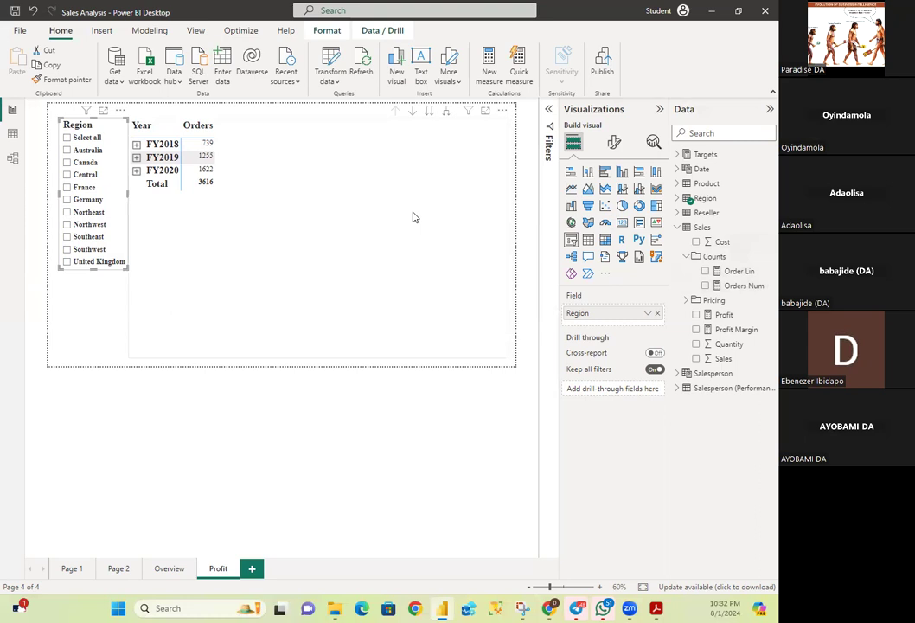
# - Add the Sales field from the Sales table to the matrix values, after Orders
pyautogui.click(357, 170)
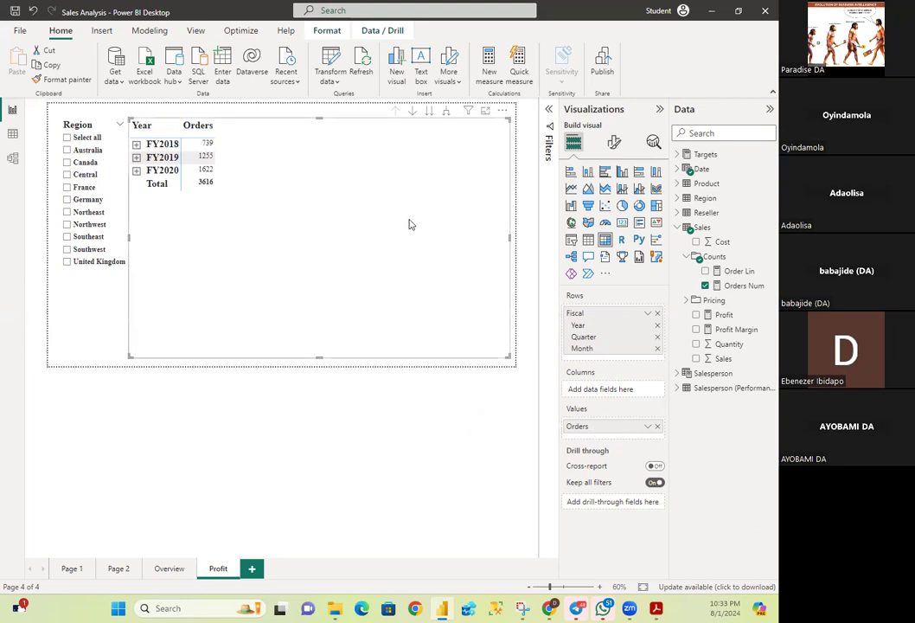
pyautogui.click(679, 230)
pyautogui.click(679, 229)
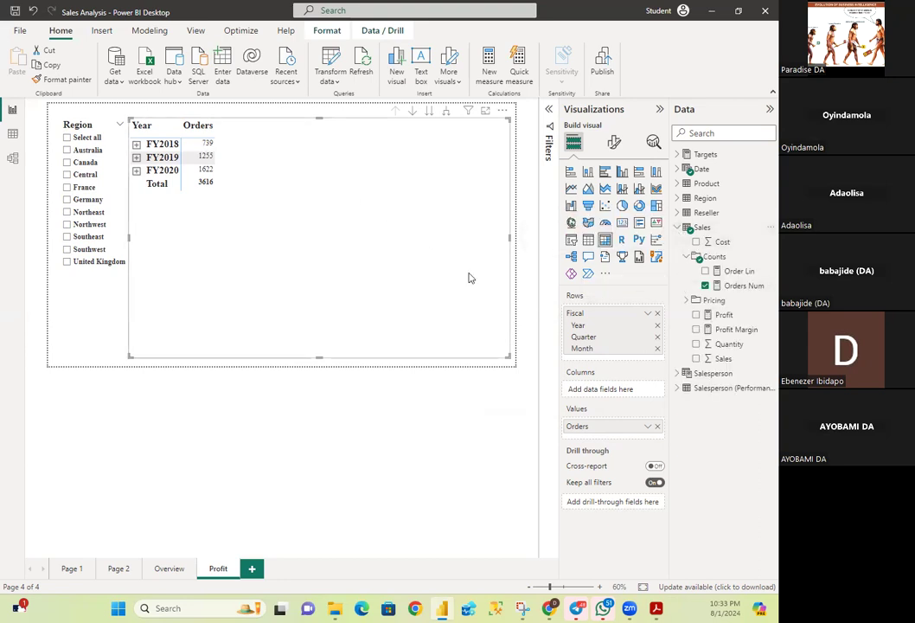
pyautogui.click(695, 360)
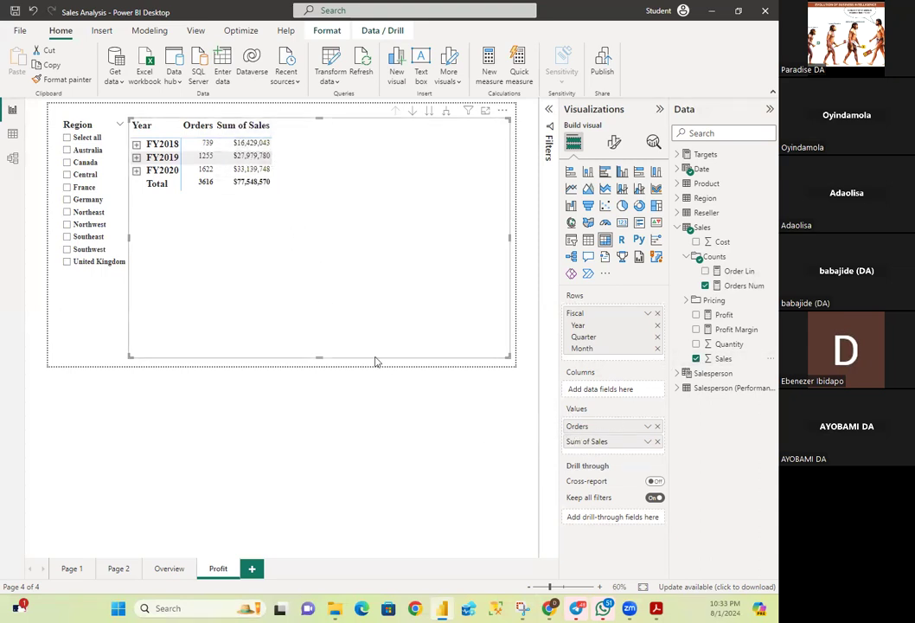
# - Rename the Sum of Sales value in the matrix as Sales
pyautogui.doubleClick(590, 442)
pyautogui.click(589, 441)
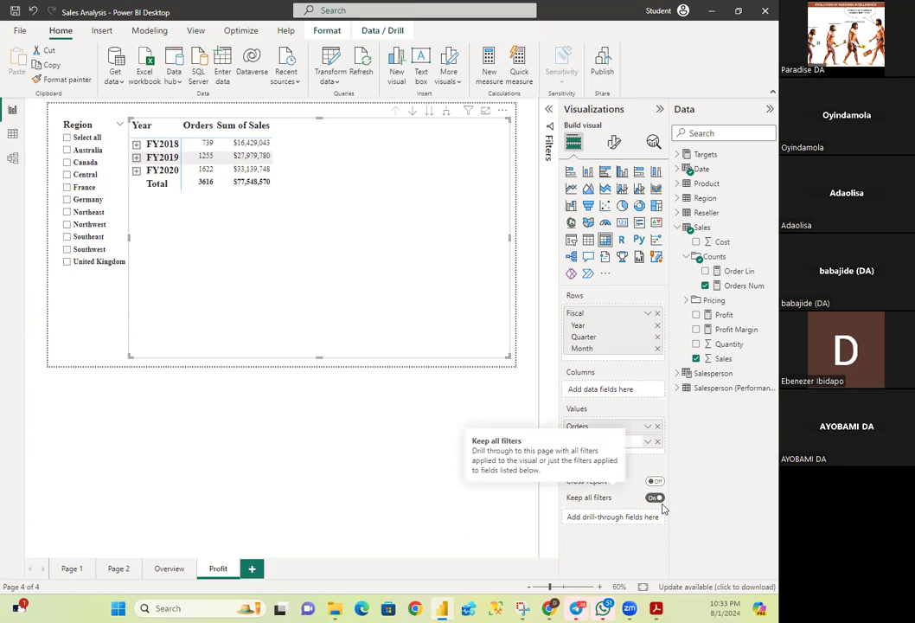
pyautogui.press('BackSpace')
pyautogui.press('BackSpace')
pyautogui.press('BackSpace')
pyautogui.press('BackSpace')
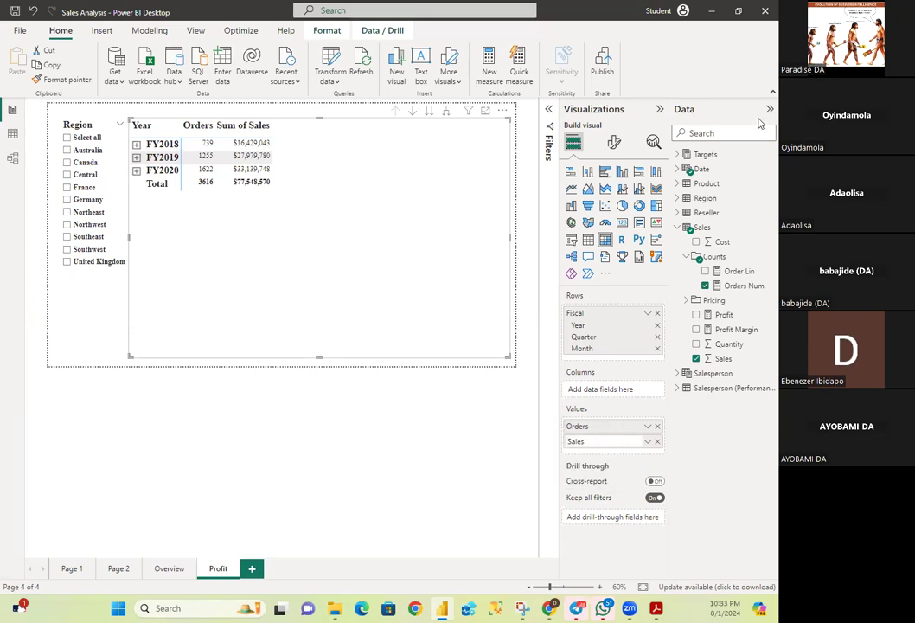
pyautogui.press('Return')
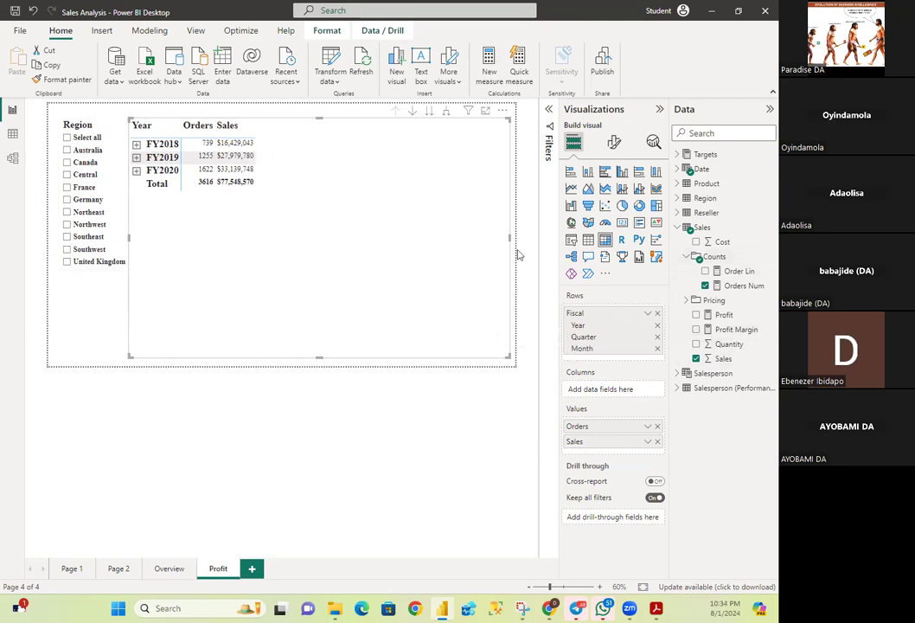
# - Add the Cost field from the Sales table to the matrix values and rename it as Cost
pyautogui.click(697, 241)
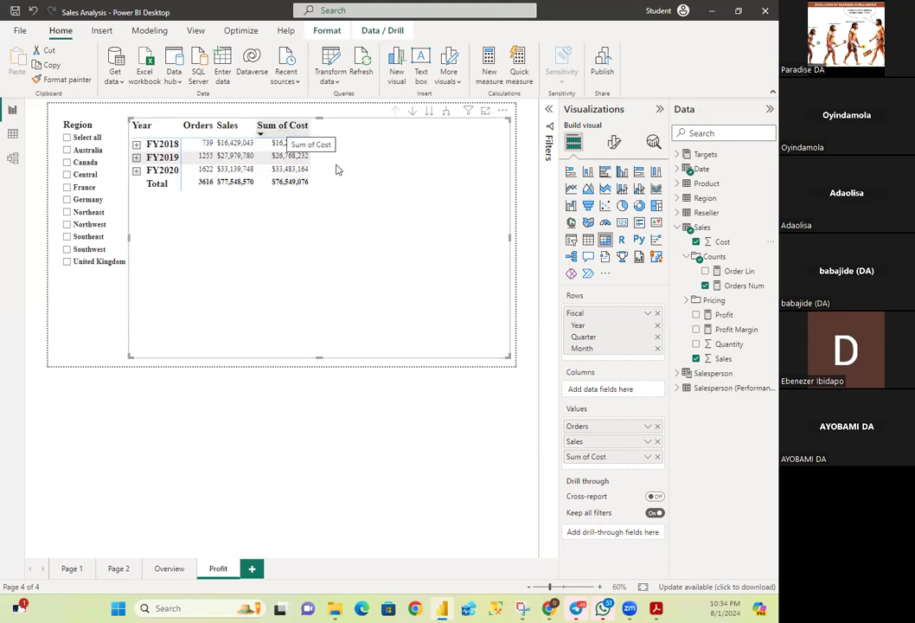
pyautogui.doubleClick(592, 457)
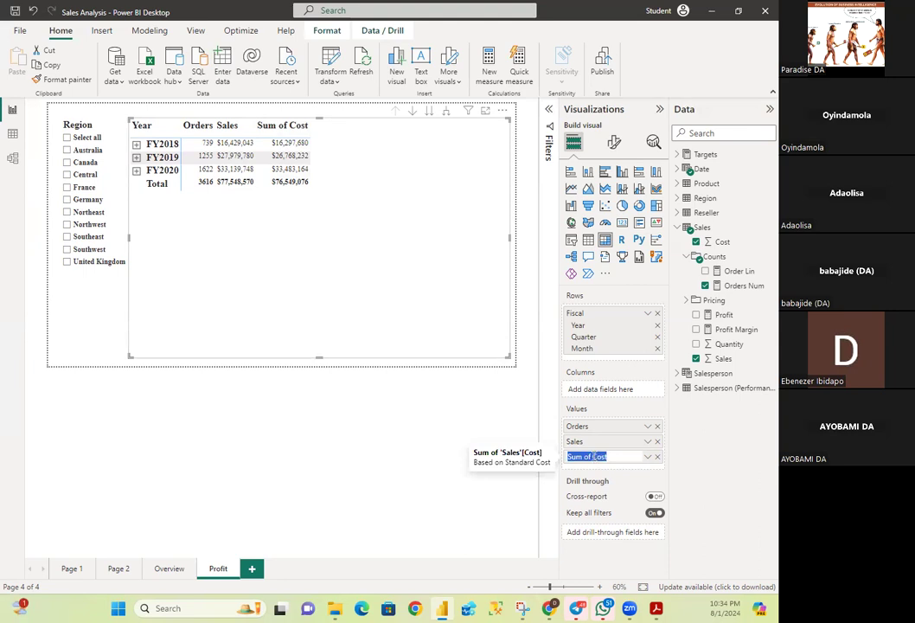
pyautogui.click(592, 457)
pyautogui.press('BackSpace')
pyautogui.press('BackSpace')
pyautogui.press('BackSpace')
pyautogui.press('BackSpace')
pyautogui.press('BackSpace')
pyautogui.press('BackSpace')
pyautogui.press('BackSpace')
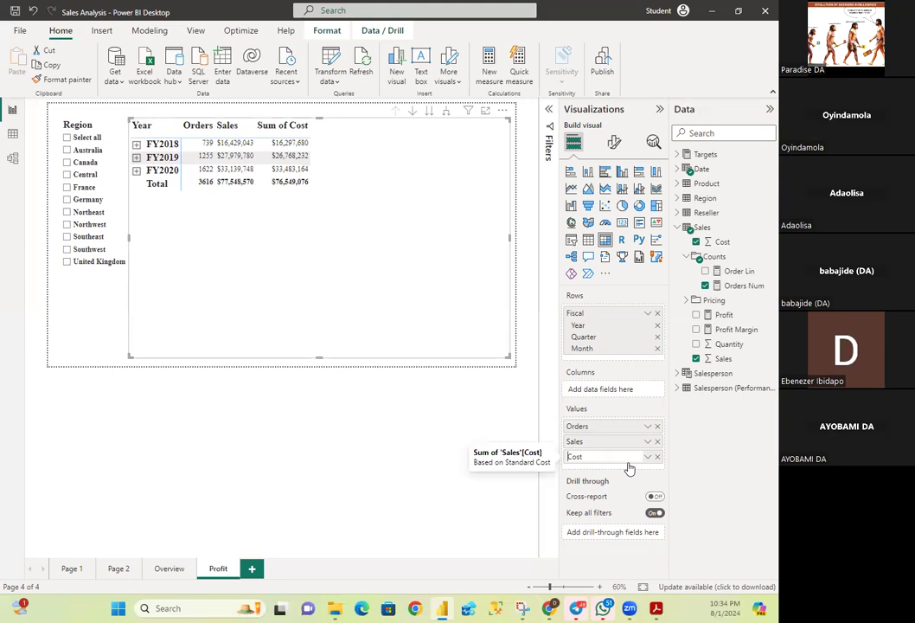
pyautogui.press('Return')
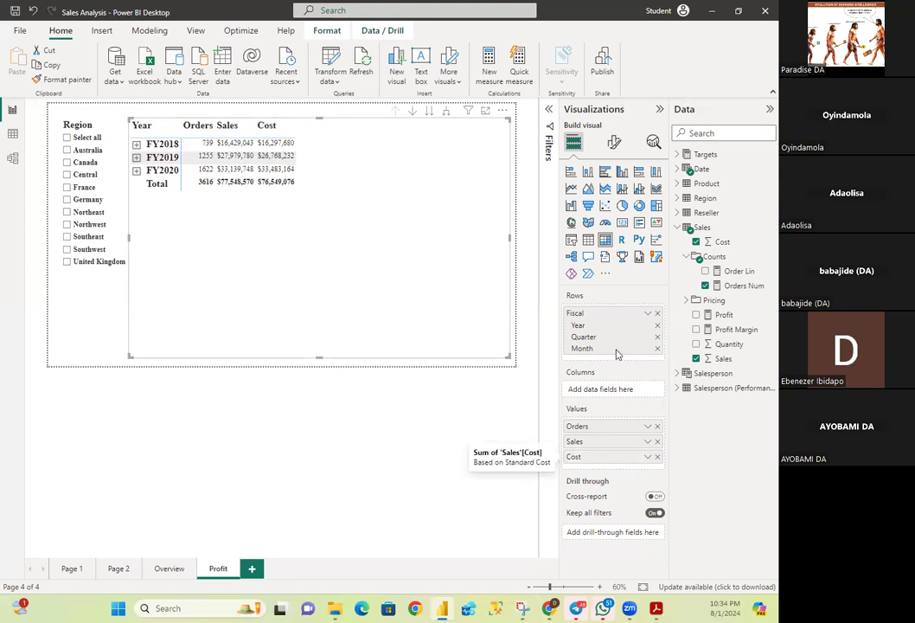
# - Add the Profit and Profit Margin measures to the matrix values and expand all fiscal years down to quarters
pyautogui.click(697, 316)
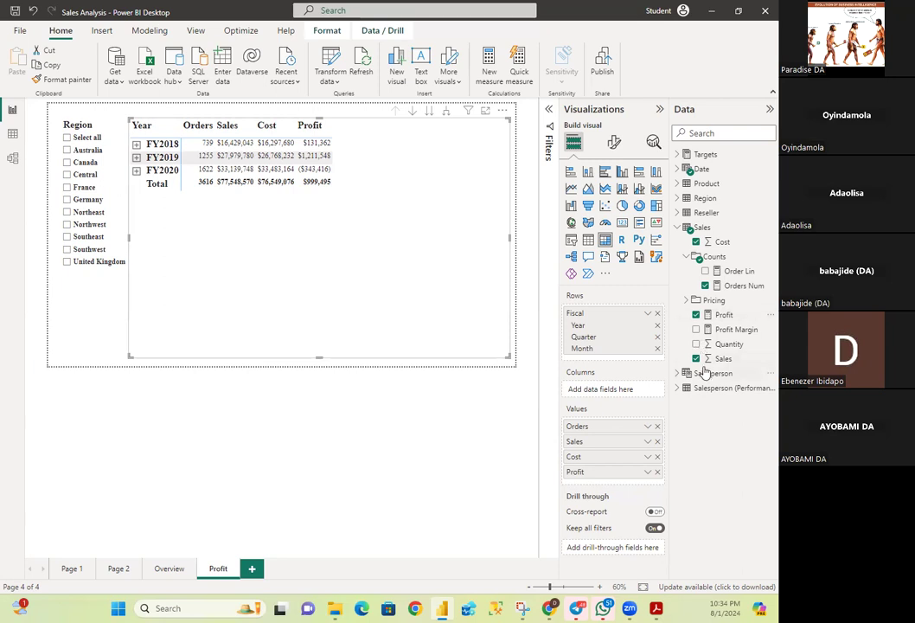
pyautogui.click(696, 329)
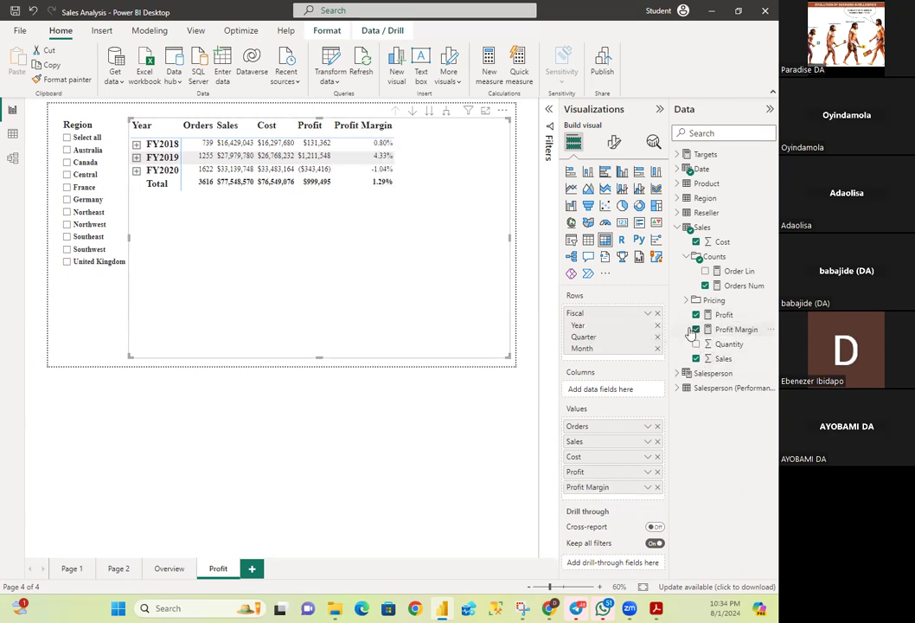
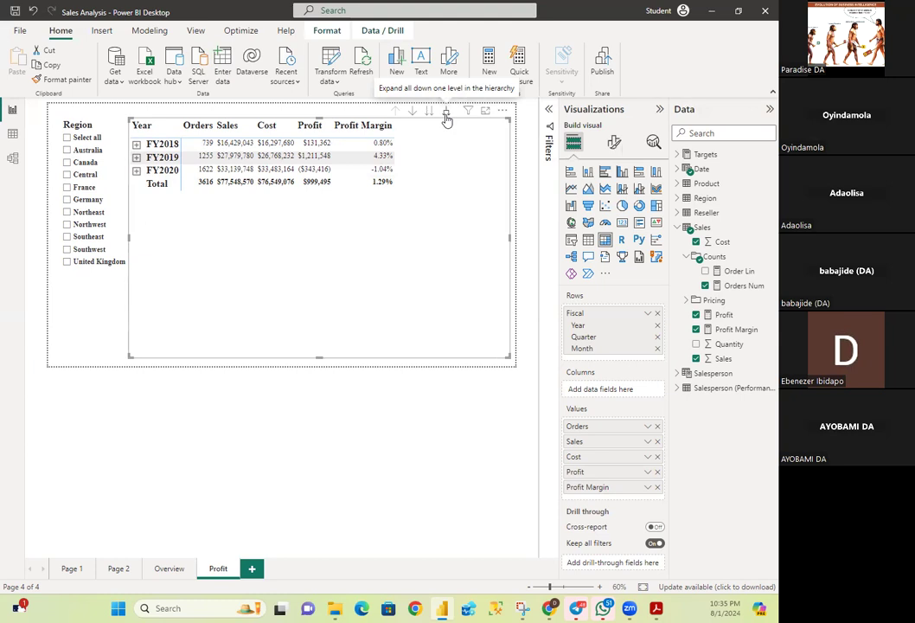
pyautogui.click(447, 115)
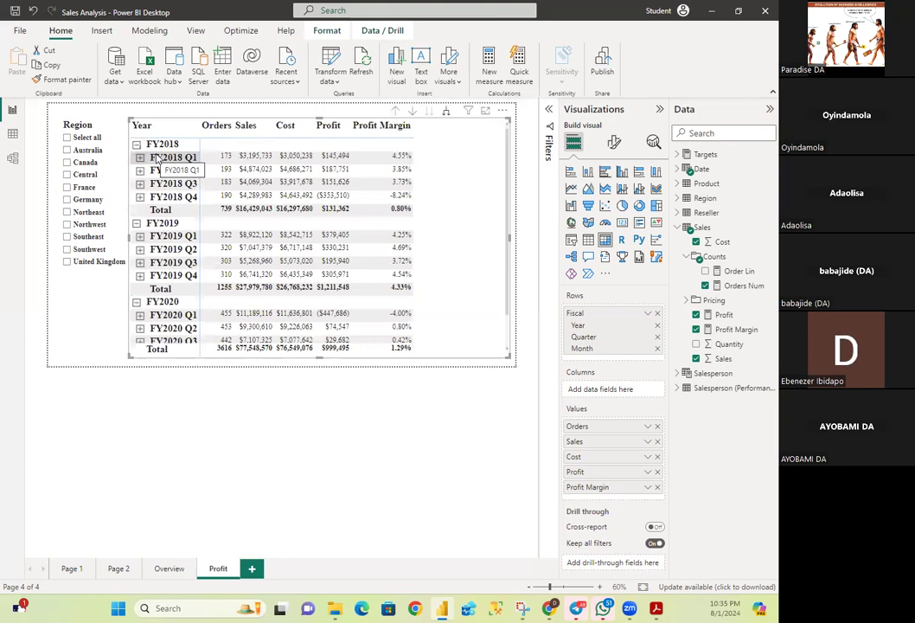
# - Collapse the Sales table's fields and reveal the levels of the Date table's Fiscal hierarchy
pyautogui.click(679, 228)
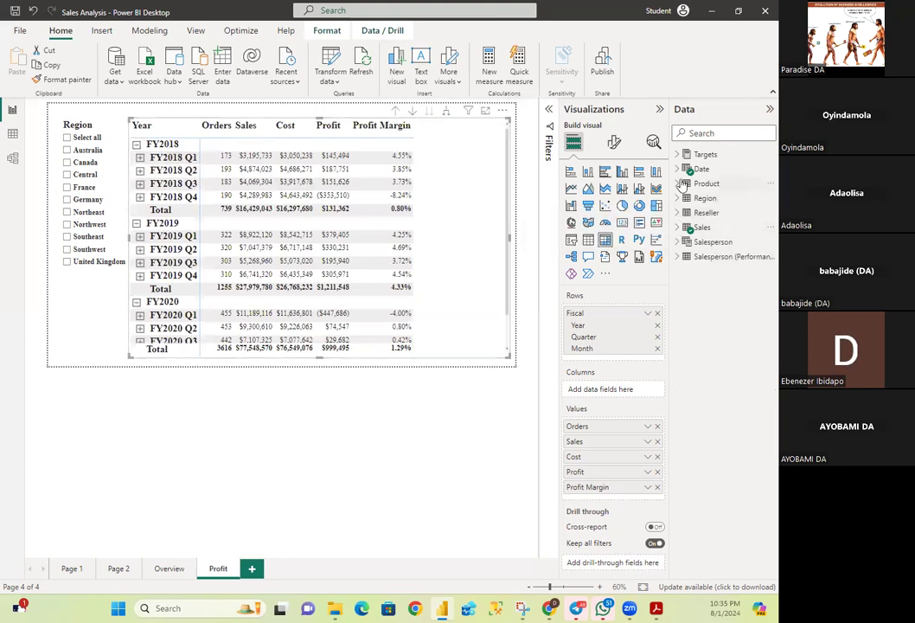
pyautogui.click(679, 170)
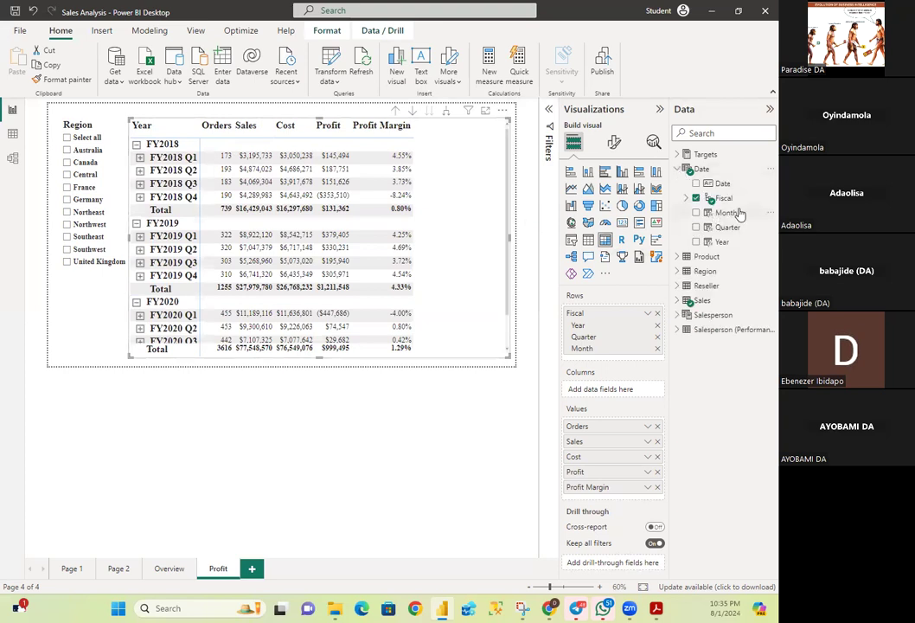
pyautogui.click(687, 199)
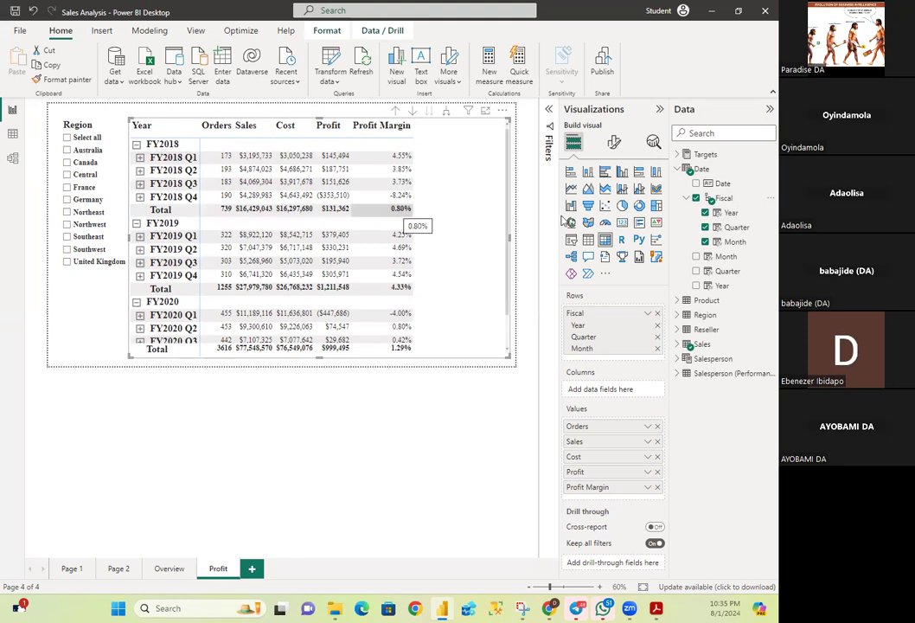
# - Examine the matrix's row subtotal format settings for label, position and values against its yearly and grand total rows
pyautogui.click(615, 146)
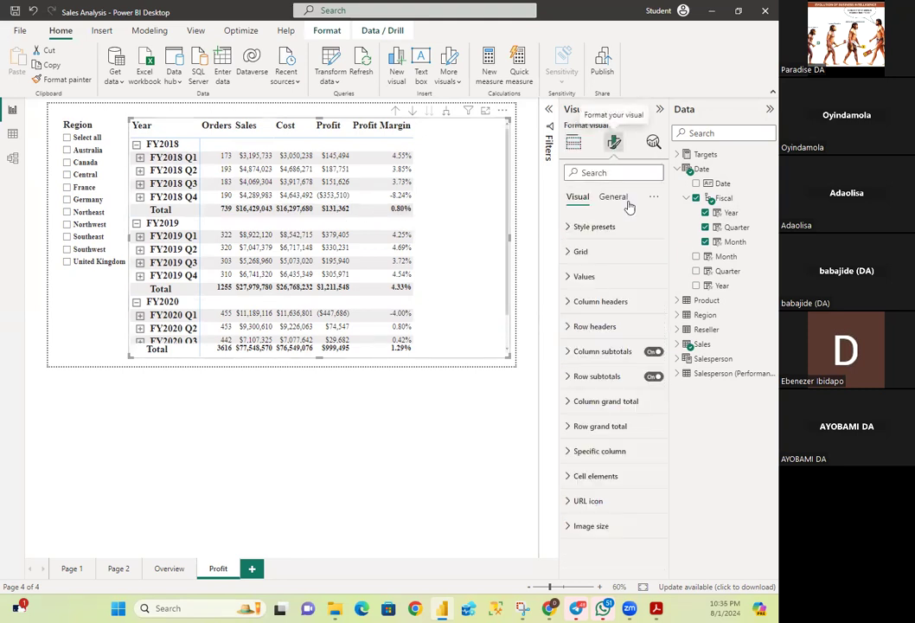
pyautogui.click(569, 380)
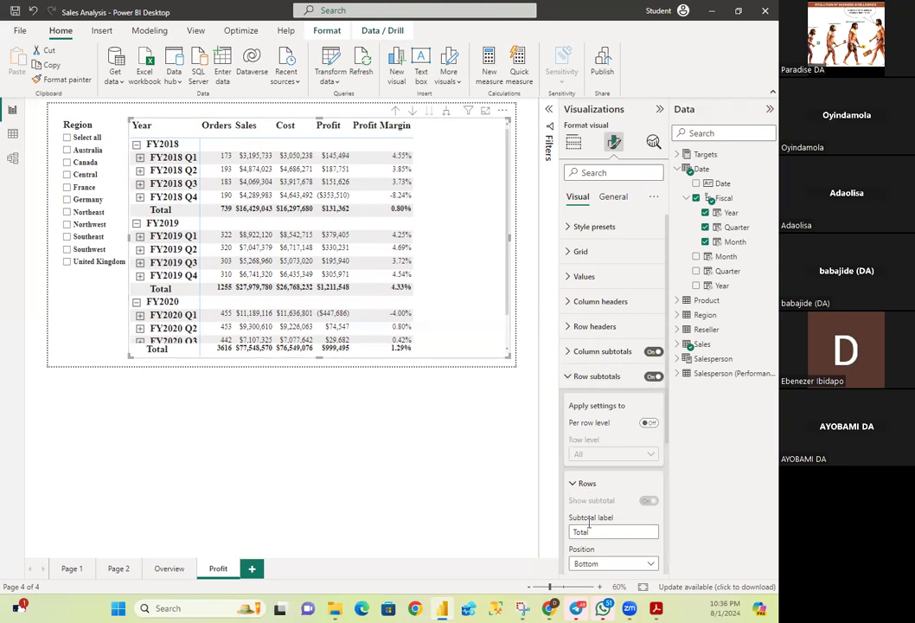
pyautogui.scroll(-2, 593, 530)
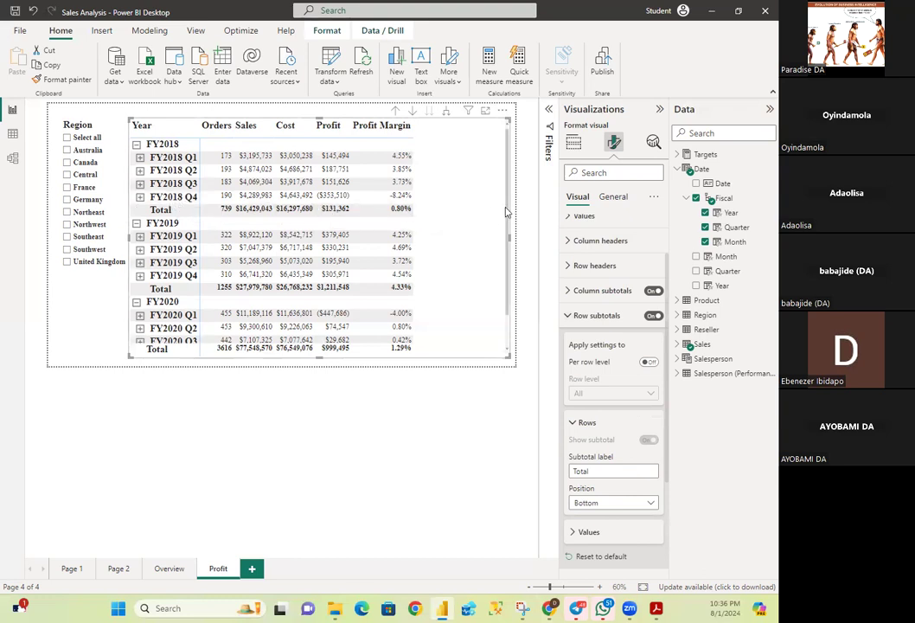
pyautogui.scroll(-2, 507, 259)
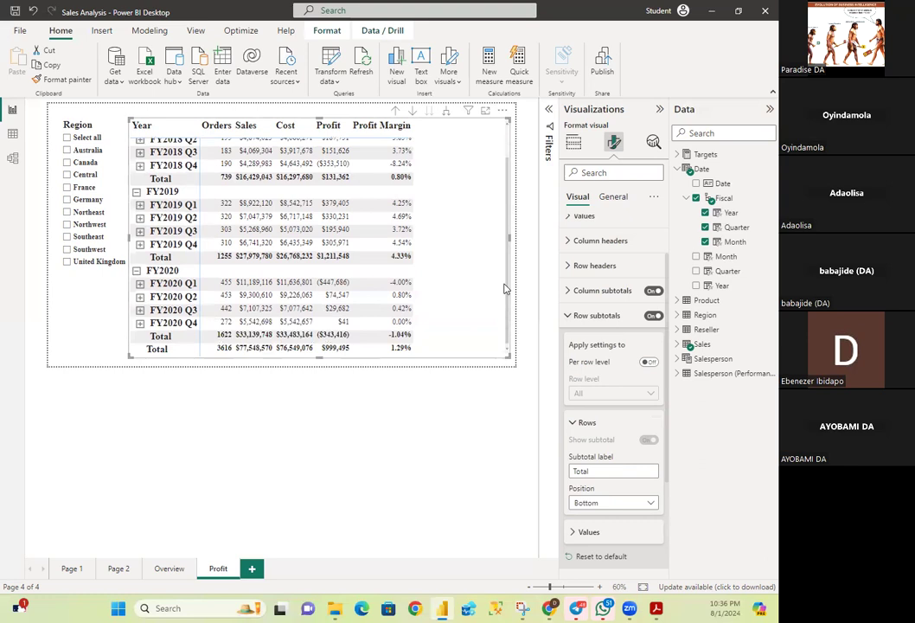
pyautogui.scroll(2, 420, 172)
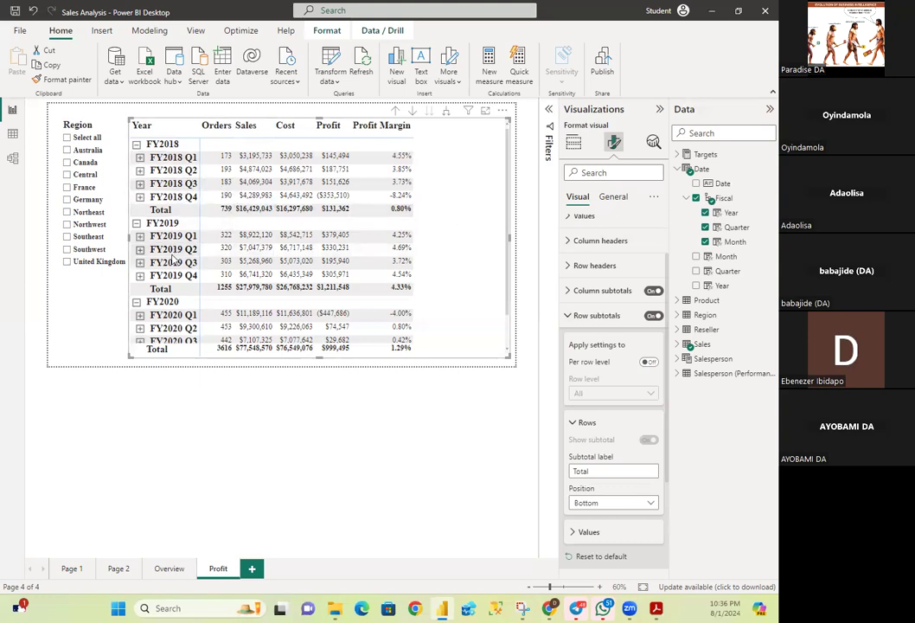
pyautogui.scroll(-2, 300, 299)
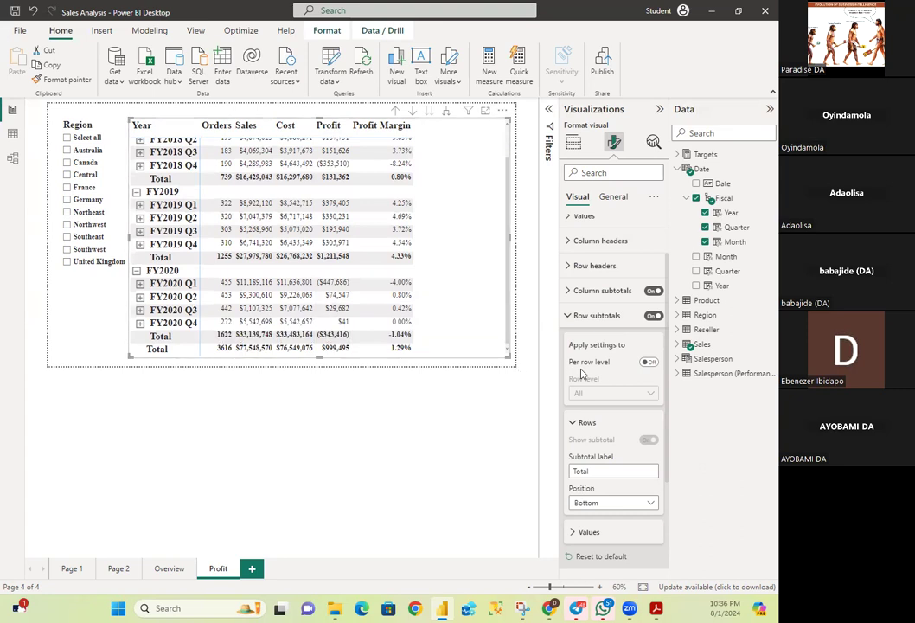
pyautogui.scroll(-1, 616, 378)
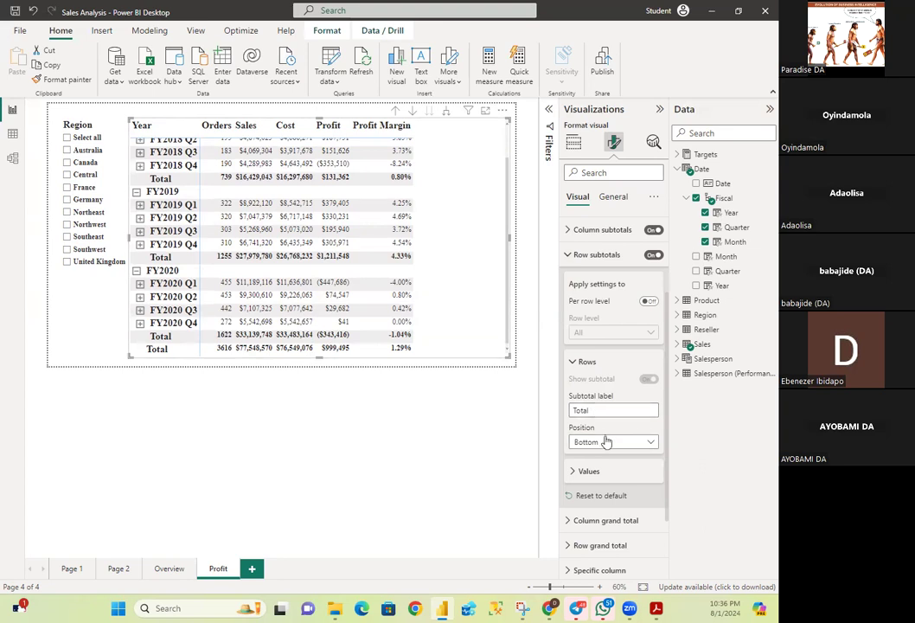
pyautogui.click(573, 470)
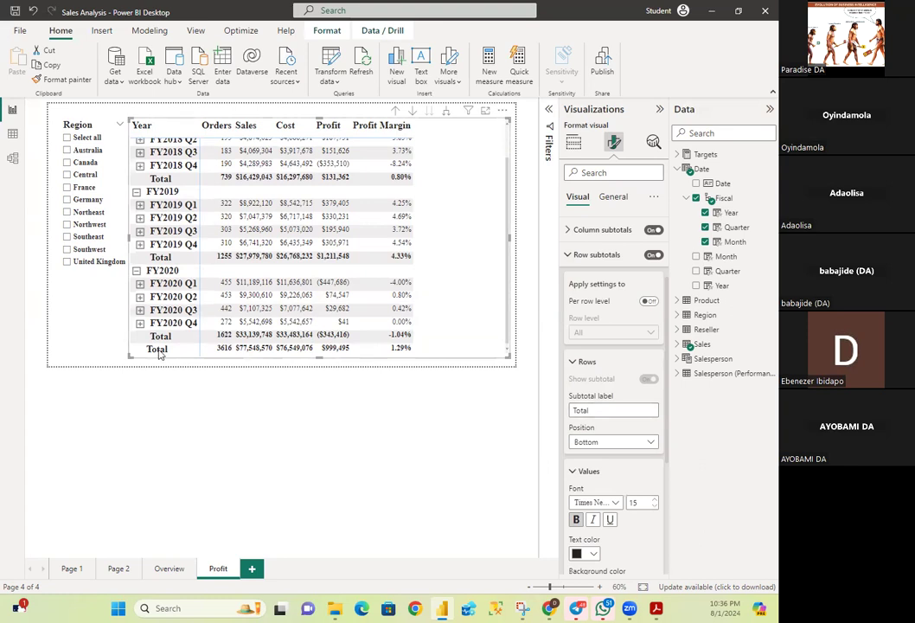
pyautogui.scroll(-3, 602, 429)
pyautogui.scroll(-2, 601, 429)
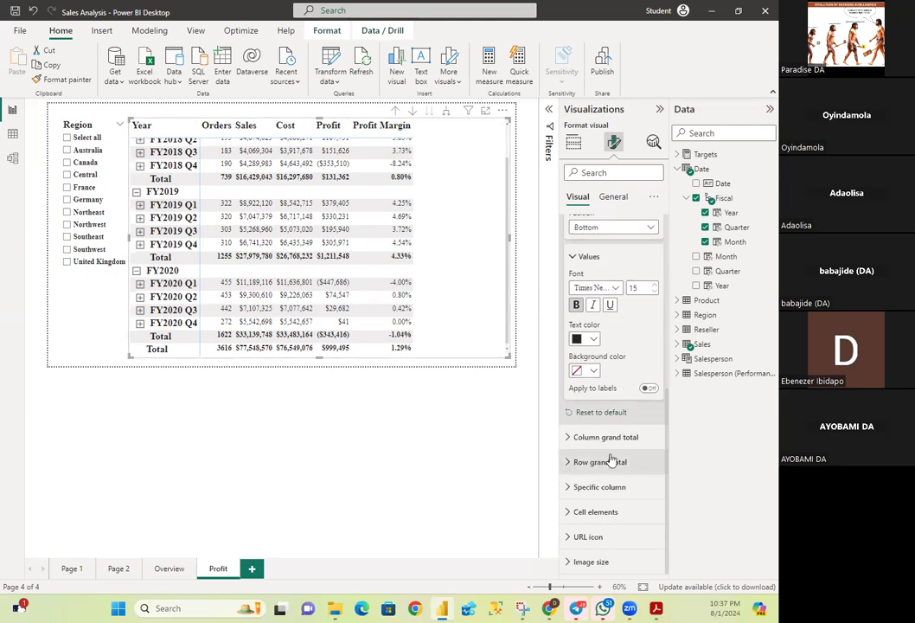
# - Try applying the row grand total's value formatting to its labels in the matrix
pyautogui.click(598, 463)
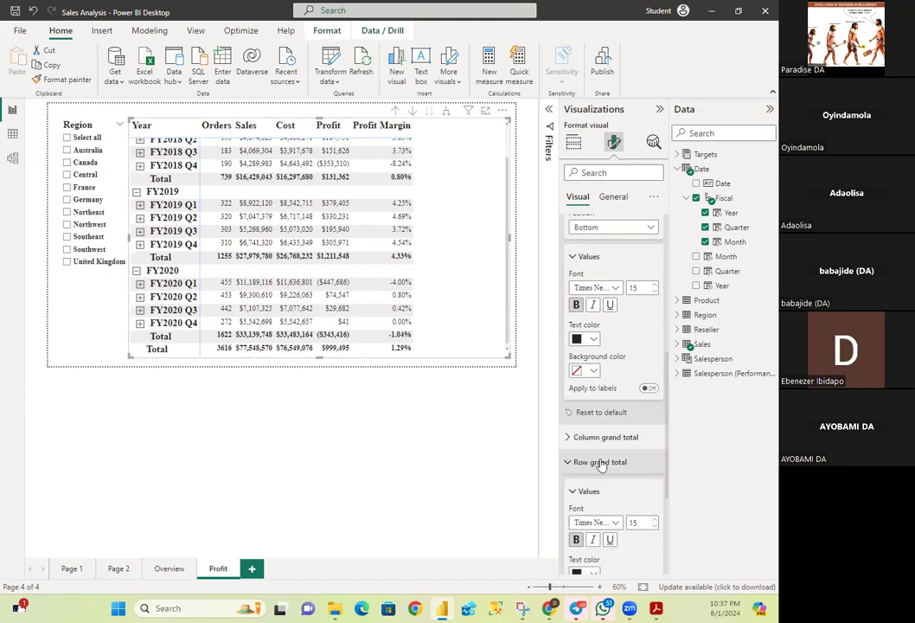
pyautogui.scroll(-3, 625, 460)
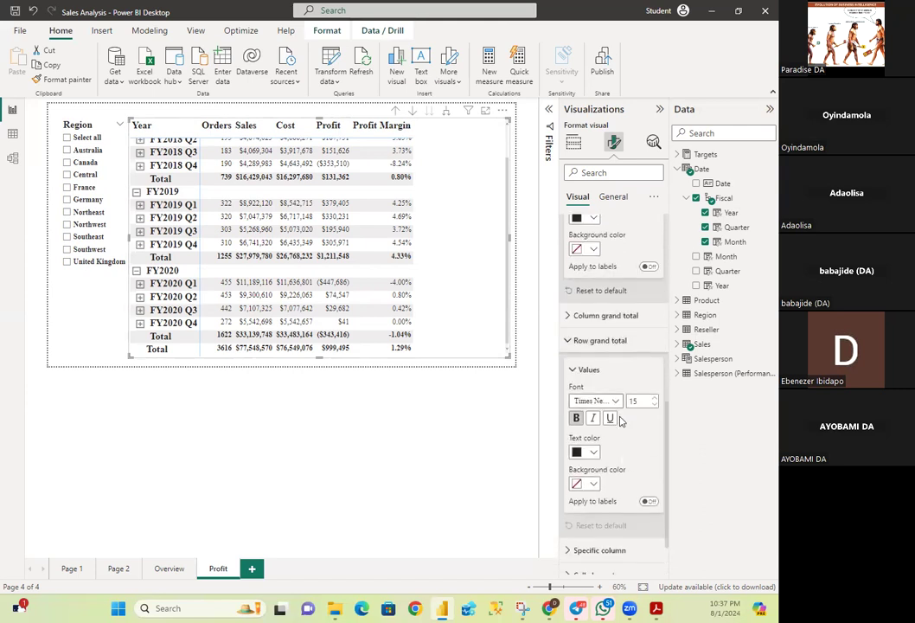
pyautogui.scroll(-2, 622, 441)
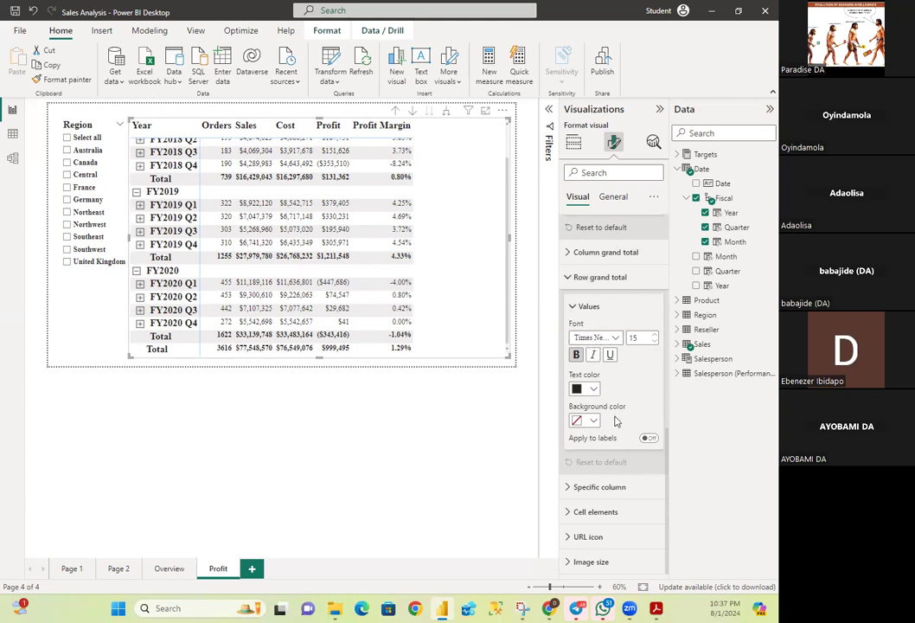
pyautogui.click(648, 438)
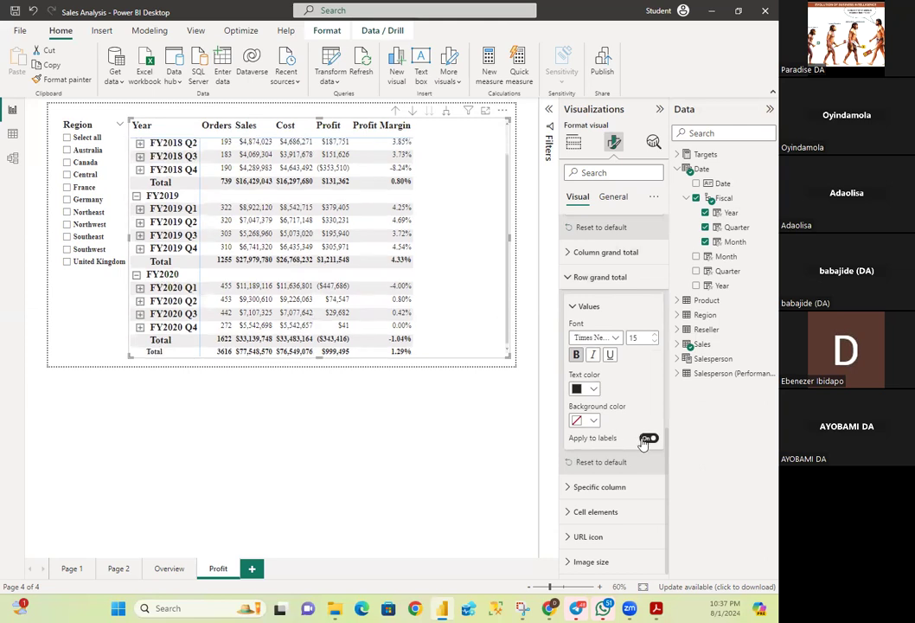
pyautogui.click(647, 438)
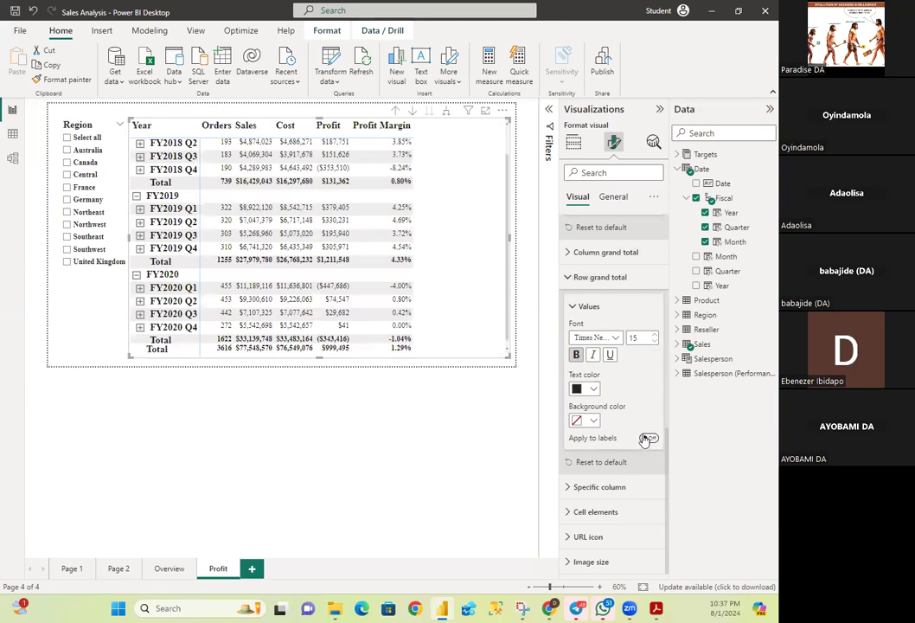
pyautogui.click(569, 514)
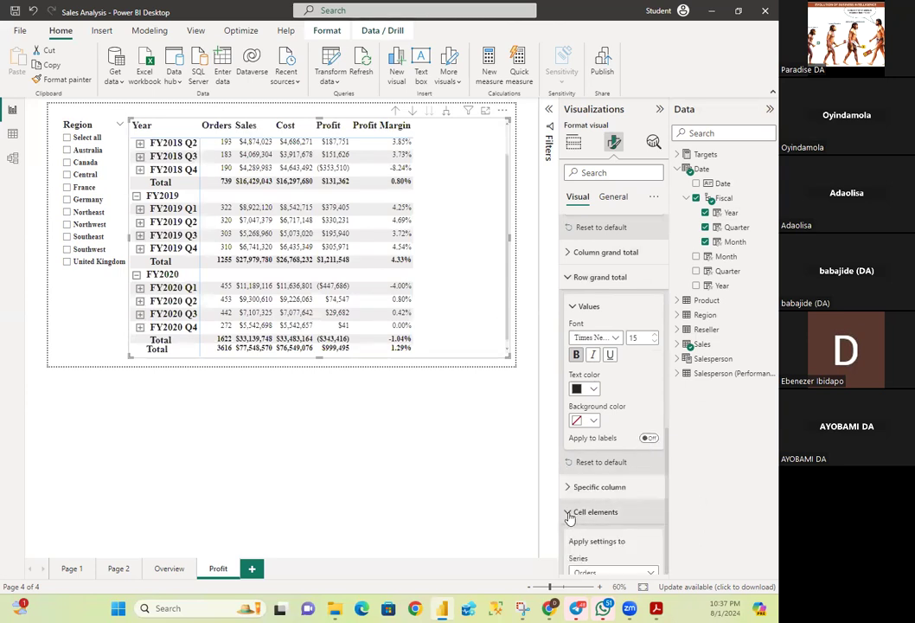
pyautogui.scroll(-3, 621, 505)
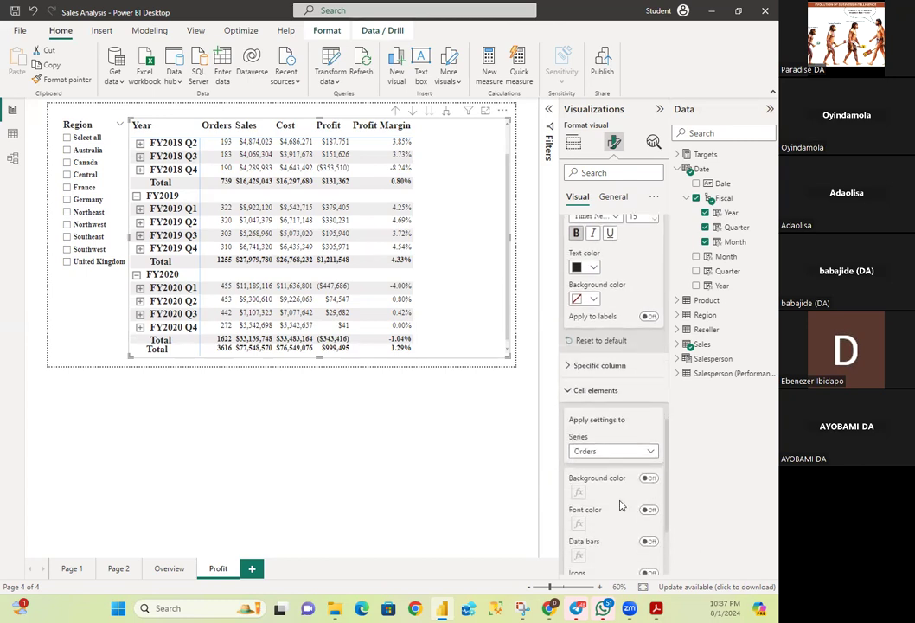
pyautogui.scroll(2, 605, 476)
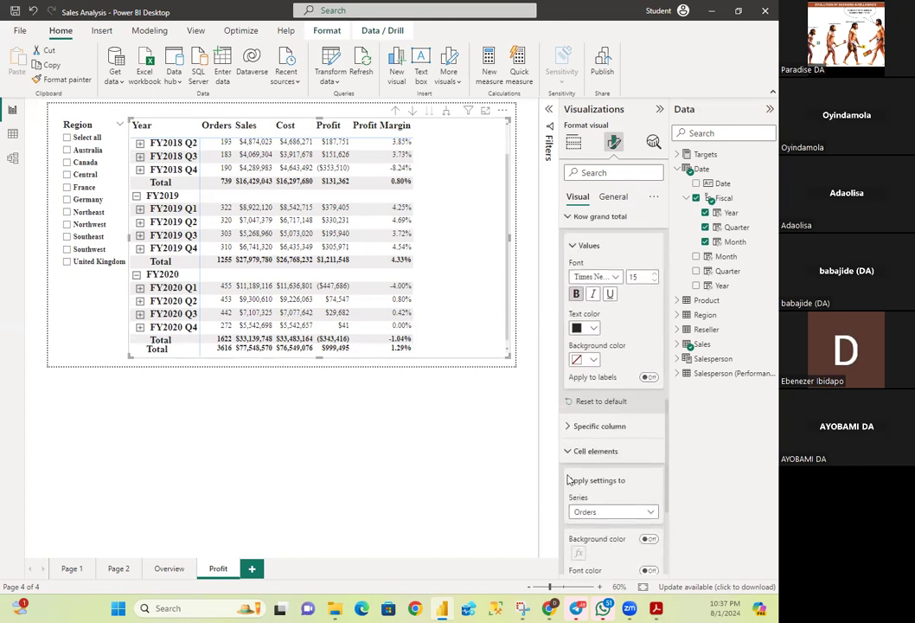
pyautogui.click(565, 454)
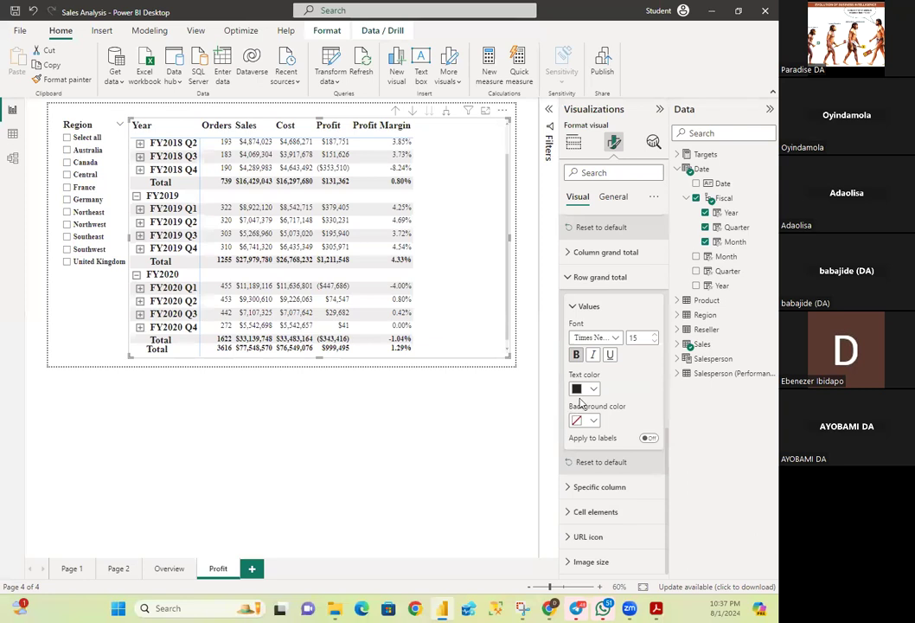
pyautogui.scroll(2, 585, 401)
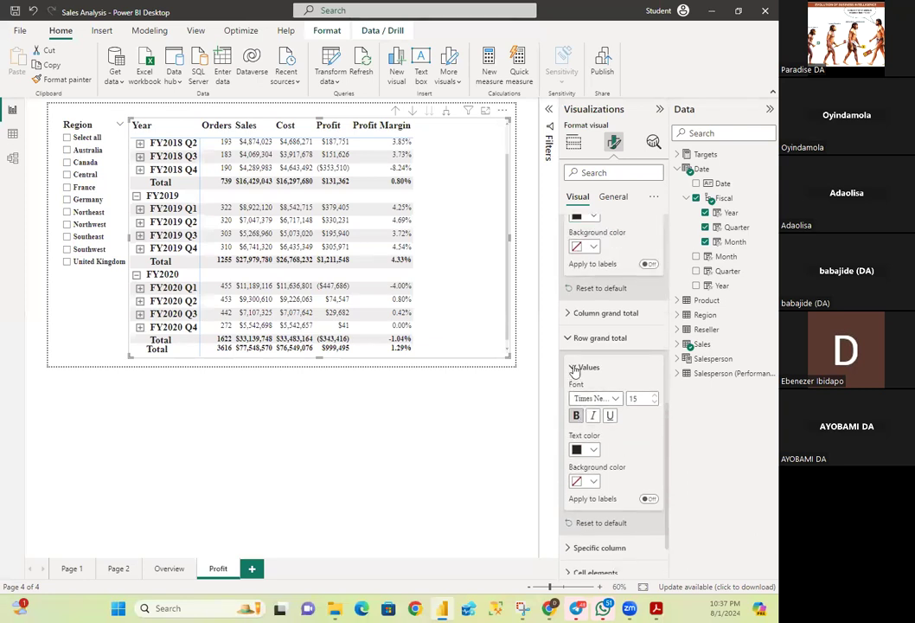
pyautogui.click(574, 367)
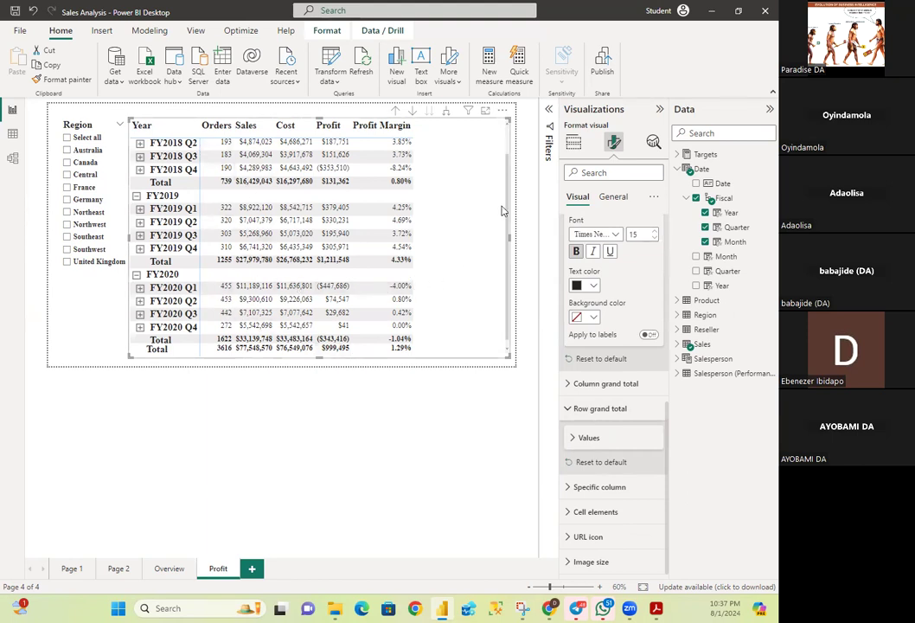
pyautogui.scroll(-1, 506, 202)
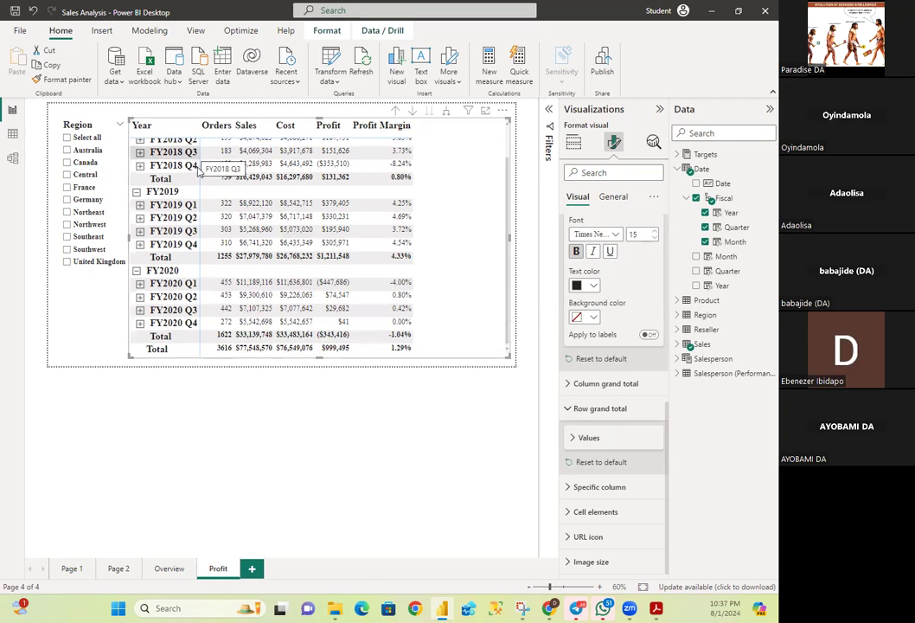
# - Expand the matrix down to the month level and examine the monthly, quarterly and yearly rows for all fiscal years
pyautogui.scroll(2, 197, 164)
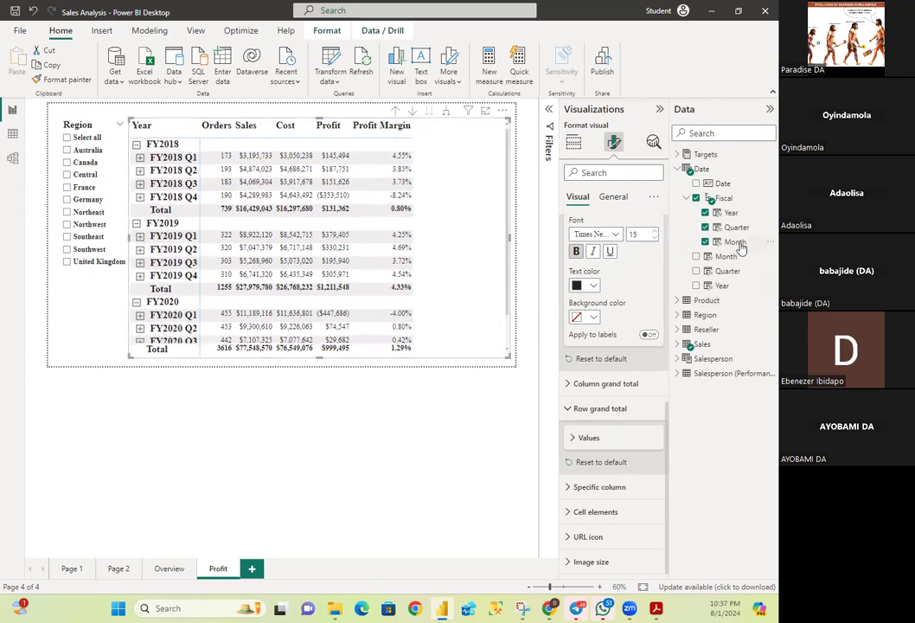
pyautogui.click(443, 112)
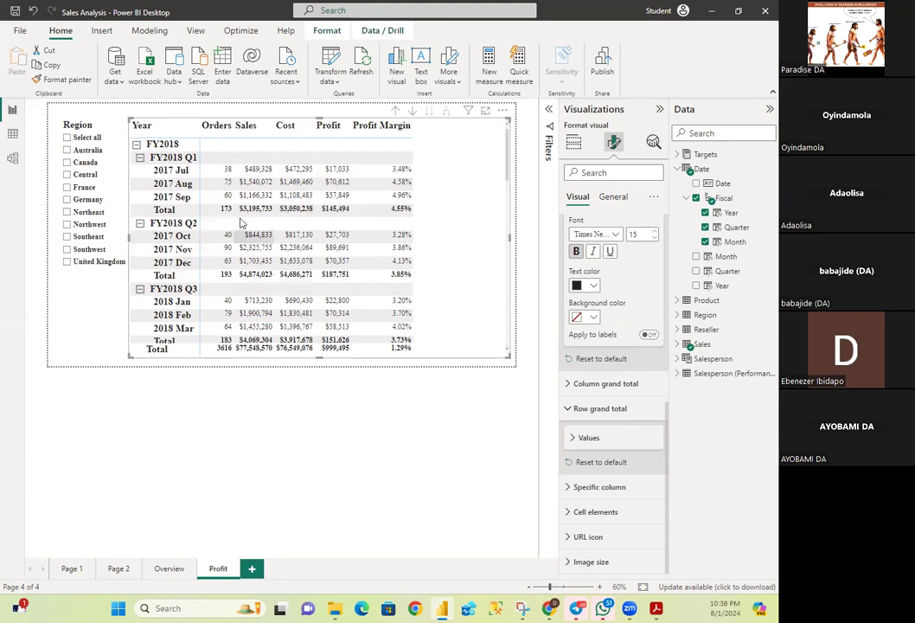
pyautogui.scroll(-1, 237, 247)
pyautogui.scroll(-1, 251, 267)
pyautogui.scroll(-1, 250, 267)
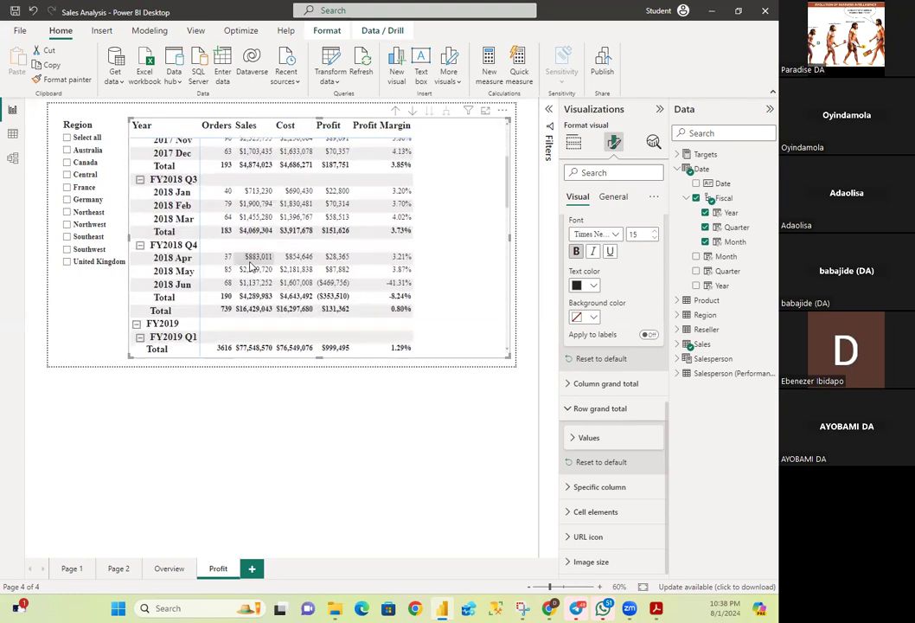
pyautogui.scroll(-1, 249, 267)
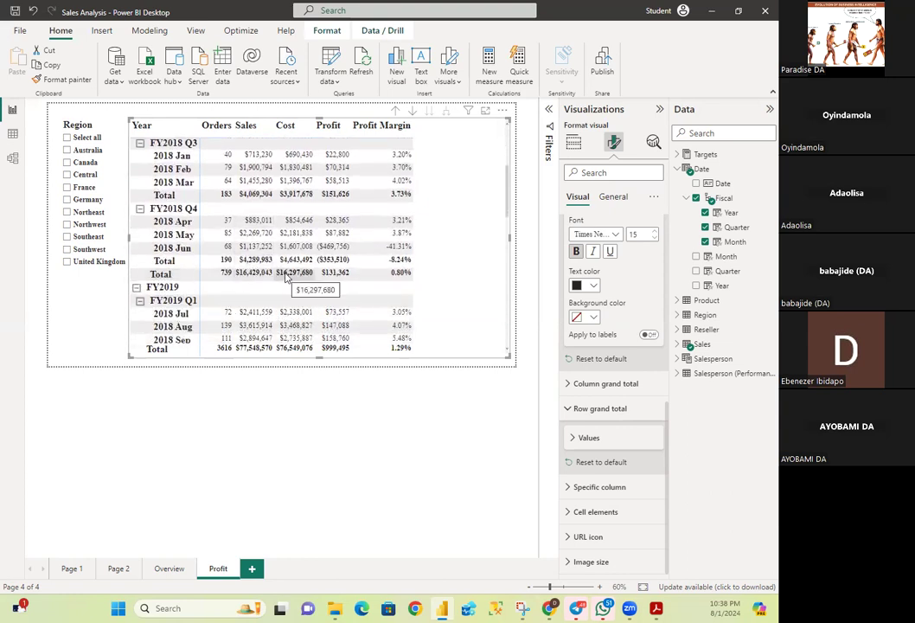
pyautogui.scroll(-5, 284, 277)
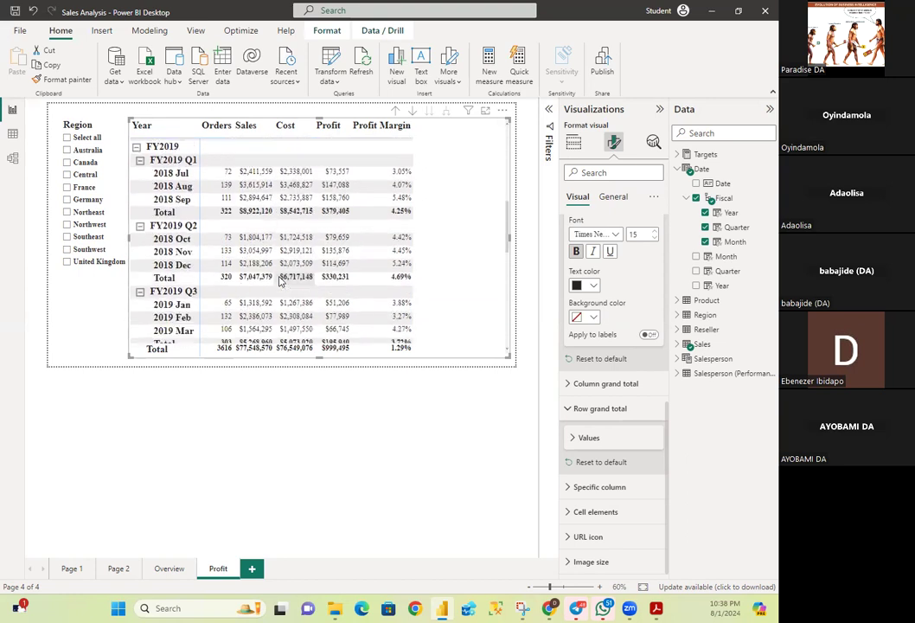
pyautogui.scroll(-5, 279, 278)
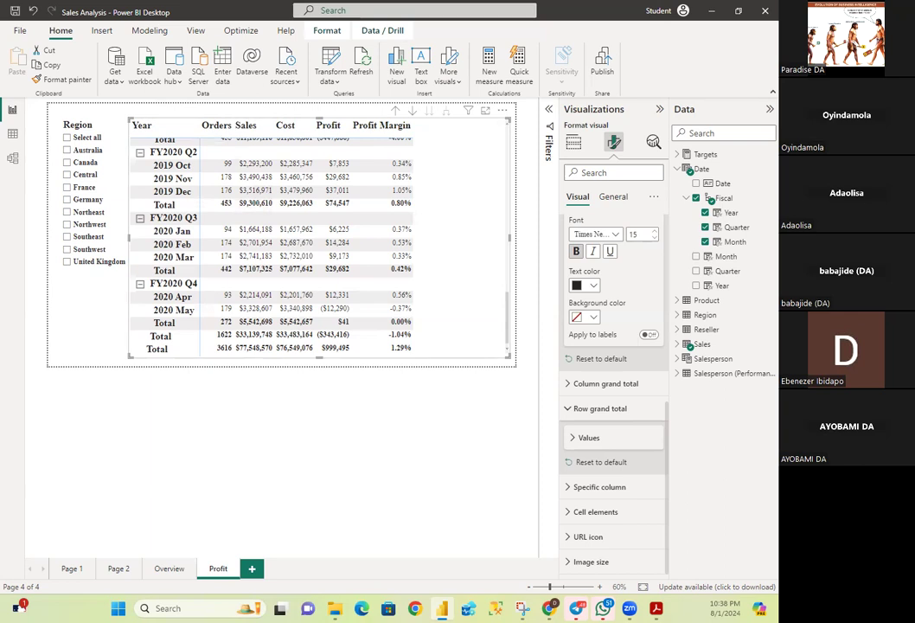
pyautogui.scroll(4, 452, 201)
pyautogui.scroll(10, 453, 200)
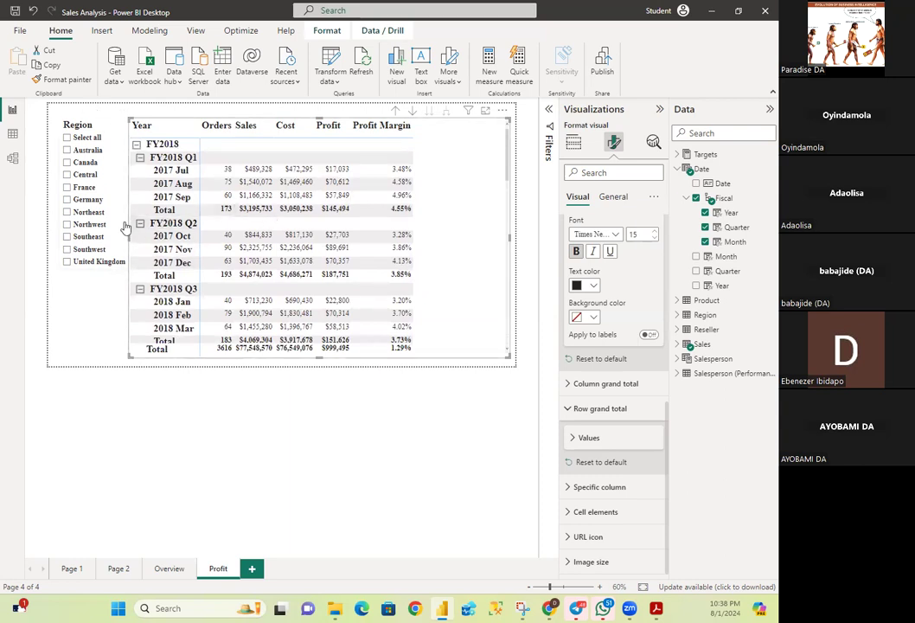
# - Filter the matrix to the Australia region and review its monthly and total rows
pyautogui.click(68, 150)
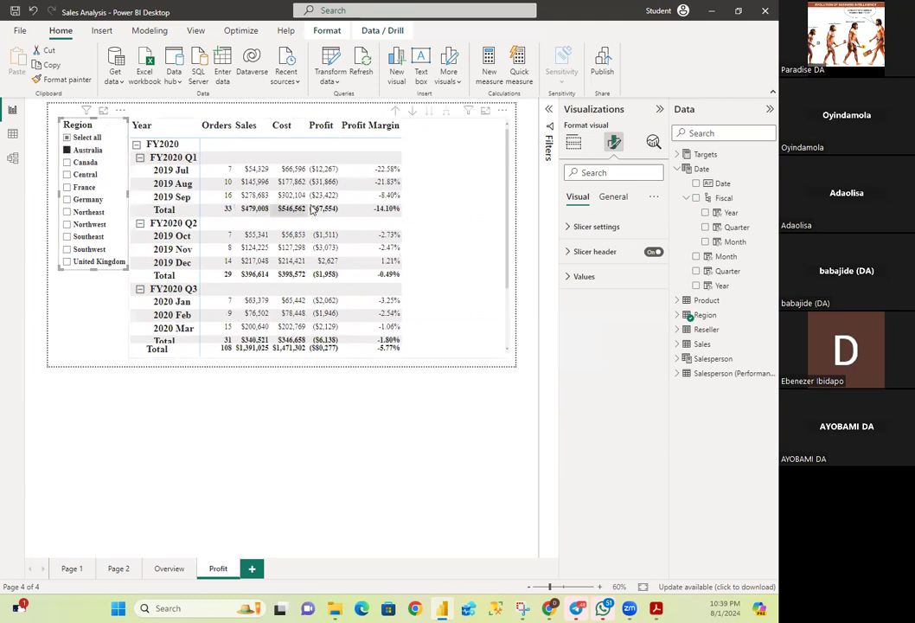
pyautogui.scroll(-3, 319, 208)
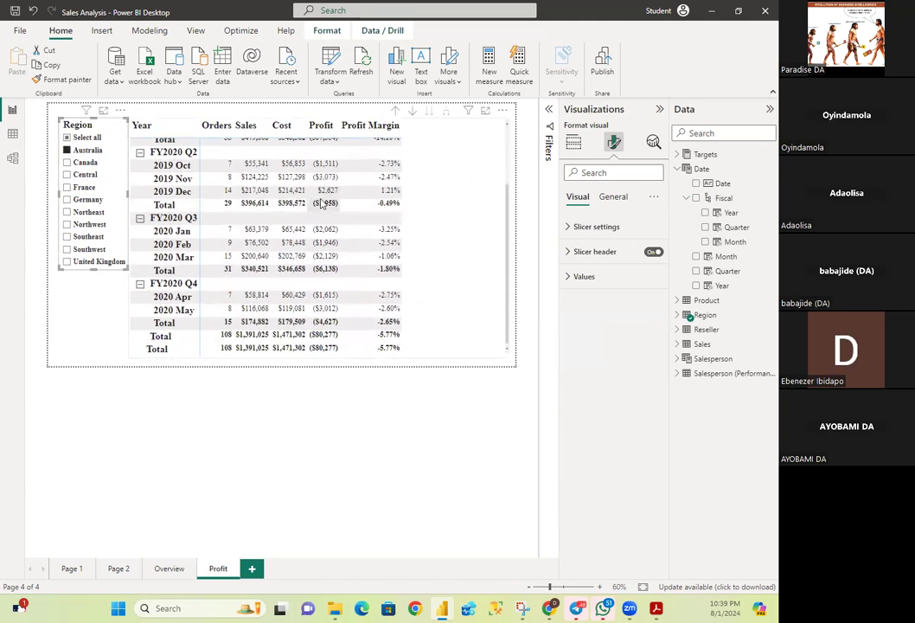
pyautogui.scroll(3, 321, 204)
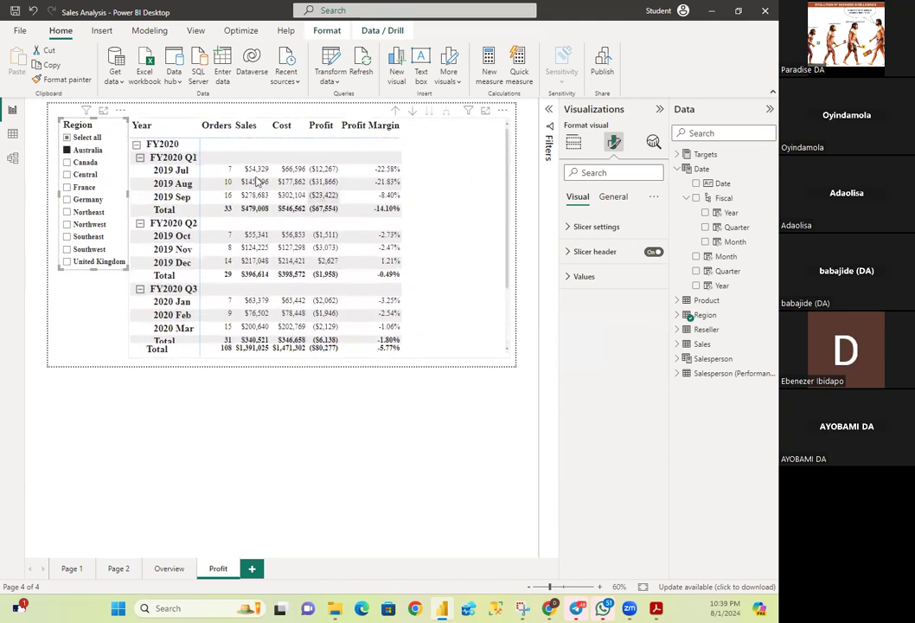
# - Compare the matrix for single regions in turn, including Canada, France, Germany, Northeast, Southeast and Southwest
pyautogui.click(71, 162)
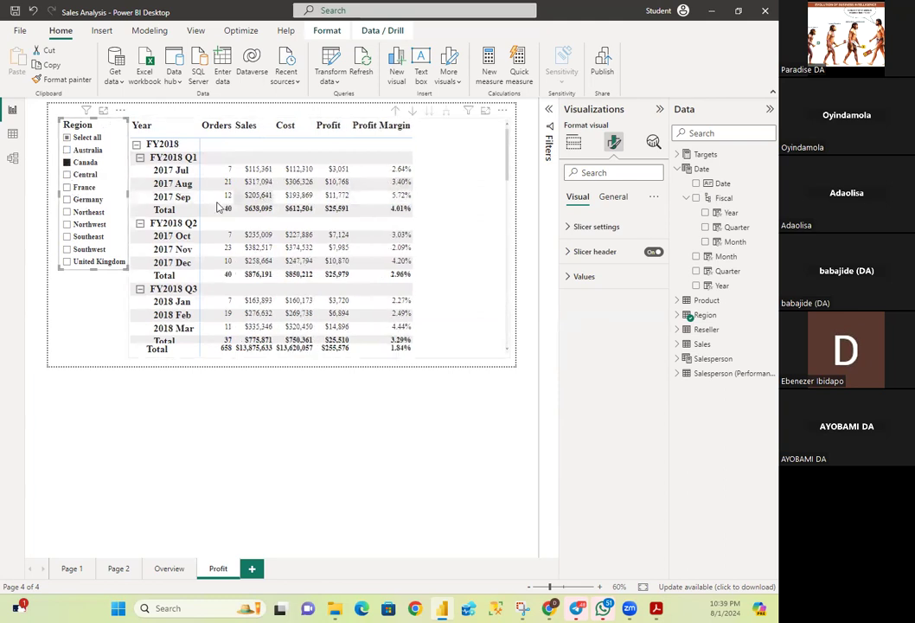
pyautogui.click(67, 187)
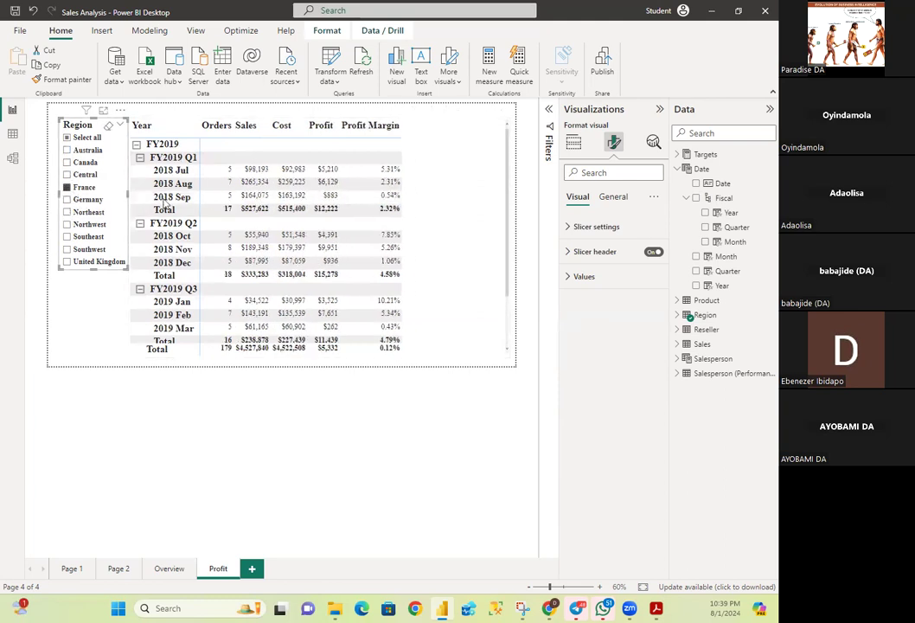
pyautogui.click(67, 199)
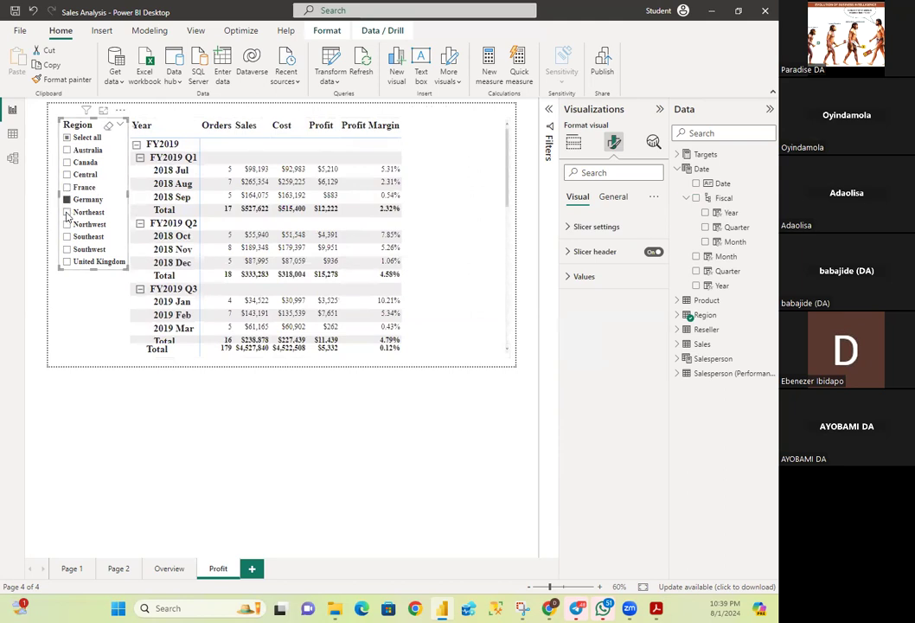
pyautogui.click(67, 261)
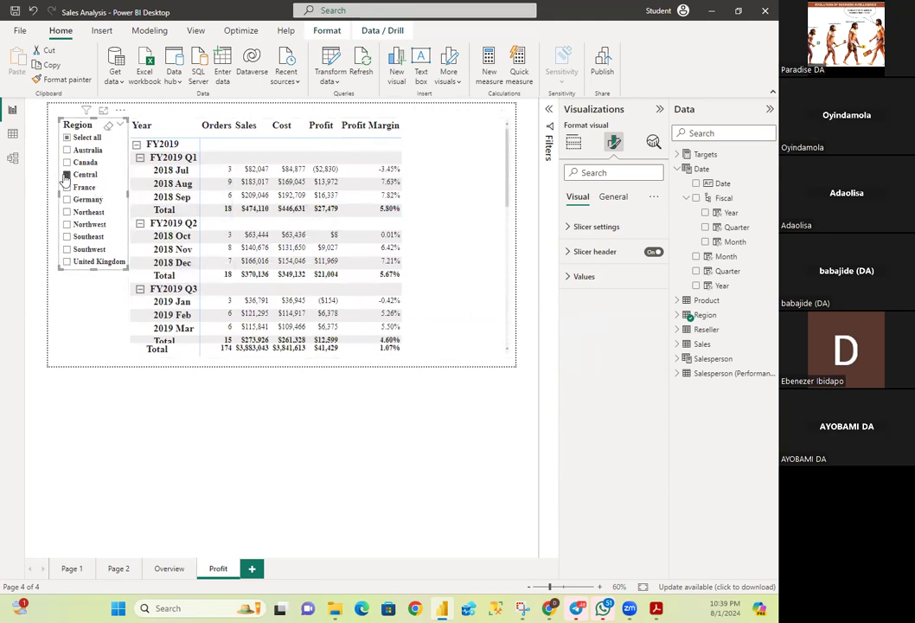
pyautogui.click(67, 212)
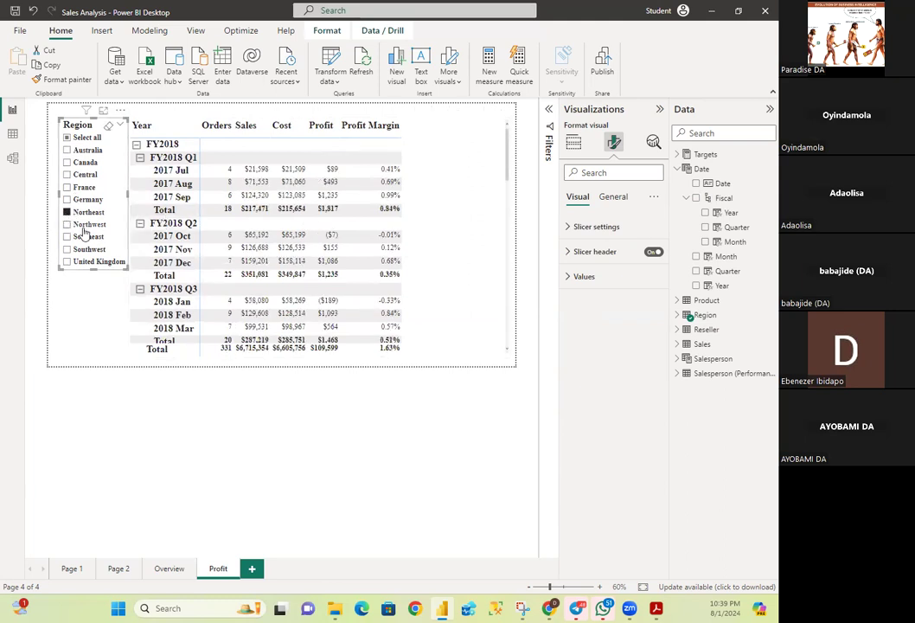
pyautogui.click(69, 225)
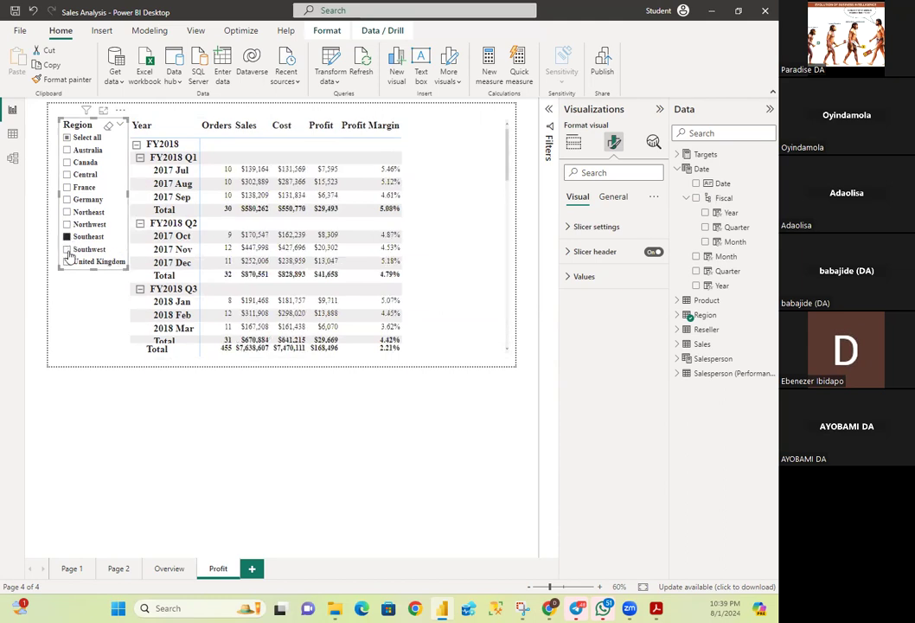
pyautogui.click(67, 250)
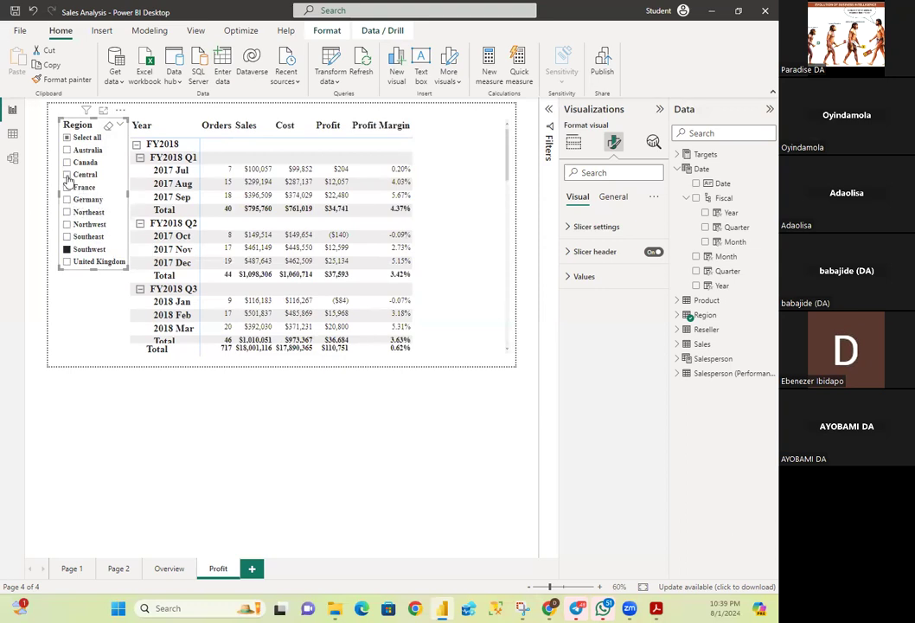
# - Filter the matrix to Central, Northeast, Northwest, Southeast and Southwest together and review the combined figures
pyautogui.click(69, 175)
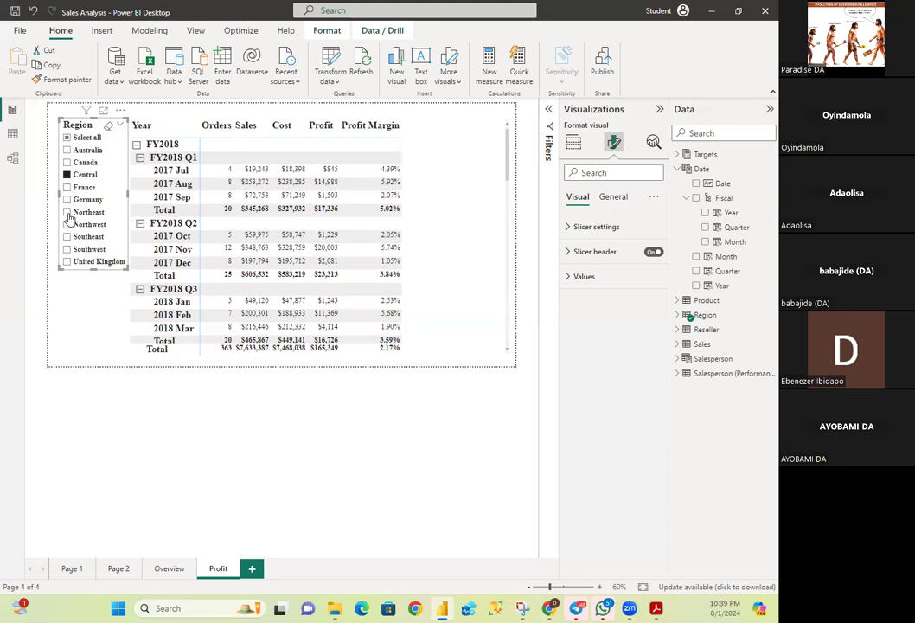
pyautogui.keyDown('ctrl'); pyautogui.click(67, 212); pyautogui.keyUp('ctrl')
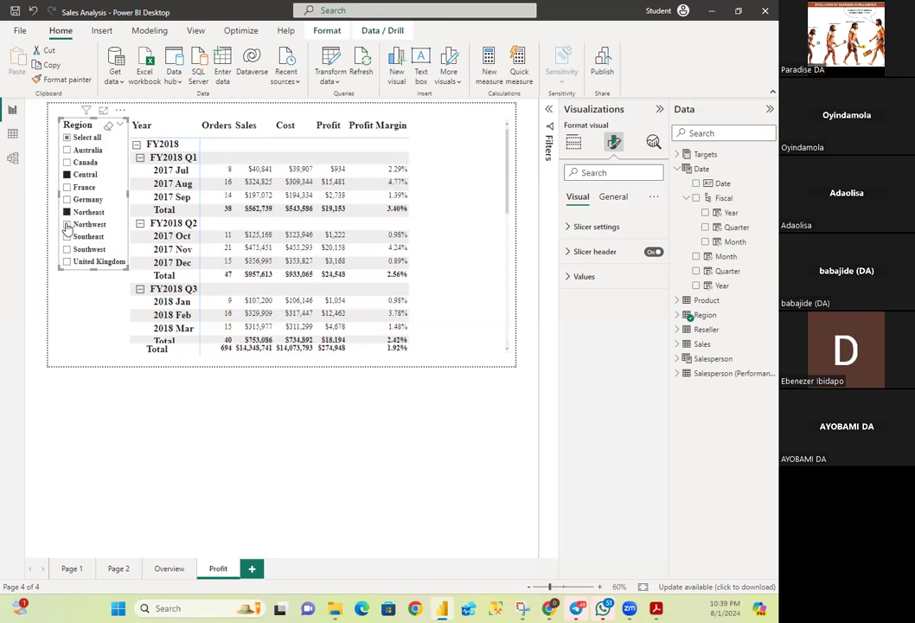
pyautogui.keyDown('ctrl'); pyautogui.click(67, 225); pyautogui.keyUp('ctrl')
pyautogui.keyDown('ctrl'); pyautogui.click(67, 237); pyautogui.keyUp('ctrl')
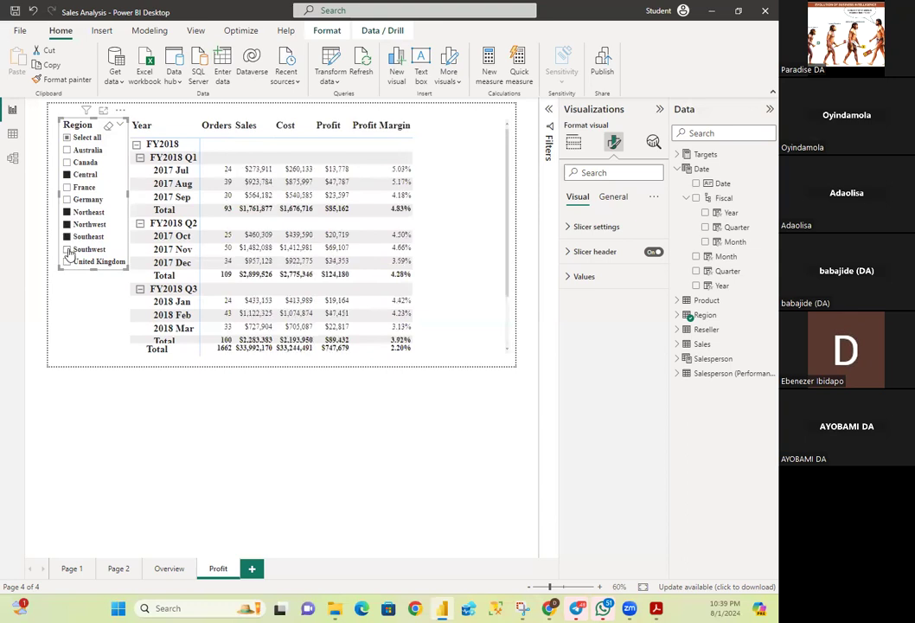
pyautogui.keyDown('ctrl'); pyautogui.click(69, 249); pyautogui.keyUp('ctrl')
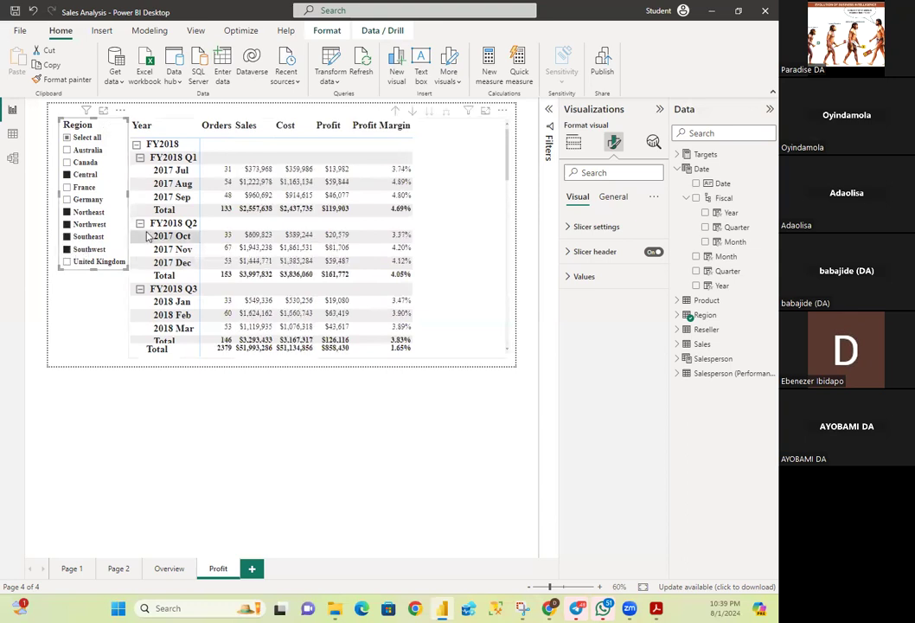
pyautogui.scroll(-10, 351, 239)
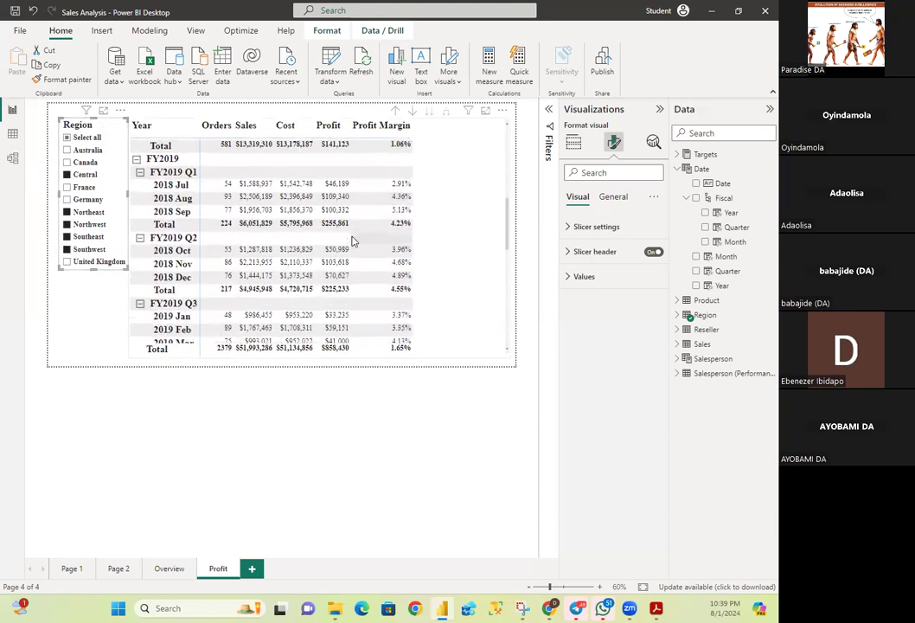
pyautogui.scroll(-5, 351, 243)
pyautogui.scroll(15, 351, 240)
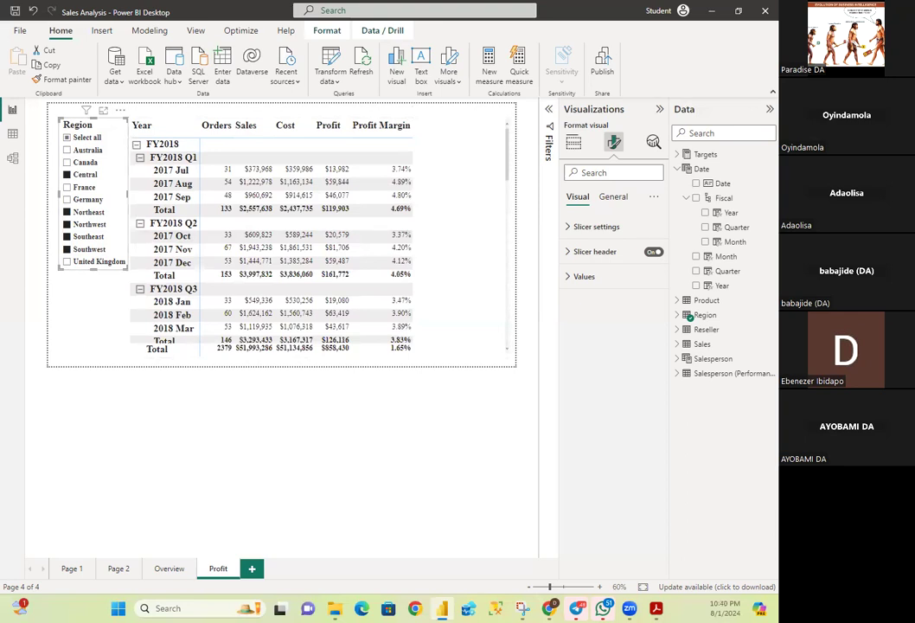
# - Clear the region selection and drill the matrix back up to fiscal-year rows only
pyautogui.click(66, 138)
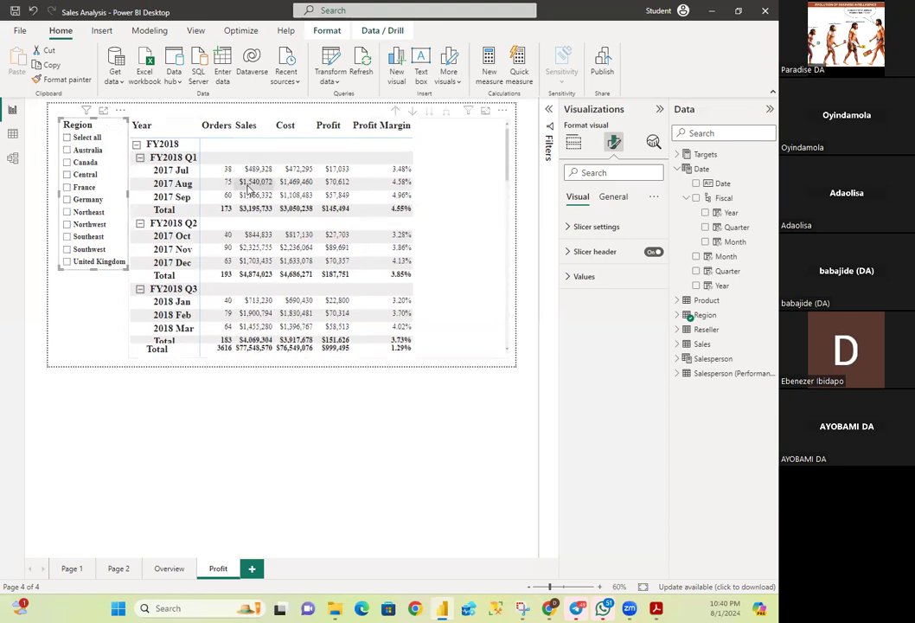
pyautogui.click(397, 114)
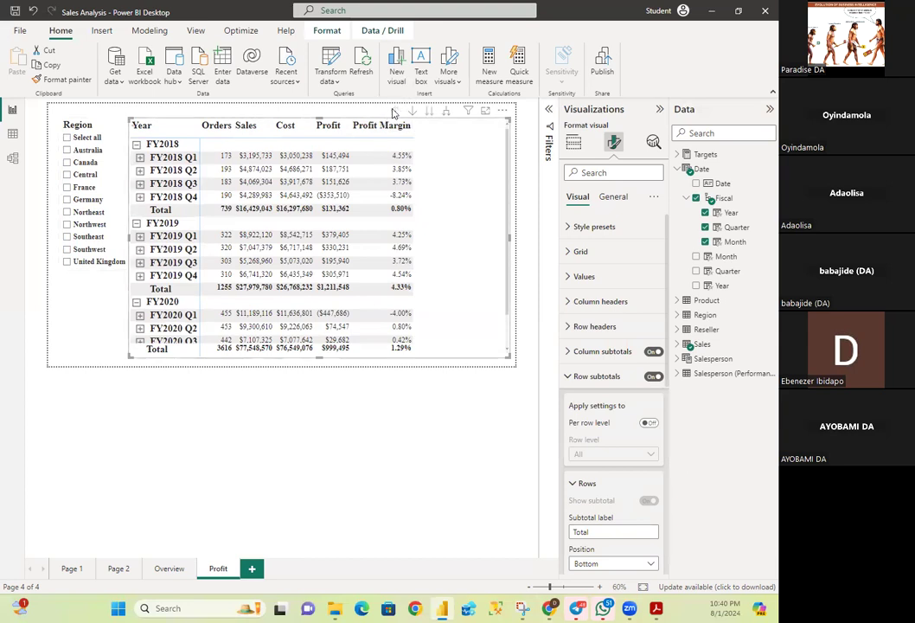
pyautogui.click(395, 112)
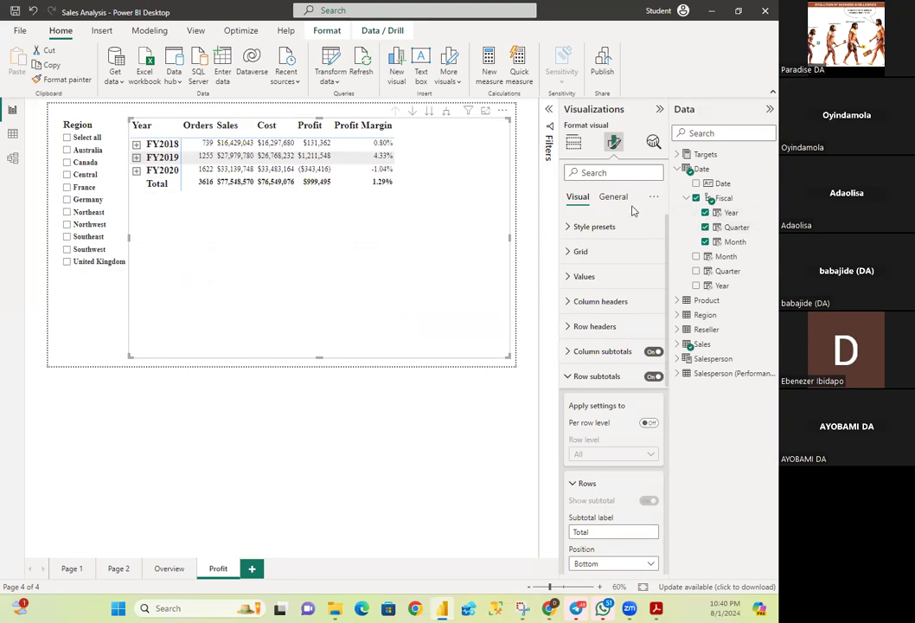
# - Reveal the report filters and add the Product table's Category field as a filter on this page
pyautogui.click(548, 138)
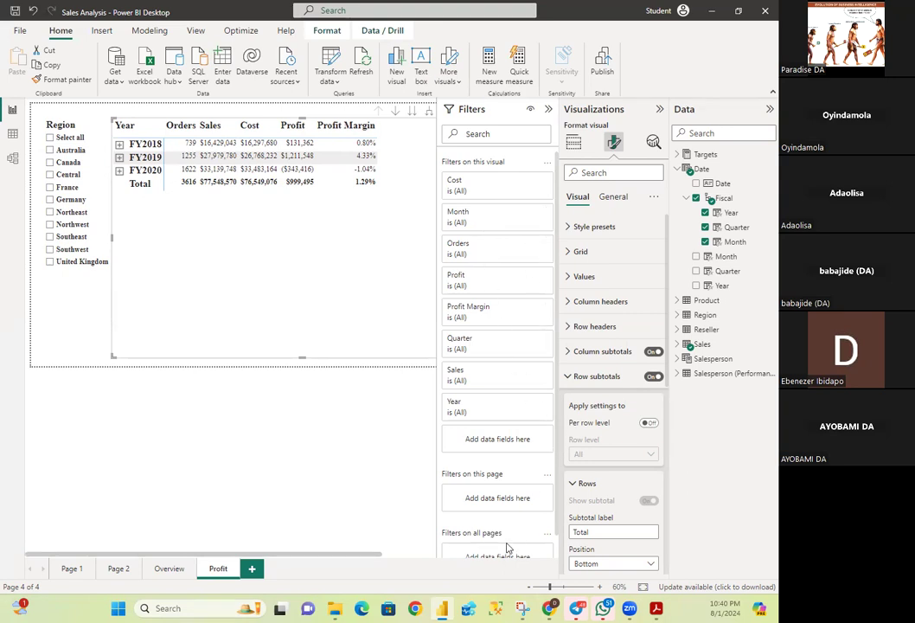
pyautogui.scroll(-1, 510, 489)
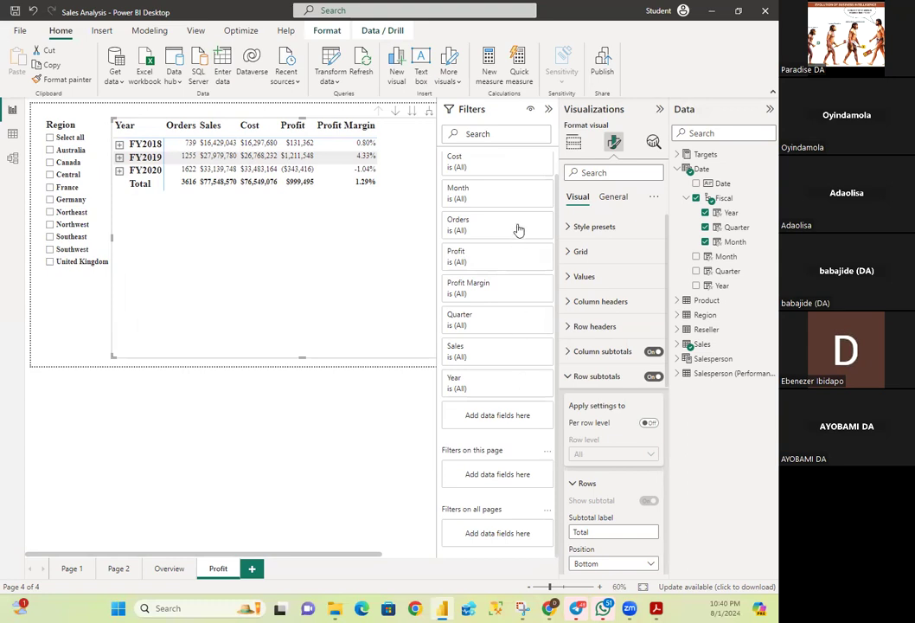
pyautogui.scroll(1, 517, 230)
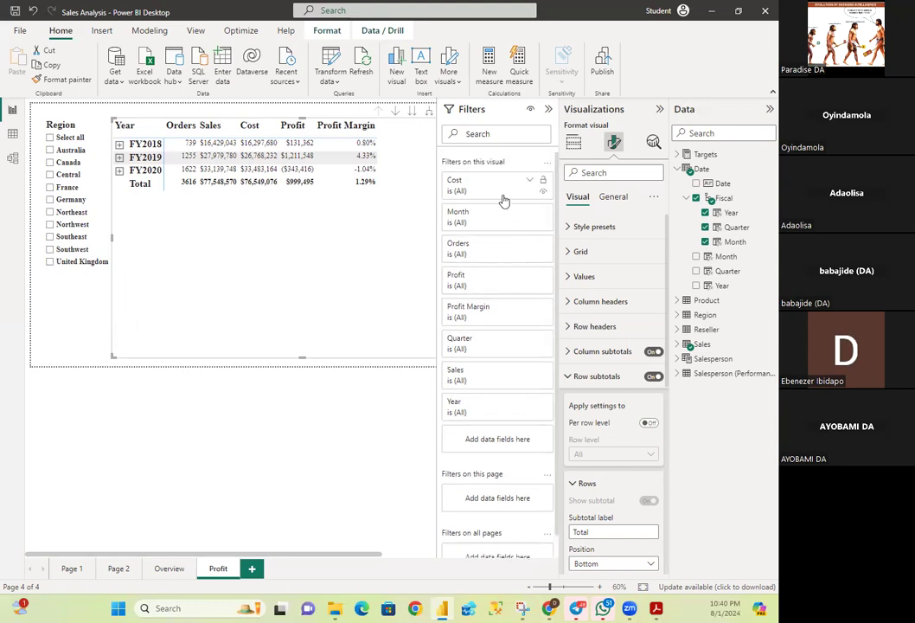
pyautogui.scroll(-1, 500, 359)
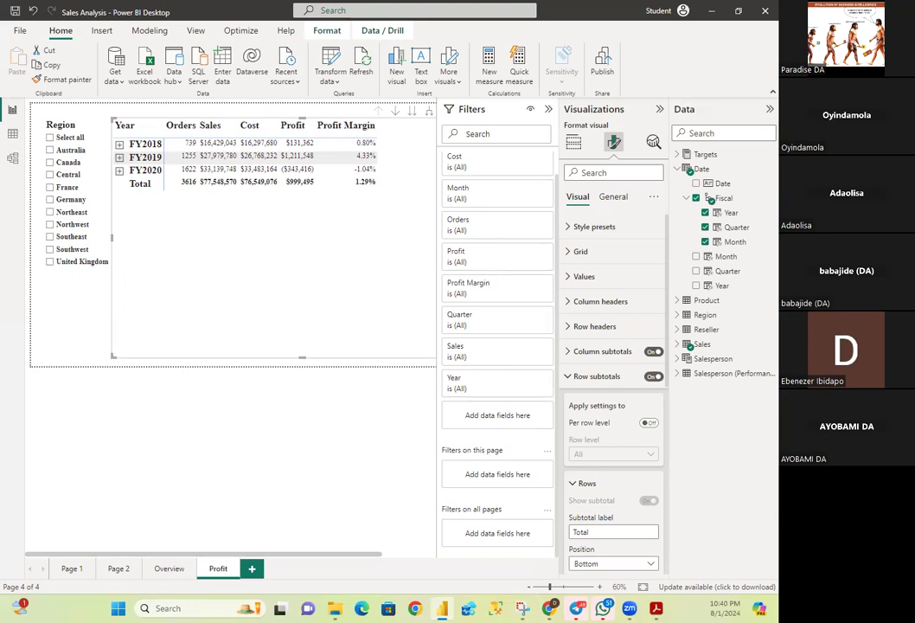
pyautogui.click(685, 198)
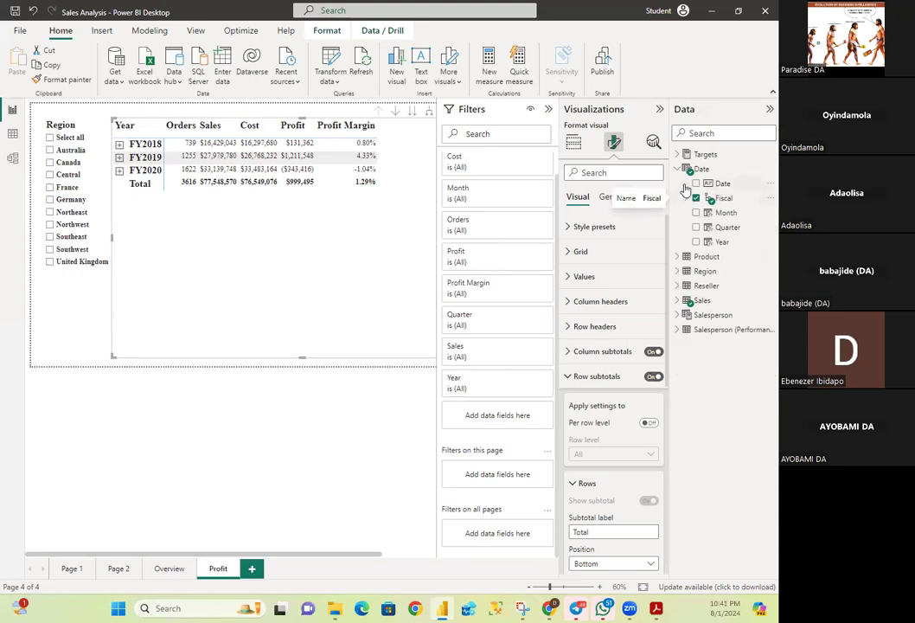
pyautogui.click(676, 169)
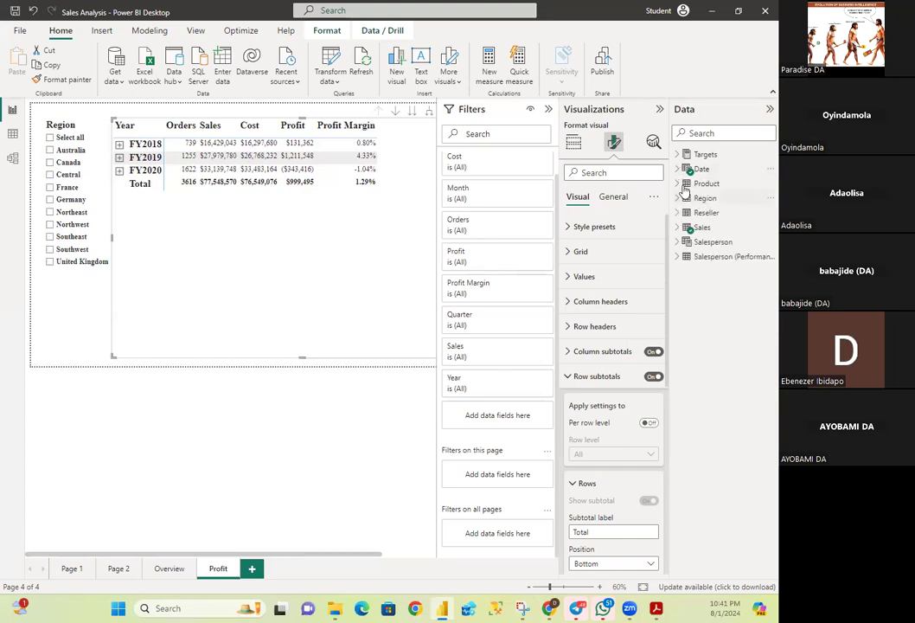
pyautogui.click(677, 184)
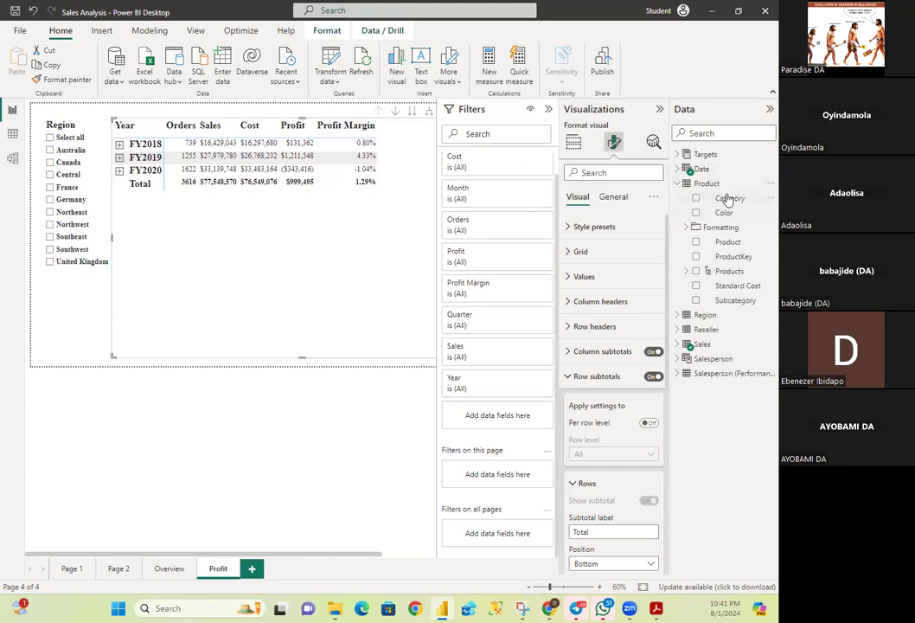
pyautogui.moveTo(729, 198); pyautogui.dragTo(507, 476)
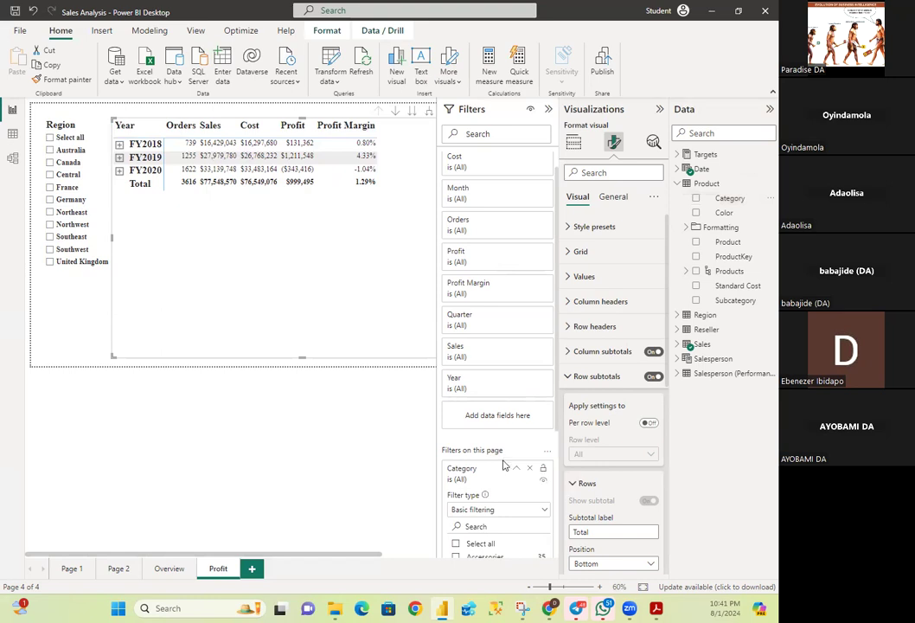
pyautogui.scroll(-2, 510, 443)
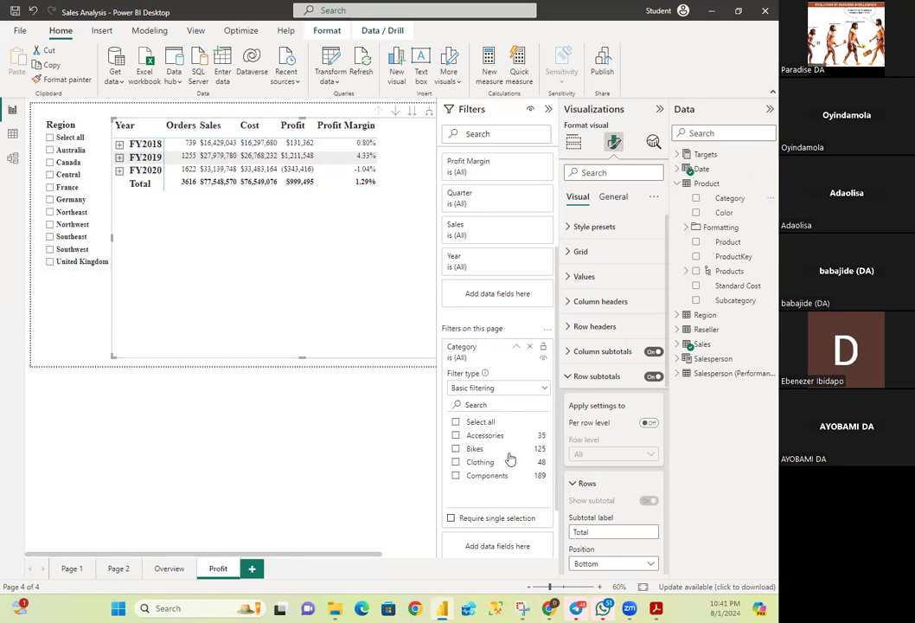
# - Compare the profit matrix for Accessories, Bikes, Clothing and Components using the page's Category filter, including Bikes and Components combined
pyautogui.click(455, 436)
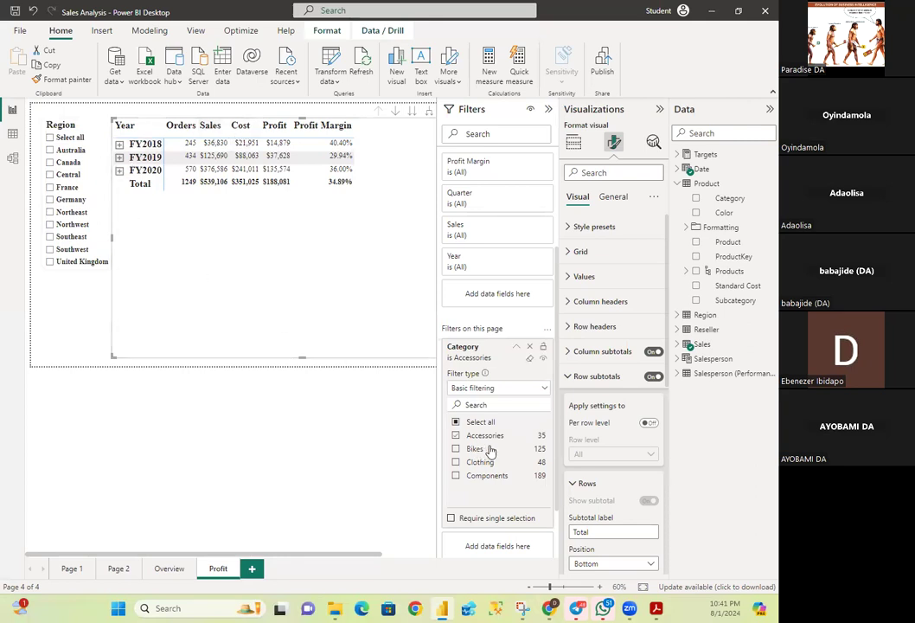
pyautogui.click(456, 449)
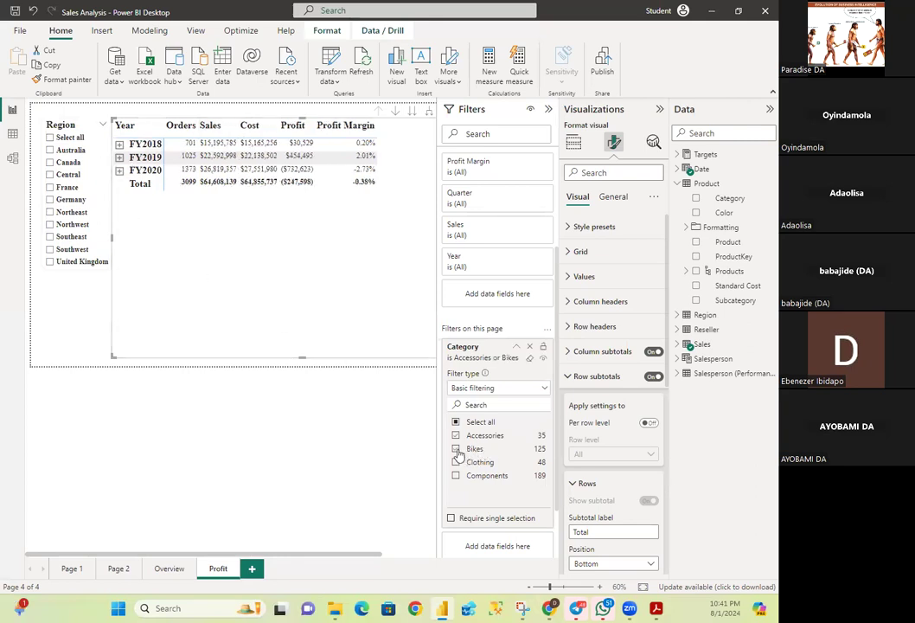
pyautogui.click(456, 437)
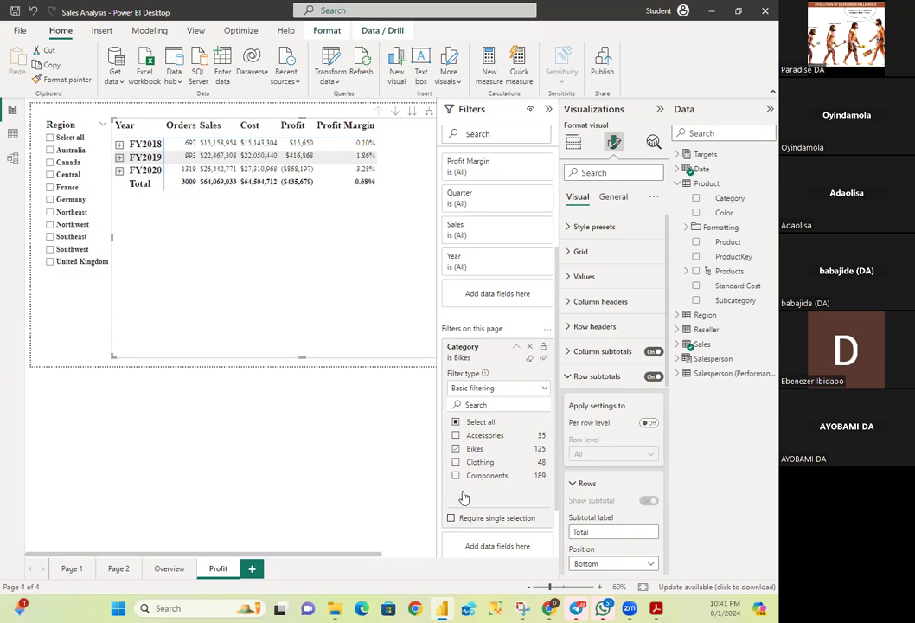
pyautogui.click(456, 449)
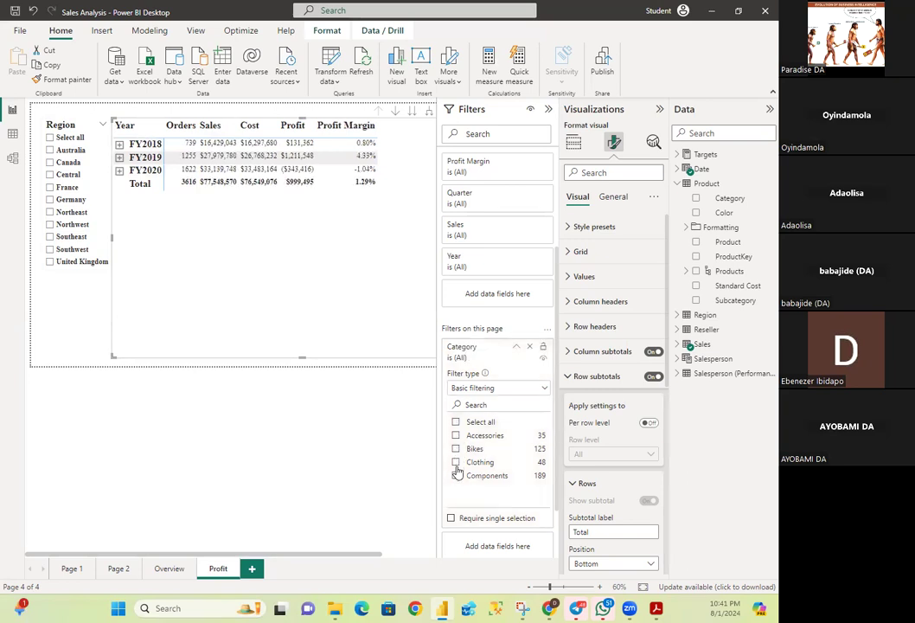
pyautogui.click(456, 462)
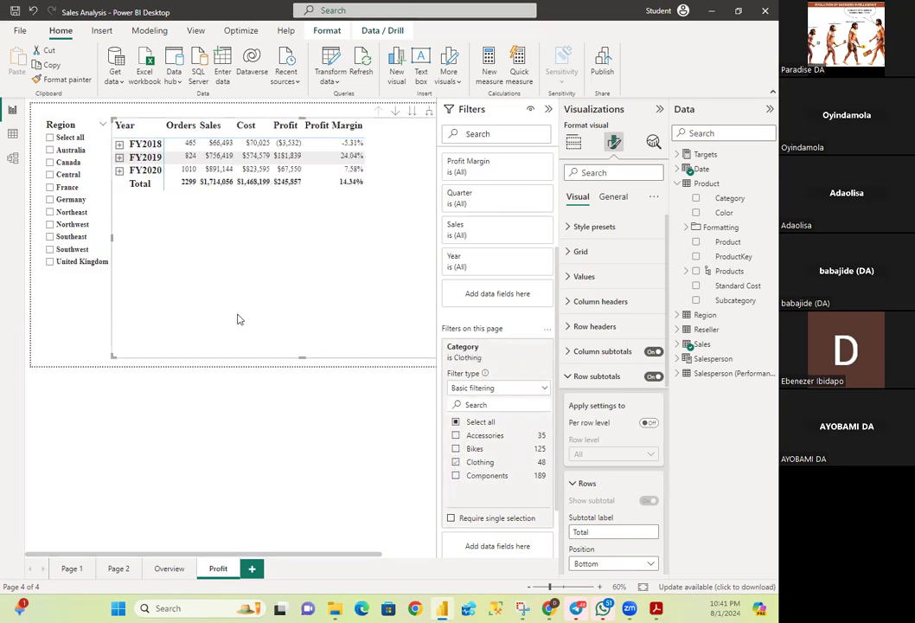
pyautogui.click(456, 464)
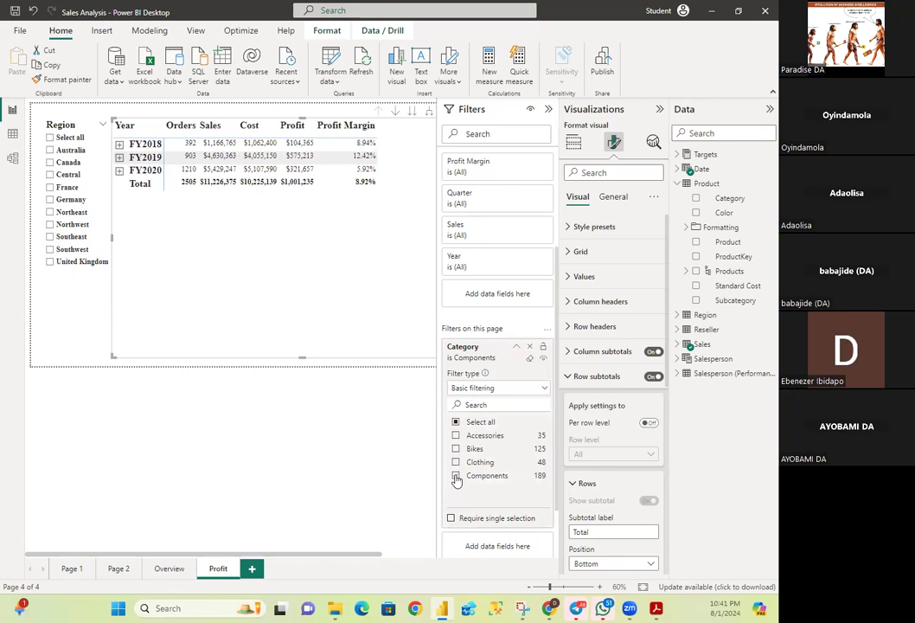
pyautogui.click(456, 449)
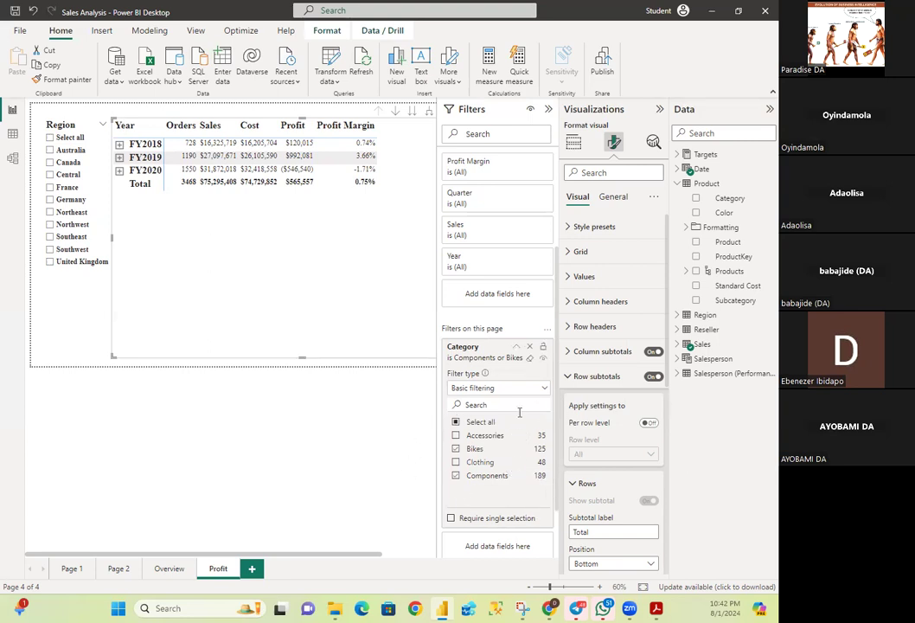
# - Clear the category selections from the page filter and collapse the report filters
pyautogui.click(456, 422)
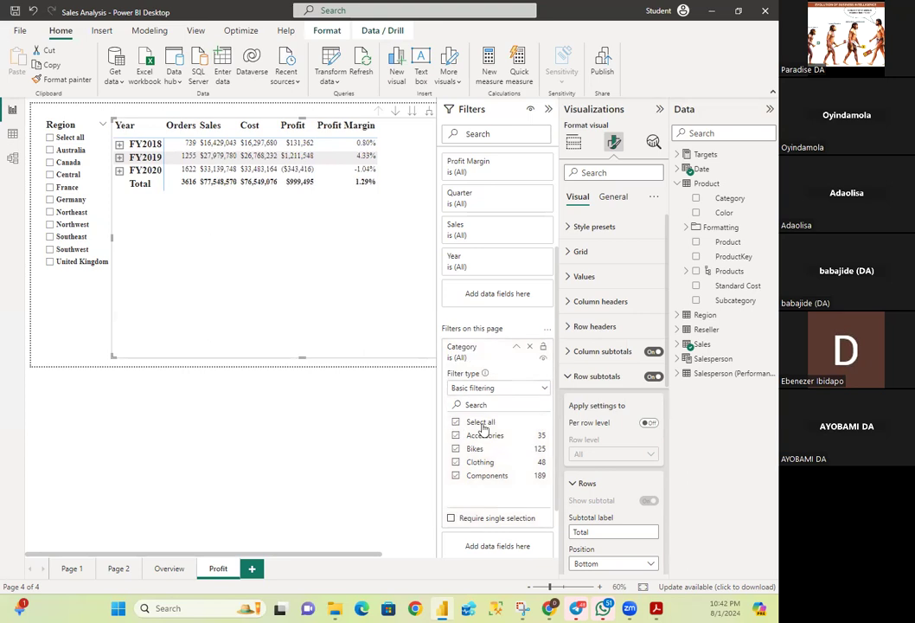
pyautogui.click(456, 422)
pyautogui.click(548, 113)
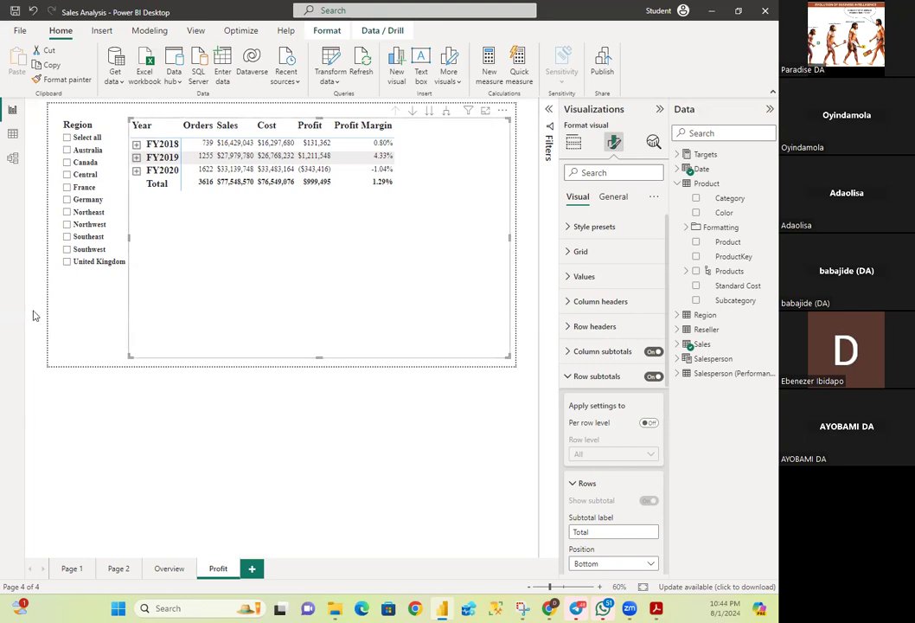
# - Review the Overview page against the Profit page, ending on the Profit page
pyautogui.click(168, 568)
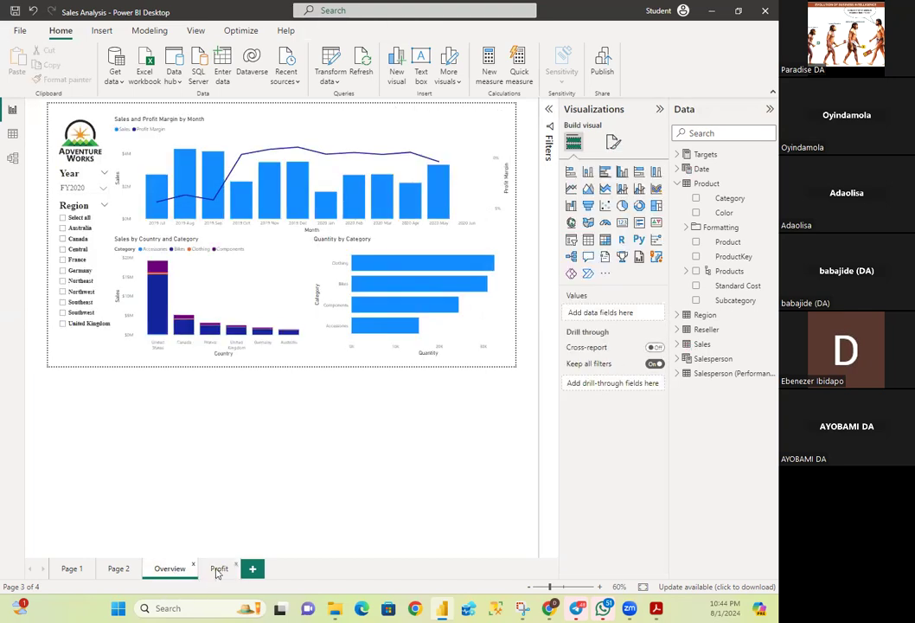
pyautogui.click(218, 569)
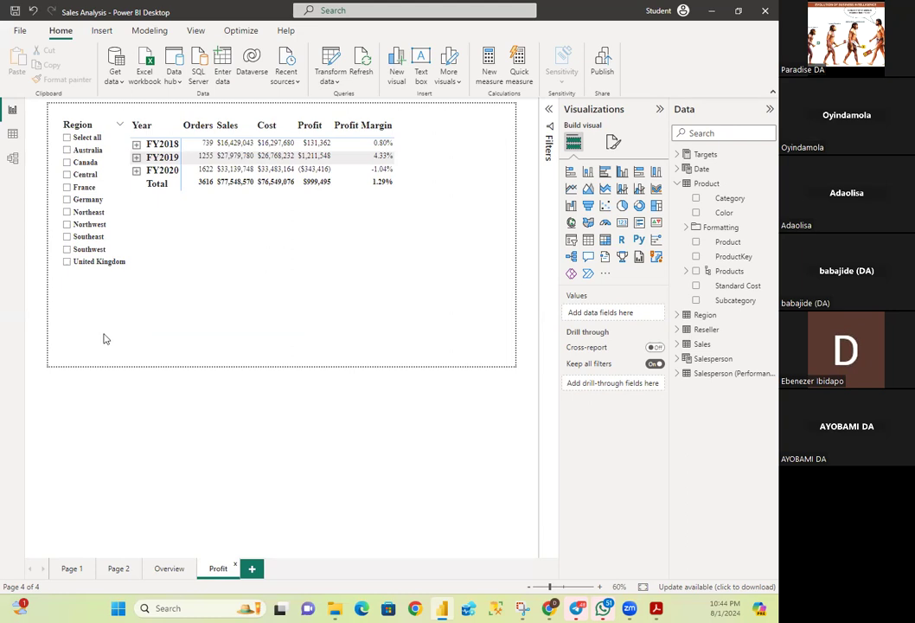
pyautogui.click(168, 568)
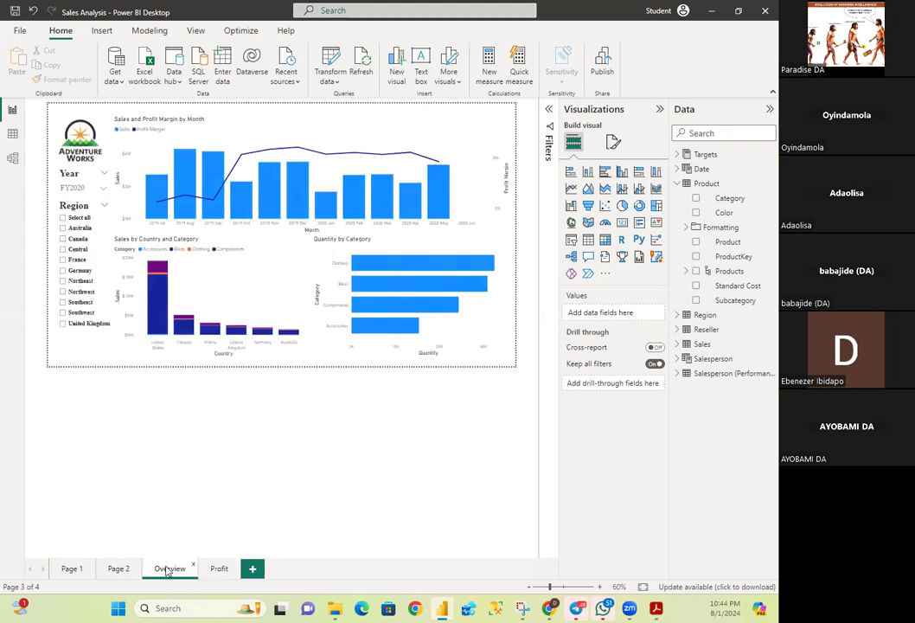
pyautogui.click(222, 570)
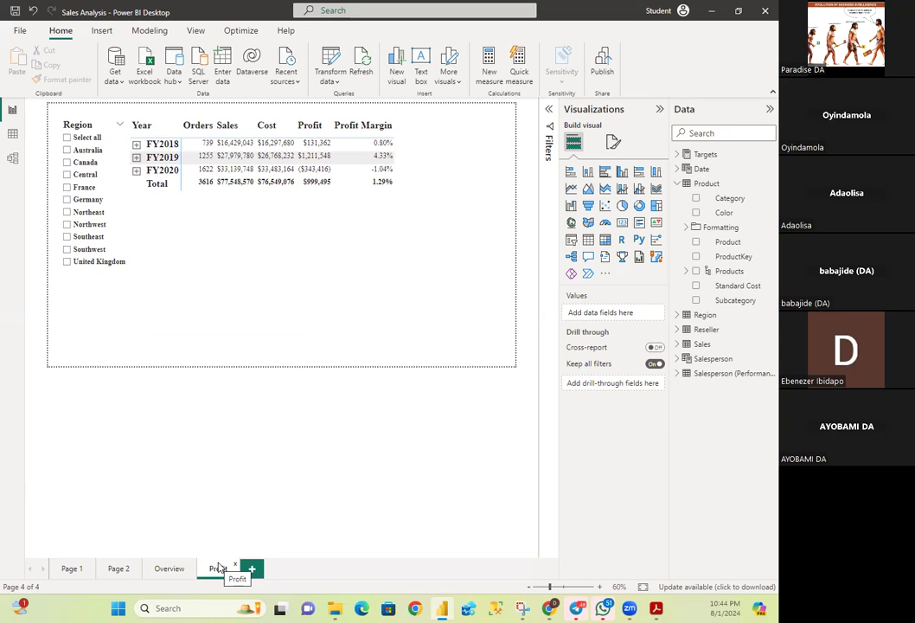
pyautogui.click(168, 570)
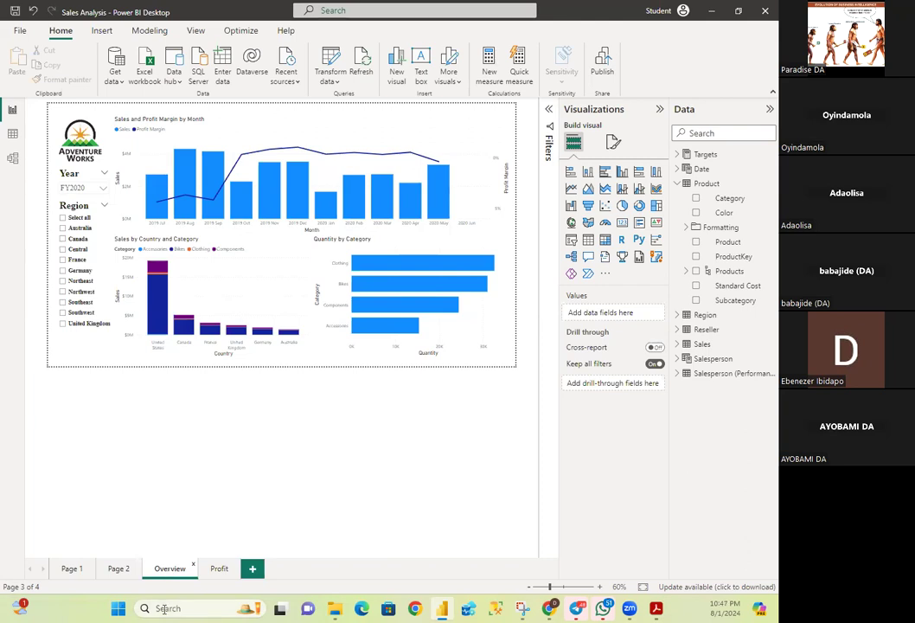
pyautogui.click(220, 571)
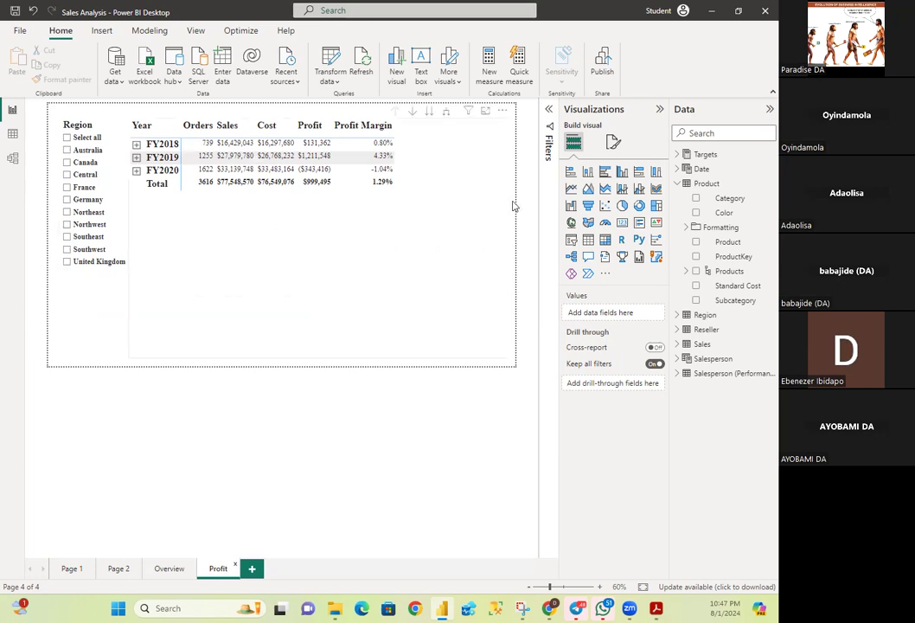
# - Reveal the report filters and add the Product table's Subcategory field as a page filter, with its card and Category's card collapsed
pyautogui.click(548, 138)
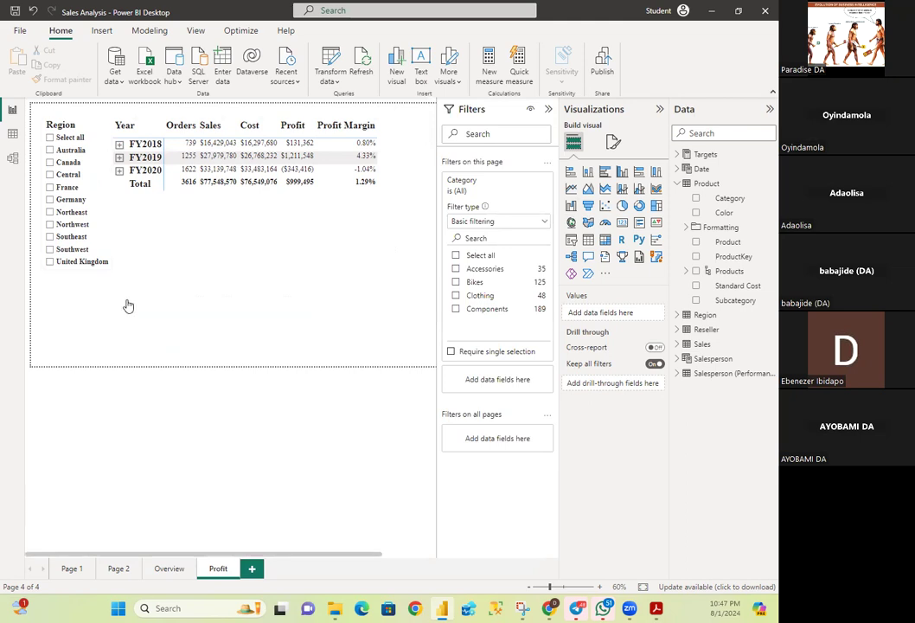
pyautogui.click(515, 184)
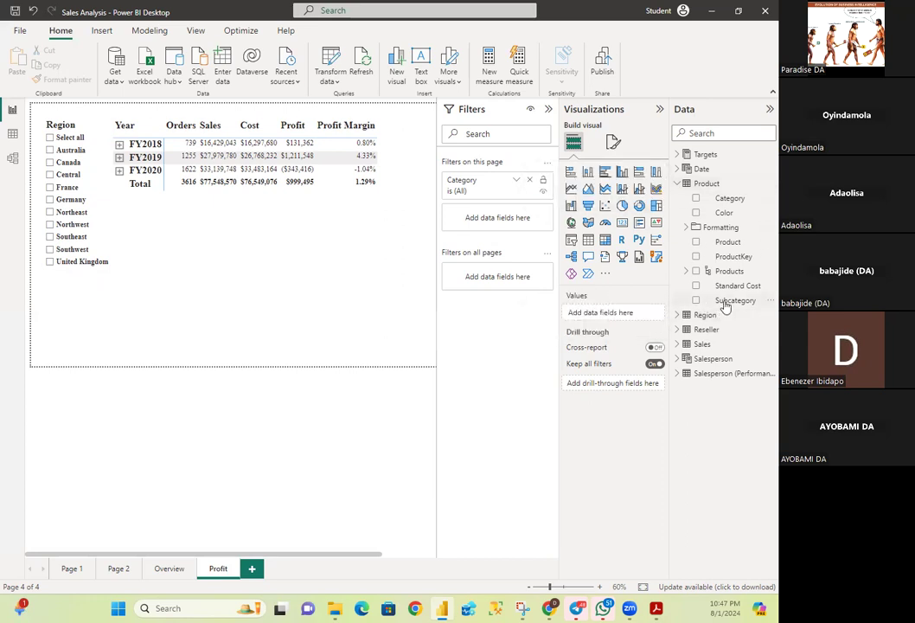
pyautogui.moveTo(725, 307); pyautogui.dragTo(498, 203)
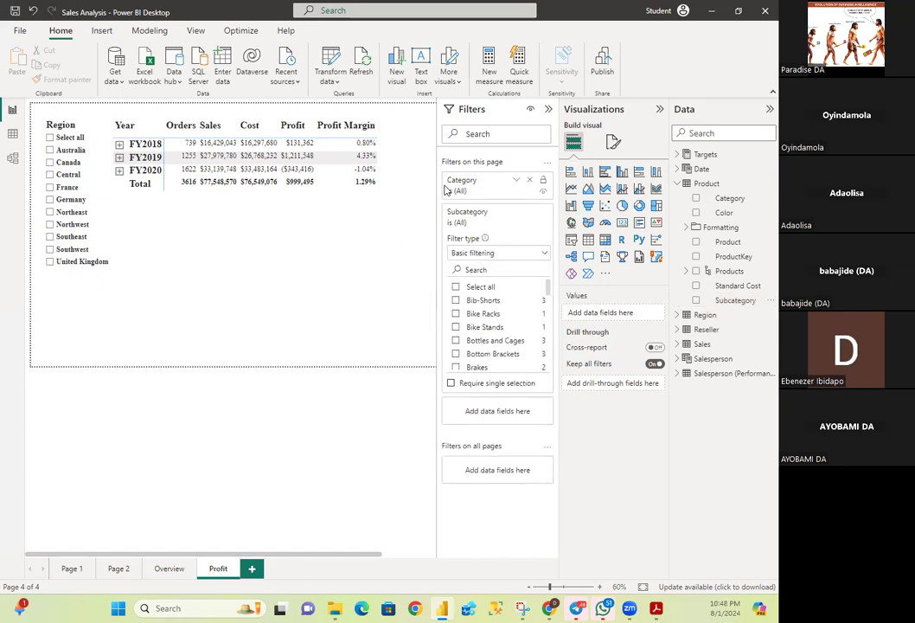
pyautogui.click(517, 214)
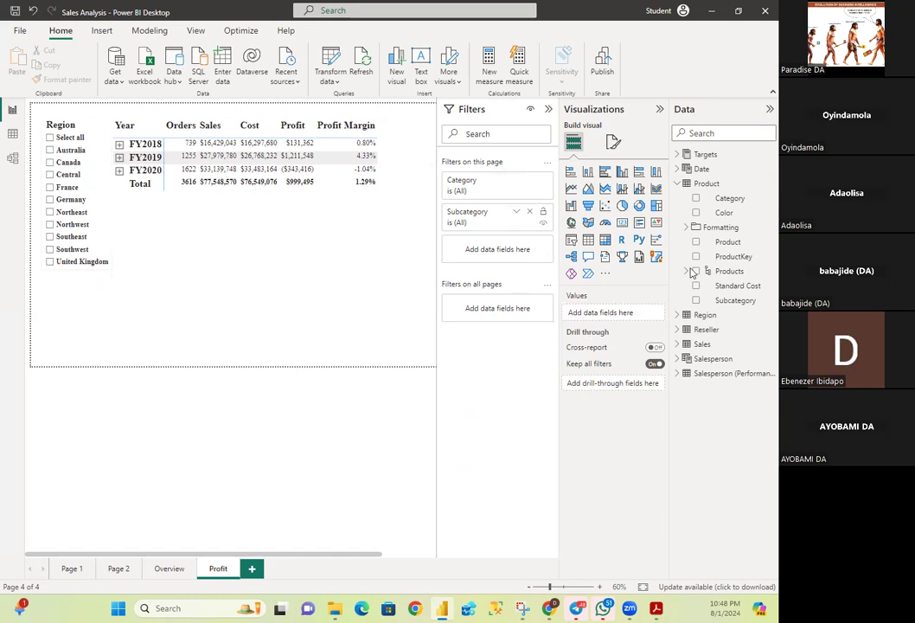
# - Add the Product table's Product and Color fields as filters on this page, with both filter cards collapsed
pyautogui.moveTo(727, 243); pyautogui.dragTo(499, 241)
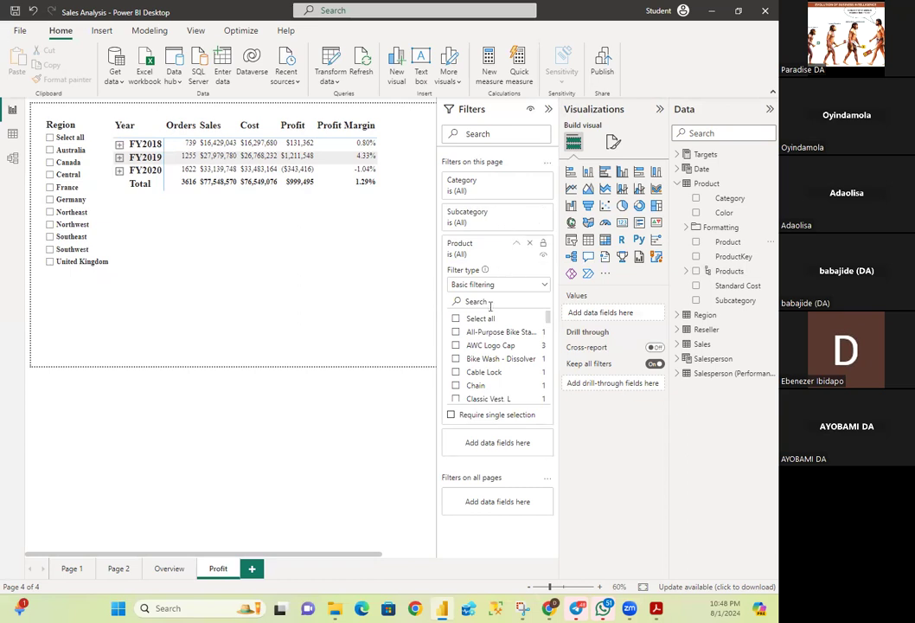
pyautogui.click(518, 245)
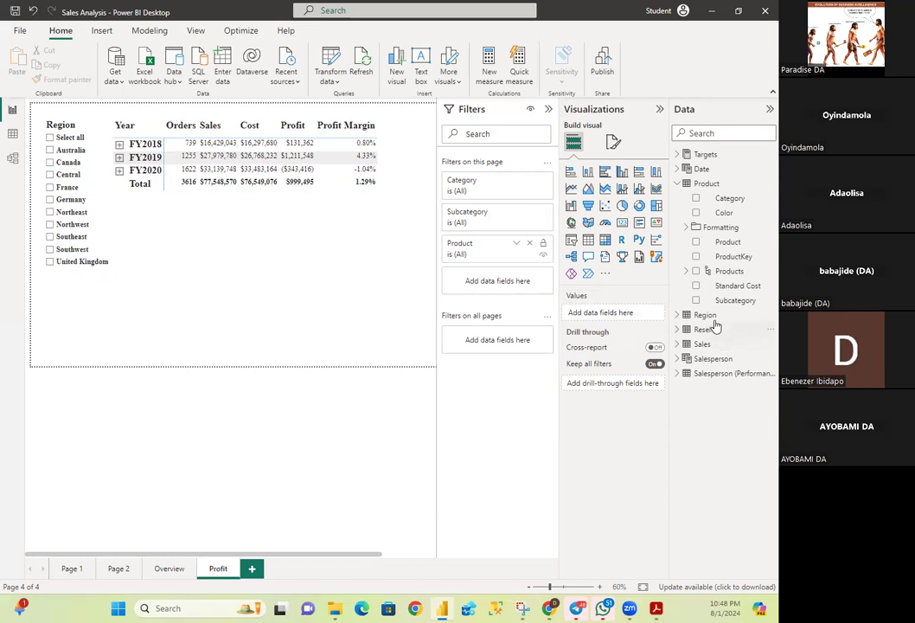
pyautogui.moveTo(724, 212); pyautogui.dragTo(504, 265)
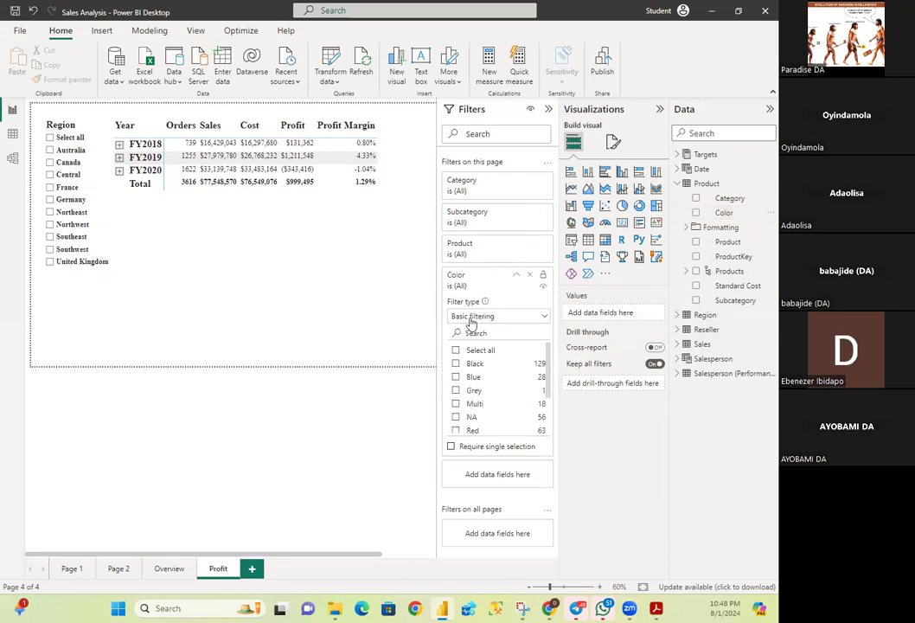
pyautogui.click(515, 277)
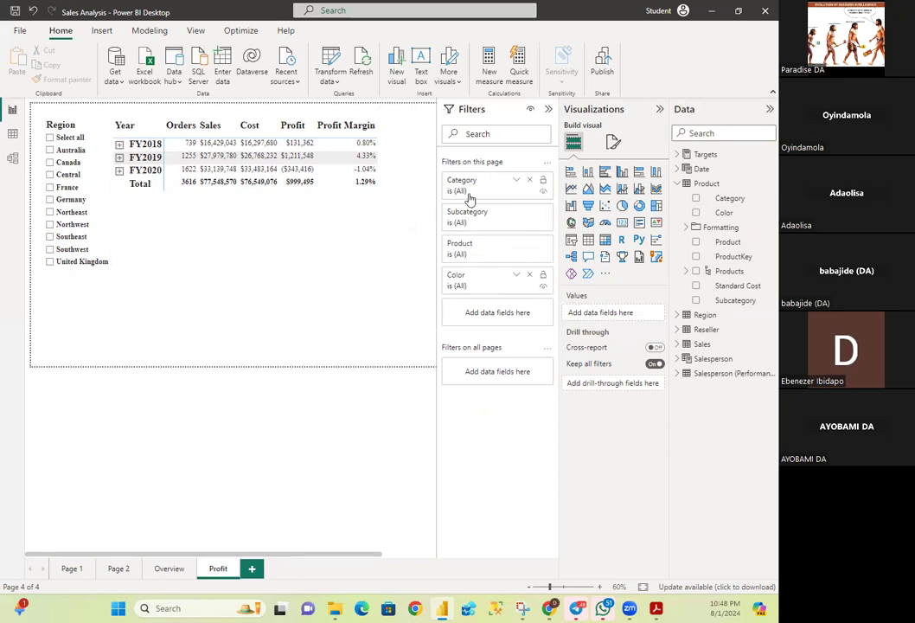
# - Filter the Profit page to the Components category and the Pedals subcategory, collapsing each filter card
pyautogui.click(515, 181)
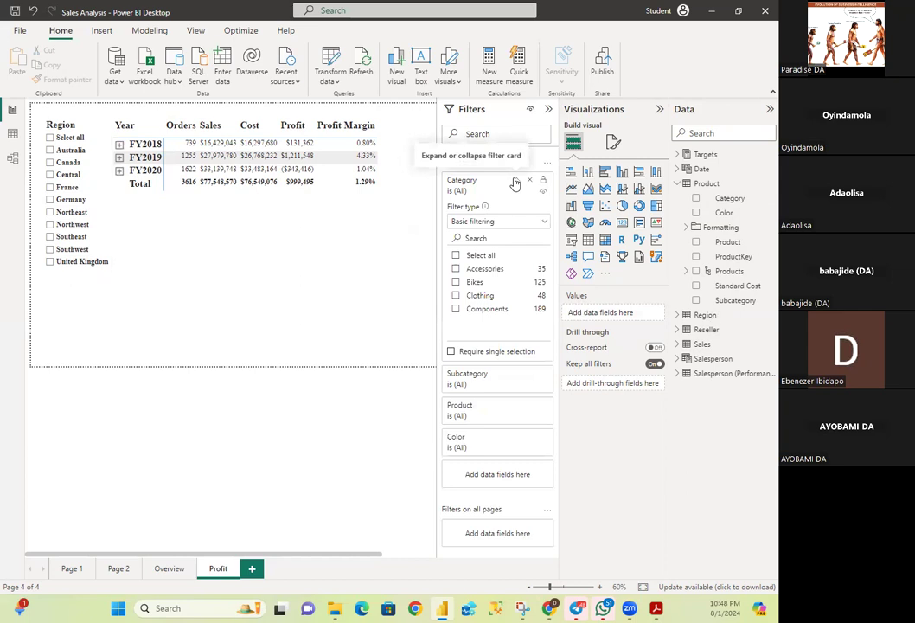
pyautogui.click(458, 311)
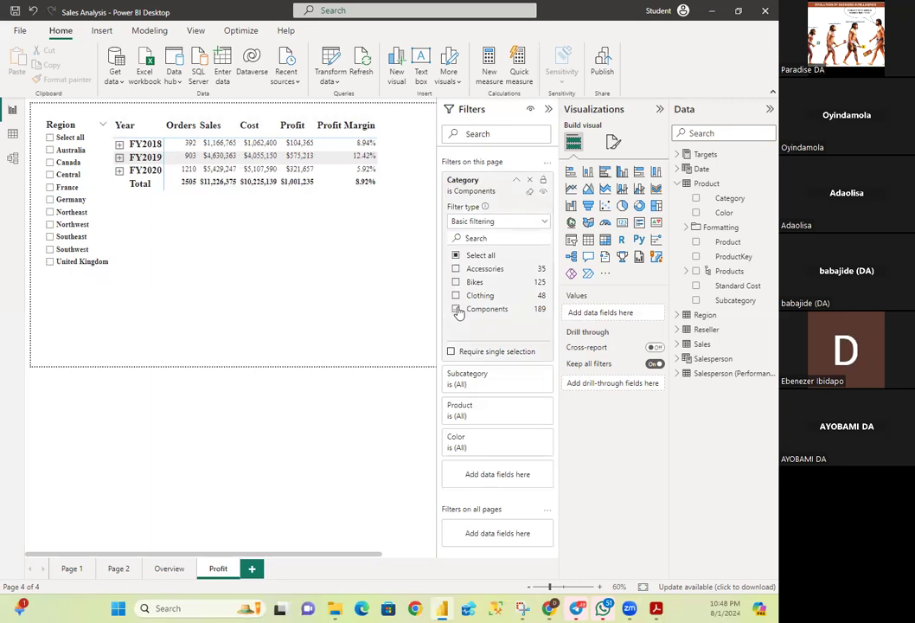
pyautogui.click(516, 182)
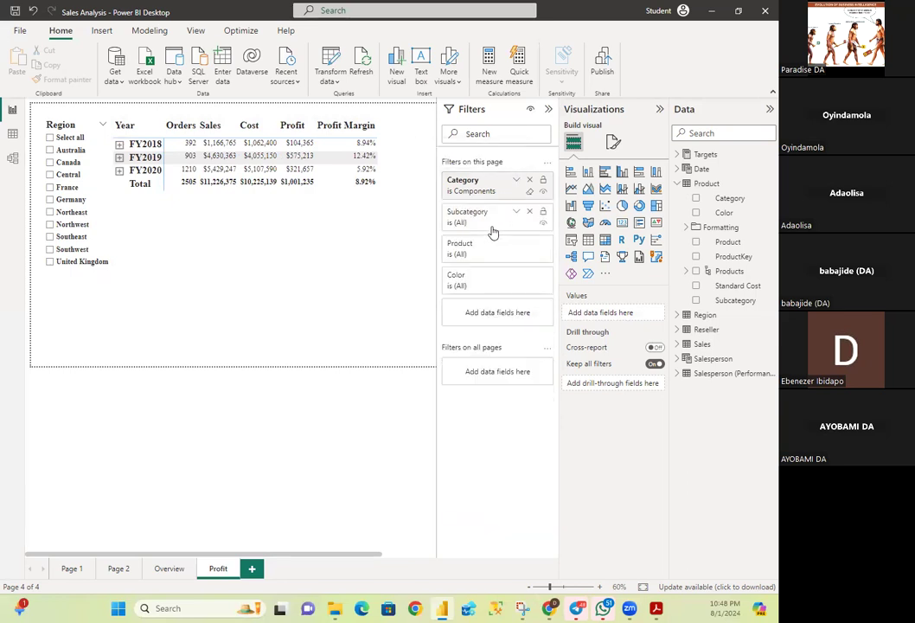
pyautogui.click(516, 213)
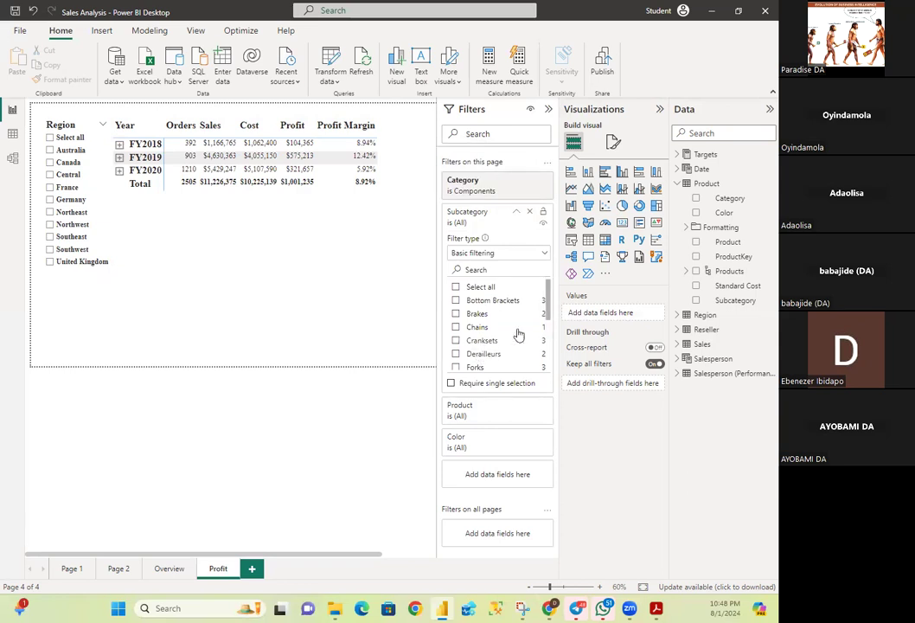
pyautogui.scroll(-3, 523, 330)
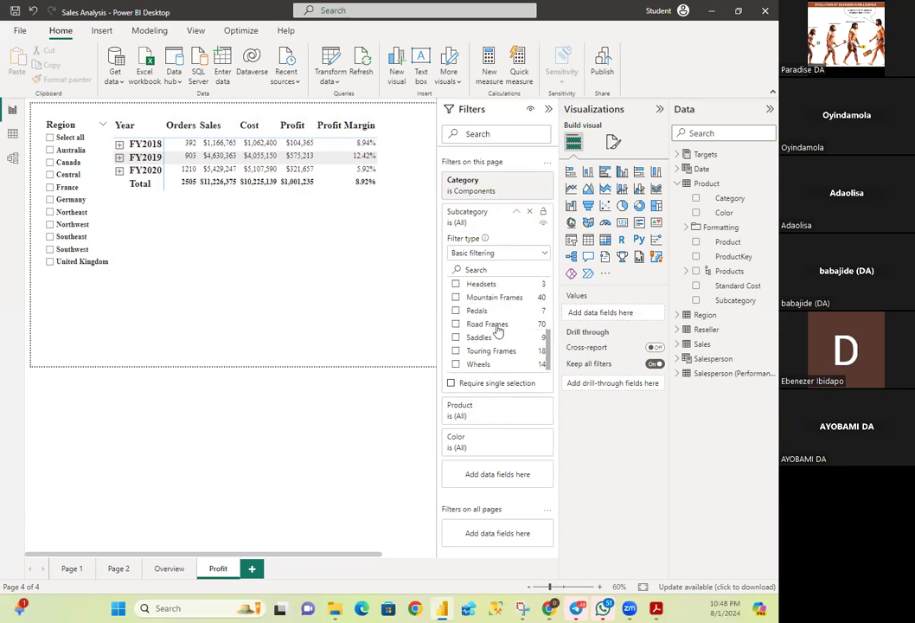
pyautogui.click(457, 311)
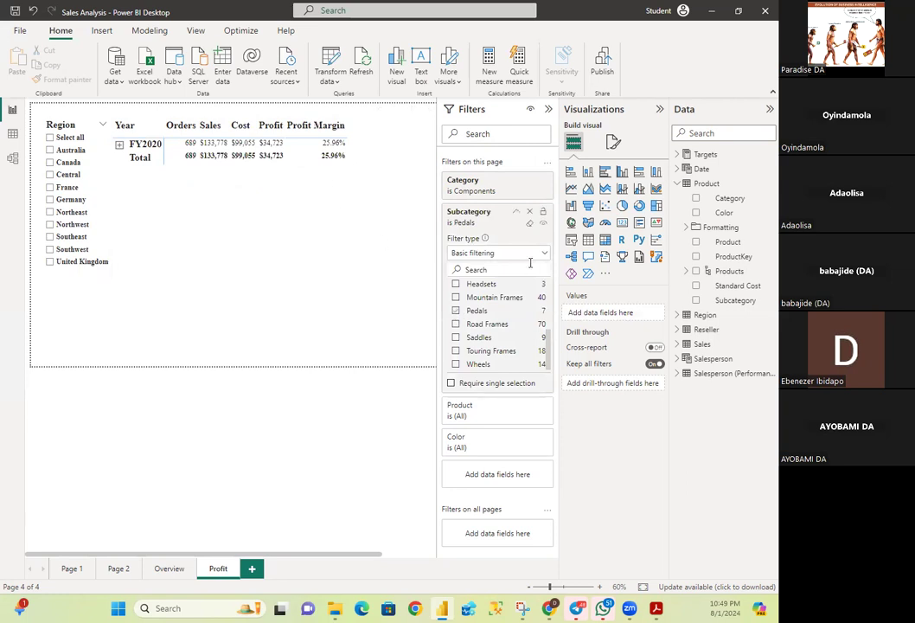
pyautogui.click(517, 212)
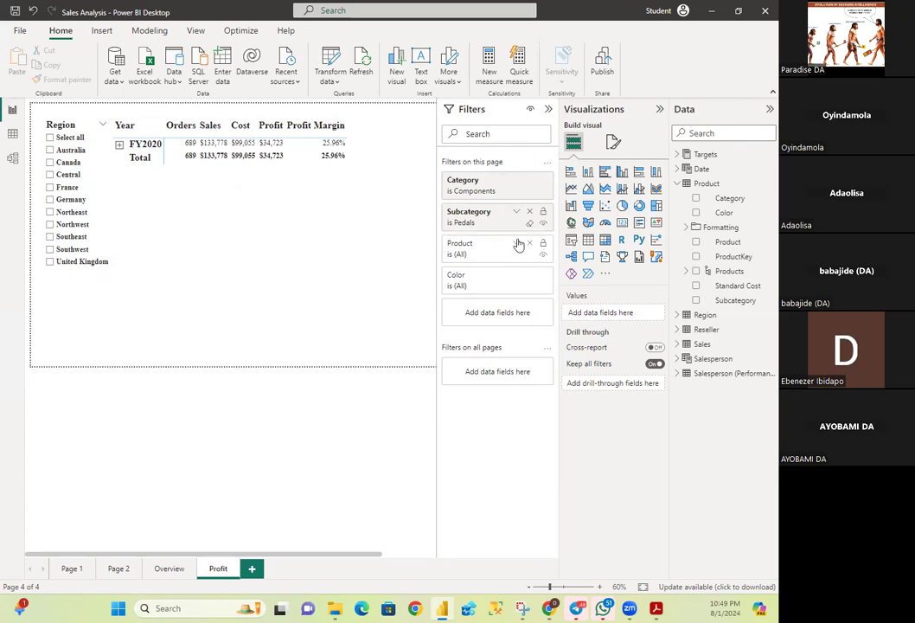
# - Filter the page to the LL Road Pedal product and collapse the Product filter card
pyautogui.click(517, 244)
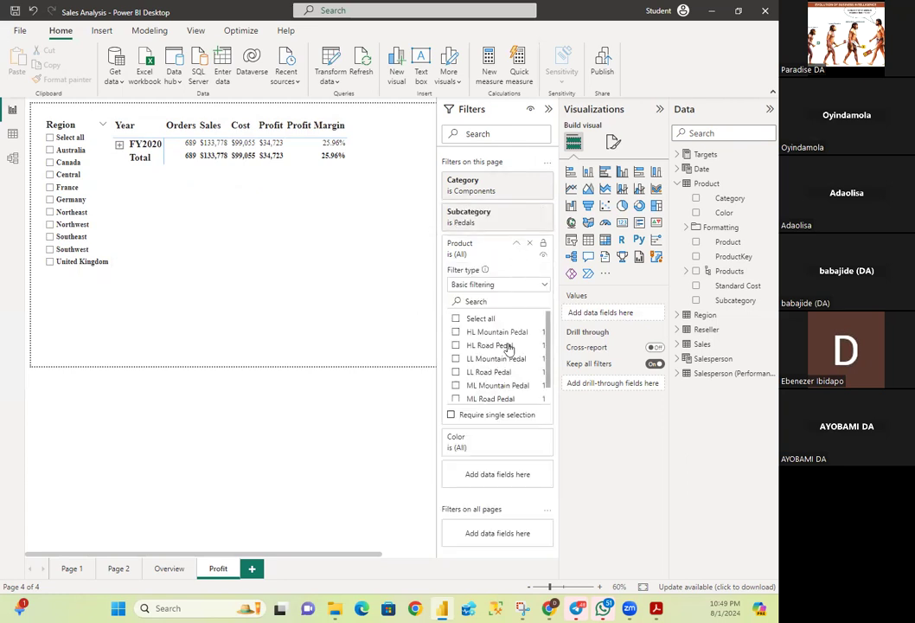
pyautogui.scroll(-1, 510, 352)
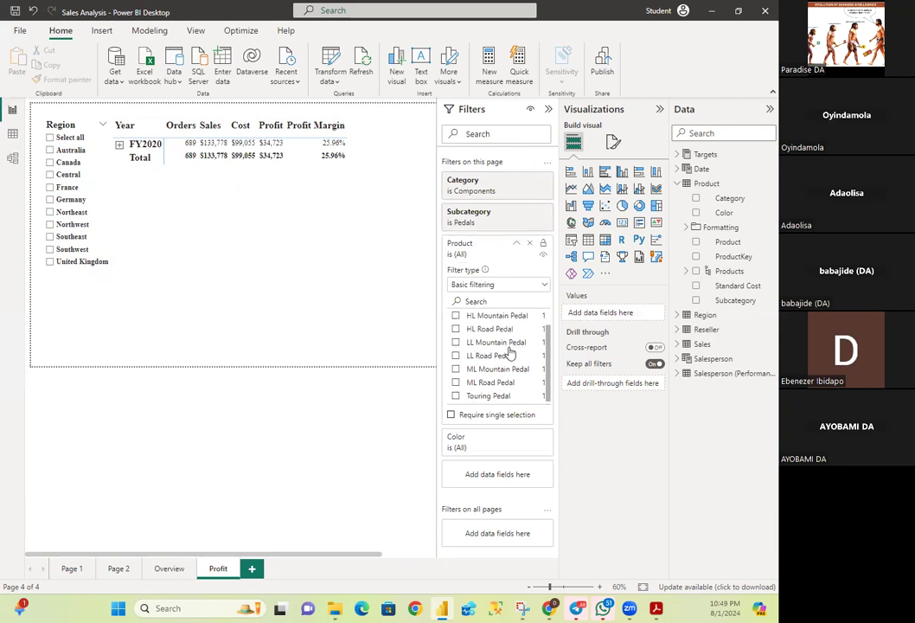
pyautogui.click(455, 356)
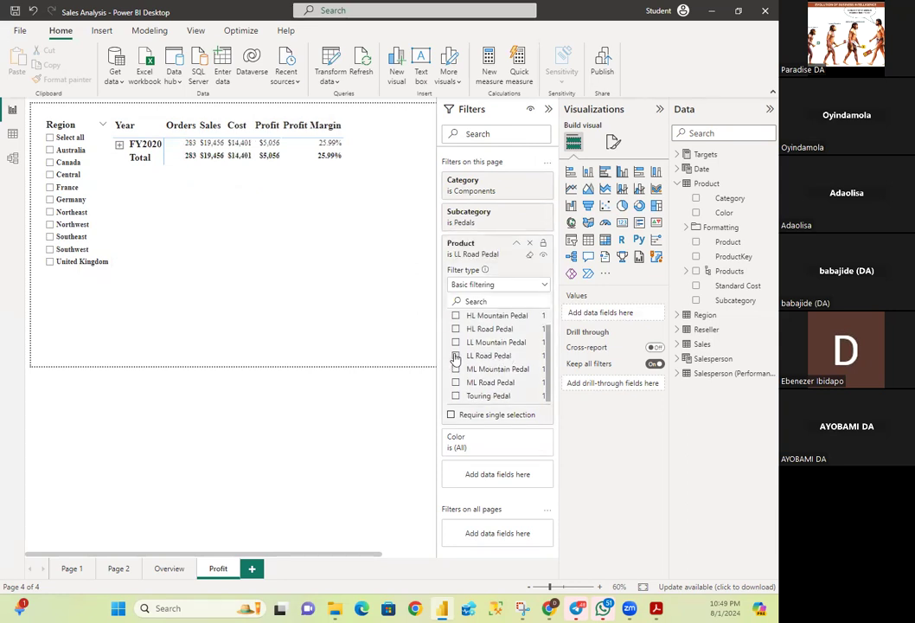
pyautogui.click(517, 244)
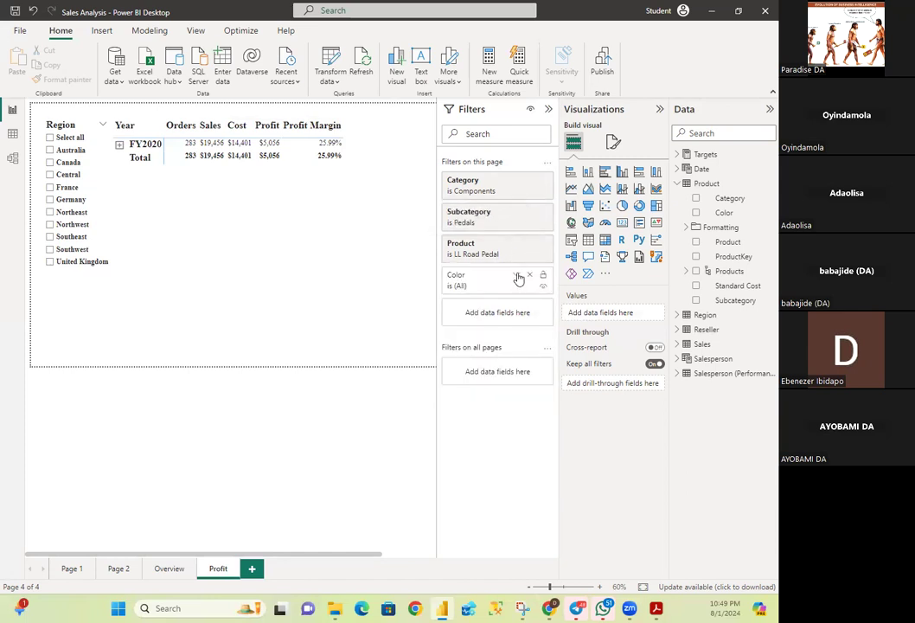
# - Filter the page to the Silver/Black color, reset the Color filter to all values and collapse its card
pyautogui.click(518, 276)
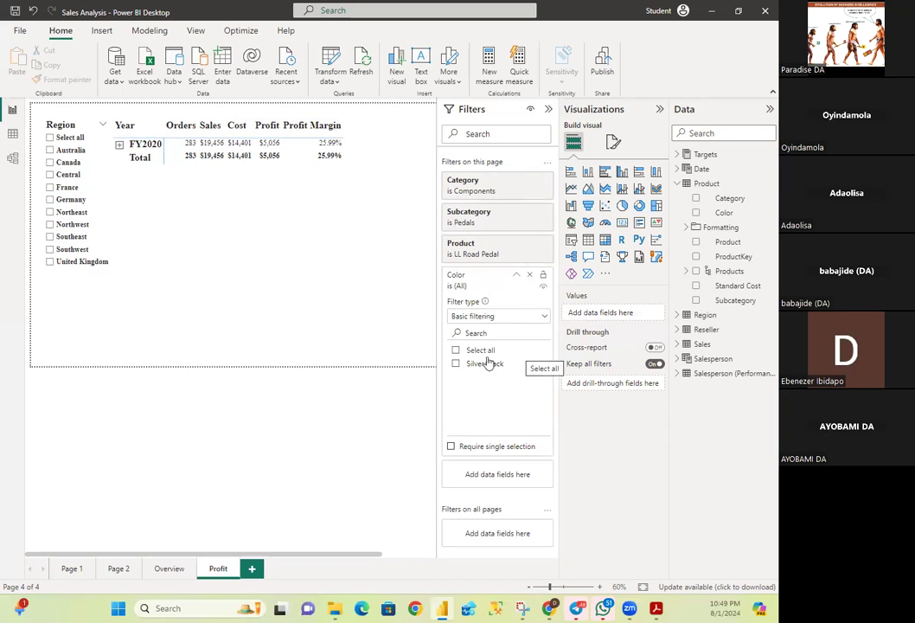
pyautogui.click(455, 364)
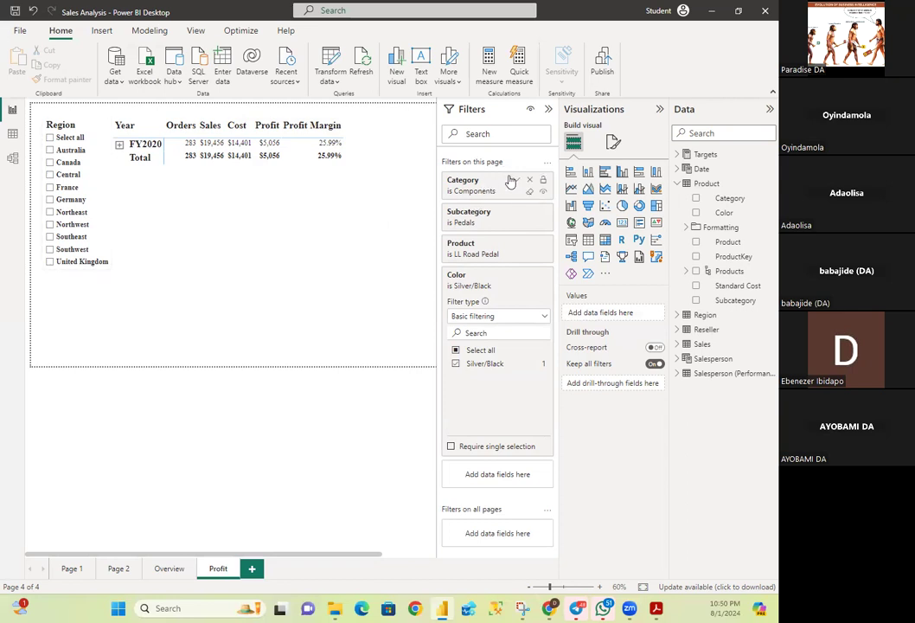
pyautogui.click(456, 351)
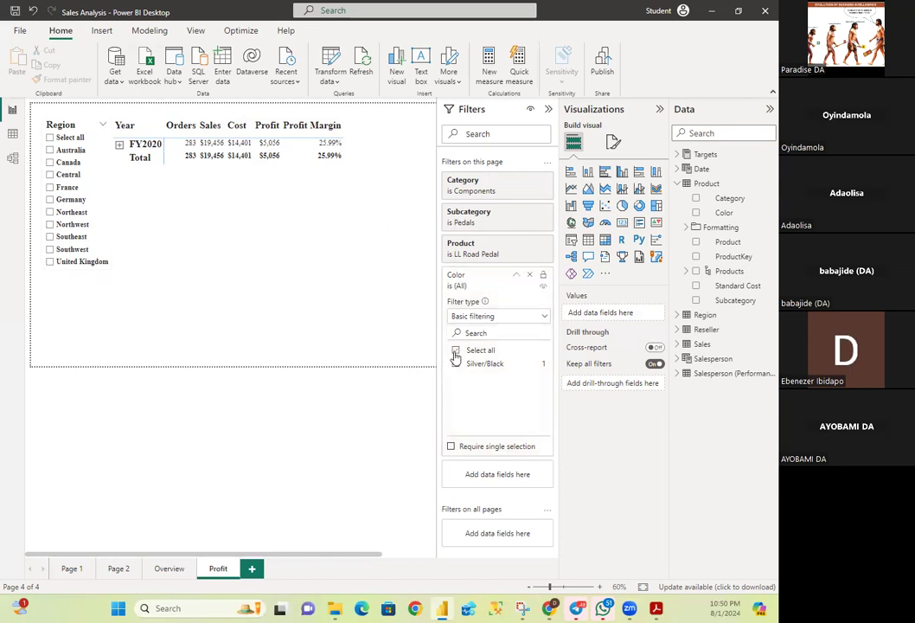
pyautogui.click(456, 351)
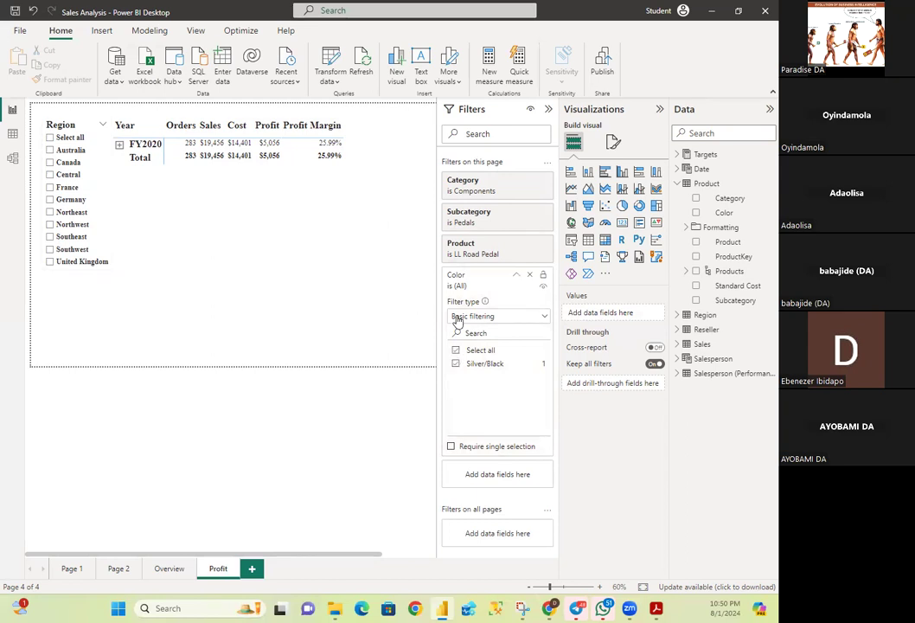
pyautogui.click(516, 279)
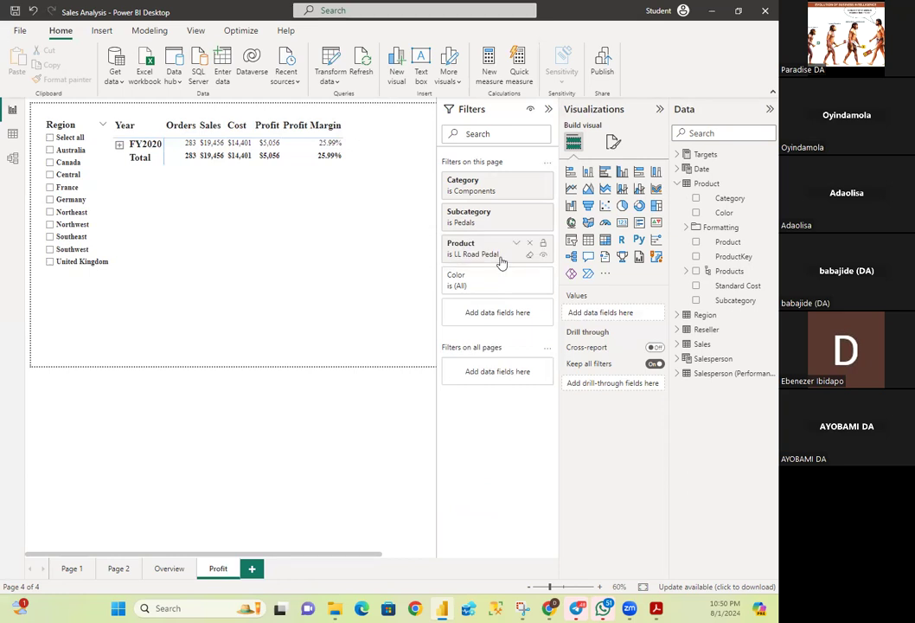
# - Reset the Product, Subcategory and Category page filters to all values, collapsing each filter card
pyautogui.click(501, 260)
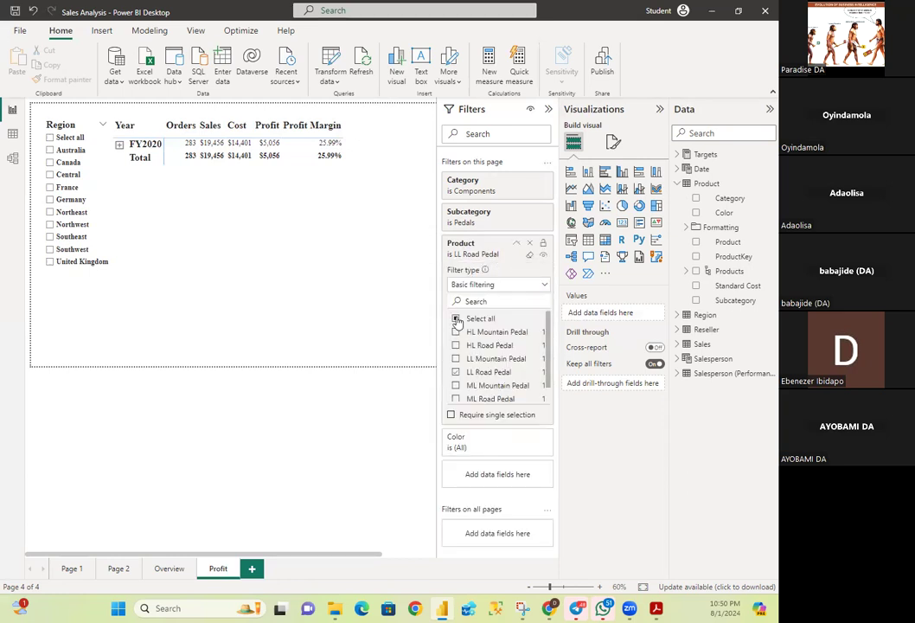
pyautogui.click(457, 319)
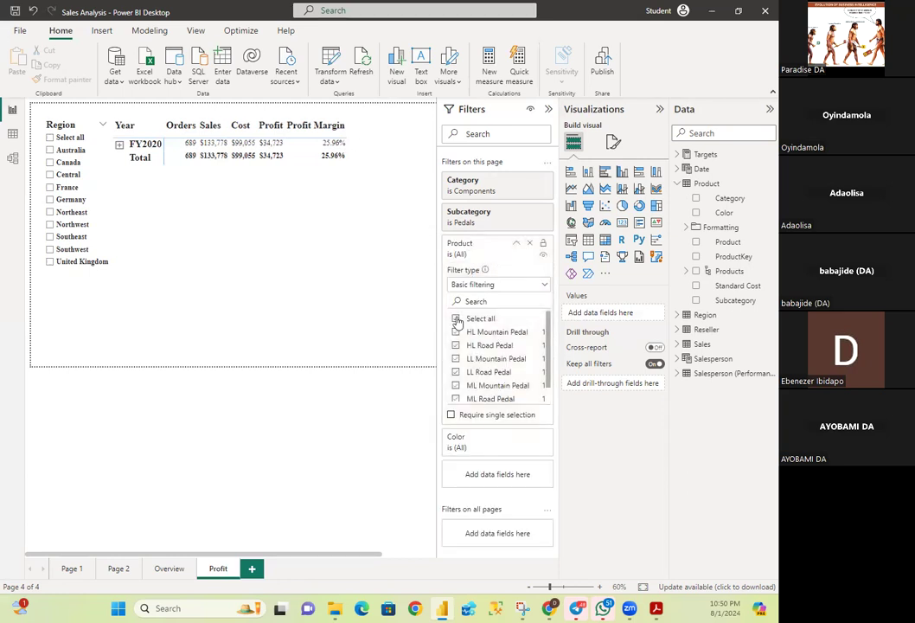
pyautogui.click(517, 243)
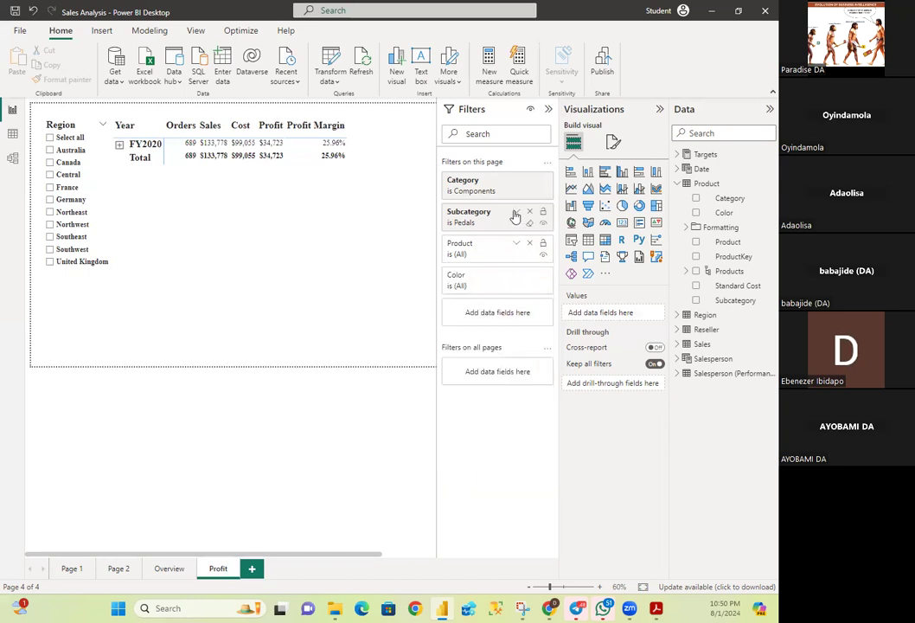
pyautogui.click(515, 212)
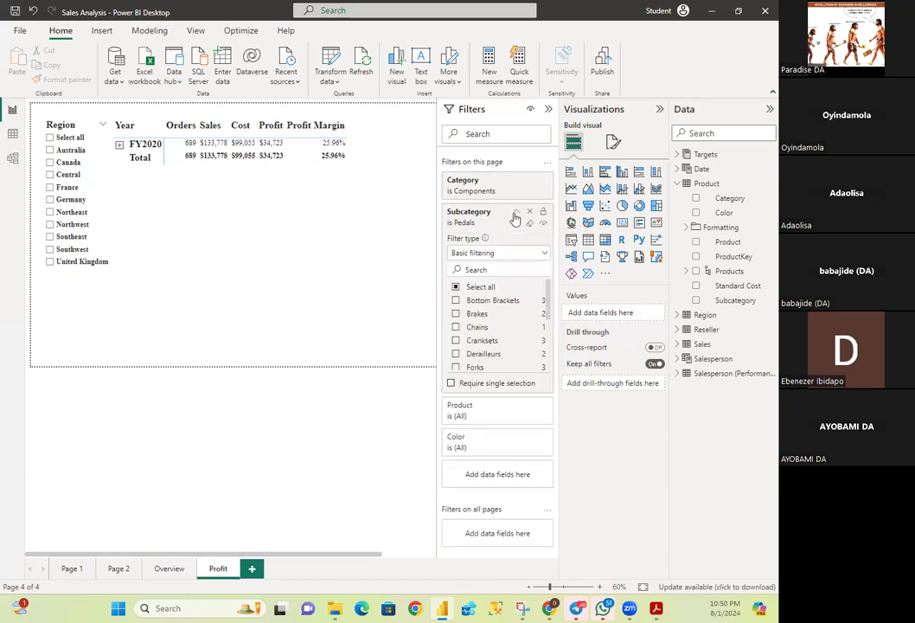
pyautogui.click(456, 288)
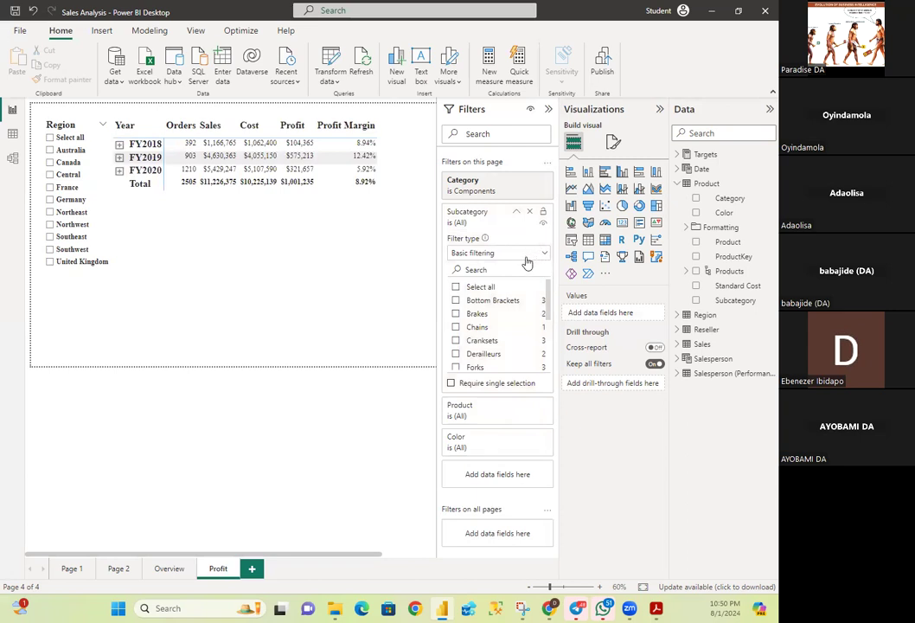
pyautogui.click(516, 212)
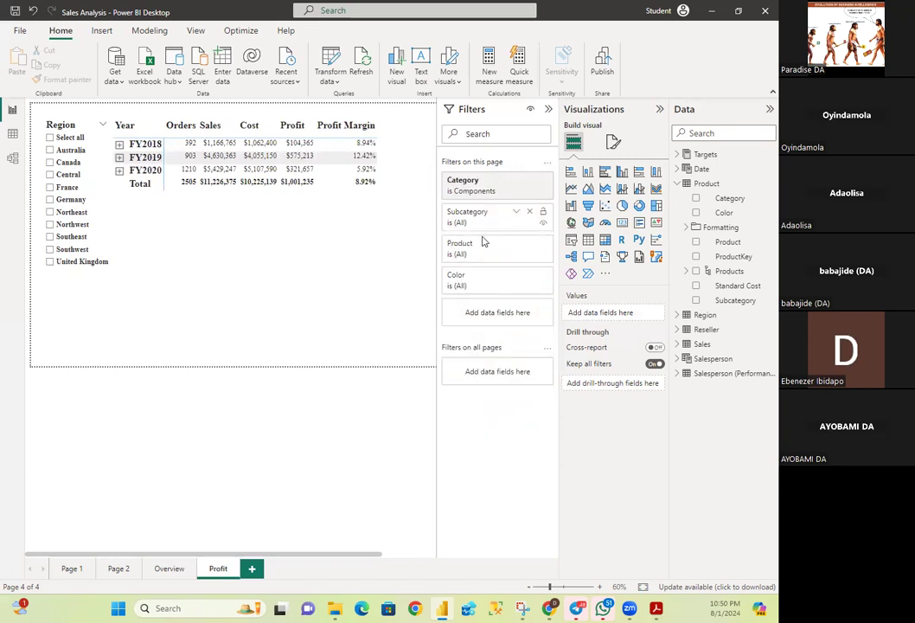
pyautogui.click(516, 182)
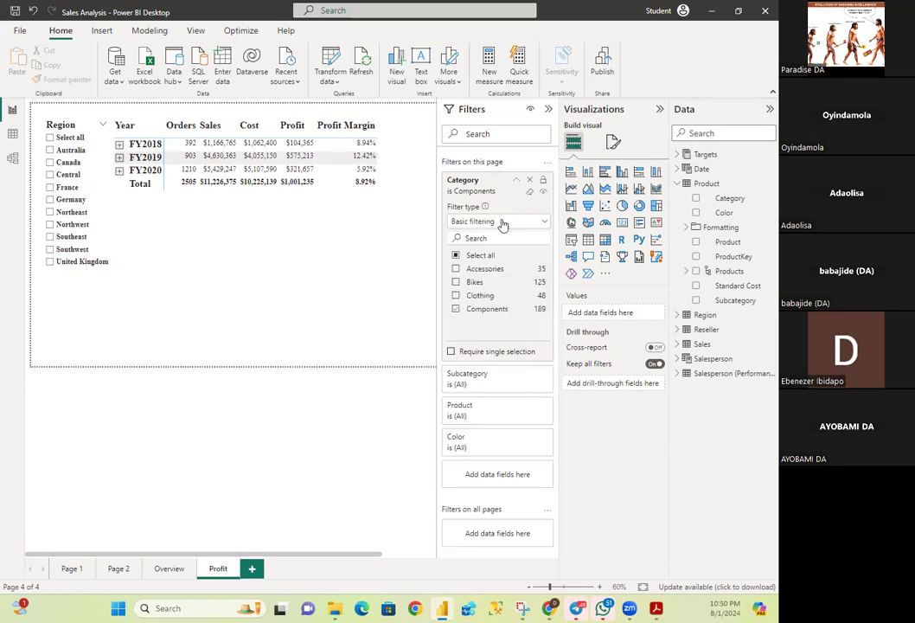
pyautogui.click(459, 256)
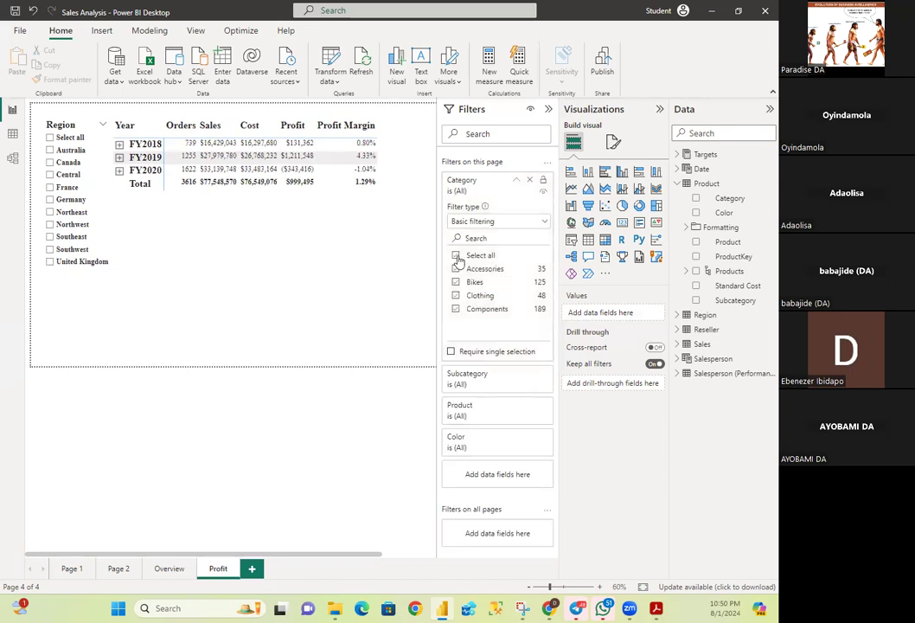
pyautogui.click(513, 181)
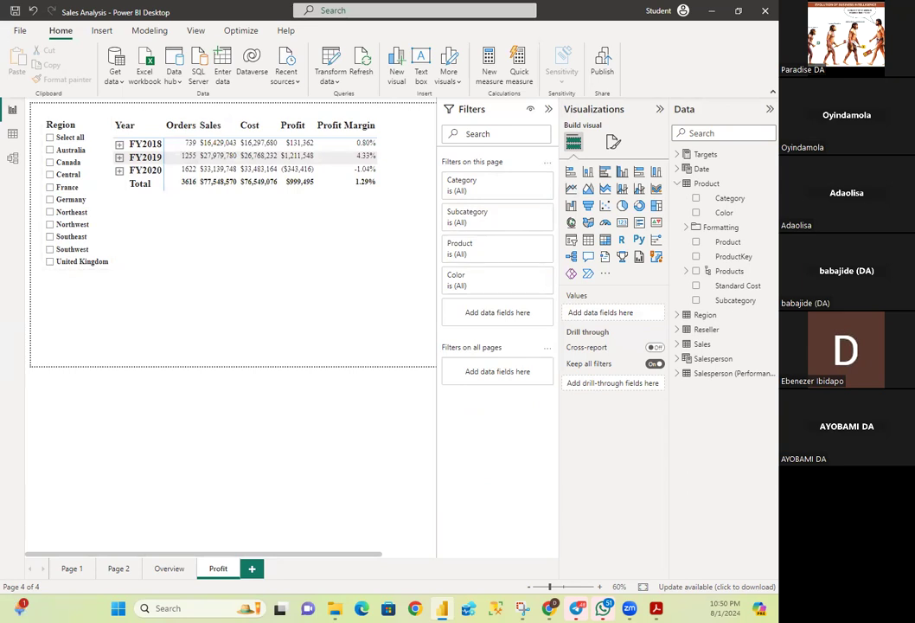
# - Save the Sales Analysis report
pyautogui.click(19, 31)
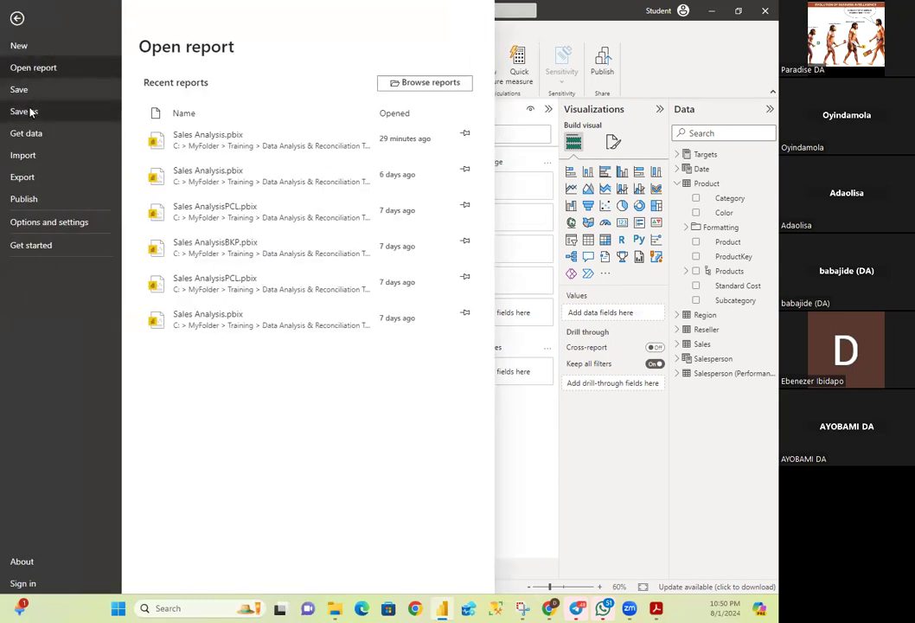
pyautogui.click(27, 97)
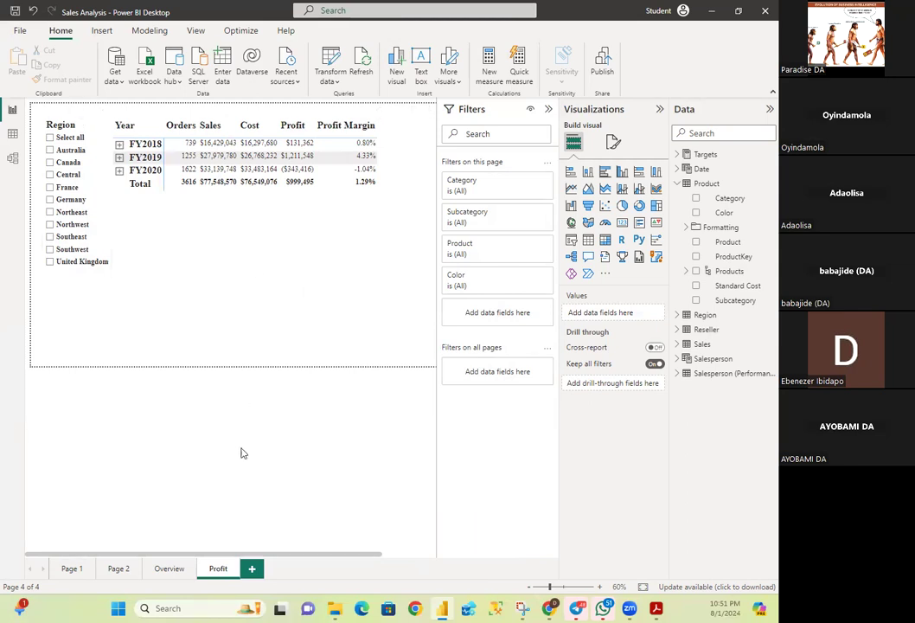
# - Add a new report page after Profit and name it MyPerformance
pyautogui.click(251, 569)
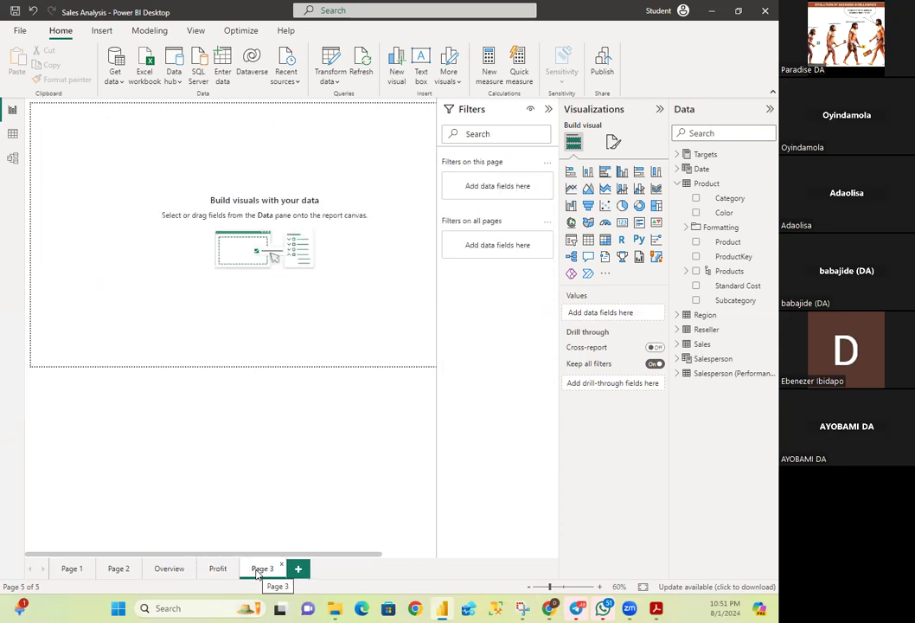
pyautogui.doubleClick(257, 571)
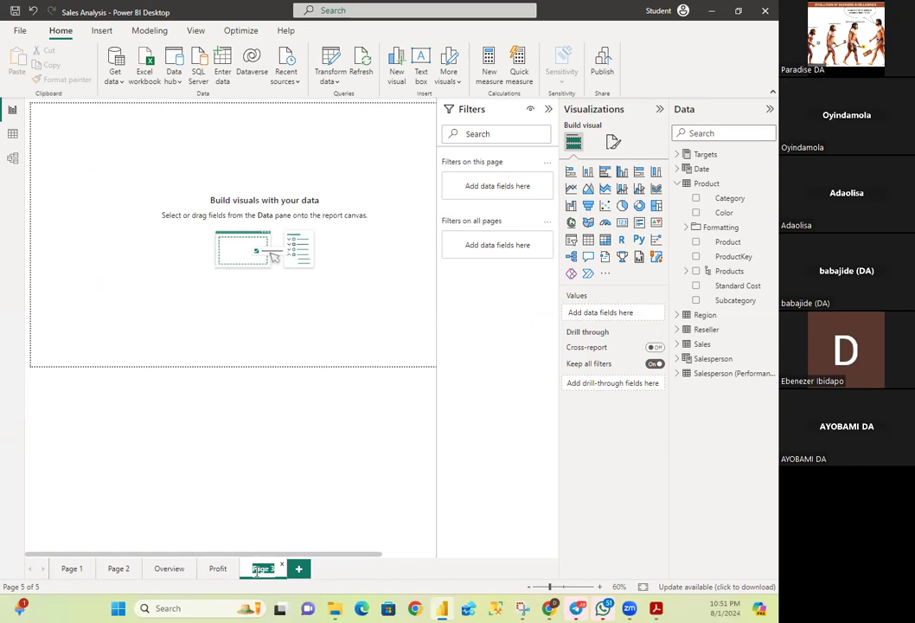
pyautogui.write('My')
pyautogui.write('Per')
pyautogui.write('for')
pyautogui.write('mance')
pyautogui.press('Return')
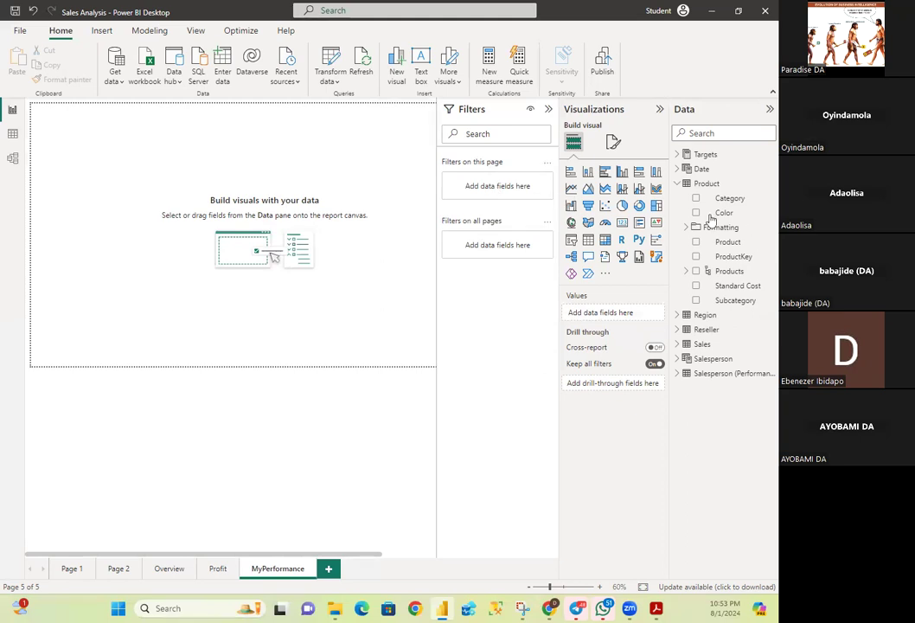
# - Add the Salesperson table's Salesperson field as a filter on this page, restrict it to one salesperson and collapse its card
pyautogui.click(677, 184)
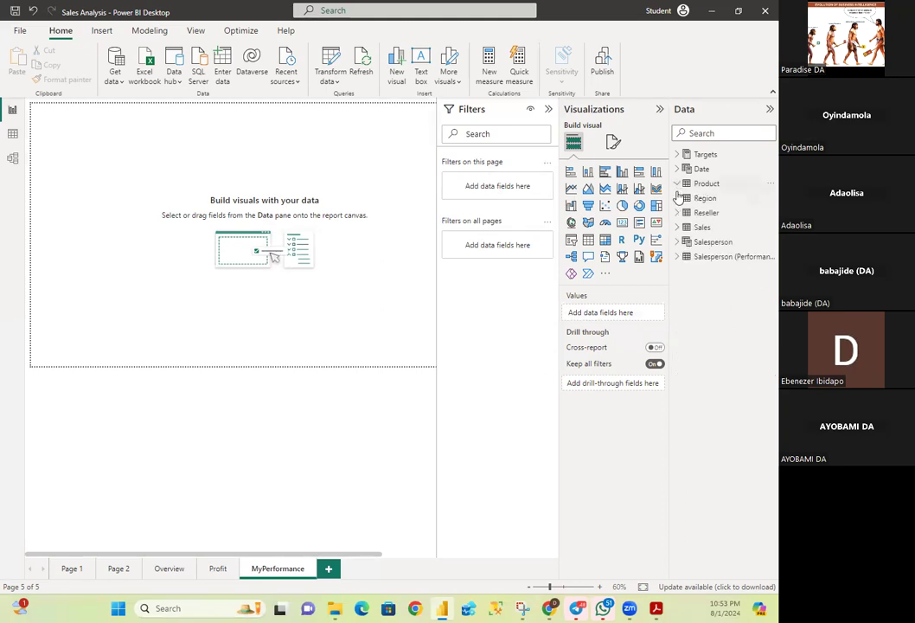
pyautogui.click(678, 242)
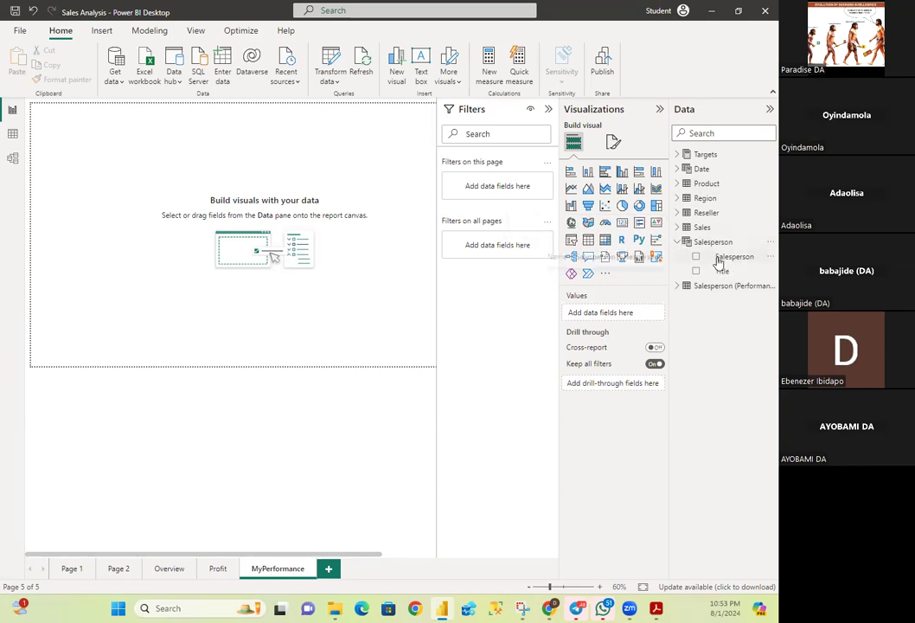
pyautogui.moveTo(729, 261); pyautogui.dragTo(509, 185)
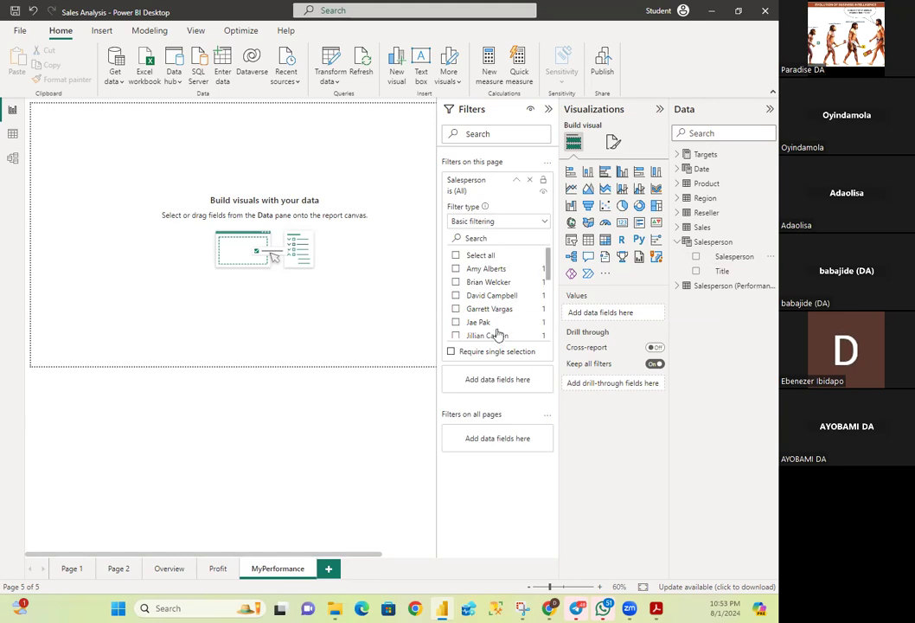
pyautogui.scroll(-2, 500, 311)
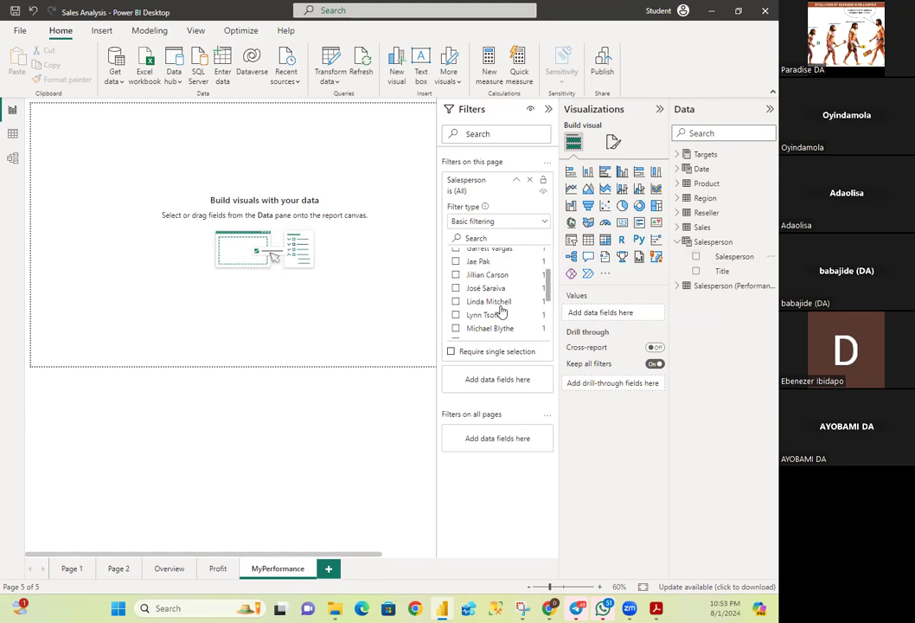
pyautogui.scroll(-2, 500, 312)
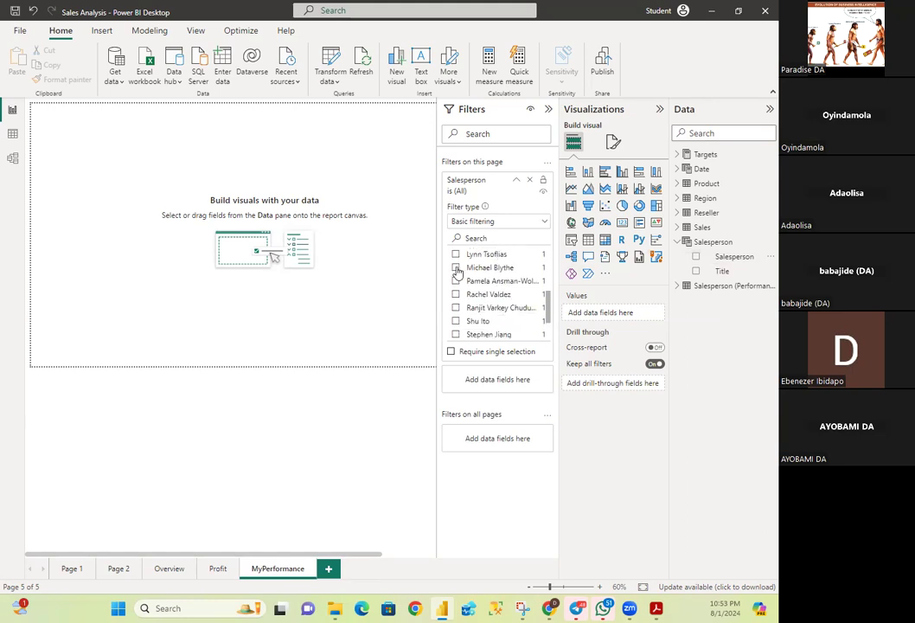
pyautogui.click(456, 268)
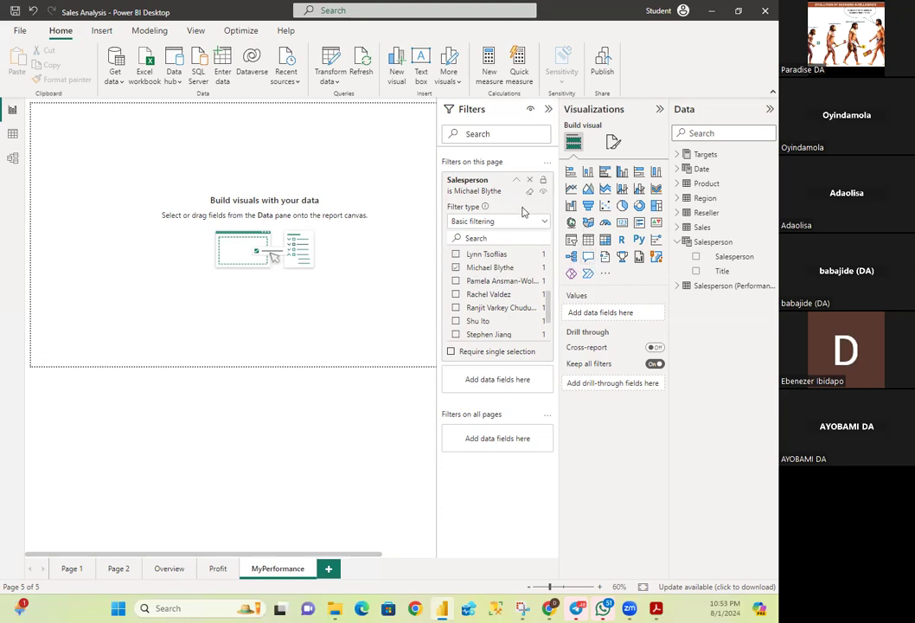
pyautogui.click(517, 179)
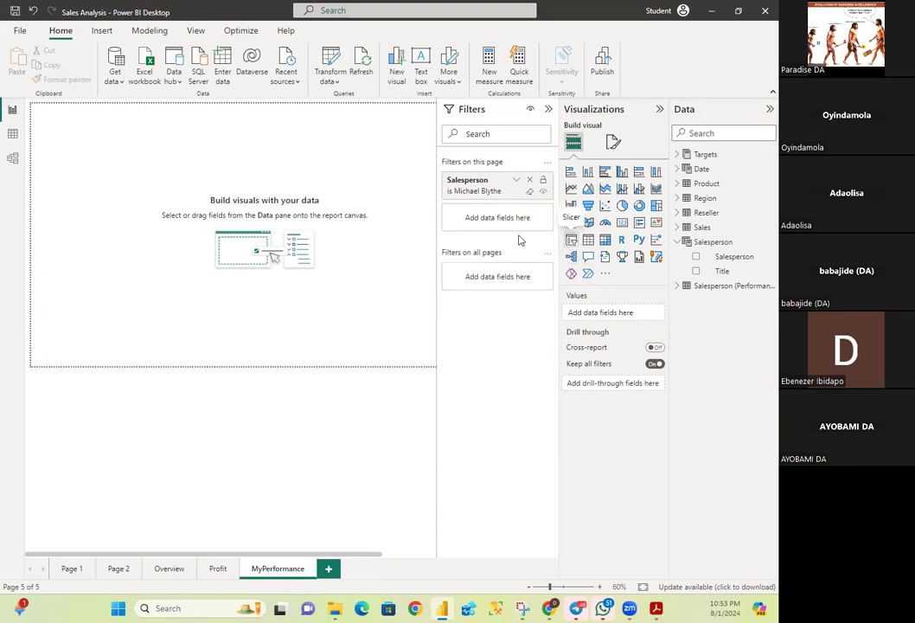
# - Add a slicer in the upper-left corner of the MyPerformance page using the Date table's Year field
pyautogui.click(571, 250)
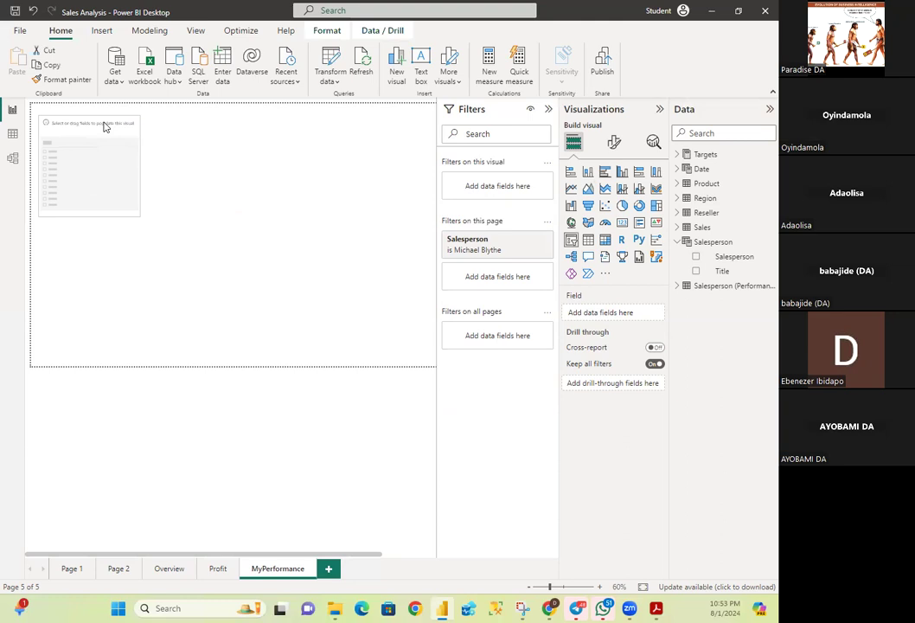
pyautogui.moveTo(103, 126); pyautogui.dragTo(105, 128)
pyautogui.click(104, 127)
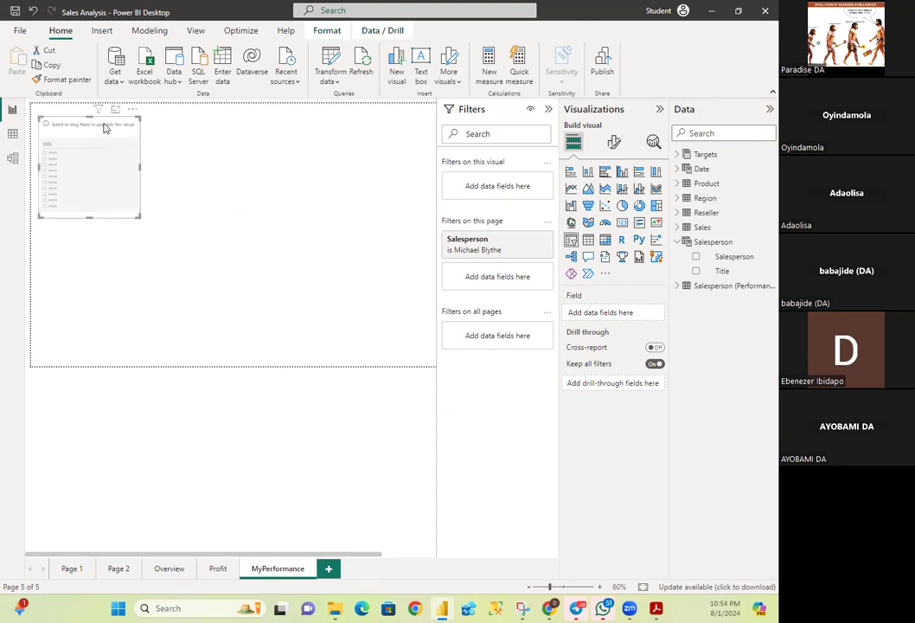
pyautogui.click(679, 242)
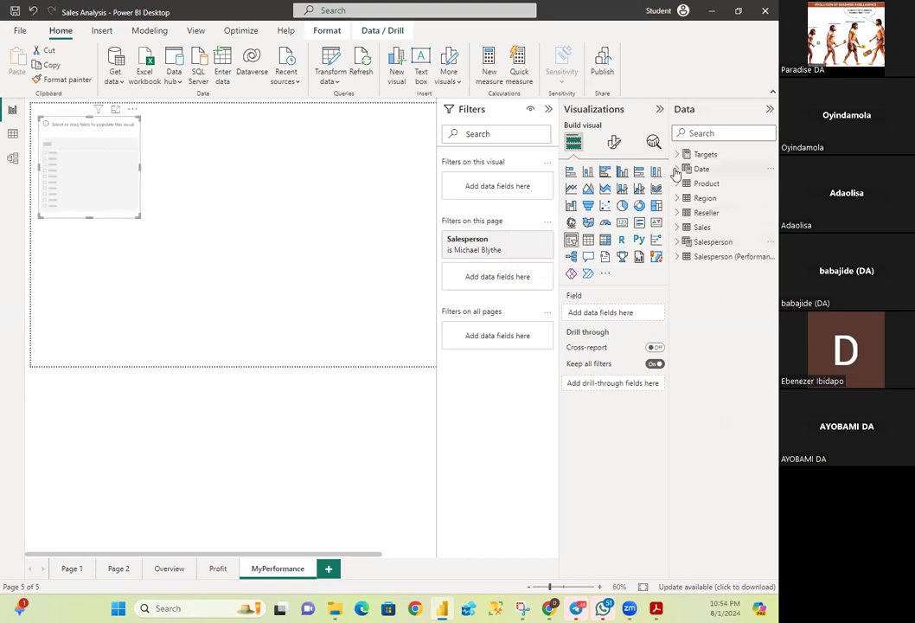
pyautogui.click(676, 170)
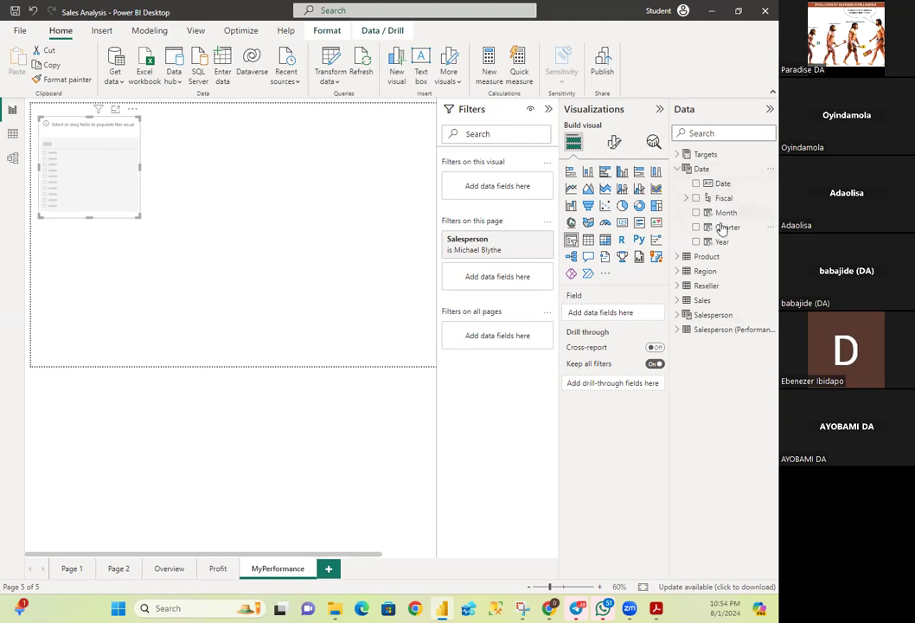
pyautogui.moveTo(722, 241); pyautogui.dragTo(141, 167)
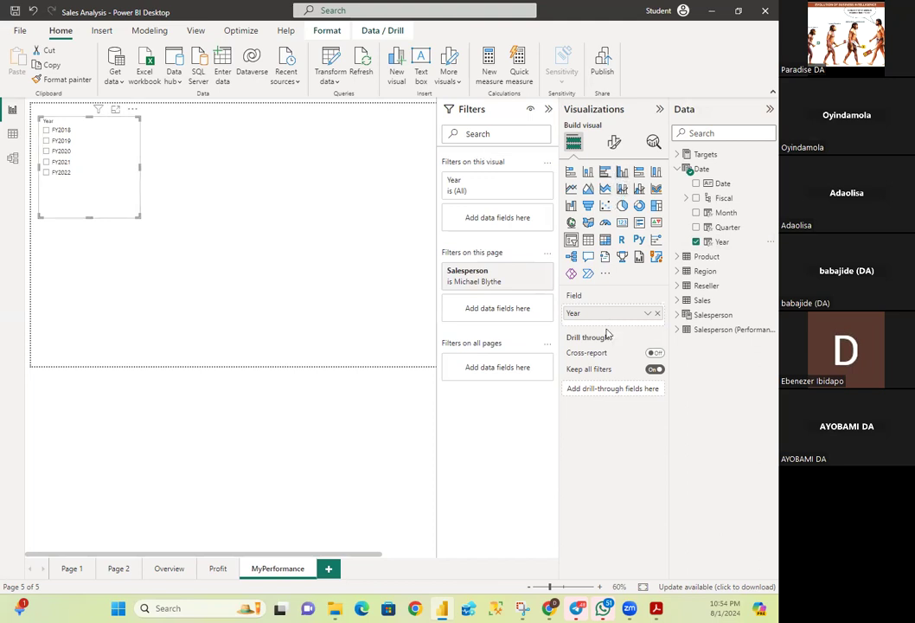
# - Set the Year slicer's header font to Times New Roman
pyautogui.click(613, 142)
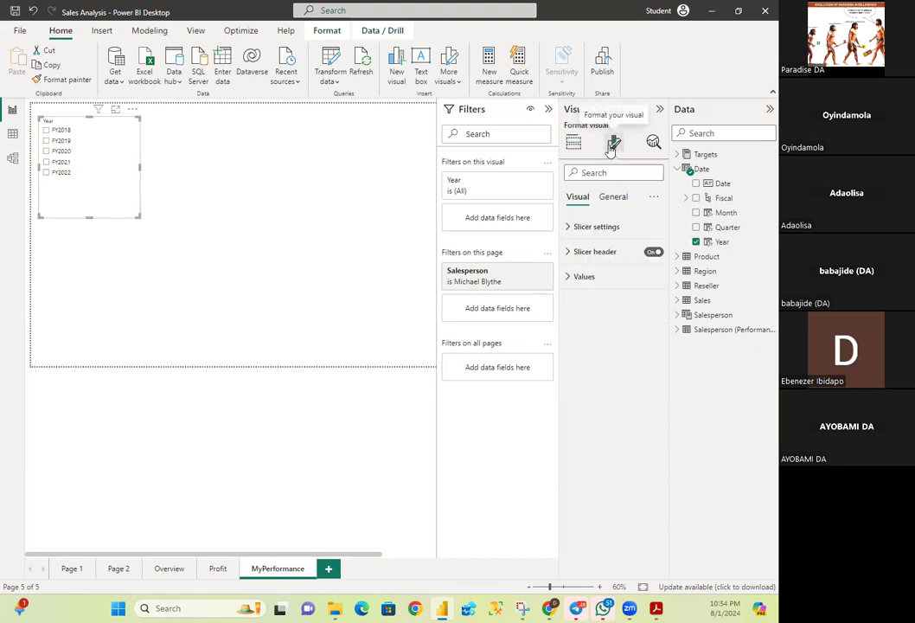
pyautogui.click(571, 253)
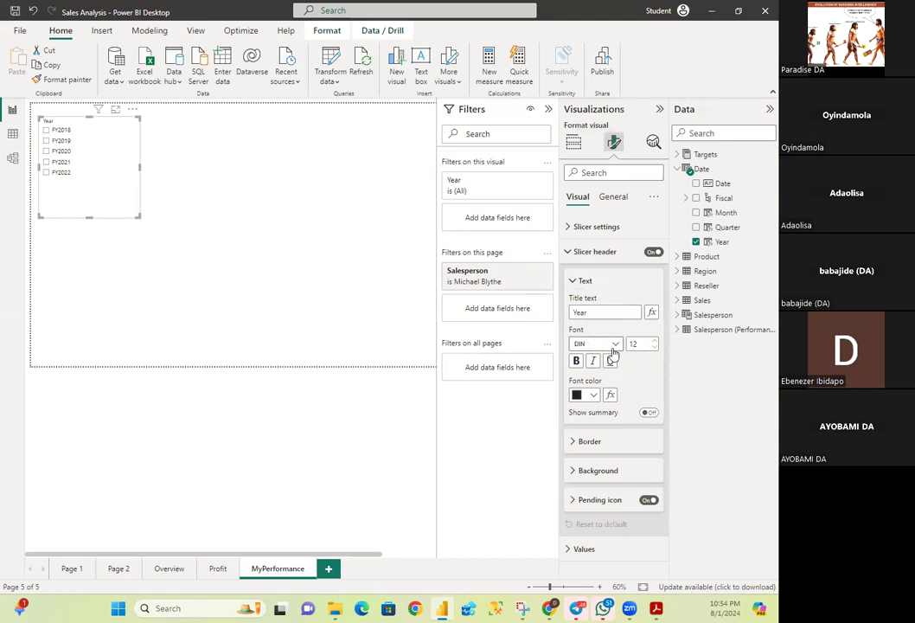
pyautogui.click(610, 346)
pyautogui.scroll(-3, 608, 489)
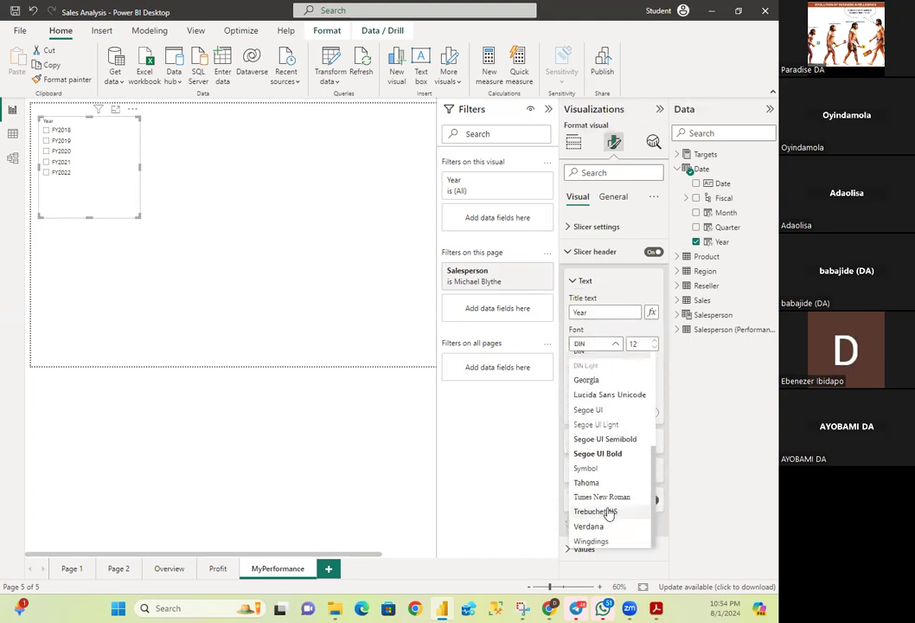
pyautogui.click(612, 498)
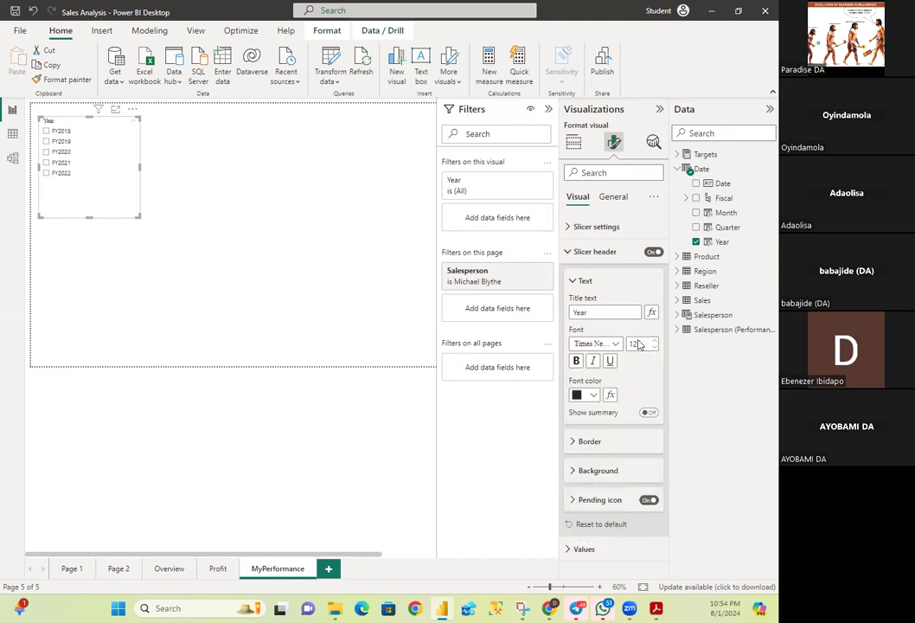
# - Set the Year slicer's header text to size 20 and bold, and collapse the header settings
pyautogui.click(645, 343)
pyautogui.write('20')
pyautogui.press('Return')
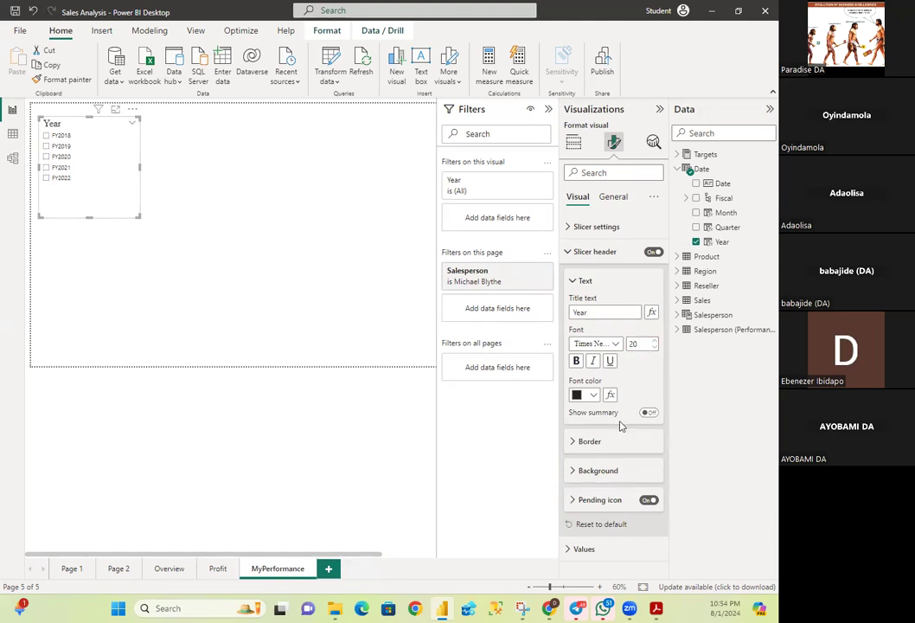
pyautogui.click(576, 362)
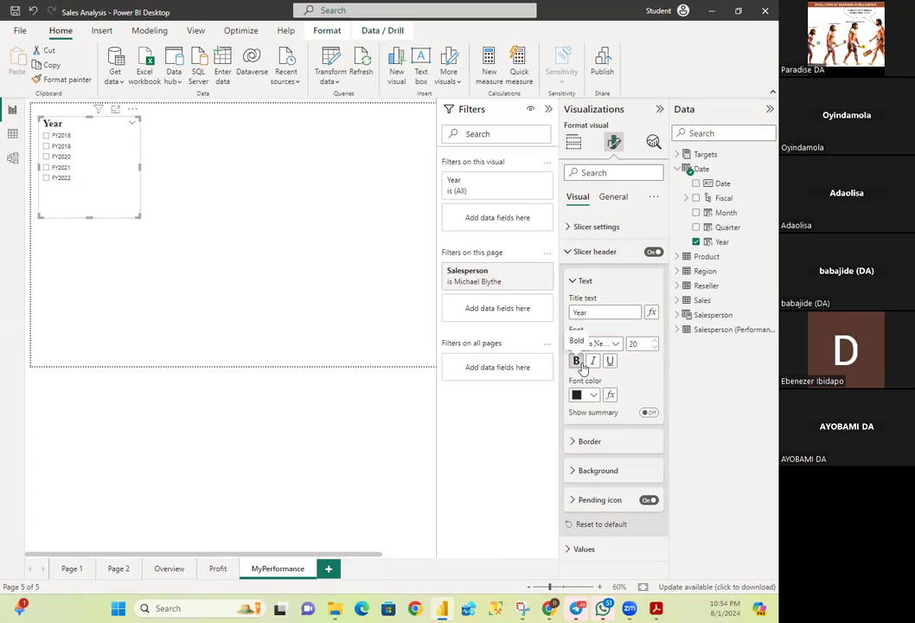
pyautogui.click(576, 285)
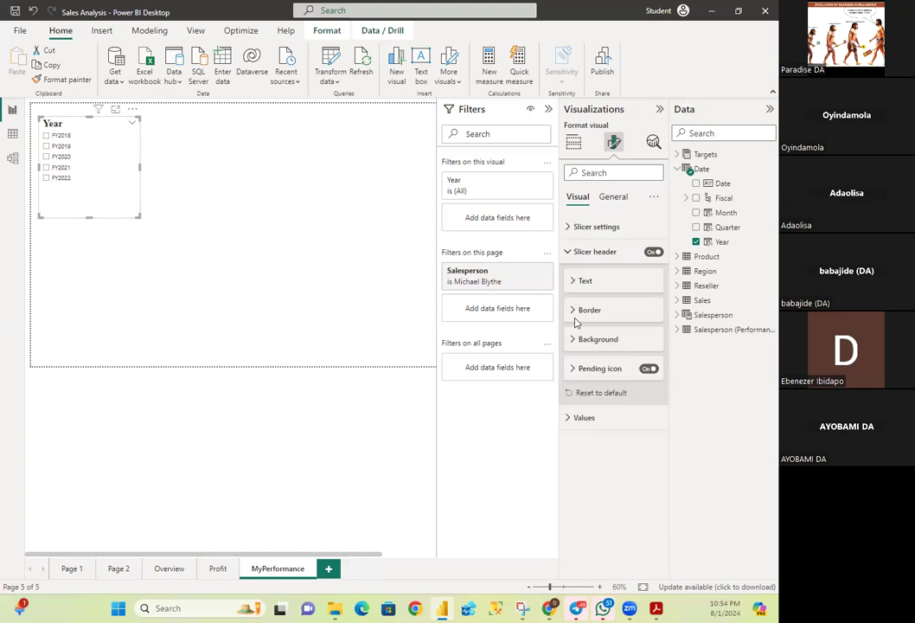
pyautogui.click(567, 252)
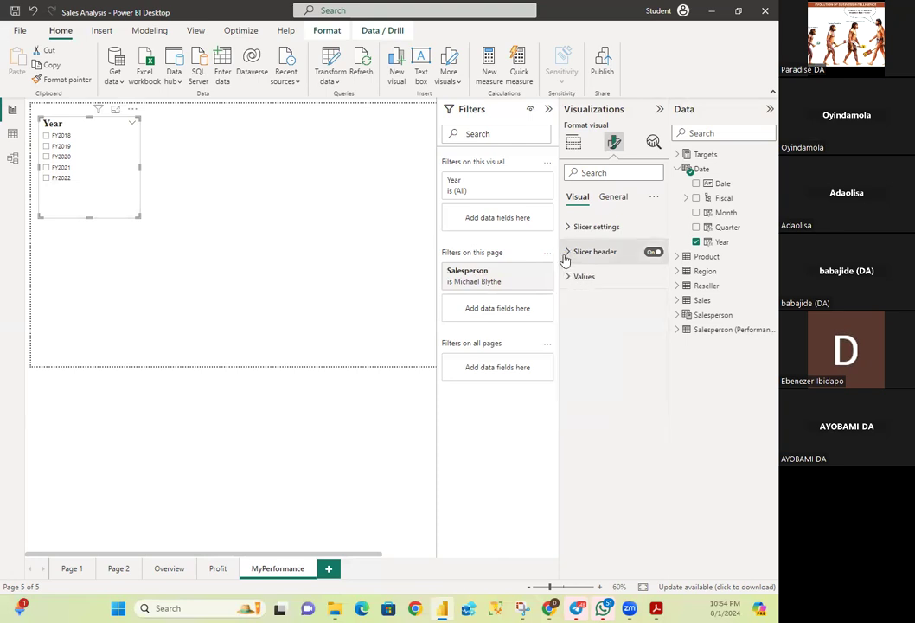
# - Format the Year slicer's values in bold Times New Roman, size 20, and collapse the values settings
pyautogui.click(571, 276)
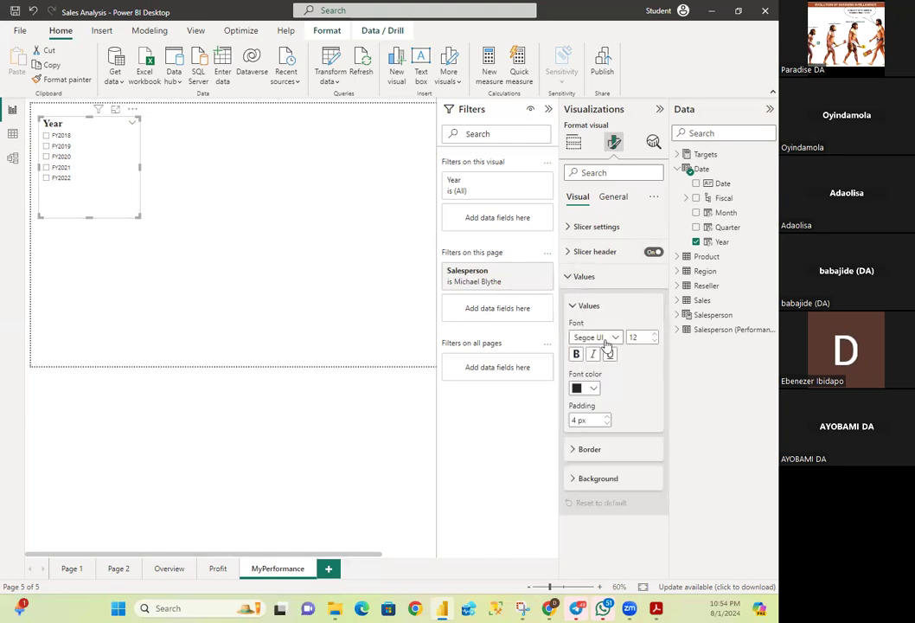
pyautogui.click(611, 339)
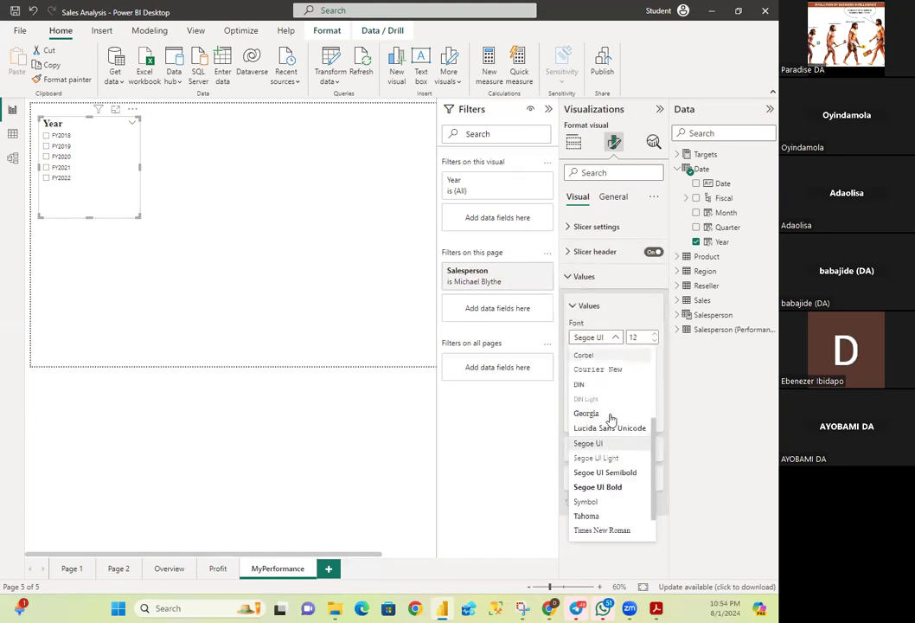
pyautogui.click(603, 530)
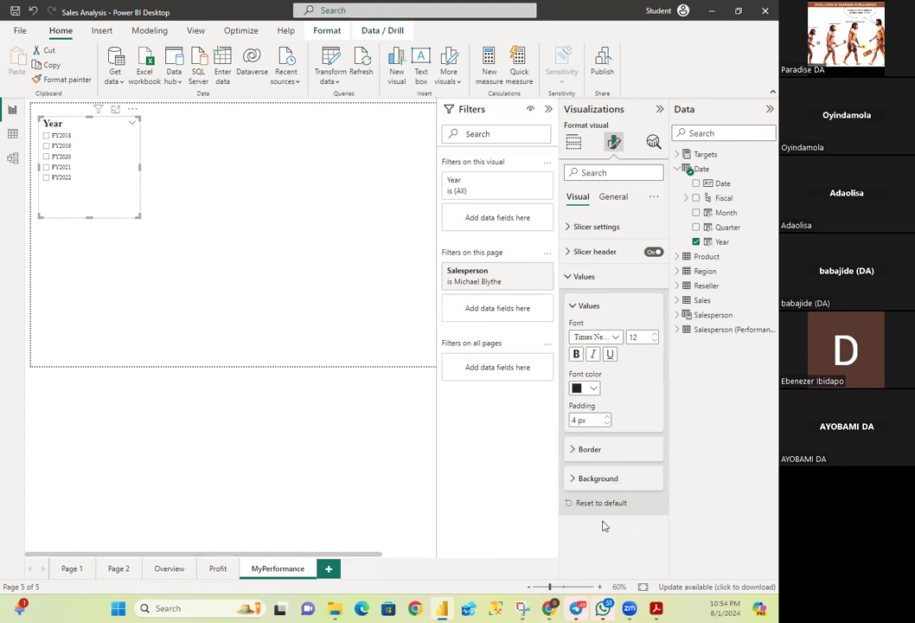
pyautogui.doubleClick(634, 336)
pyautogui.write('20')
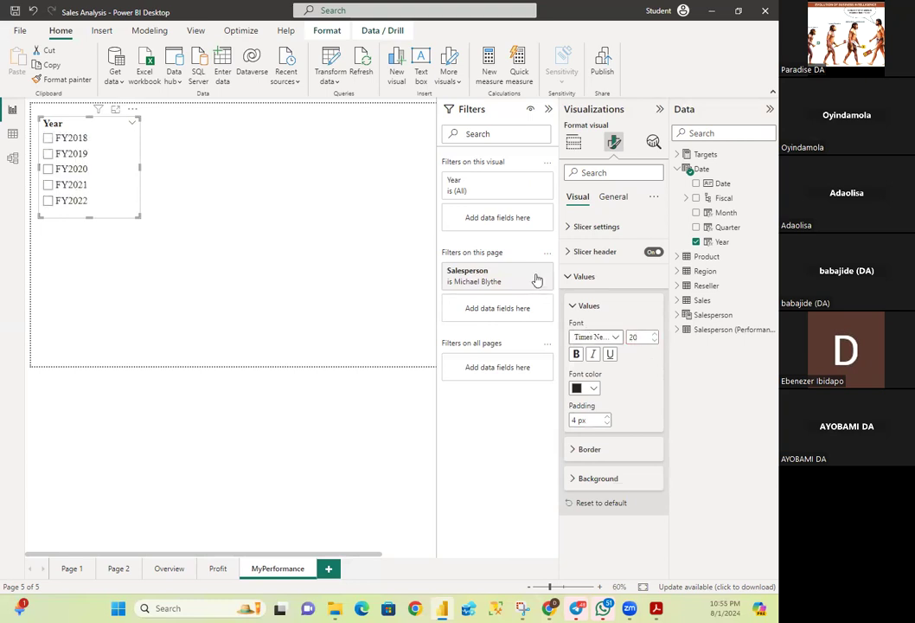
pyautogui.click(577, 354)
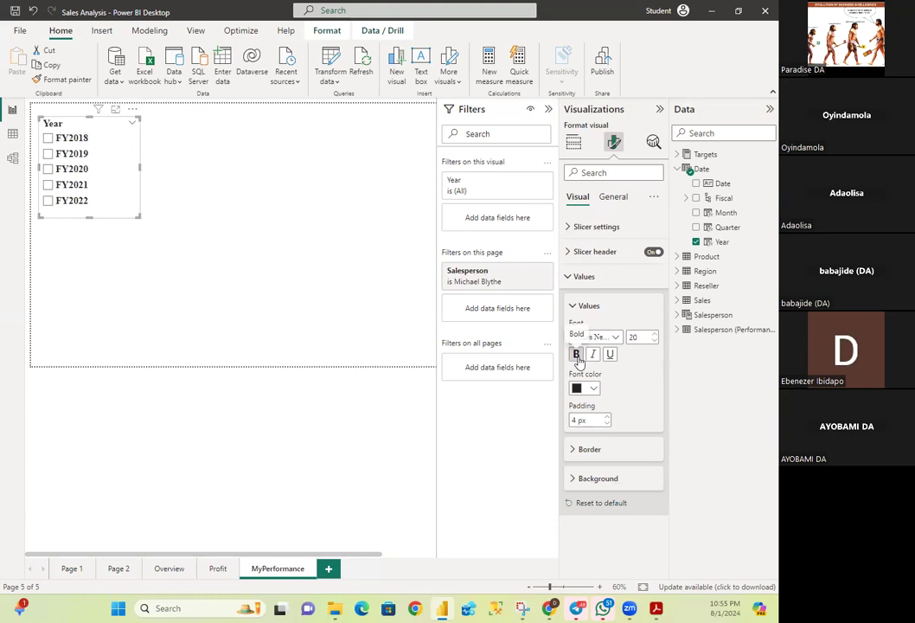
pyautogui.click(567, 278)
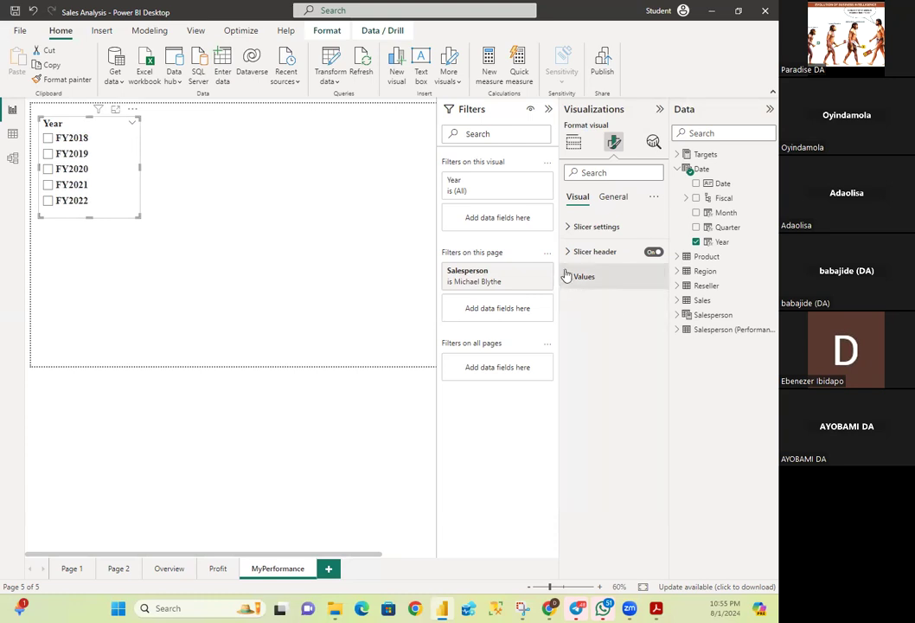
# - Change the Year slicer's style to Dropdown and enable its "Select all" option
pyautogui.click(567, 228)
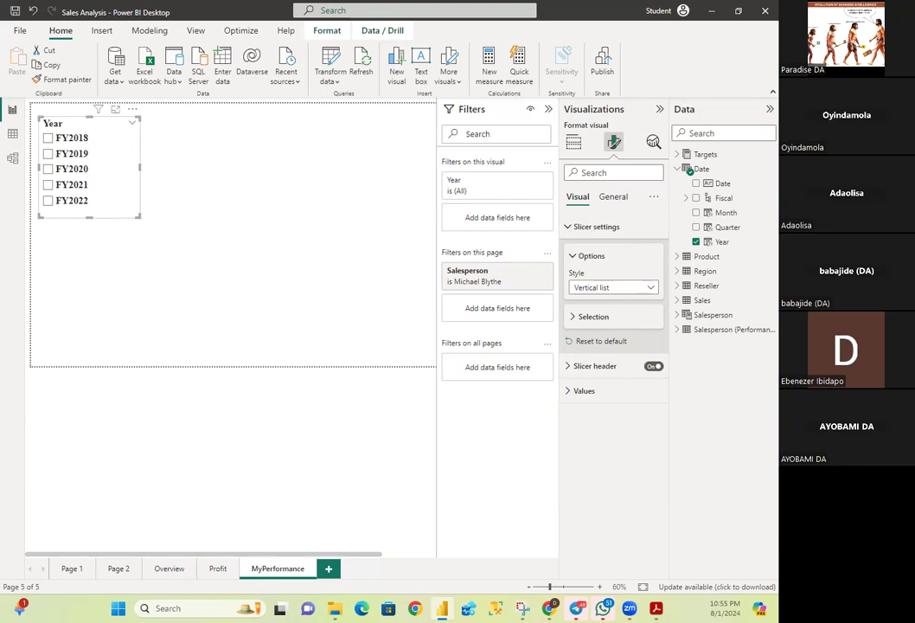
pyautogui.click(647, 290)
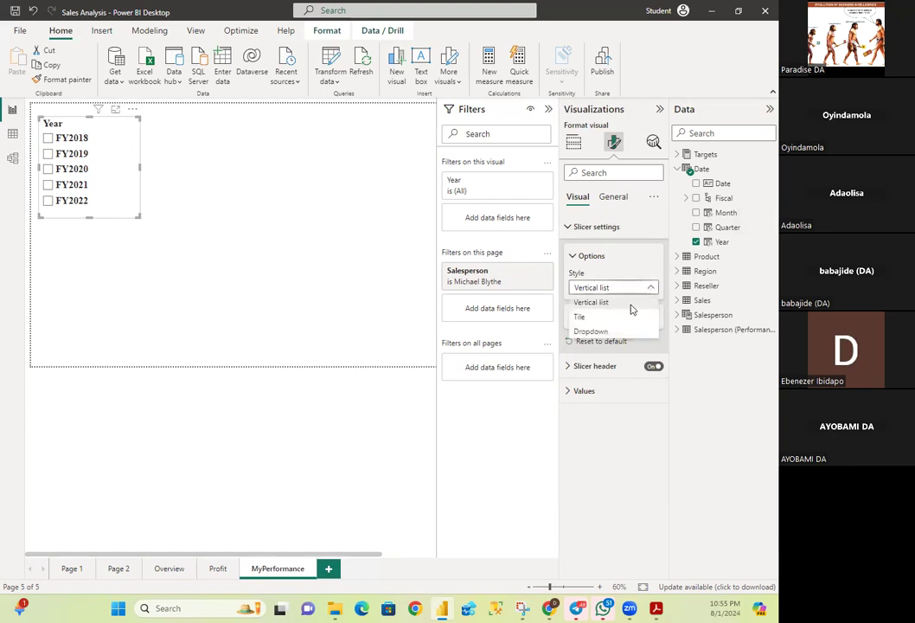
pyautogui.click(591, 331)
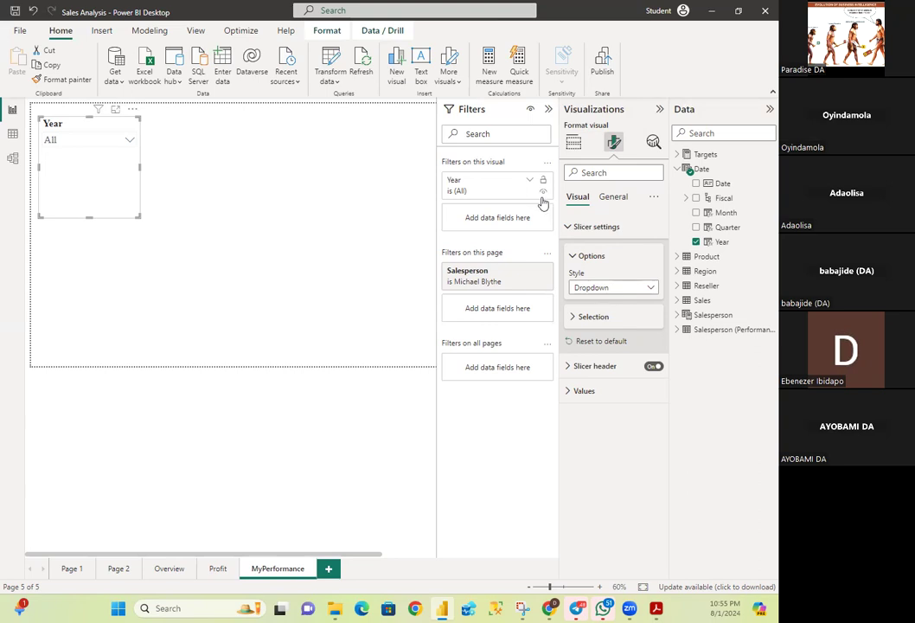
pyautogui.click(648, 290)
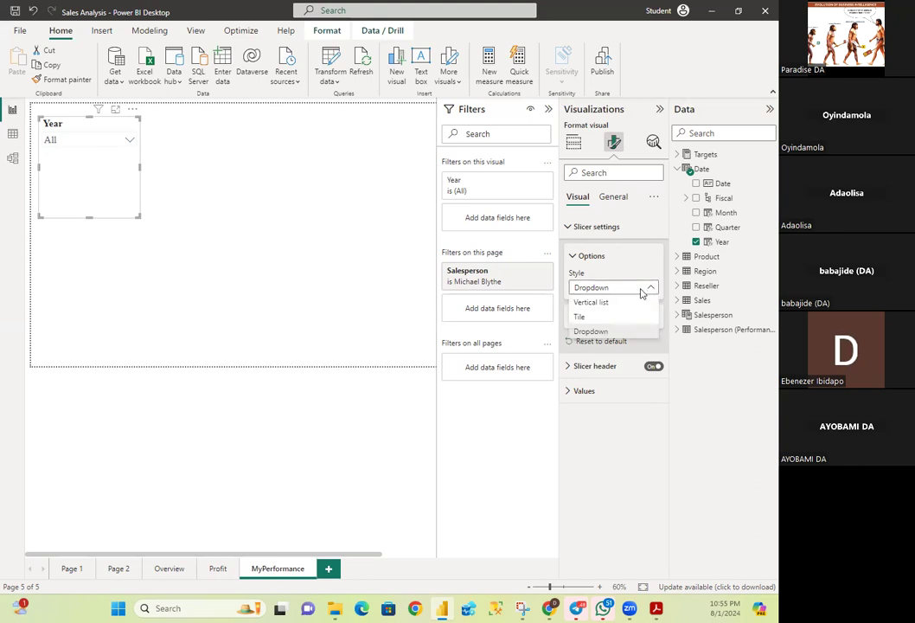
pyautogui.click(641, 291)
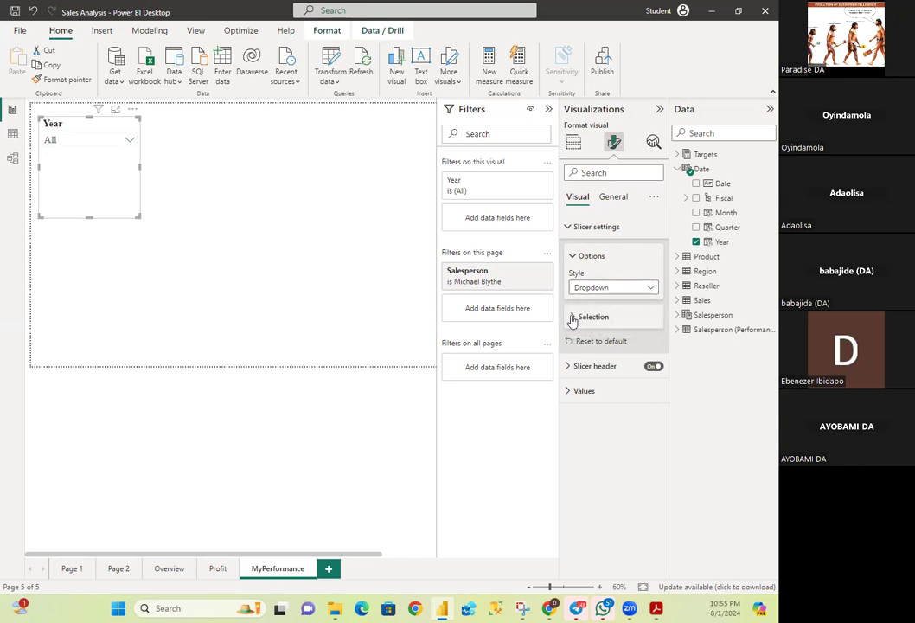
pyautogui.click(573, 318)
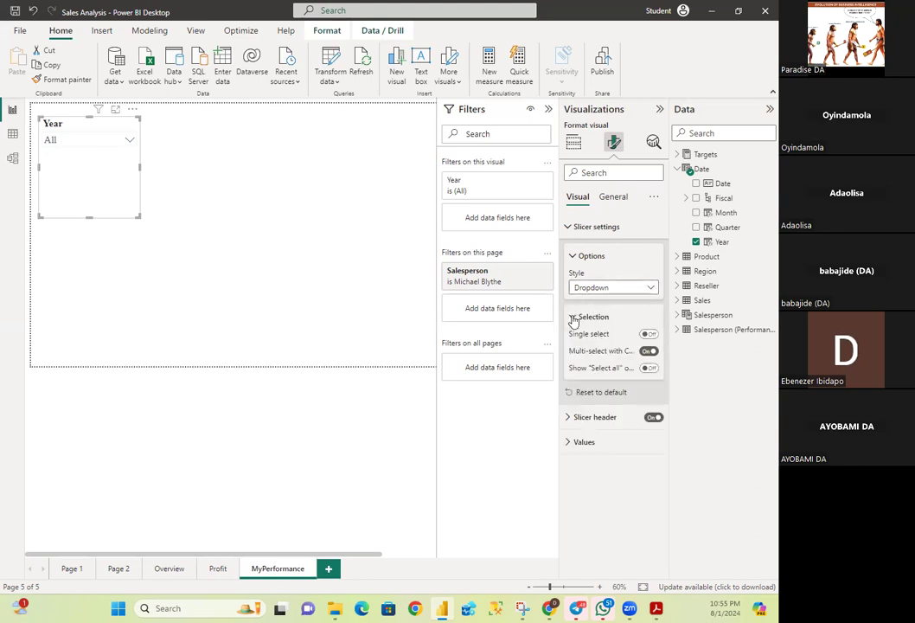
pyautogui.click(649, 368)
# - Try FY2018 and Select all in the Year slicer, and leave only FY2019 selected
pyautogui.click(86, 139)
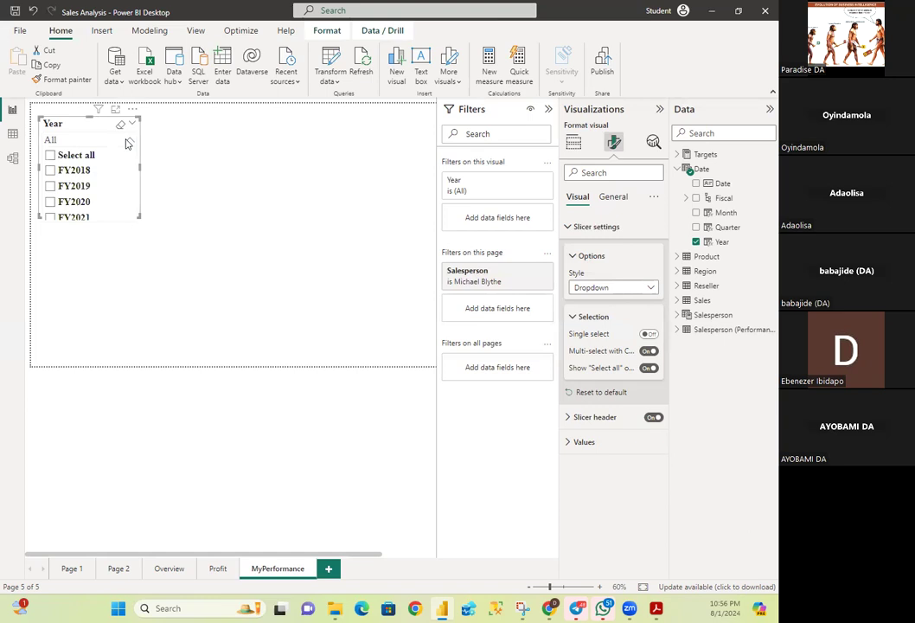
pyautogui.click(76, 171)
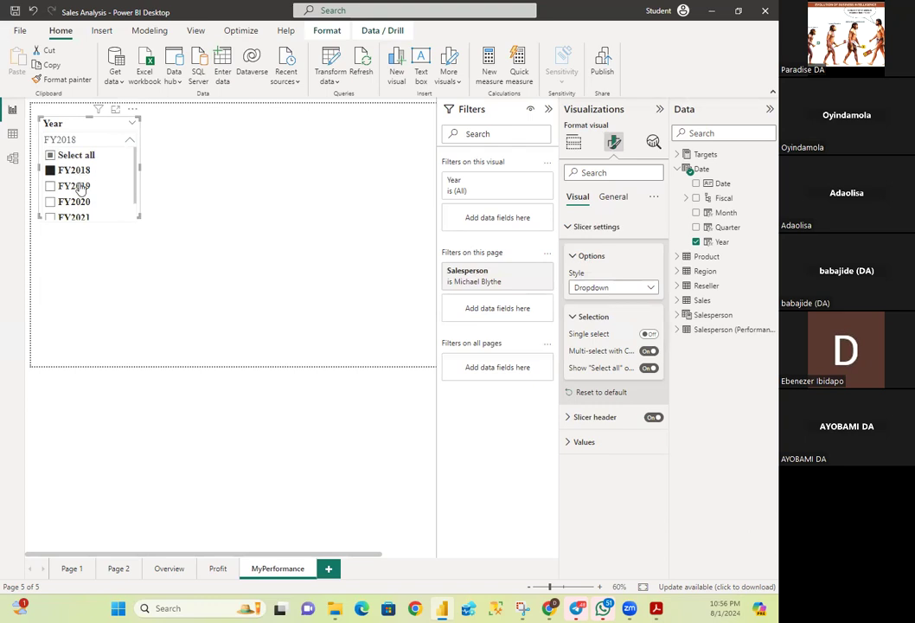
pyautogui.click(80, 157)
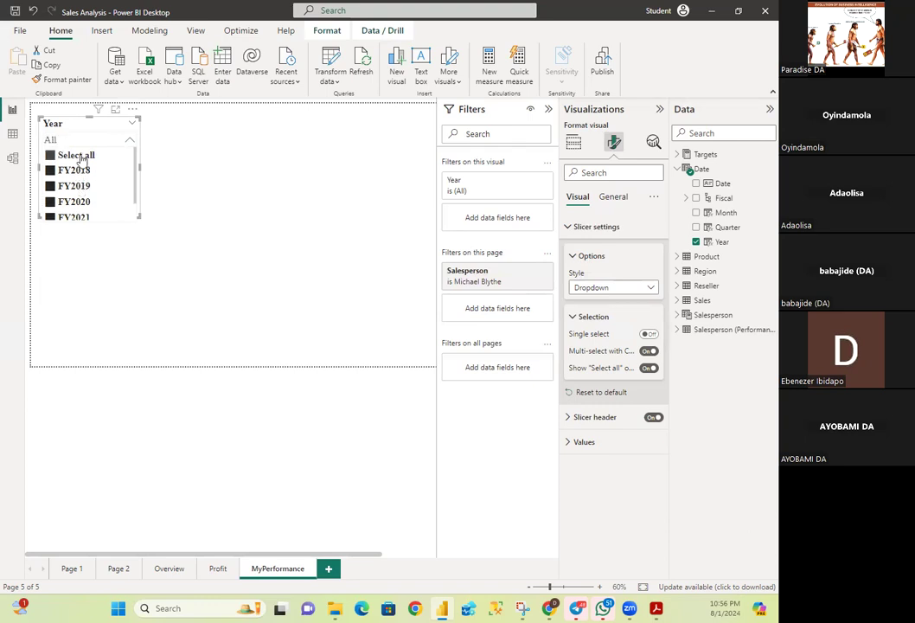
pyautogui.click(80, 157)
pyautogui.click(51, 156)
pyautogui.click(51, 155)
pyautogui.click(62, 183)
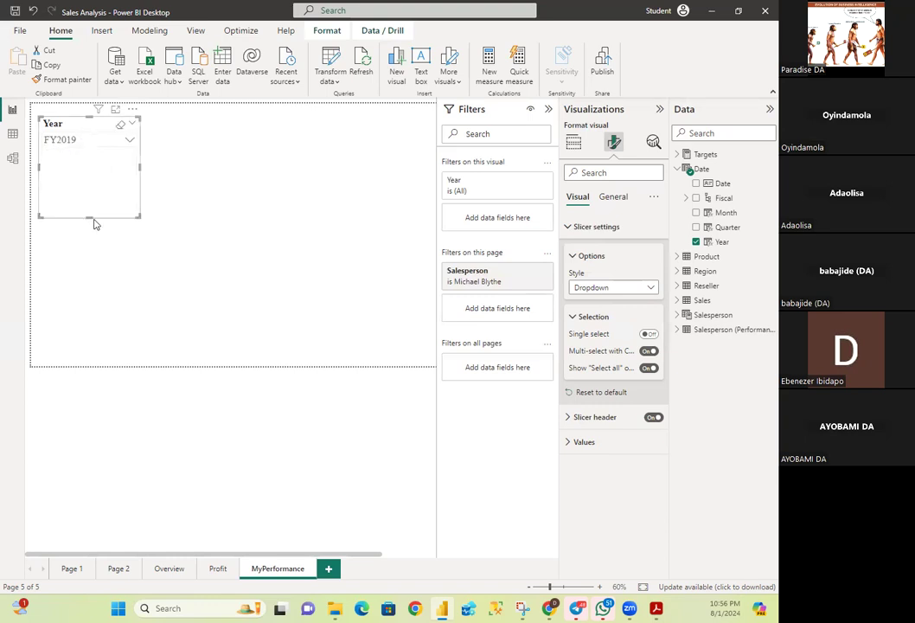
# - Shrink the Year slicer's height and width so it fits closely around its header and dropdown
pyautogui.moveTo(89, 215); pyautogui.dragTo(95, 158)
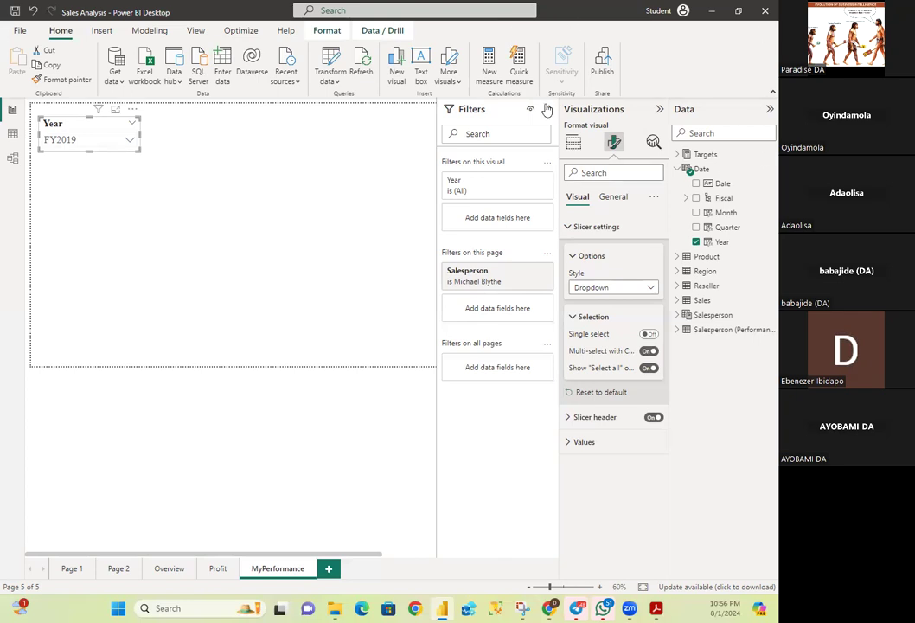
pyautogui.click(573, 142)
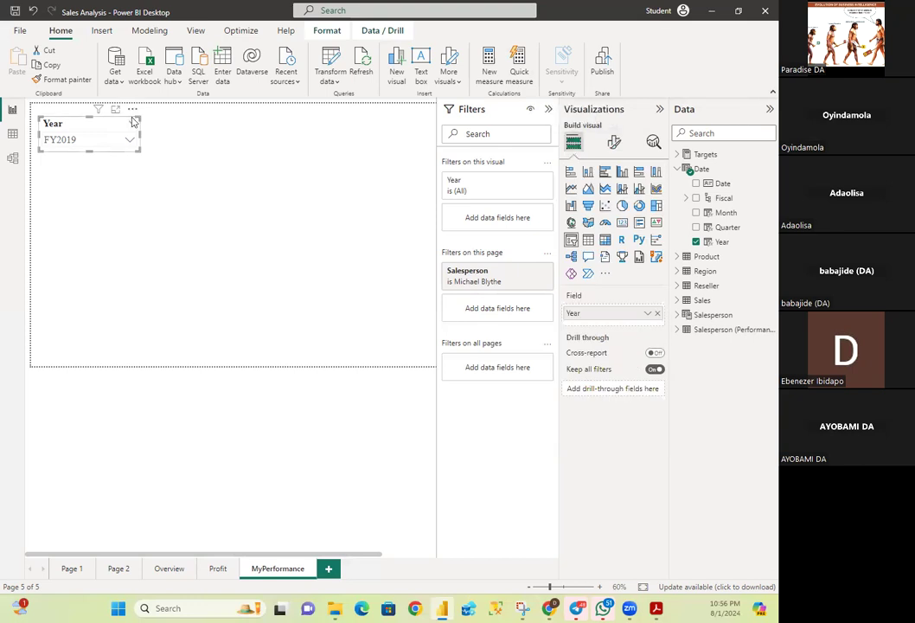
pyautogui.moveTo(140, 131); pyautogui.dragTo(99, 135)
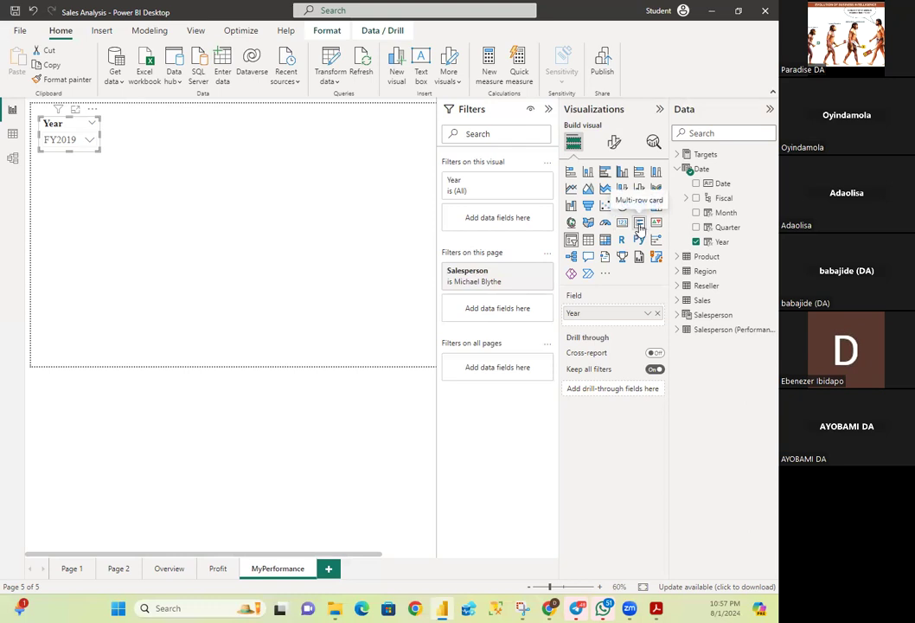
# - Add a separate multi-row card to the right of the Year slicer, widen it across the page and slightly reduce its height
pyautogui.click(640, 226)
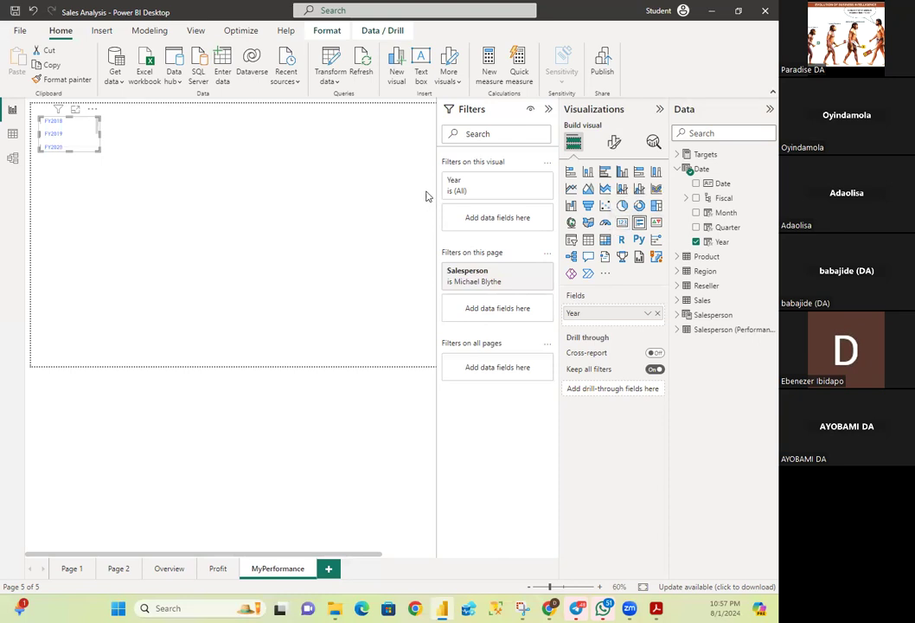
pyautogui.hotkey('ctrl', 'z')
pyautogui.click(140, 128)
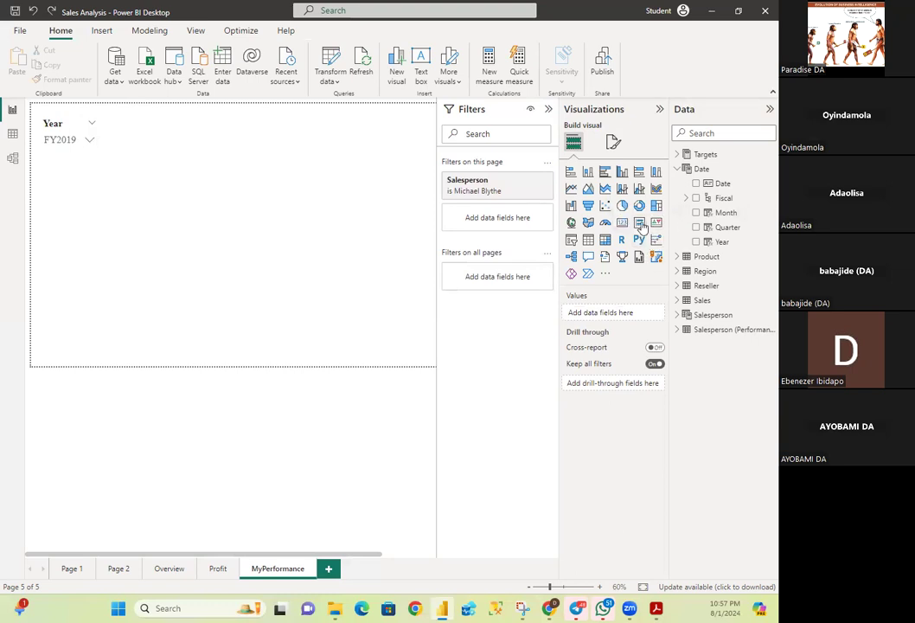
pyautogui.click(640, 224)
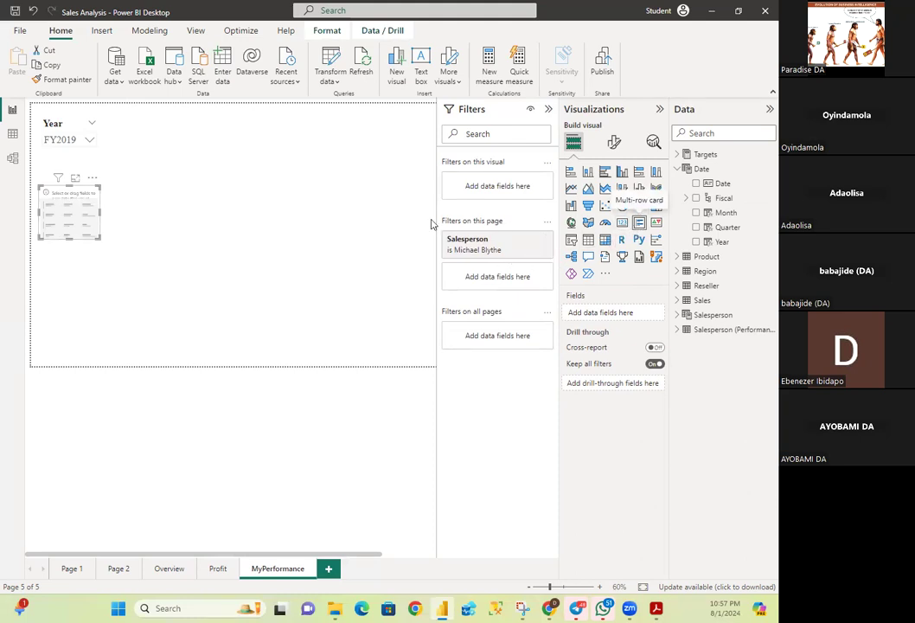
pyautogui.moveTo(69, 173); pyautogui.dragTo(134, 141)
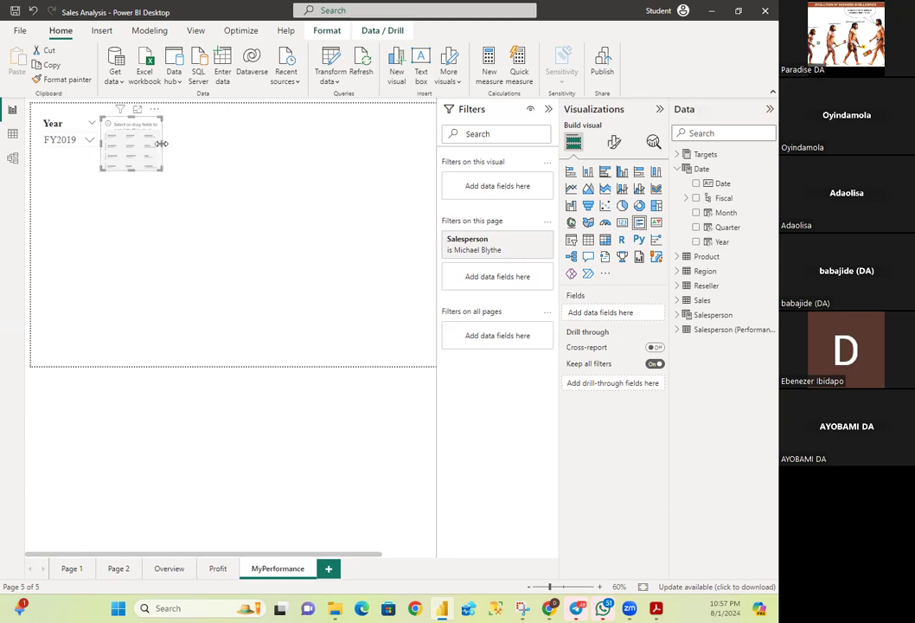
pyautogui.moveTo(161, 144); pyautogui.dragTo(429, 140)
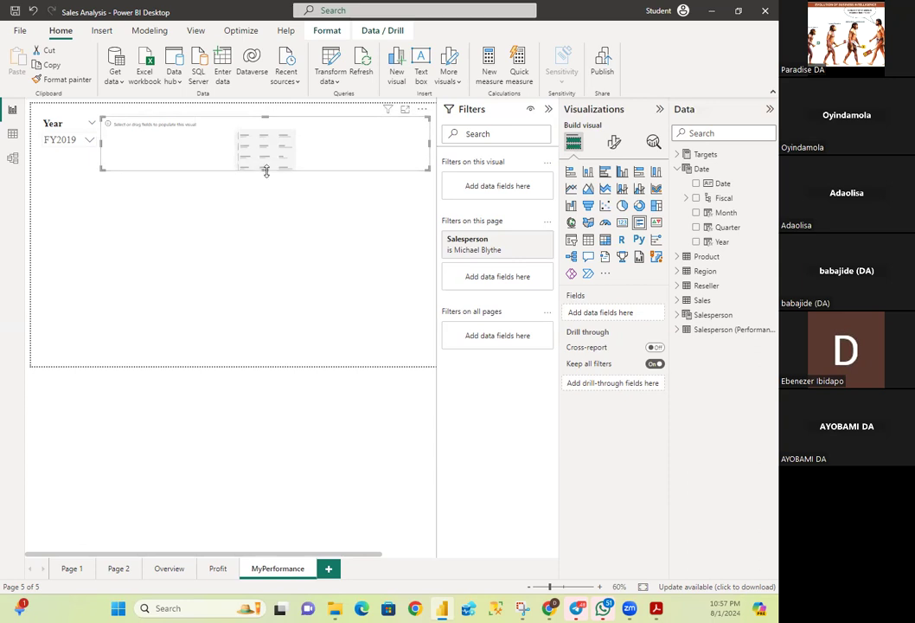
pyautogui.moveTo(265, 169); pyautogui.dragTo(265, 160)
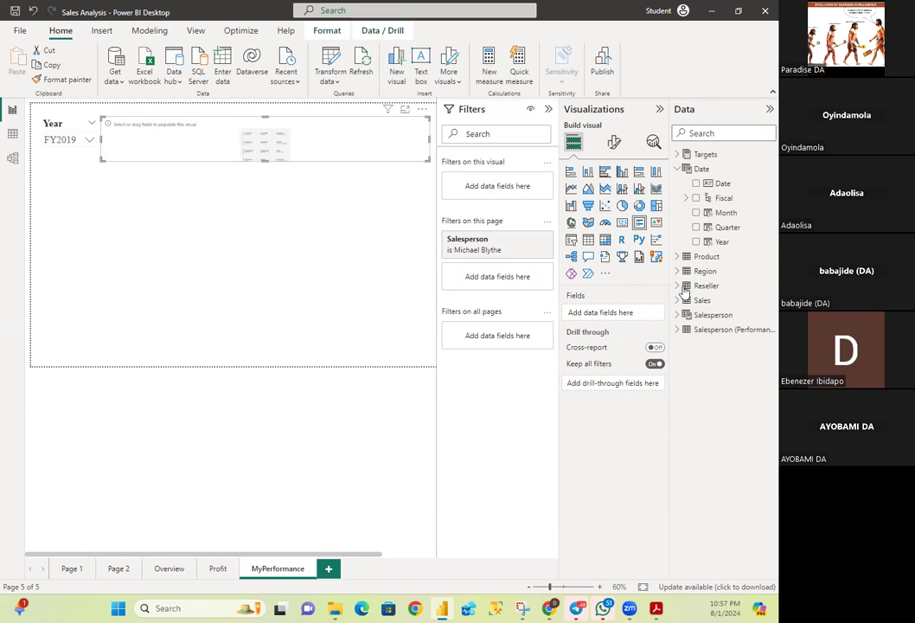
# - Add the Sales table's Sales field to the multi-row card
pyautogui.click(679, 169)
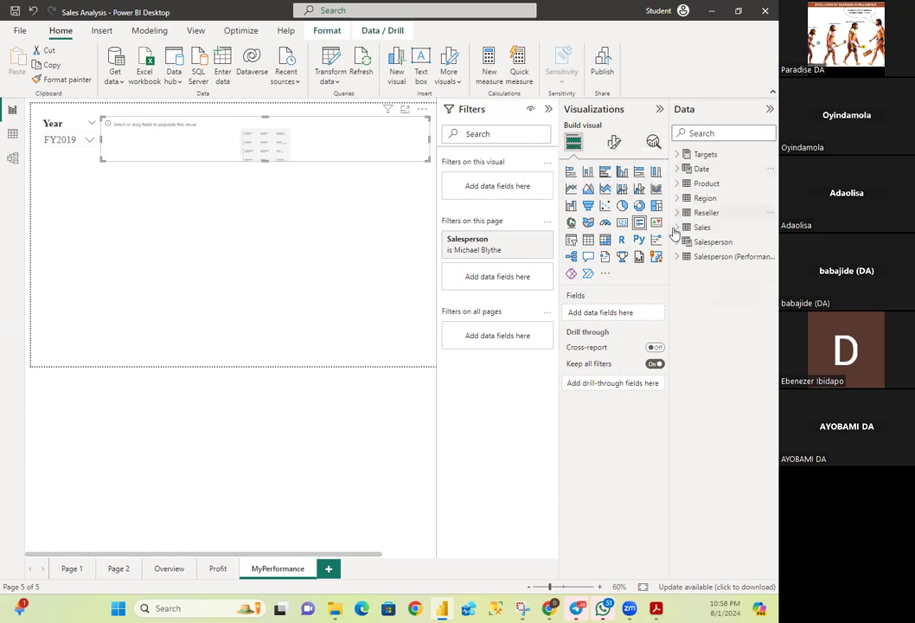
pyautogui.click(677, 227)
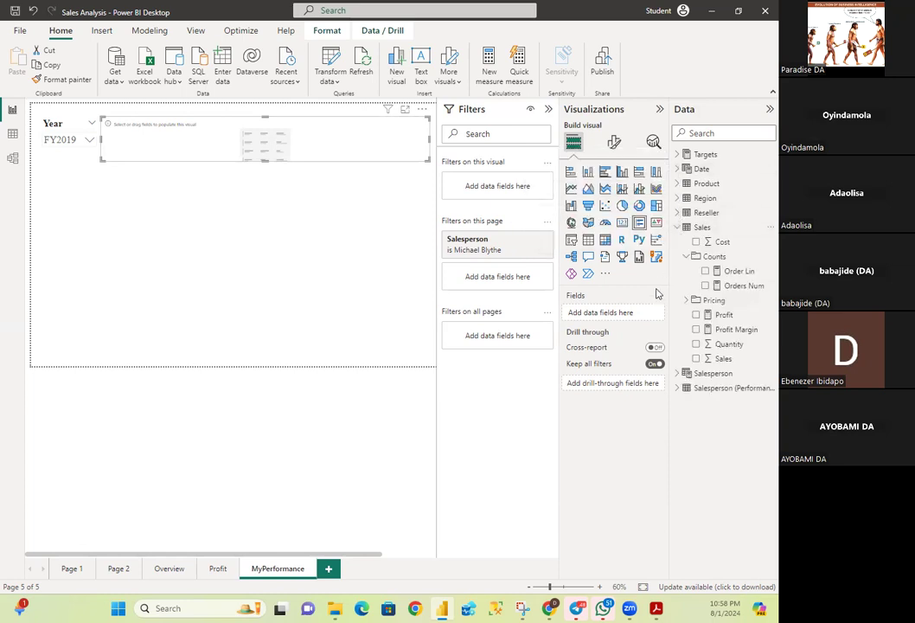
pyautogui.click(696, 359)
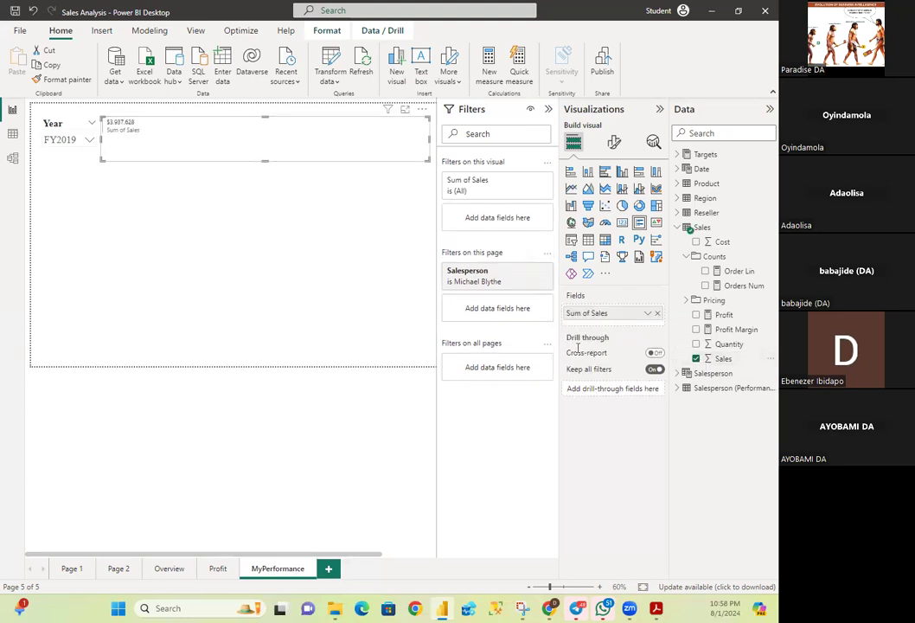
# - Rename the "Sum of Sales" field in the multi-row card to Sales
pyautogui.doubleClick(593, 312)
pyautogui.click(593, 312)
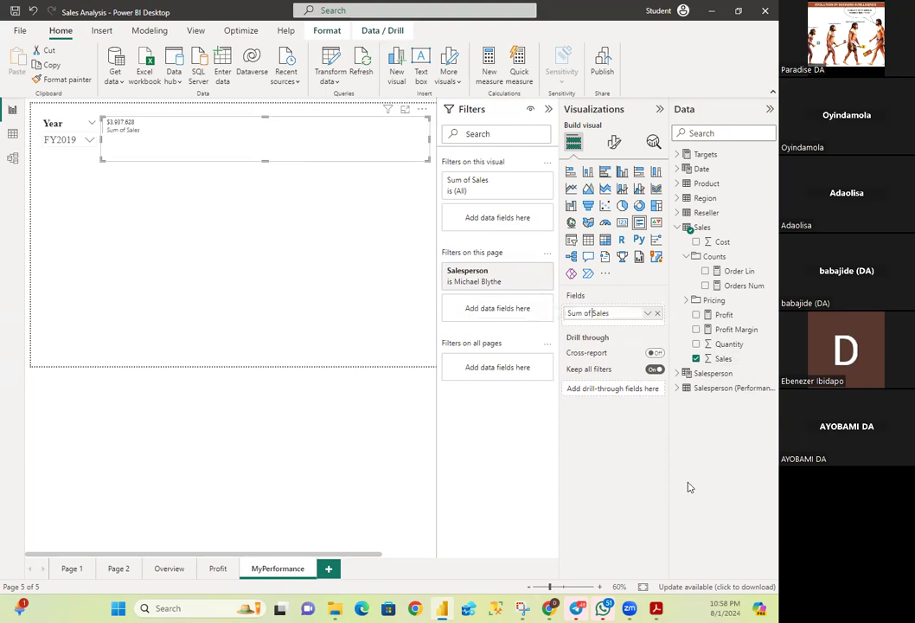
pyautogui.press('BackSpace')
pyautogui.press('BackSpace')
pyautogui.press('BackSpace')
pyautogui.press('BackSpace')
pyautogui.press('BackSpace')
pyautogui.press('BackSpace')
pyautogui.press('BackSpace')
pyautogui.press('Return')
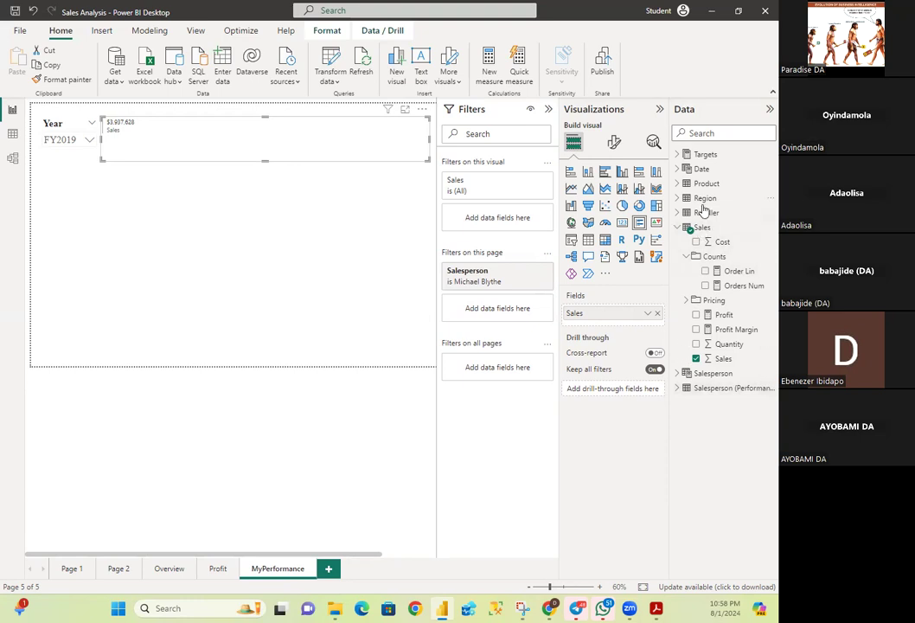
# - Add the Target measure from the Targets table to the multi-row card
pyautogui.click(682, 155)
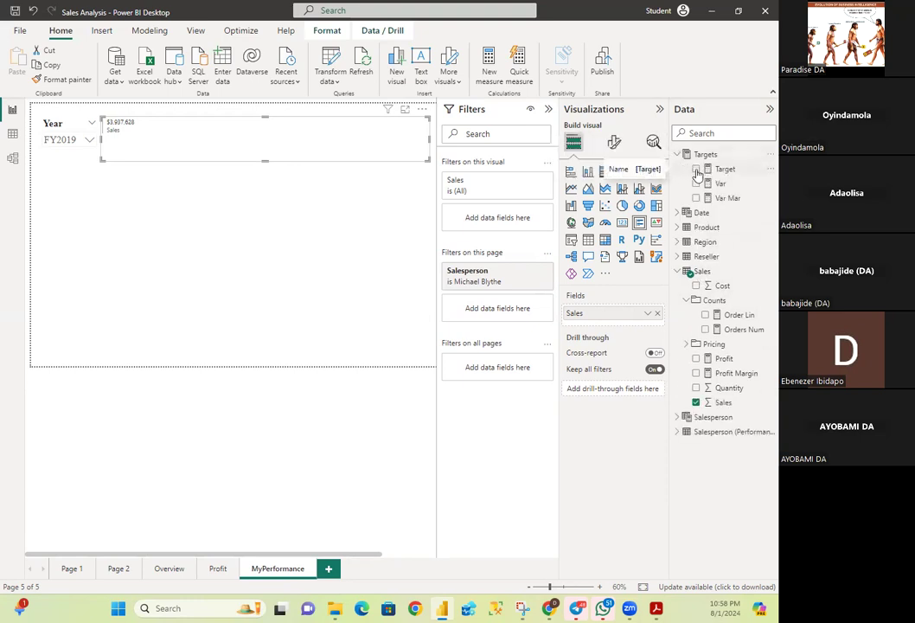
pyautogui.click(696, 170)
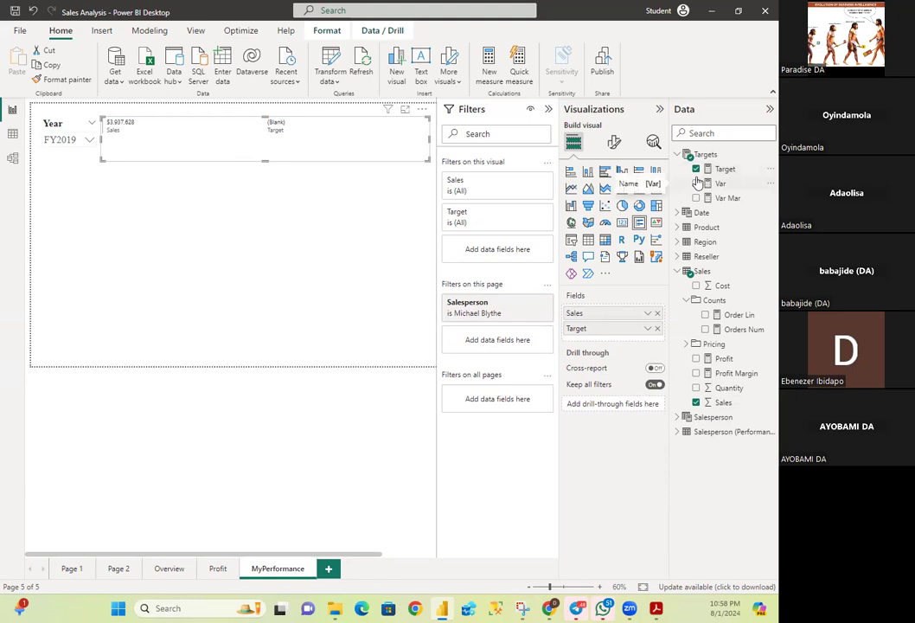
# - Collapse the Sales table's Counts folder and examine the price measures in its Pricing folder
pyautogui.click(678, 273)
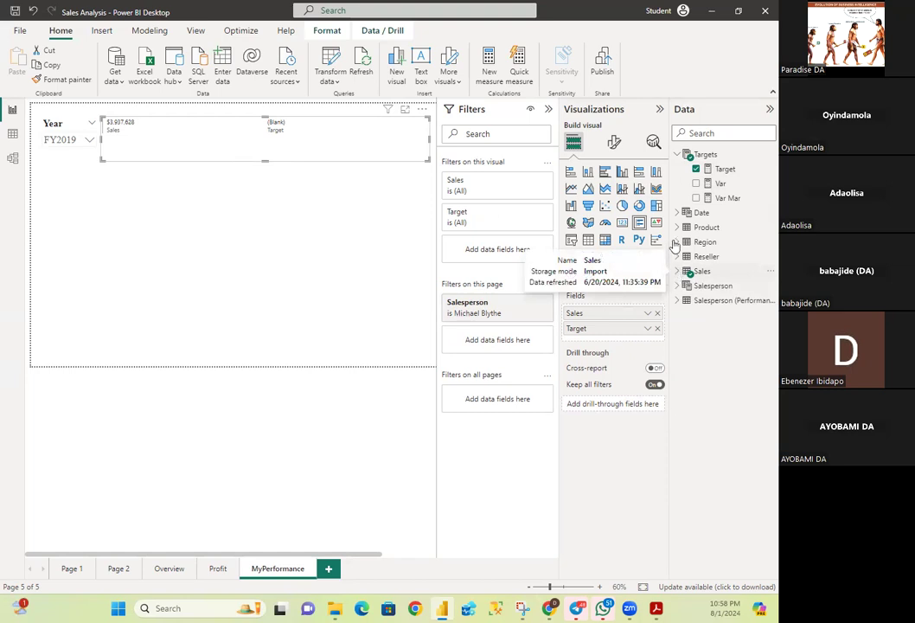
pyautogui.click(677, 273)
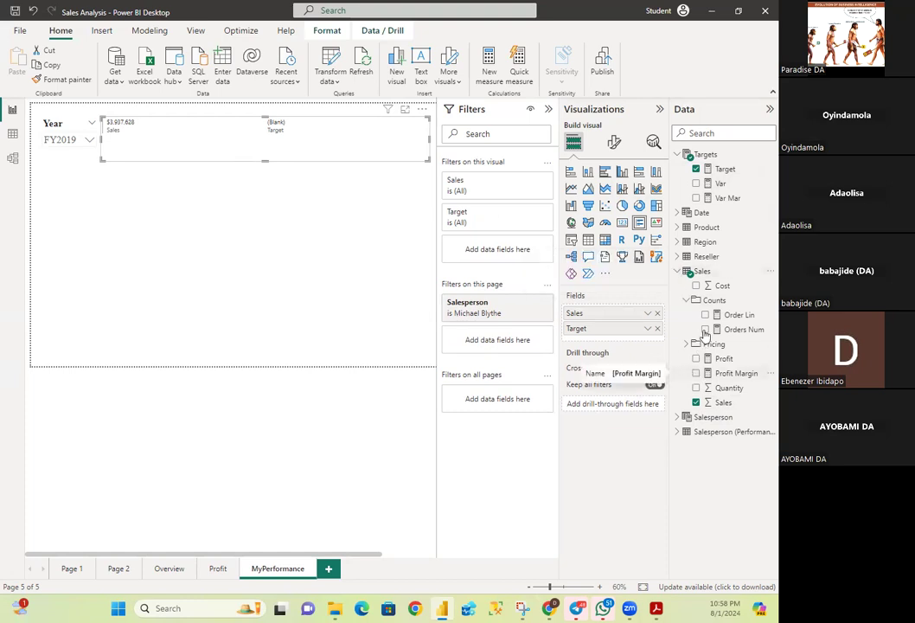
pyautogui.click(686, 302)
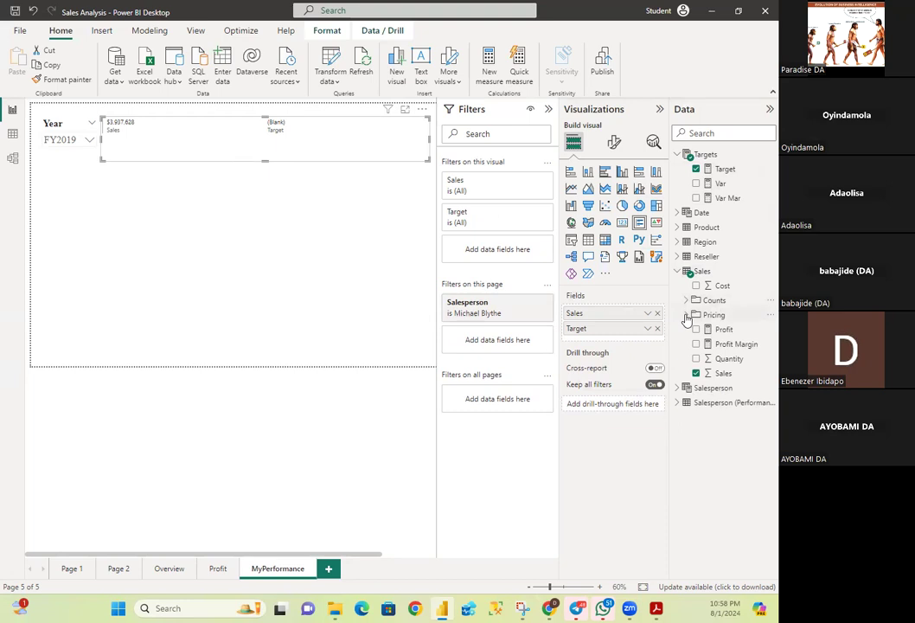
pyautogui.click(686, 317)
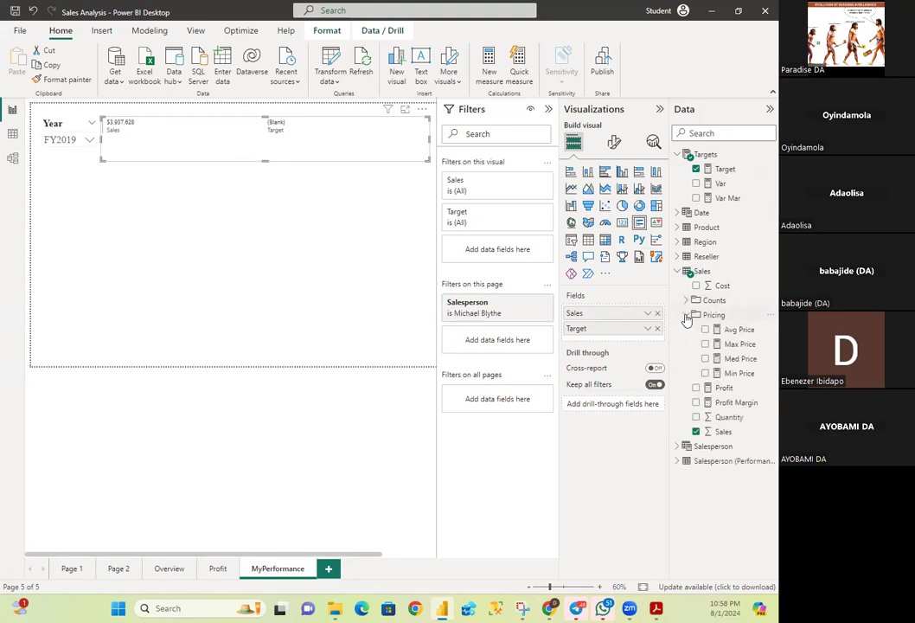
pyautogui.click(686, 316)
pyautogui.click(686, 317)
pyautogui.click(687, 317)
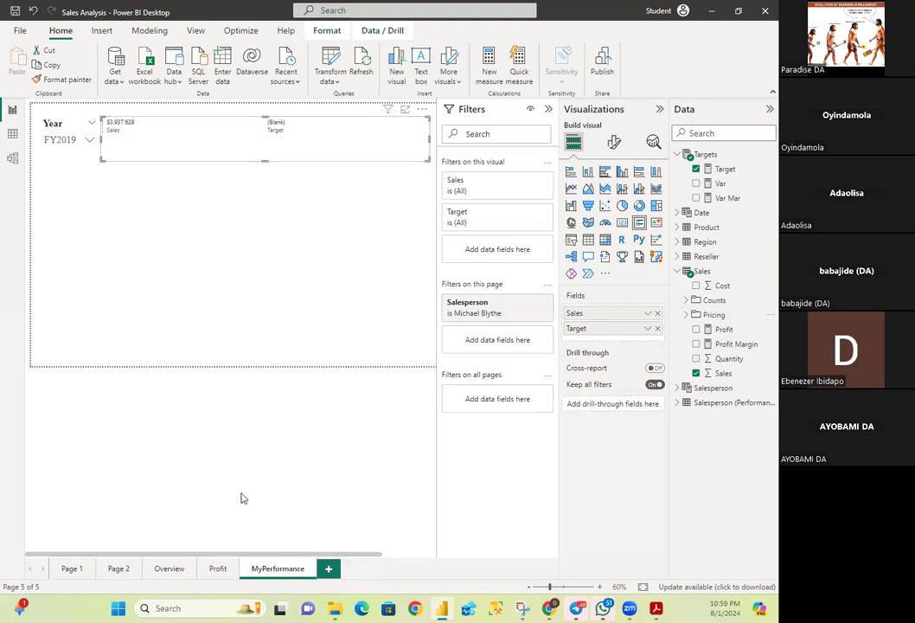
# - Review the Overview and Profit report pages, then return to the MyPerformance page
pyautogui.click(217, 573)
pyautogui.click(171, 573)
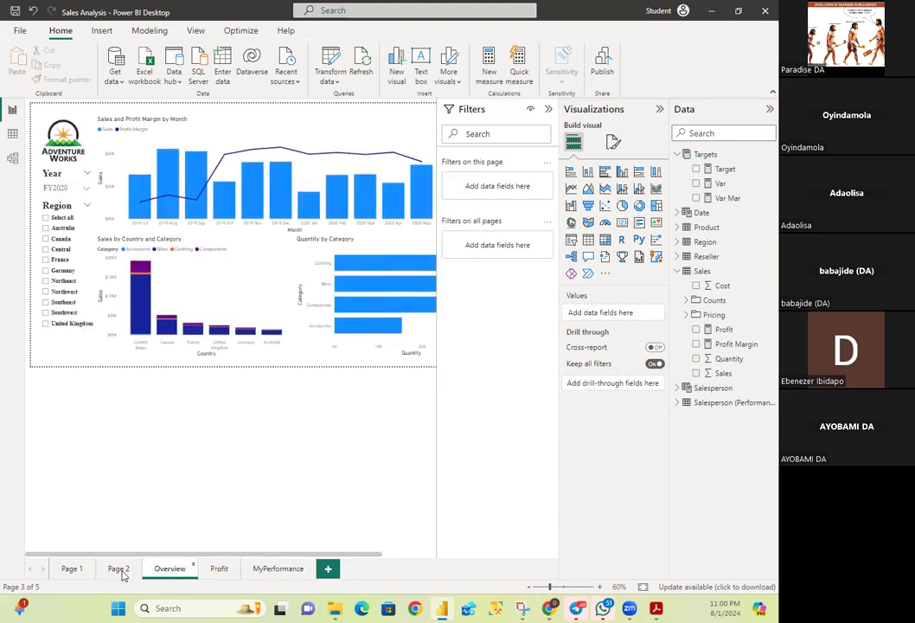
pyautogui.click(227, 570)
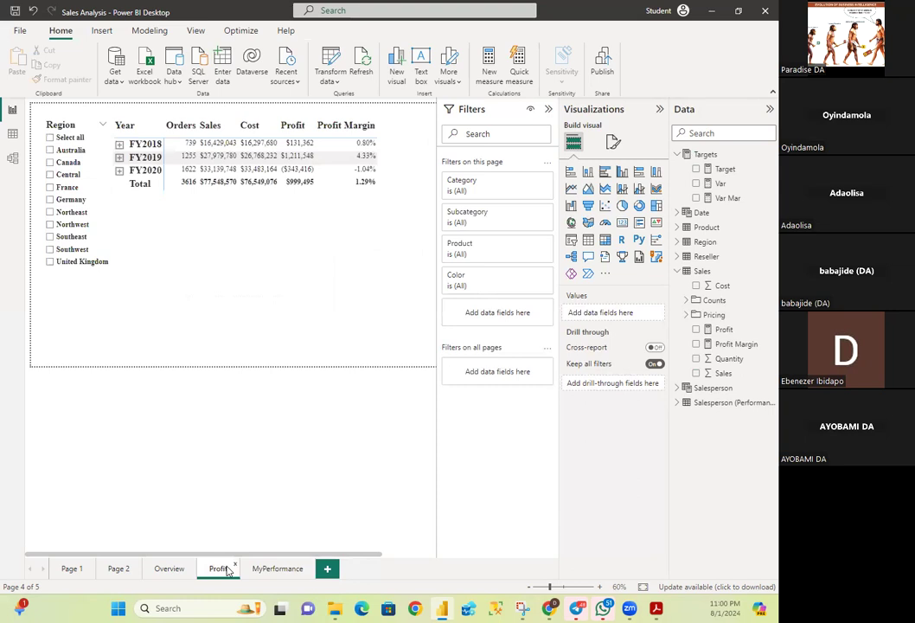
pyautogui.click(269, 571)
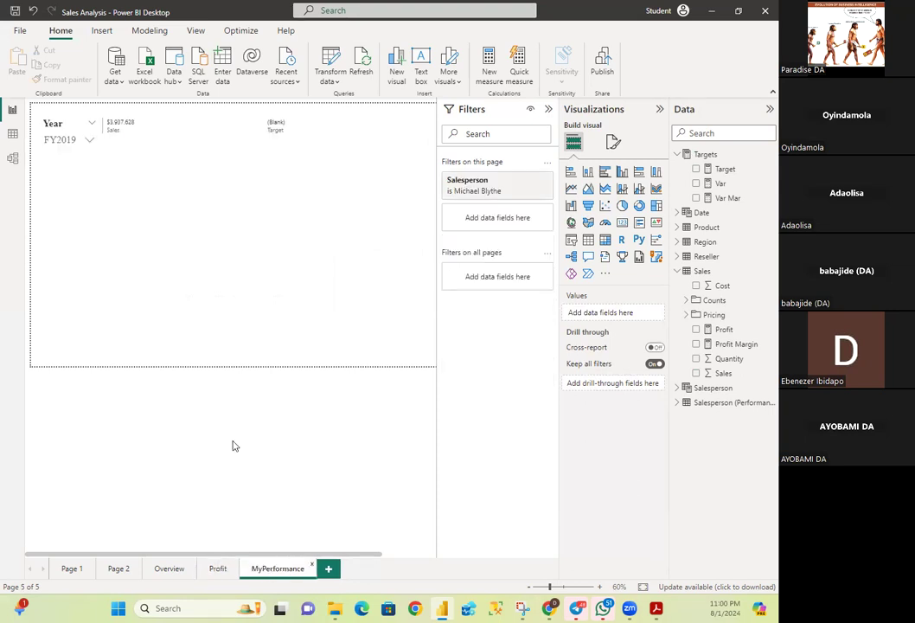
# - Save the Sales Analysis report and return to the MyPerformance page
pyautogui.click(21, 31)
pyautogui.click(24, 90)
pyautogui.click(22, 32)
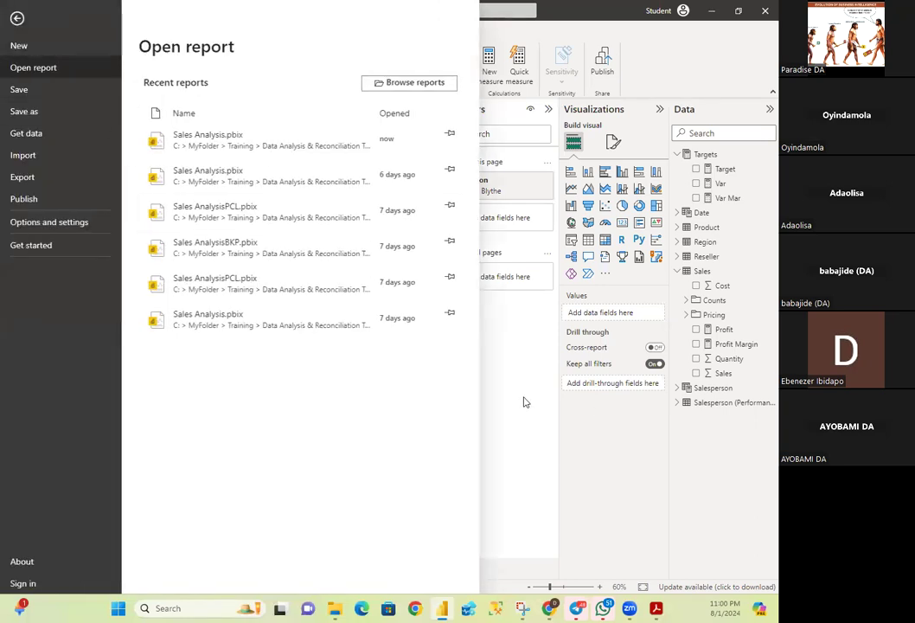
pyautogui.click(524, 402)
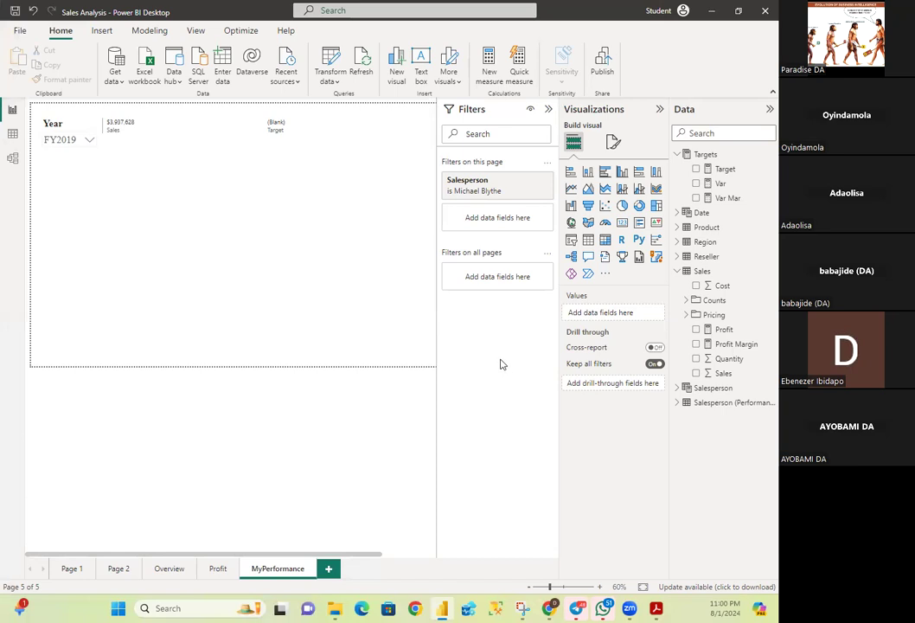
# - Open the Profit report page to examine its matrix by year
pyautogui.click(217, 564)
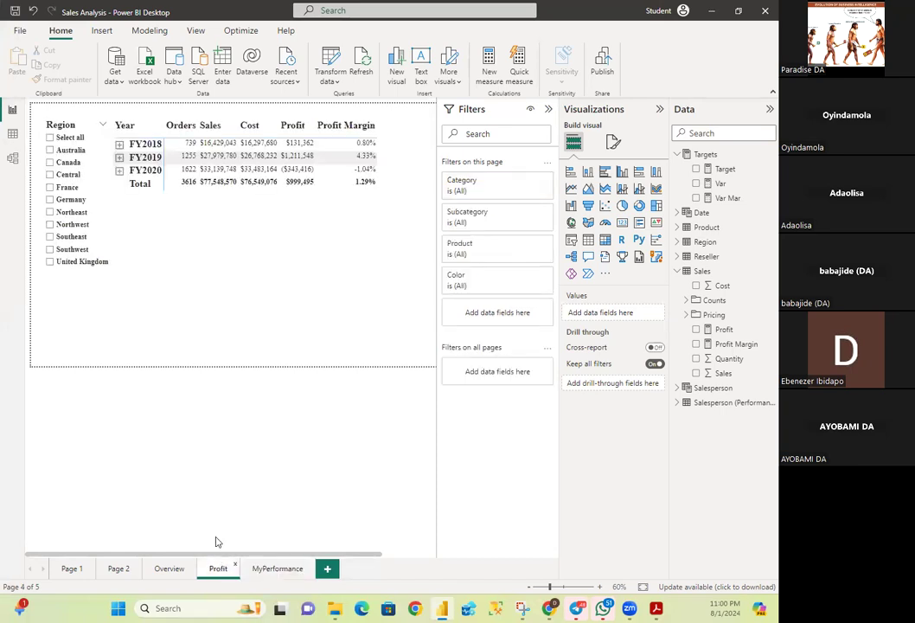